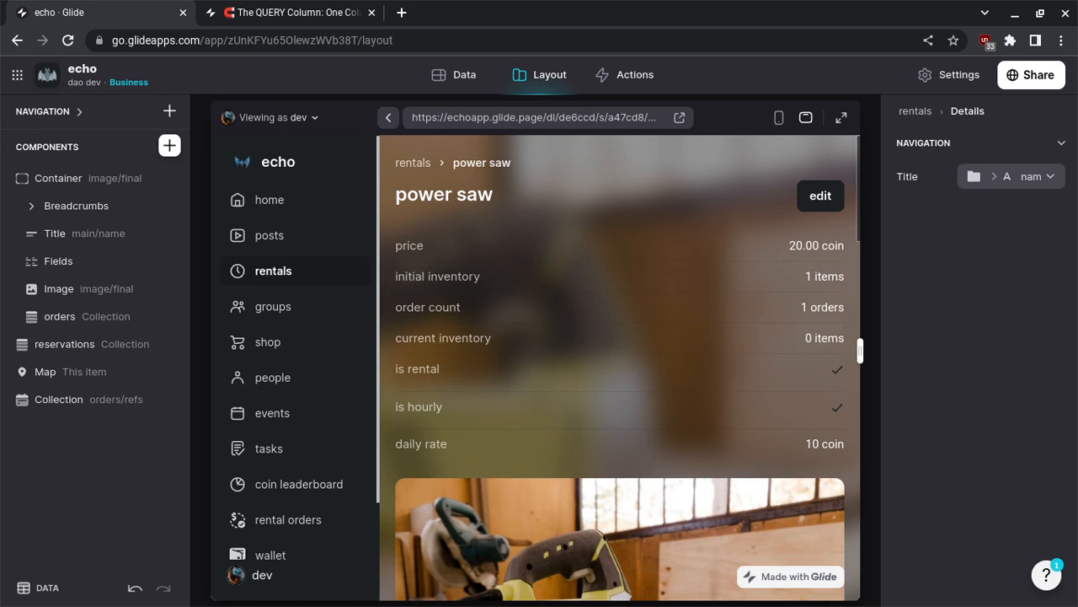
# - Duplicate the orders/refs calendar collection on the power saw details screen and set the copy's source to the author's ref relation
pyautogui.scroll(-5, 731, 365)
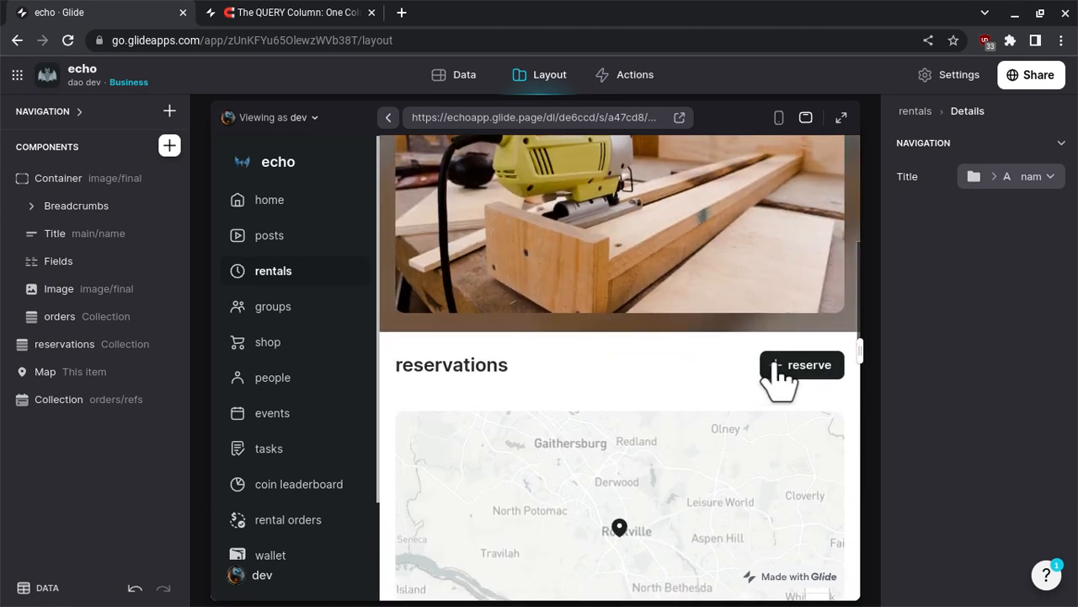
pyautogui.scroll(6, 578, 357)
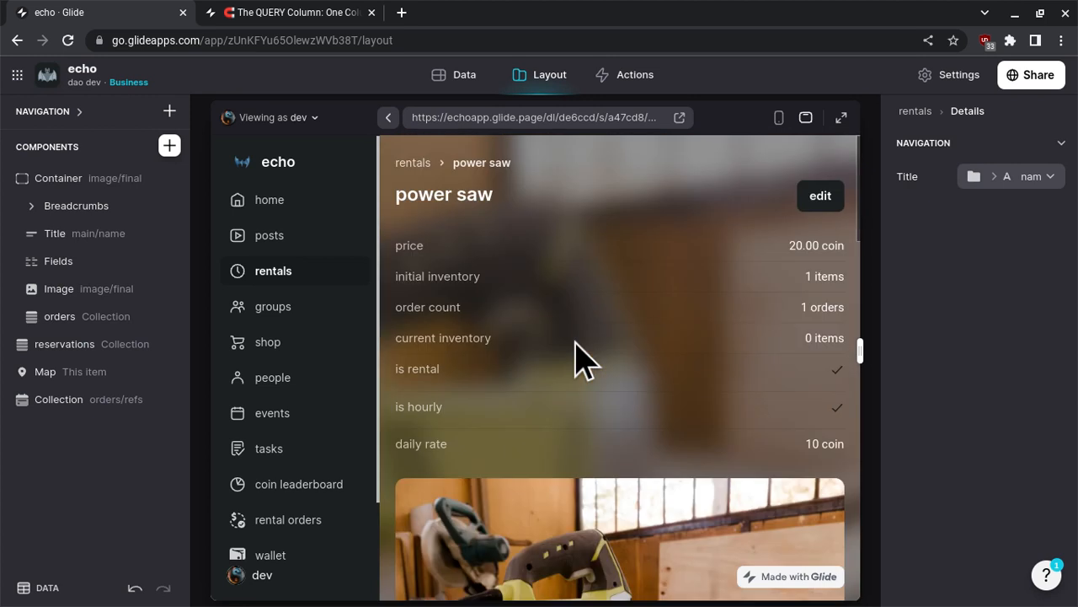
pyautogui.scroll(-3, 578, 354)
pyautogui.scroll(-10, 577, 356)
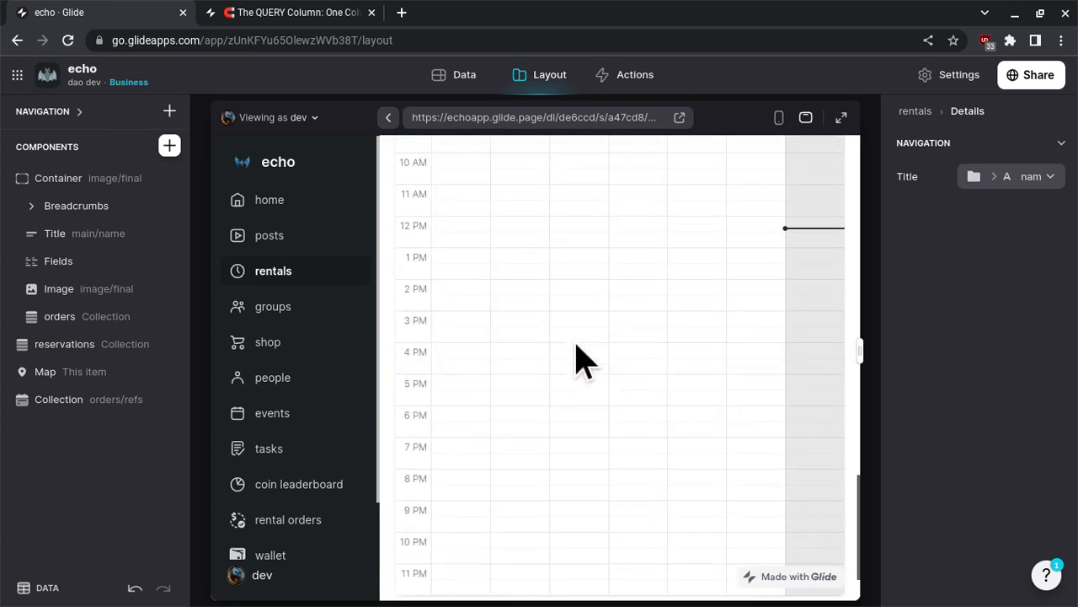
pyautogui.scroll(15, 578, 356)
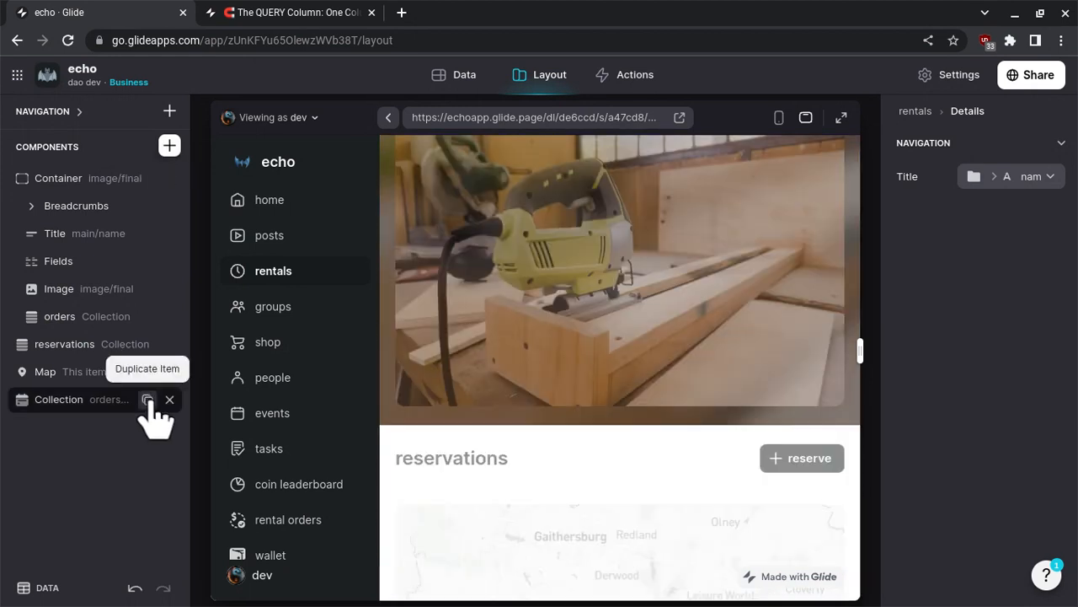
pyautogui.click(148, 400)
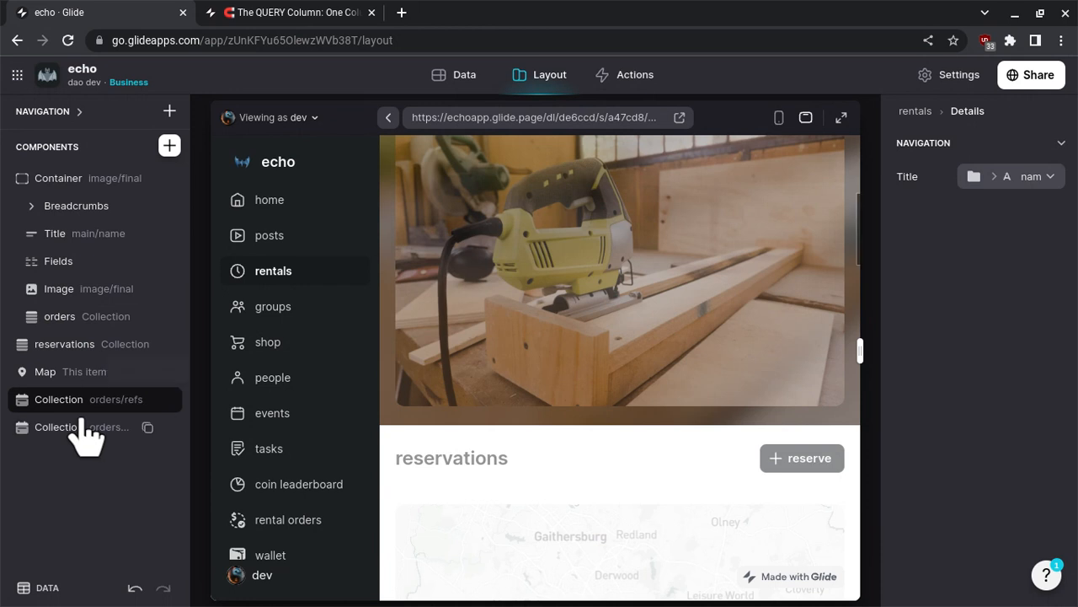
pyautogui.click(82, 427)
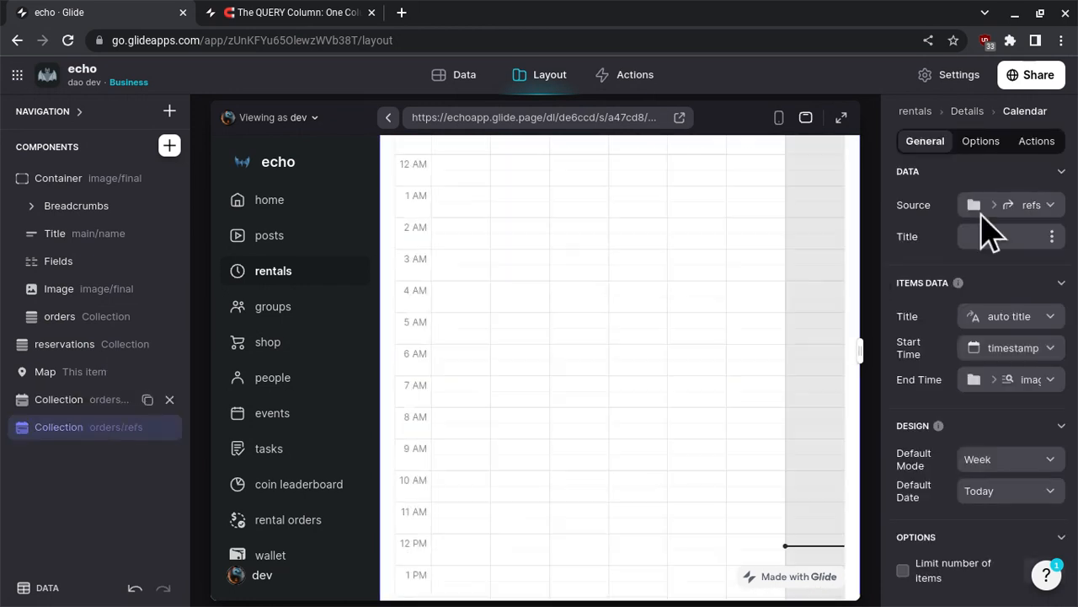
pyautogui.click(1004, 211)
pyautogui.scroll(-3, 975, 337)
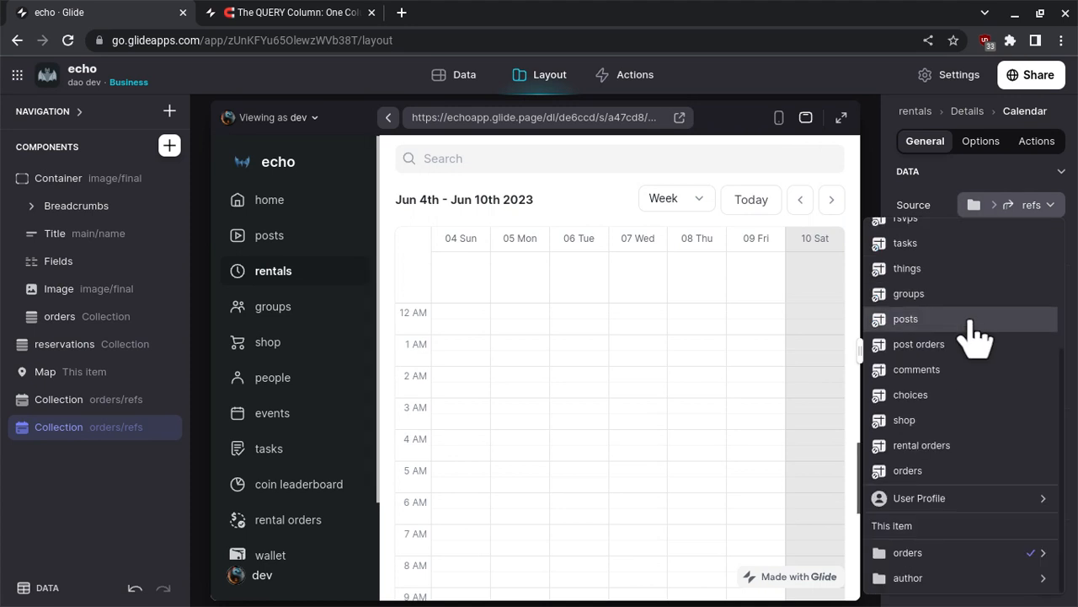
pyautogui.moveTo(930, 581)
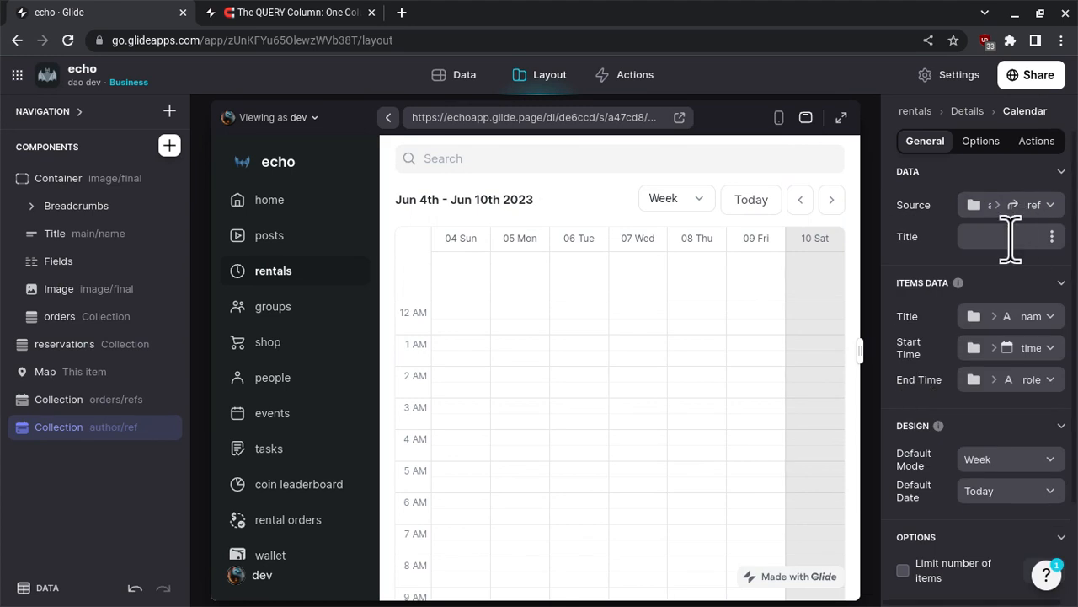
# - Title the duplicated calendar "author/seller" and move it into the container between the Fields and the Image
pyautogui.click(1010, 239)
pyautogui.write('author/seller')
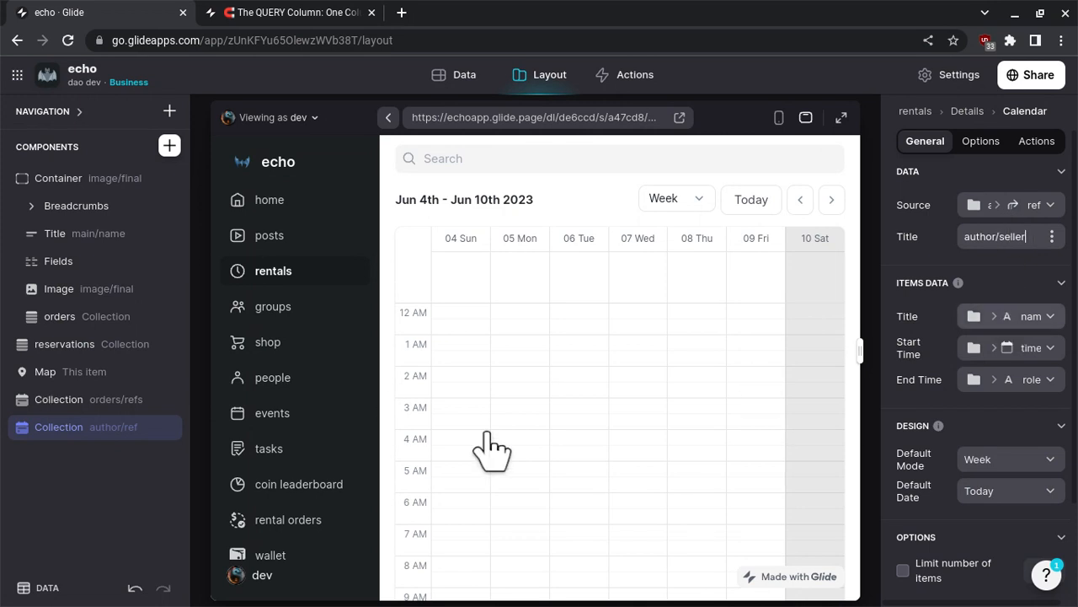
pyautogui.scroll(-5, 493, 450)
pyautogui.moveTo(82, 438); pyautogui.dragTo(114, 301)
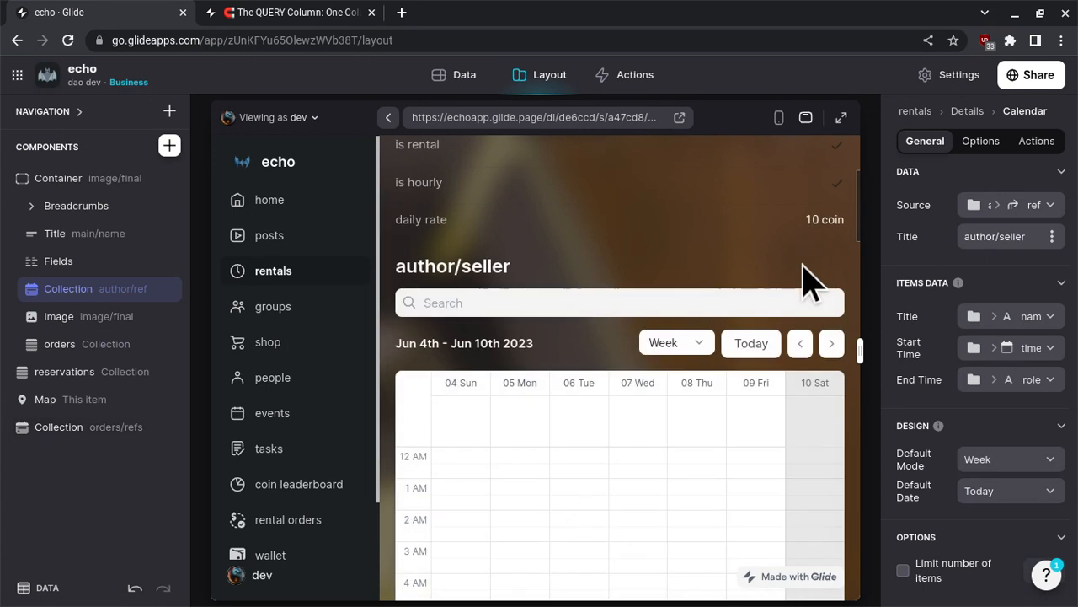
# - Edit the power saw rental, choose dev as its author (admin), and submit the form
pyautogui.scroll(3, 803, 278)
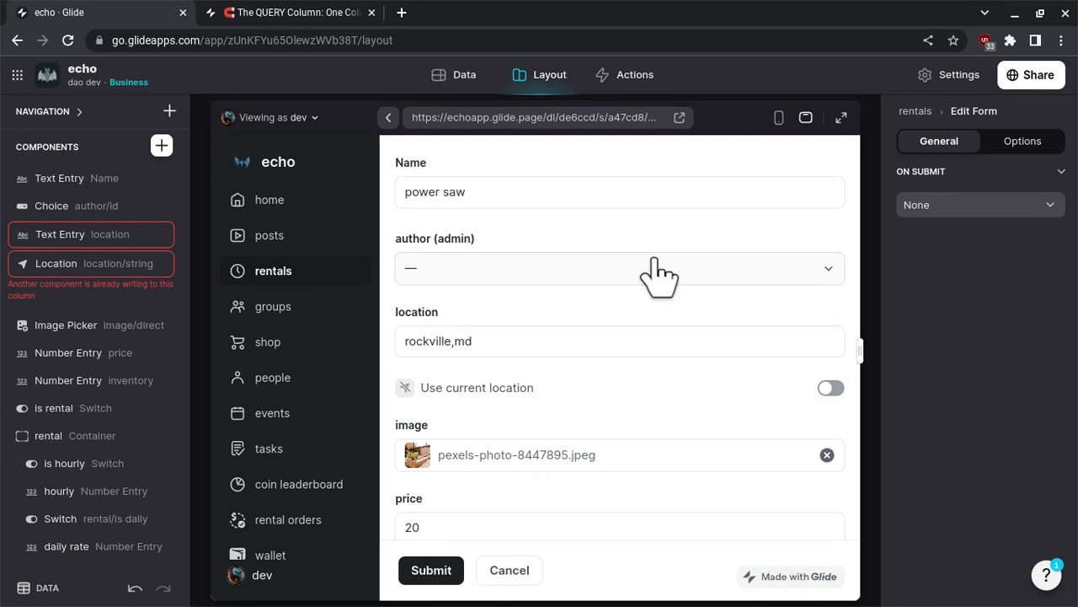
pyautogui.click(658, 273)
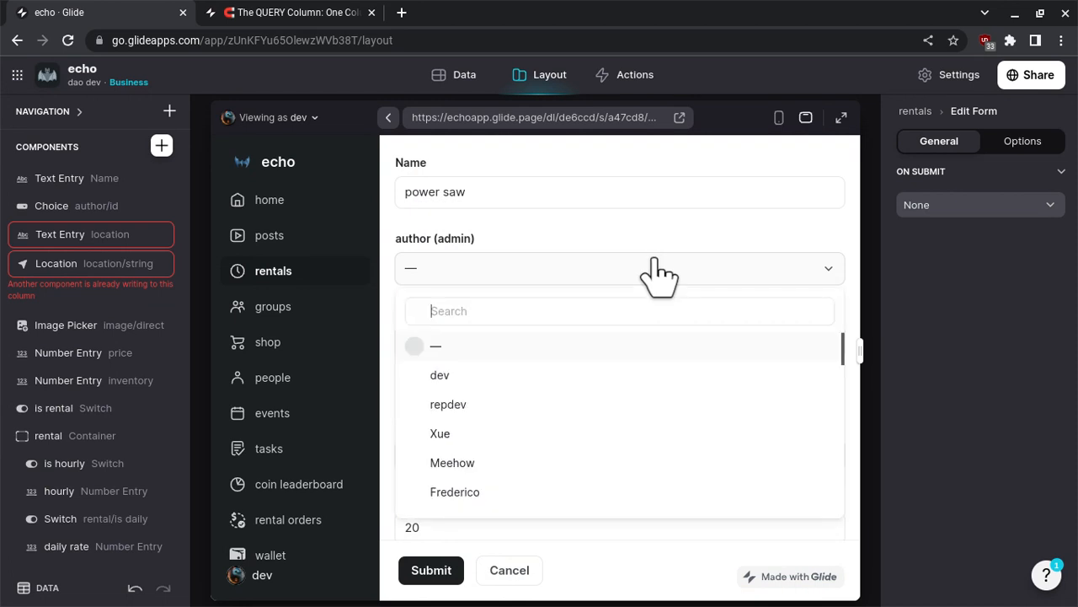
pyautogui.click(626, 387)
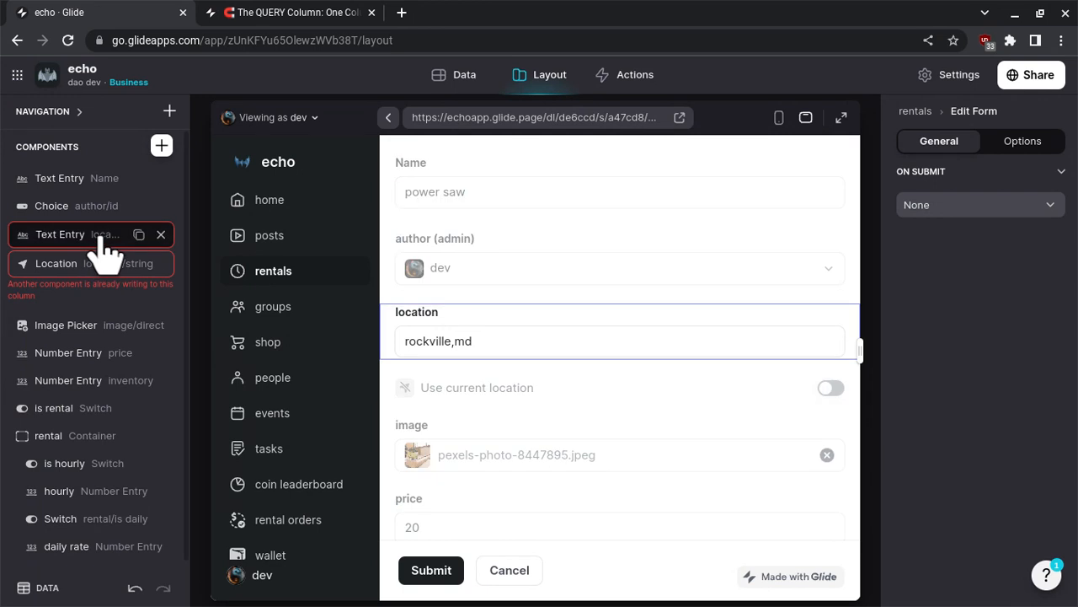
pyautogui.click(831, 270)
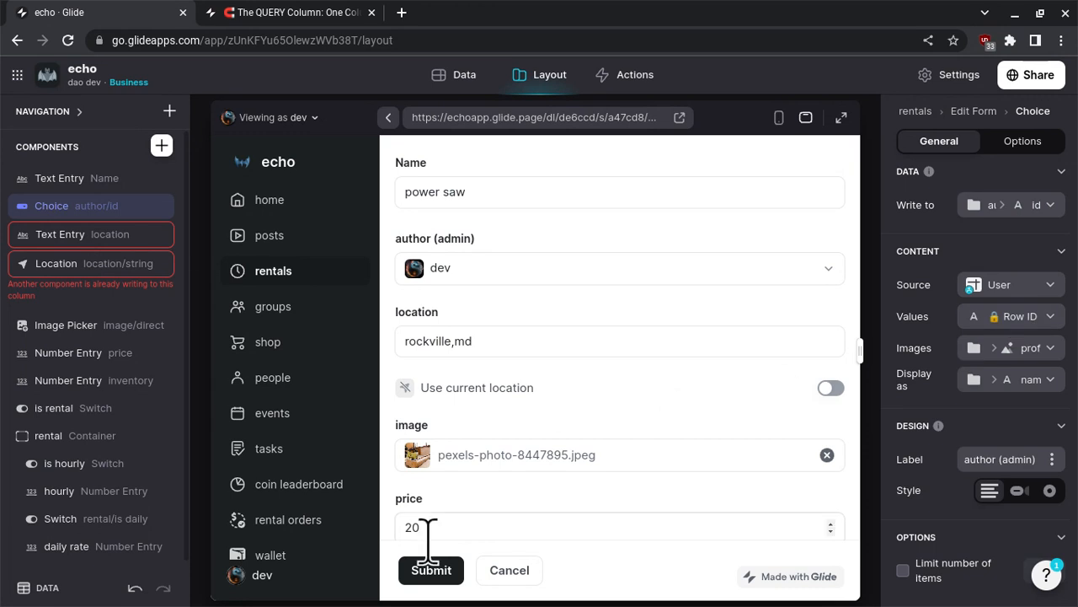
pyautogui.click(430, 576)
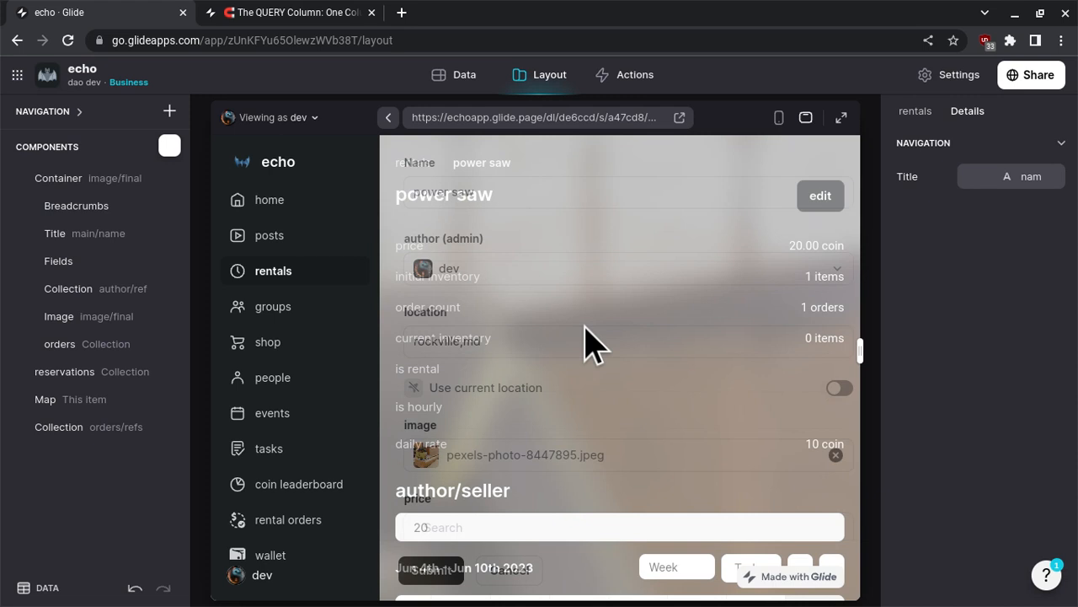
# - Turn off the search bar for the author/seller calendar collection
pyautogui.scroll(-3, 592, 341)
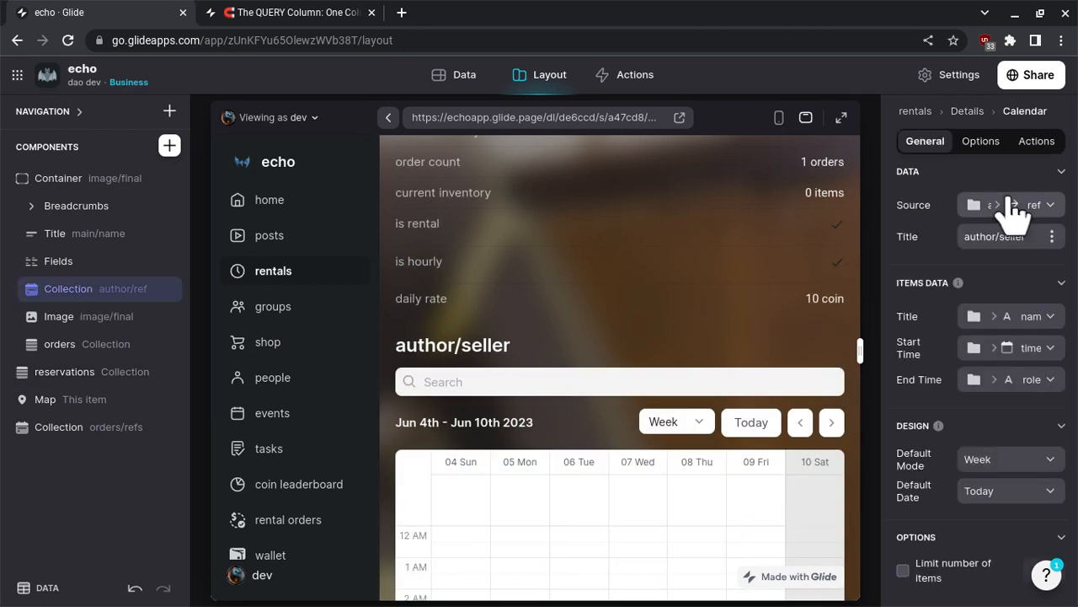
pyautogui.click(981, 143)
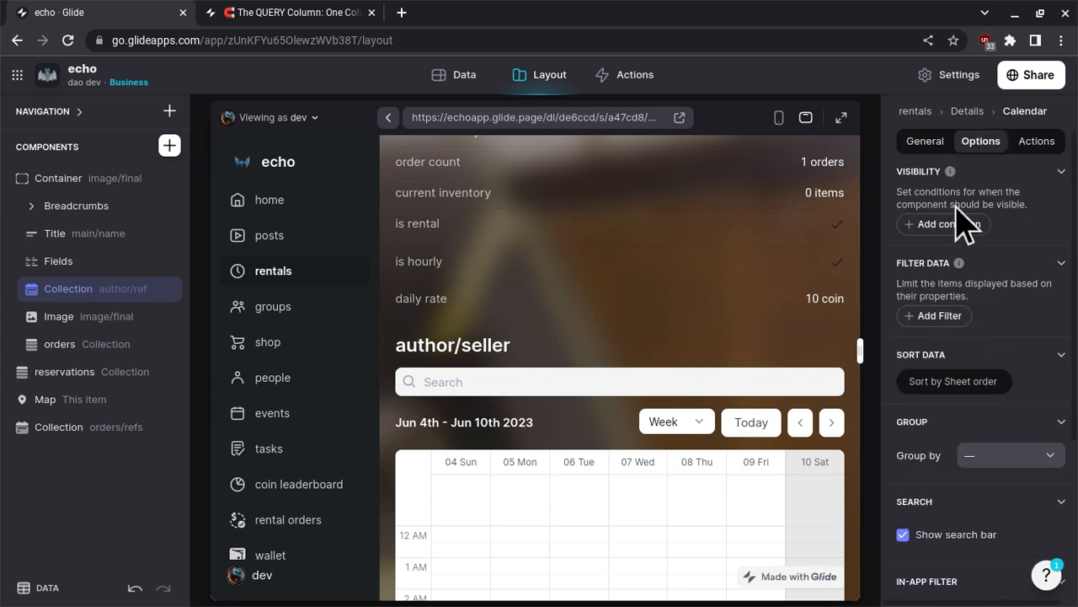
pyautogui.click(948, 536)
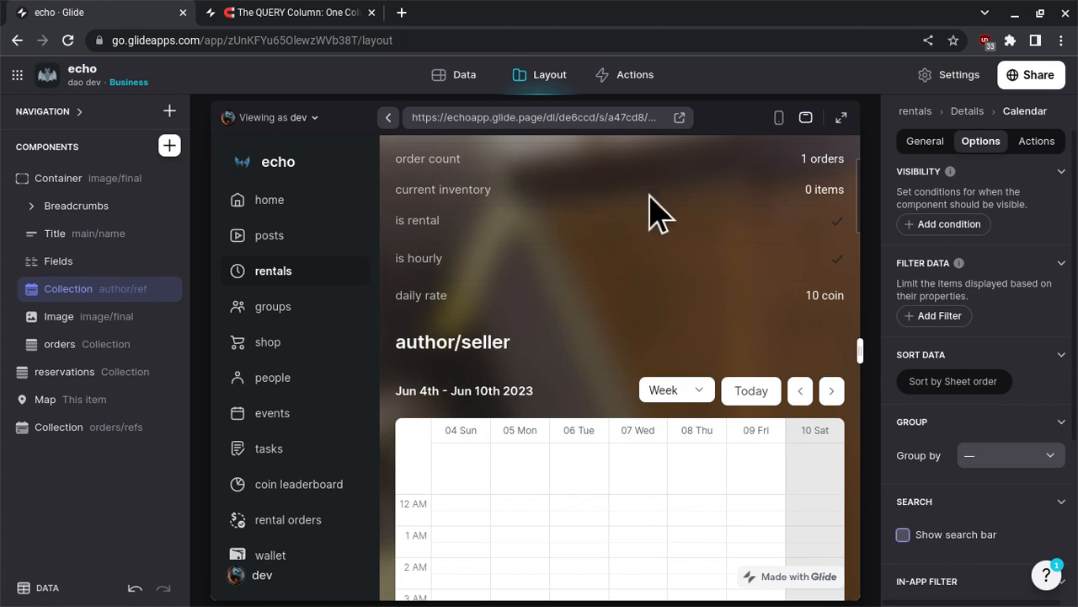
pyautogui.click(924, 145)
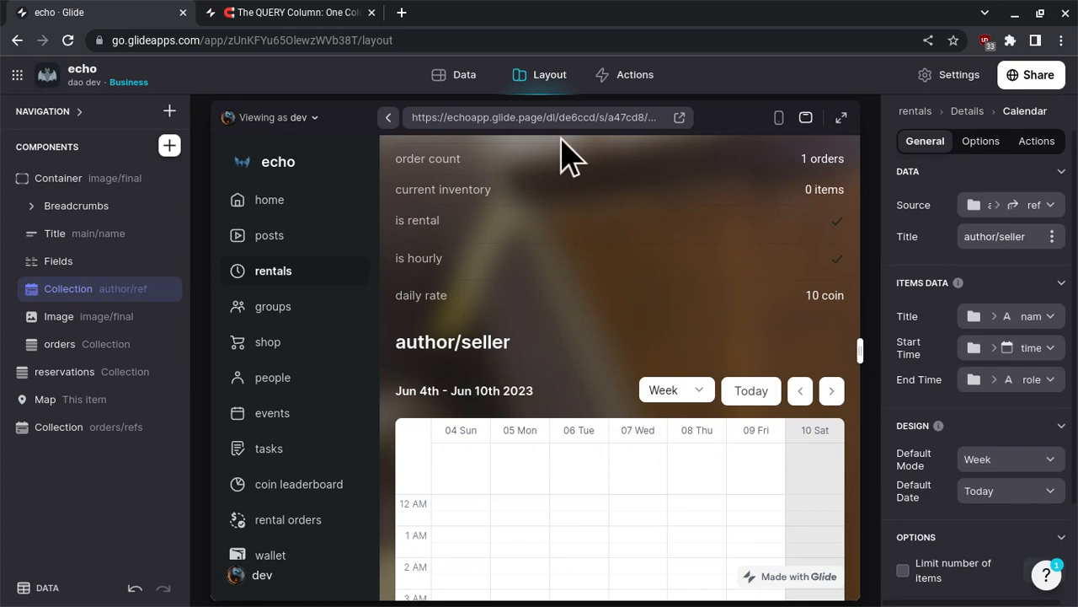
# - Examine the shop table's rental and author columns in the data editor, and return to the layout editor
pyautogui.click(464, 77)
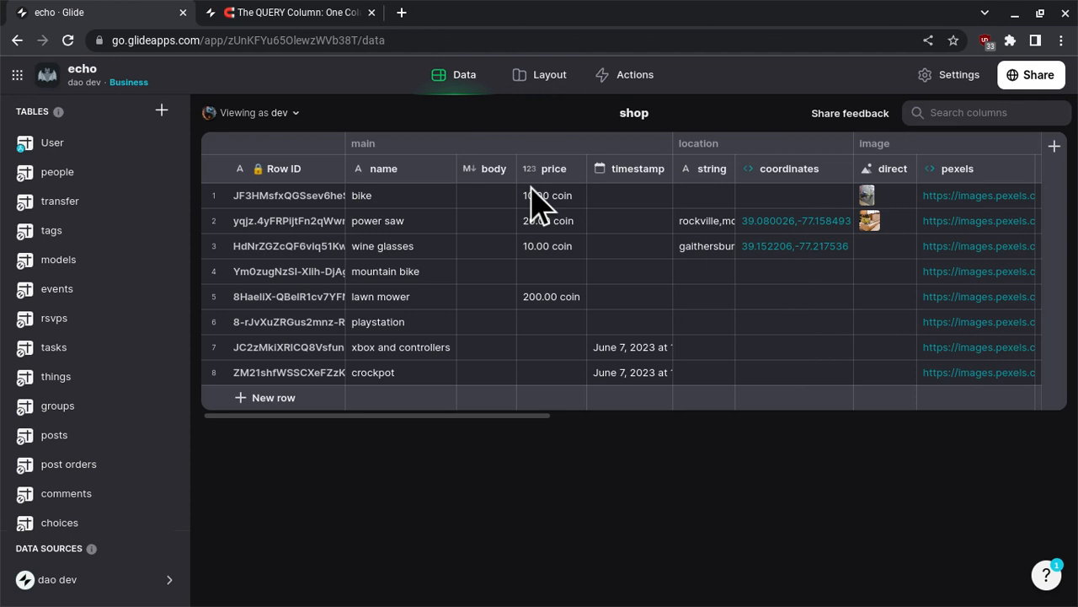
pyautogui.hscroll(10, 539, 202)
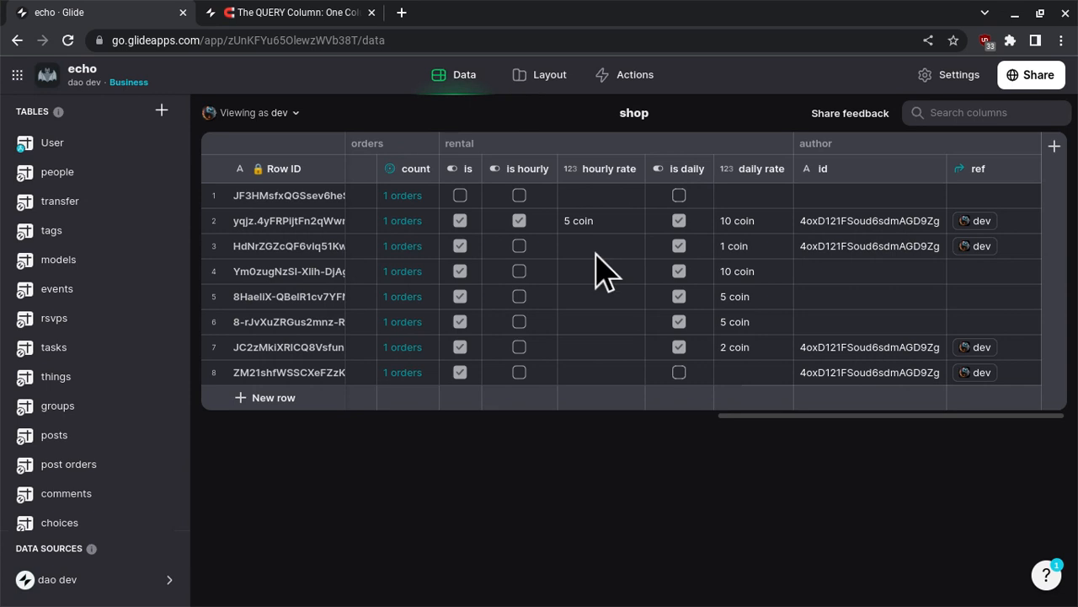
pyautogui.hscroll(-10, 600, 269)
pyautogui.hscroll(10, 503, 265)
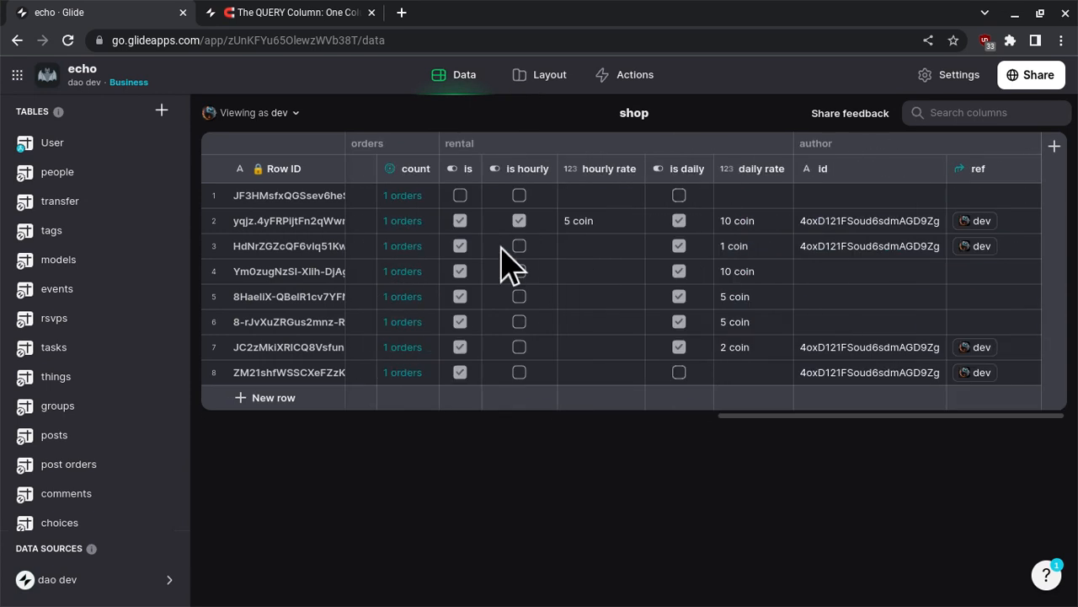
pyautogui.click(541, 82)
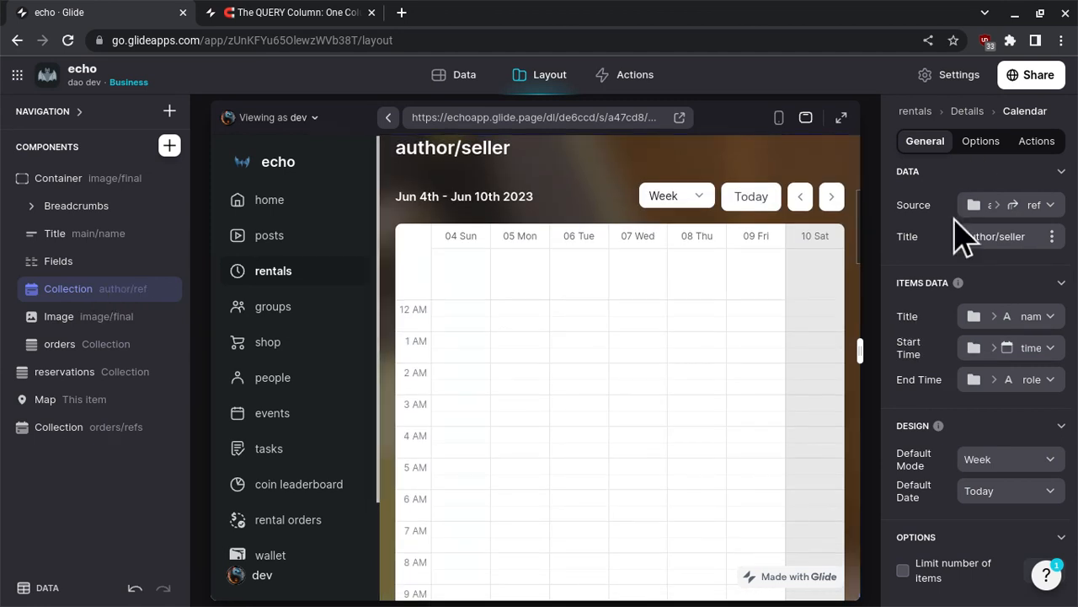
# - Delete the author/seller calendar collection from the details screen's container
pyautogui.scroll(-2, 958, 233)
pyautogui.scroll(2, 969, 194)
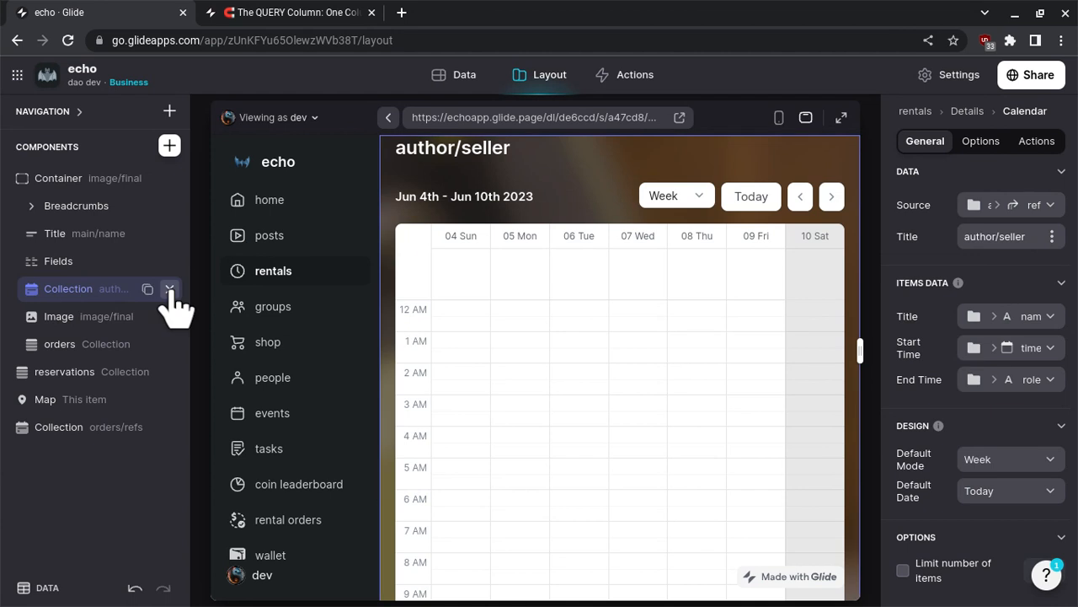
pyautogui.click(170, 289)
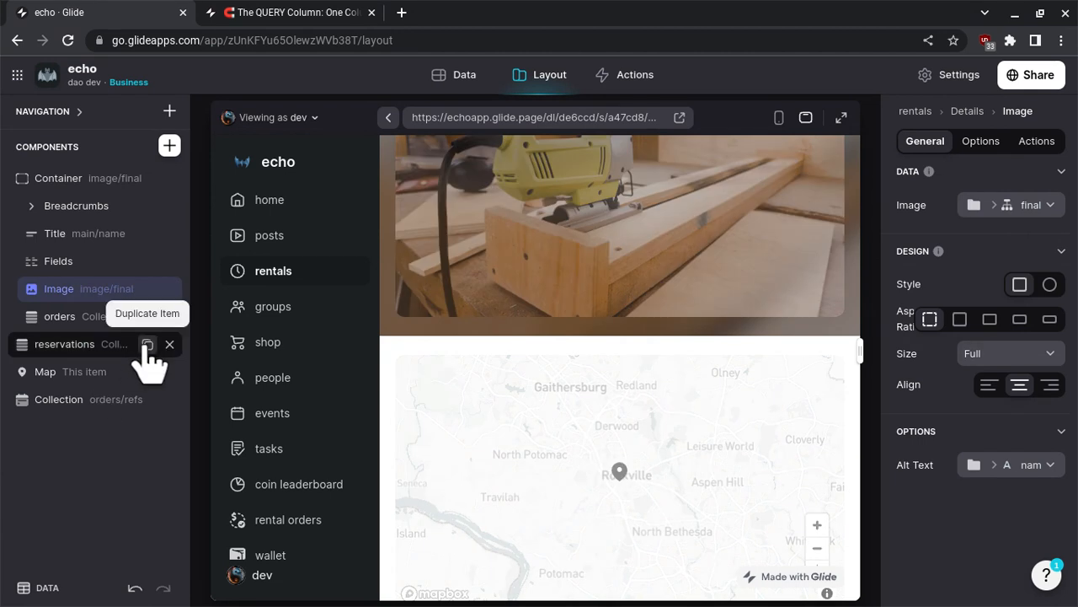
# - Duplicate the reservations collection and move one of the two into the container between the Fields and the Image
pyautogui.click(147, 344)
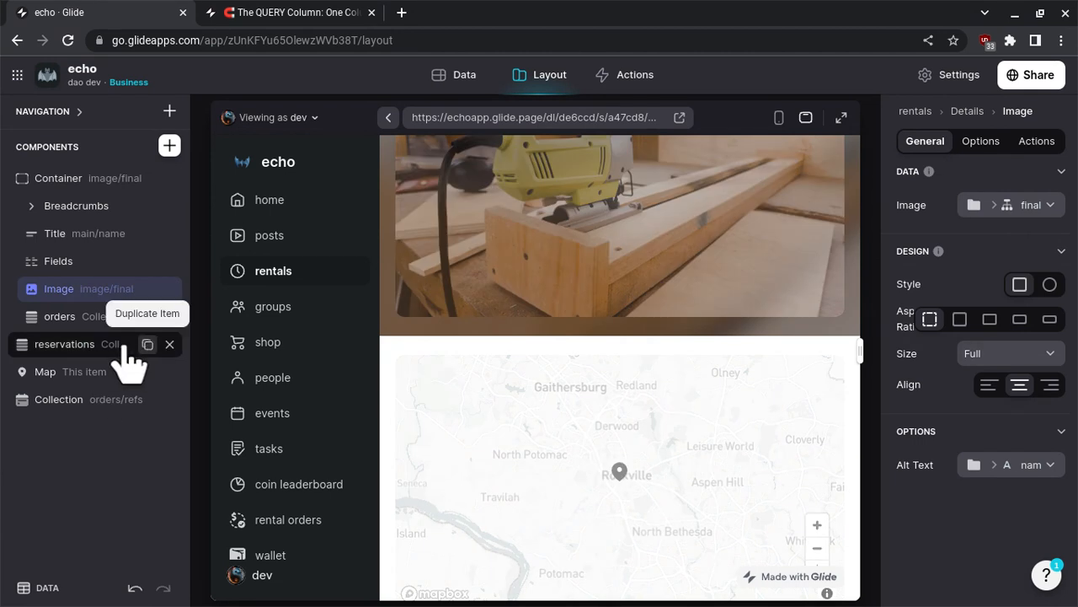
pyautogui.click(80, 350)
pyautogui.moveTo(80, 379); pyautogui.dragTo(104, 290)
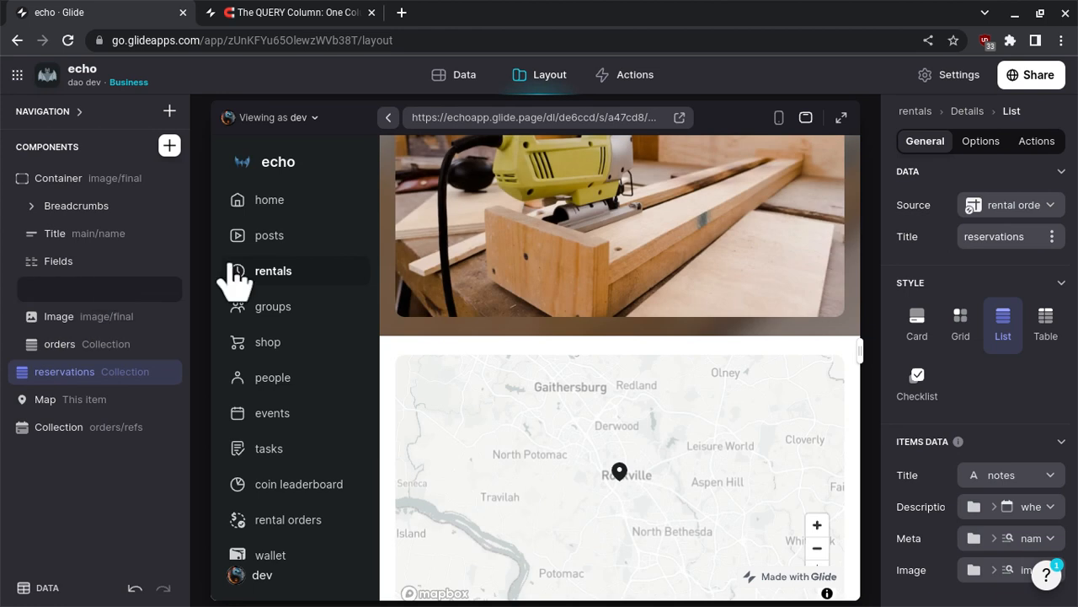
# - Set the source of the reservations collection inside the container to the author's ref relation
pyautogui.click(977, 206)
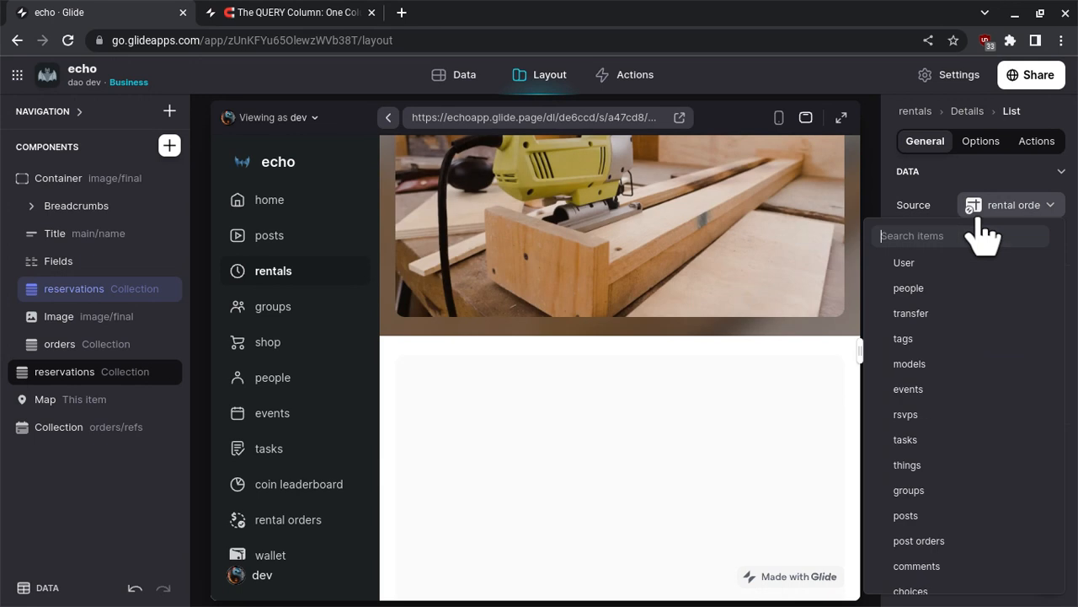
pyautogui.scroll(-3, 977, 283)
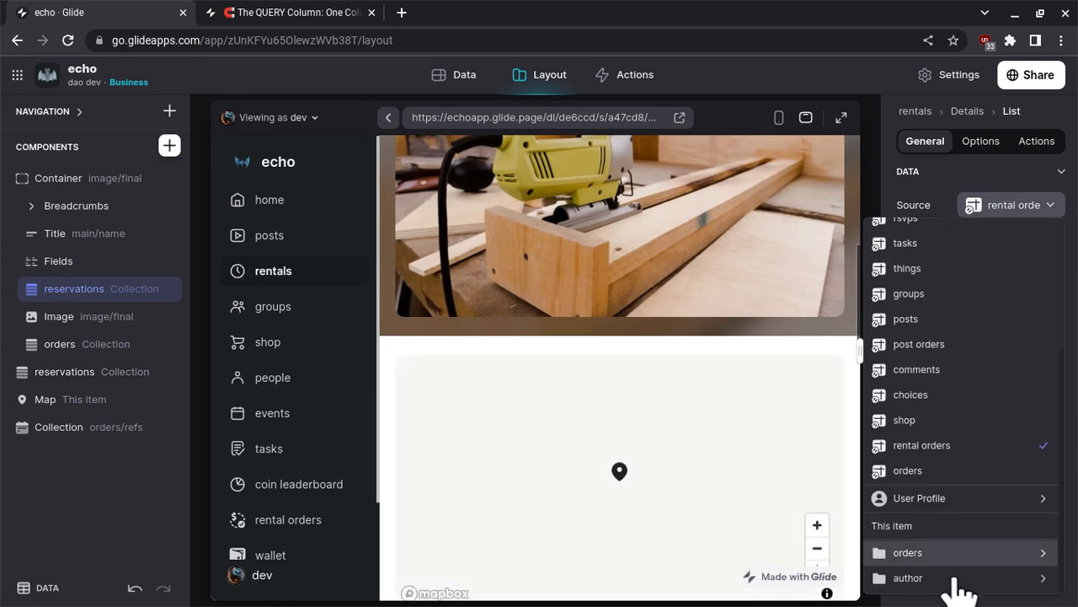
pyautogui.moveTo(956, 580)
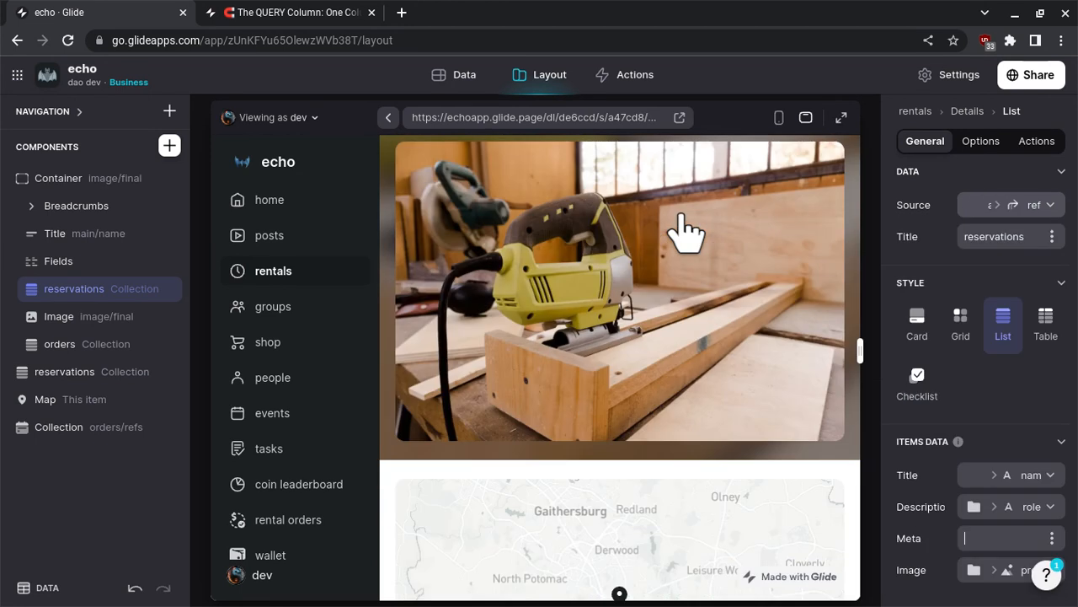
pyautogui.scroll(4, 681, 216)
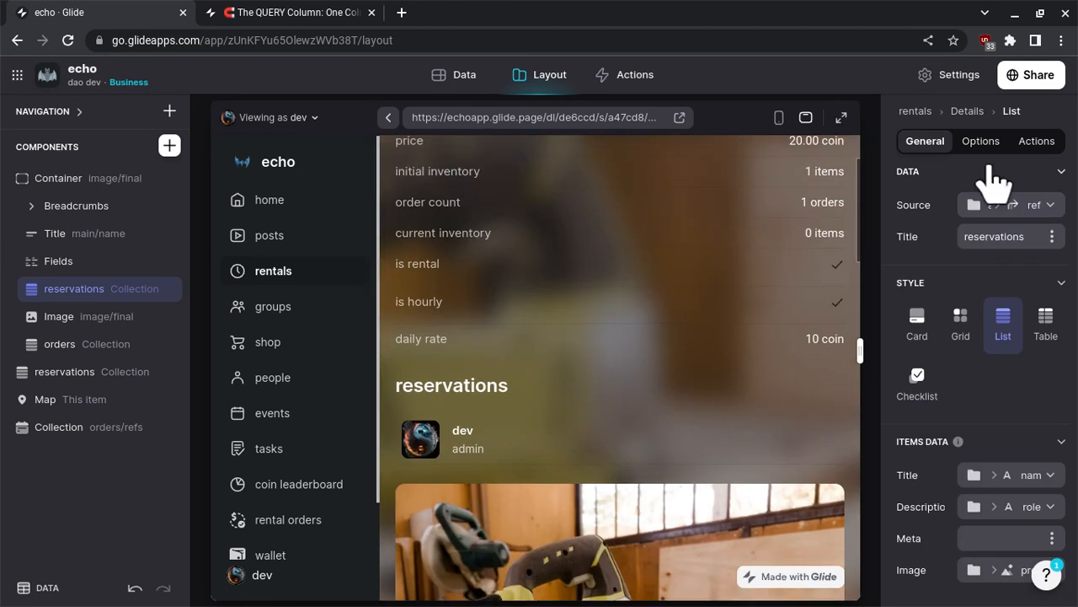
# - Remove the IRWOf filter from the container's reservations collection and switch its style to Card
pyautogui.click(992, 154)
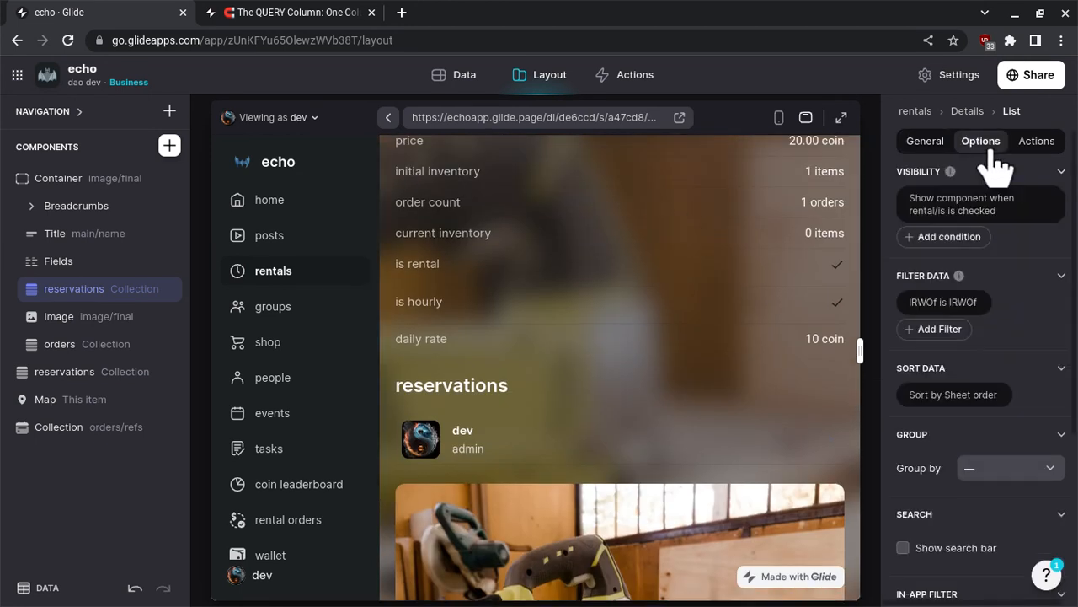
pyautogui.click(952, 305)
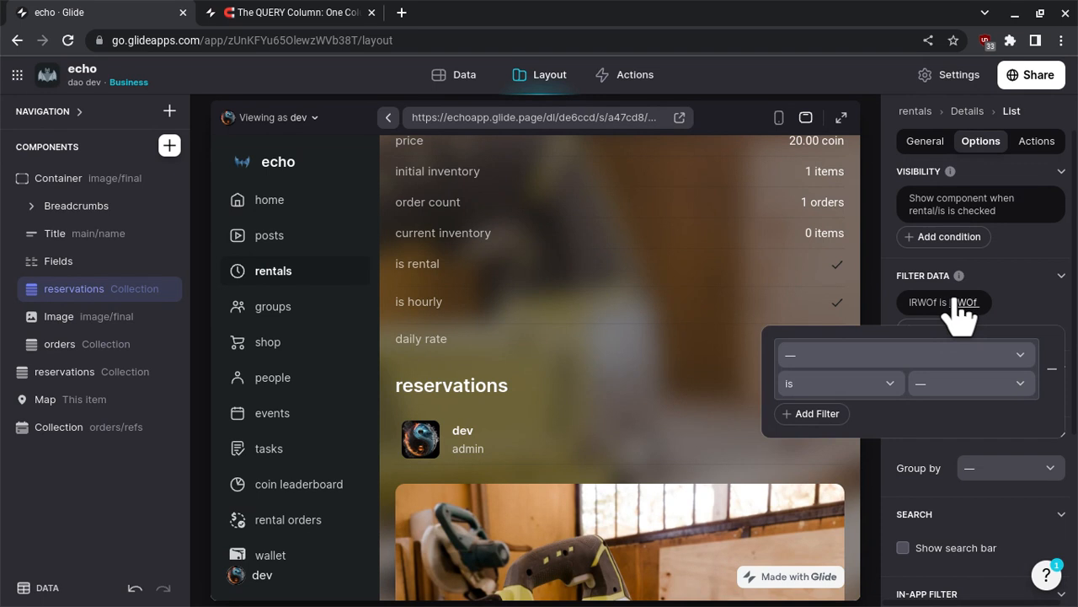
pyautogui.click(1052, 369)
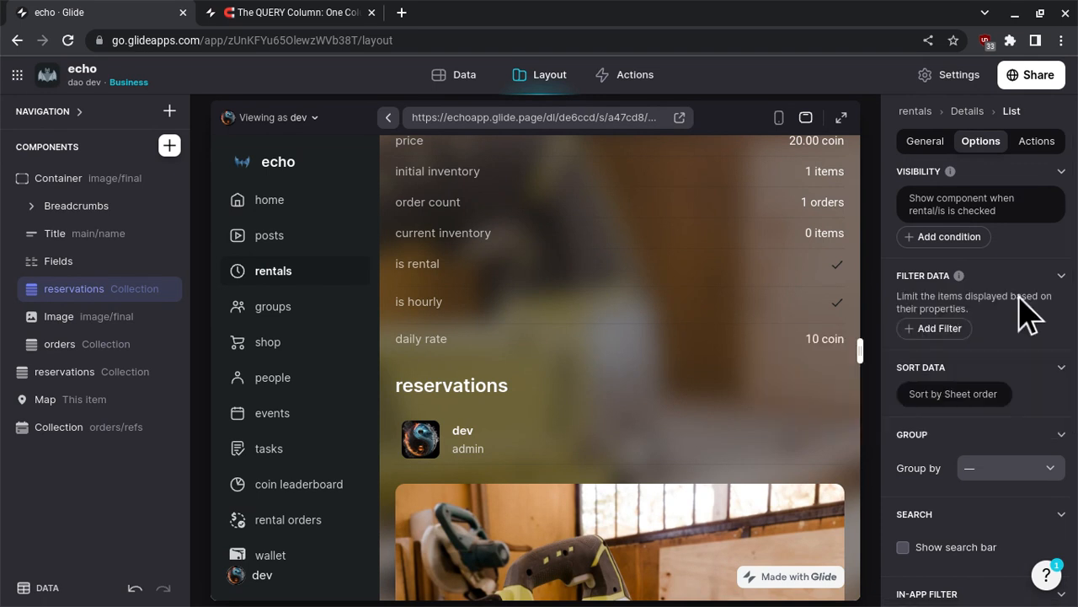
pyautogui.click(926, 145)
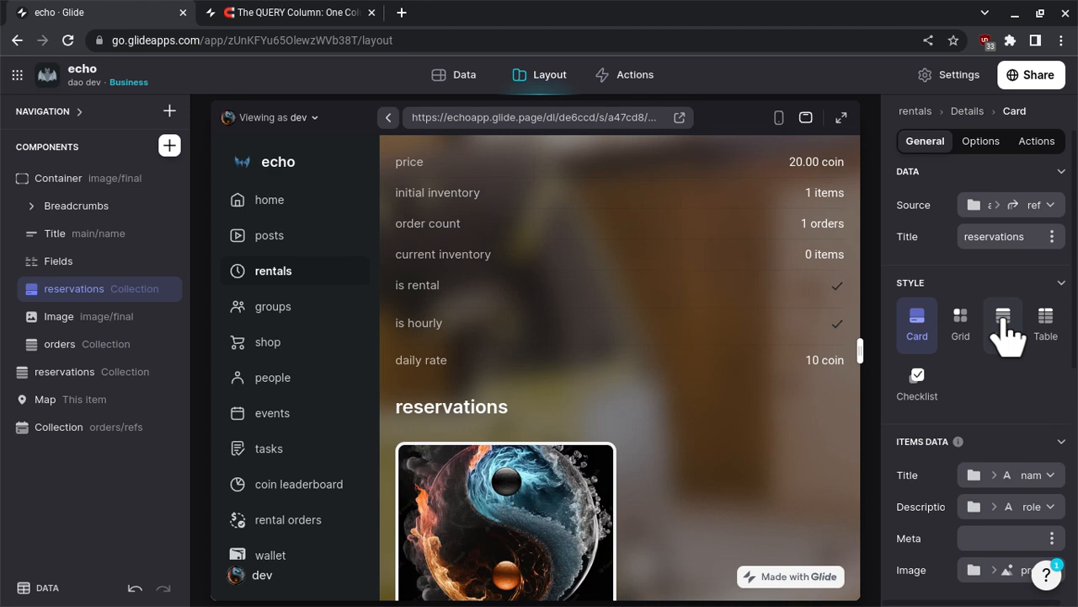
# - Switch the container's reservations collection to the List style and check the details screen preview
pyautogui.click(1004, 325)
pyautogui.scroll(-5, 766, 364)
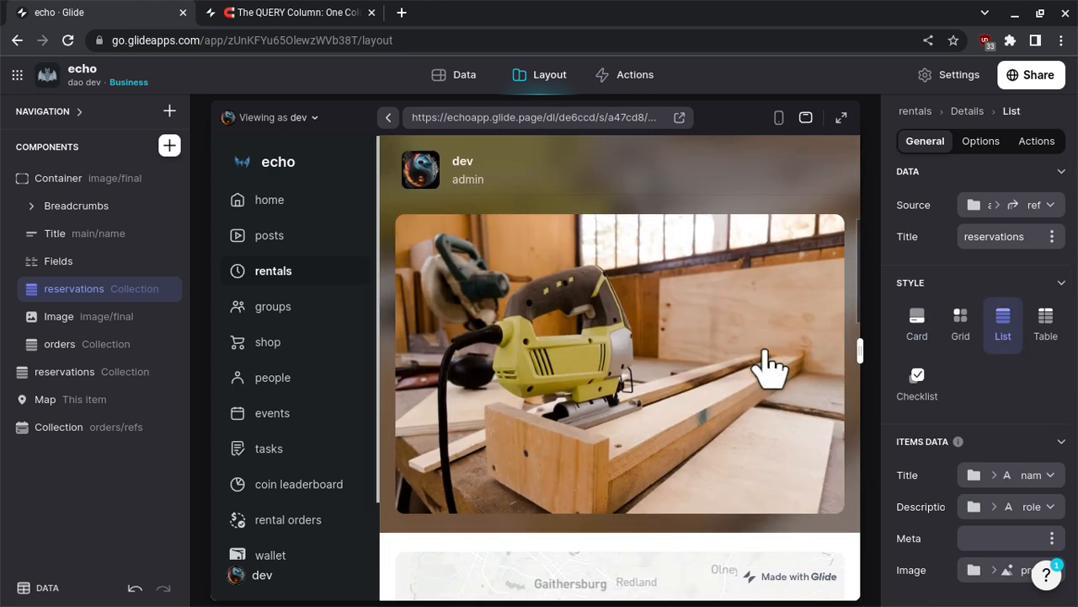
pyautogui.scroll(-10, 766, 364)
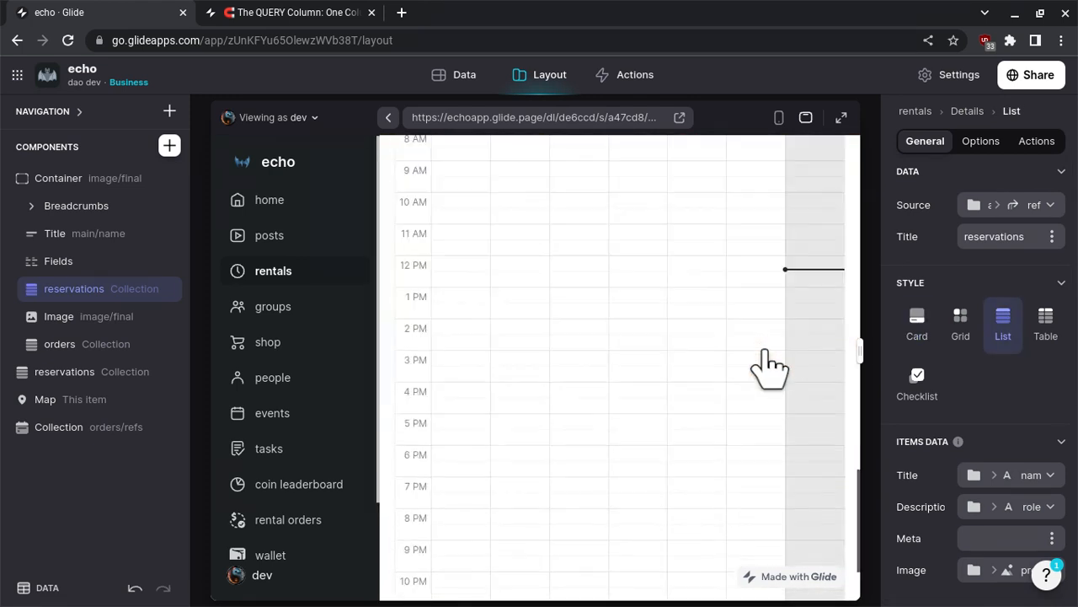
pyautogui.scroll(15, 765, 364)
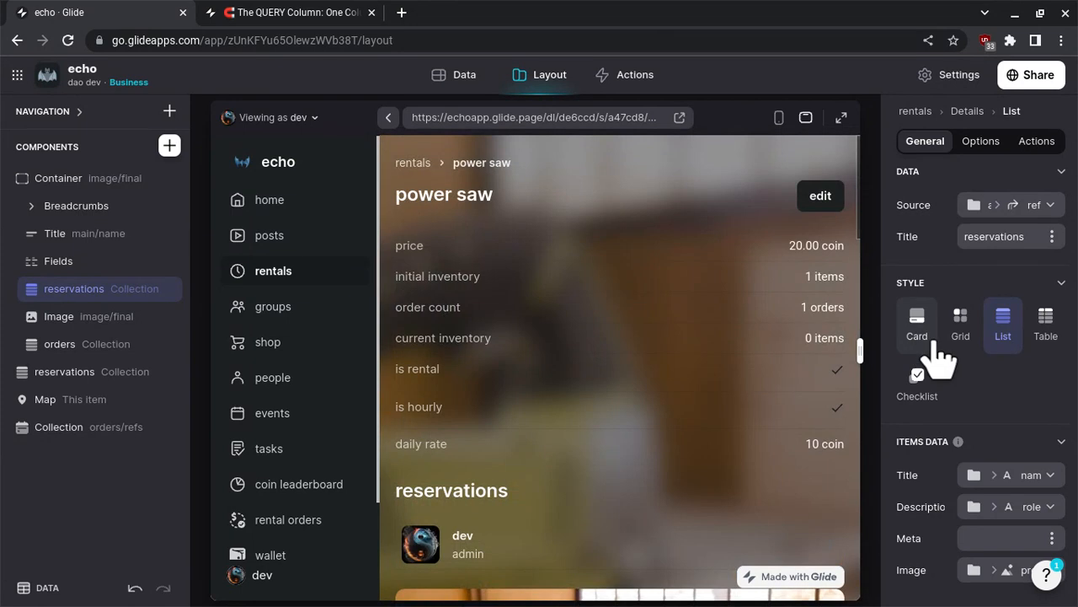
# - Set the Meta of the container's reservations collection to the total column from the credit group
pyautogui.scroll(-2, 933, 355)
pyautogui.scroll(-1, 817, 414)
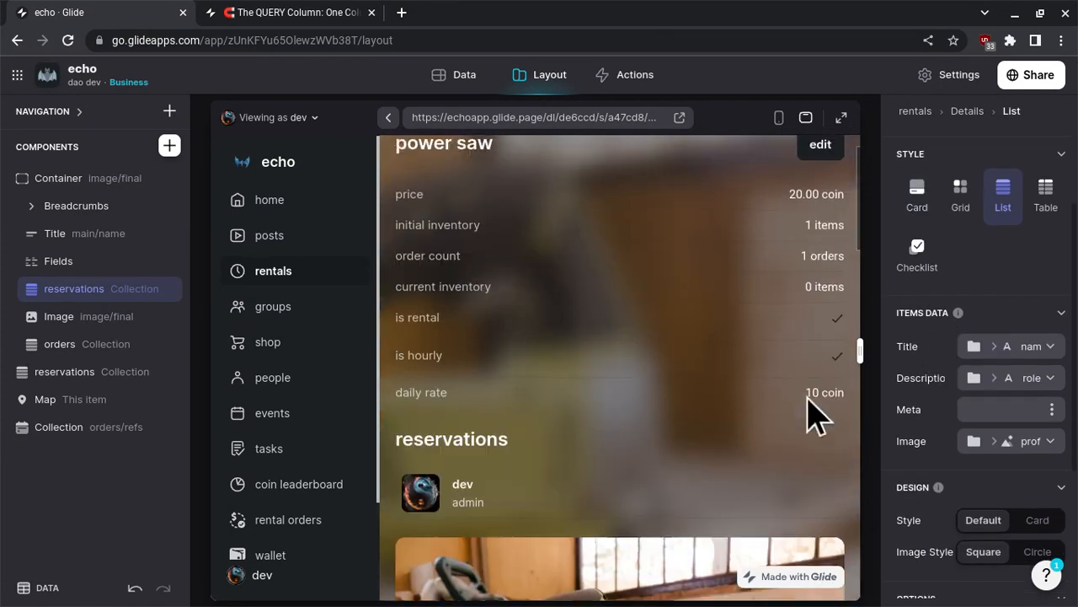
pyautogui.click(1045, 410)
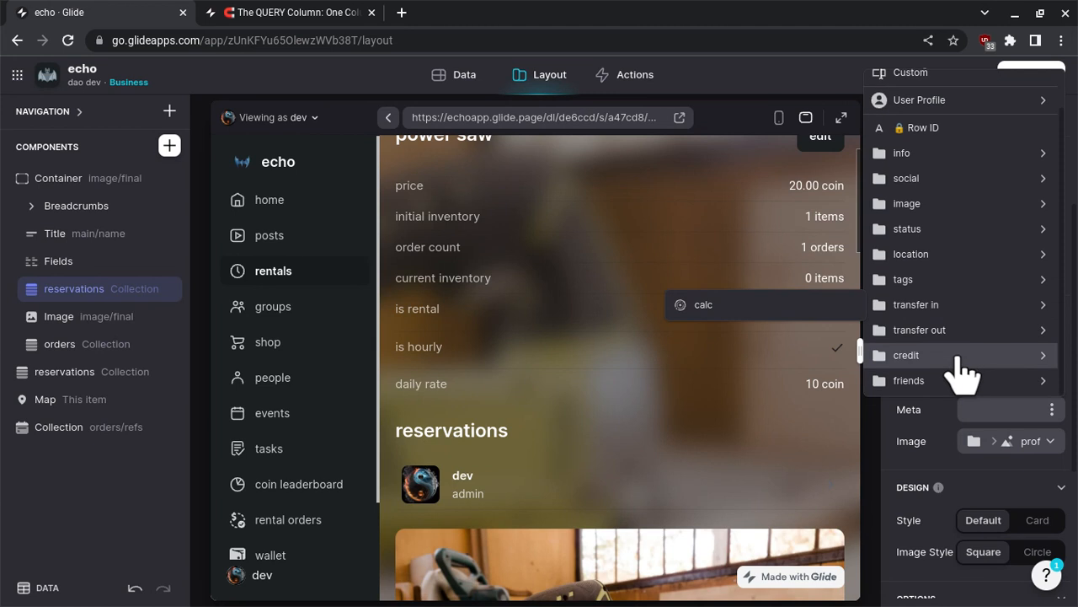
pyautogui.moveTo(935, 363)
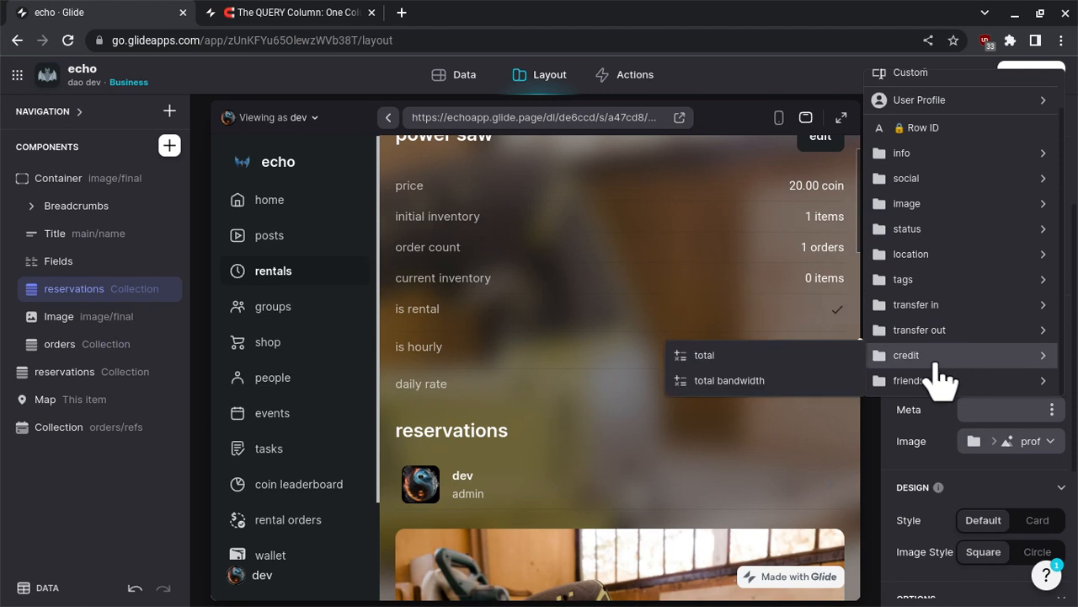
pyautogui.click(787, 358)
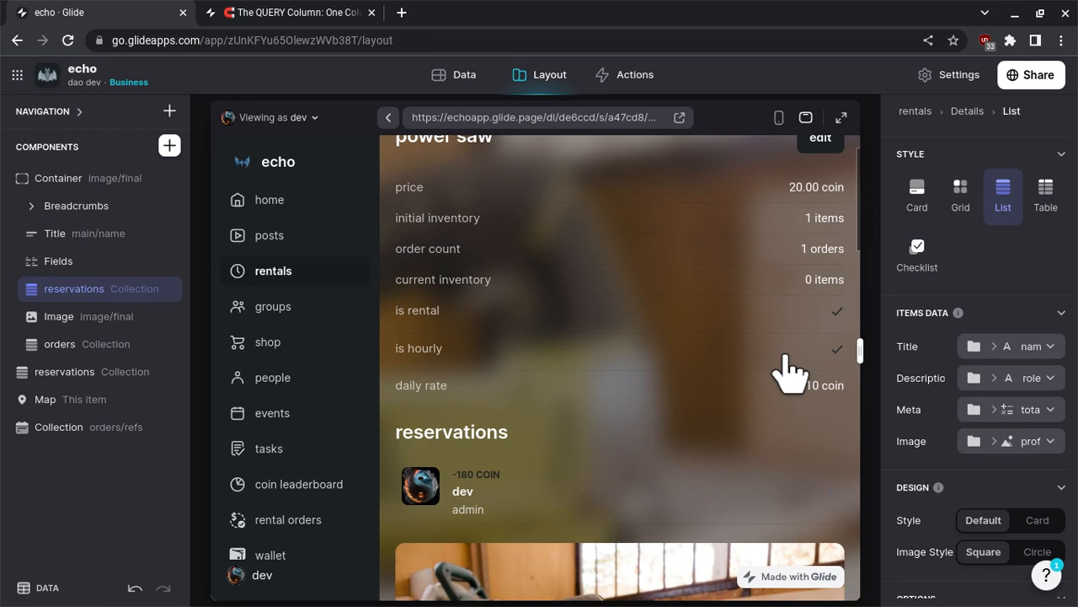
pyautogui.scroll(1, 783, 371)
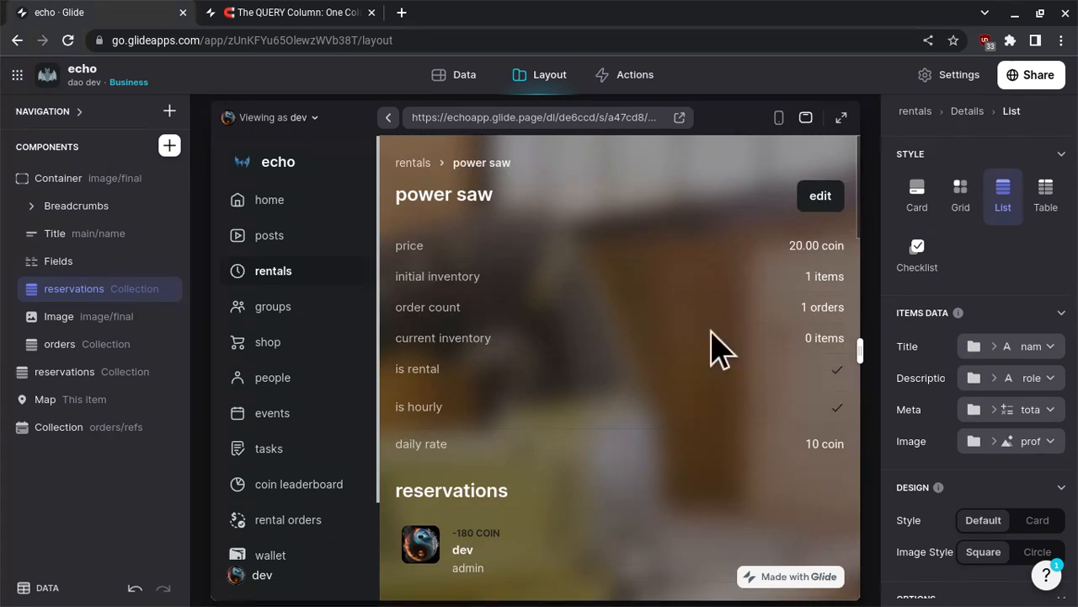
# - Preview the power saw details screen as the first named user without the admin role
pyautogui.click(821, 198)
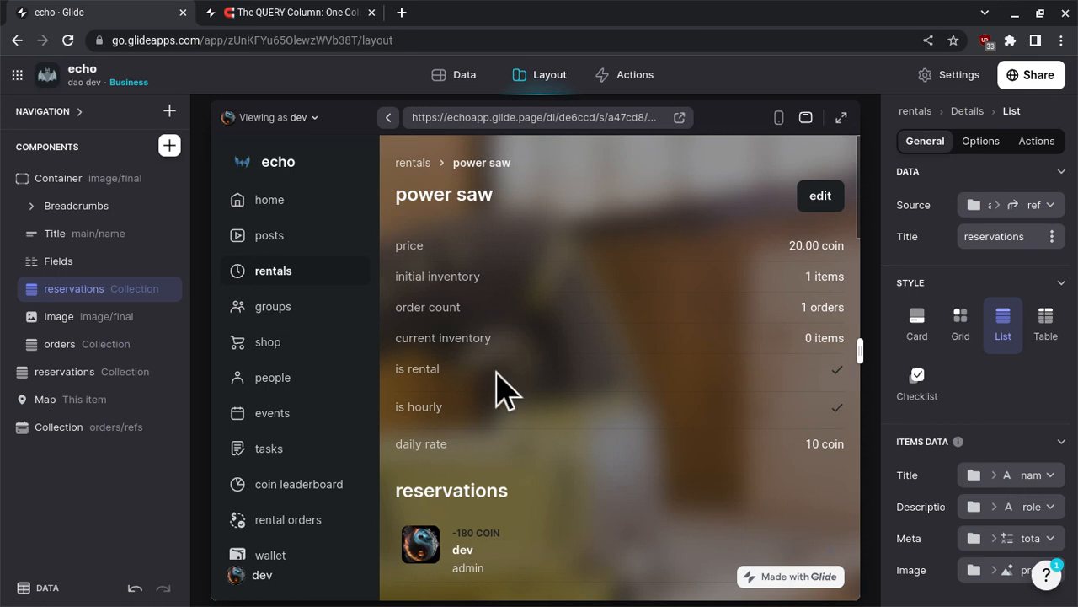
pyautogui.scroll(-1, 497, 387)
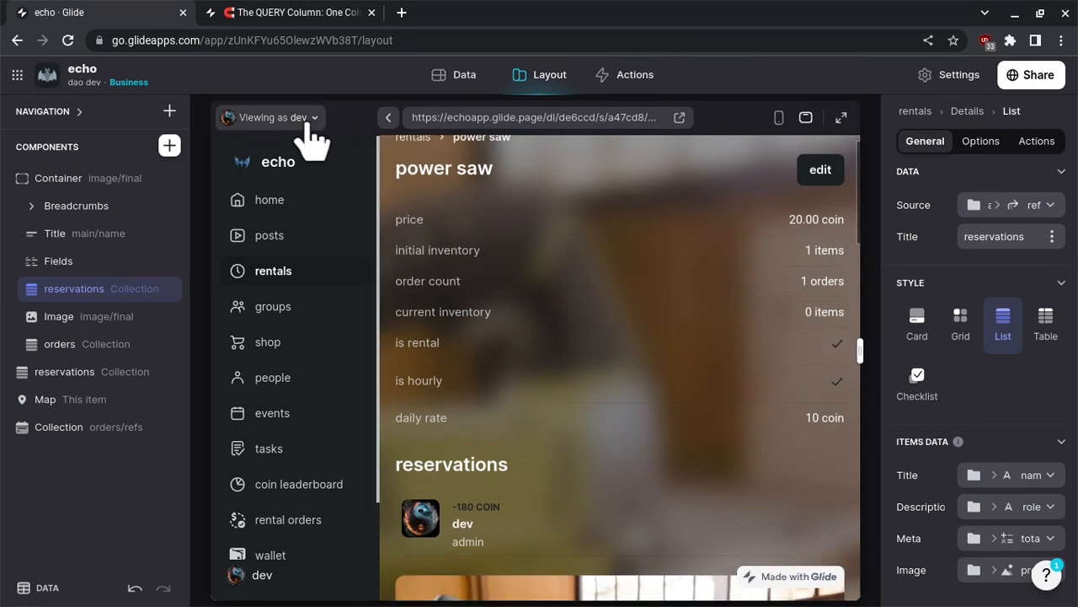
pyautogui.click(305, 122)
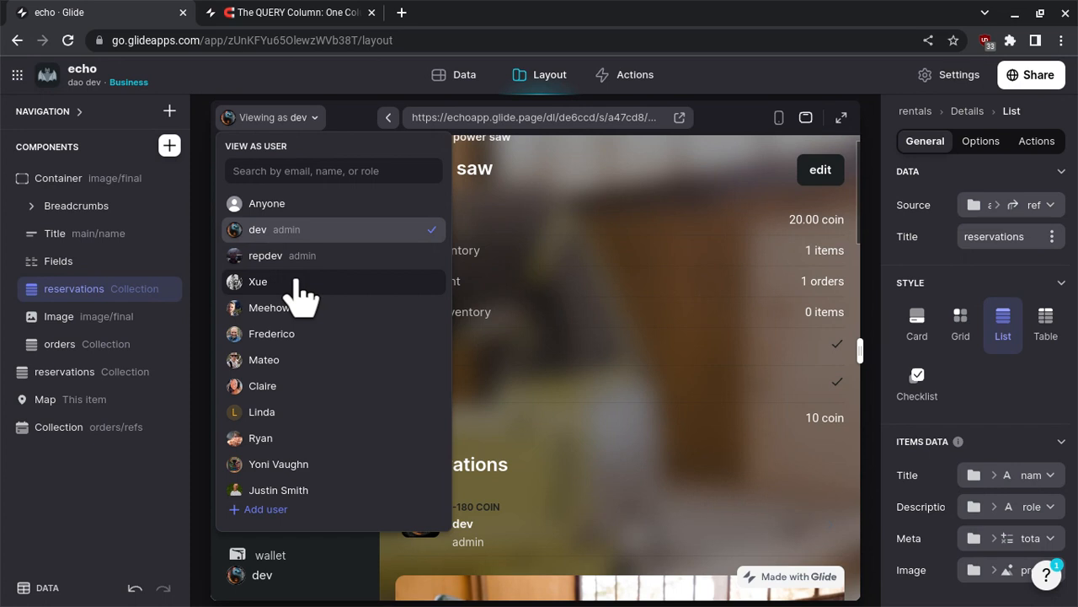
pyautogui.click(296, 280)
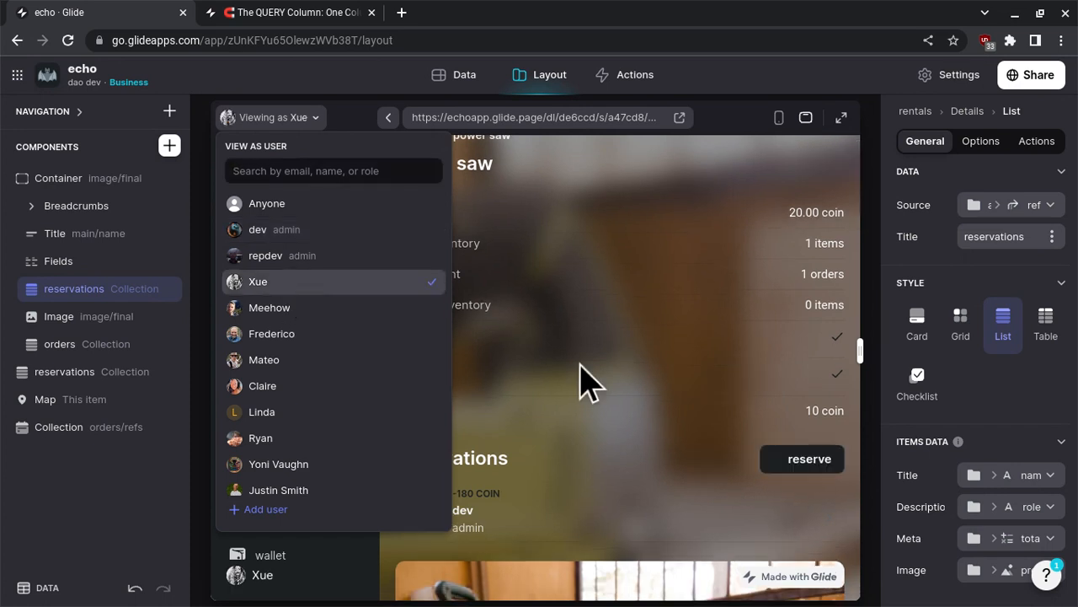
pyautogui.click(589, 388)
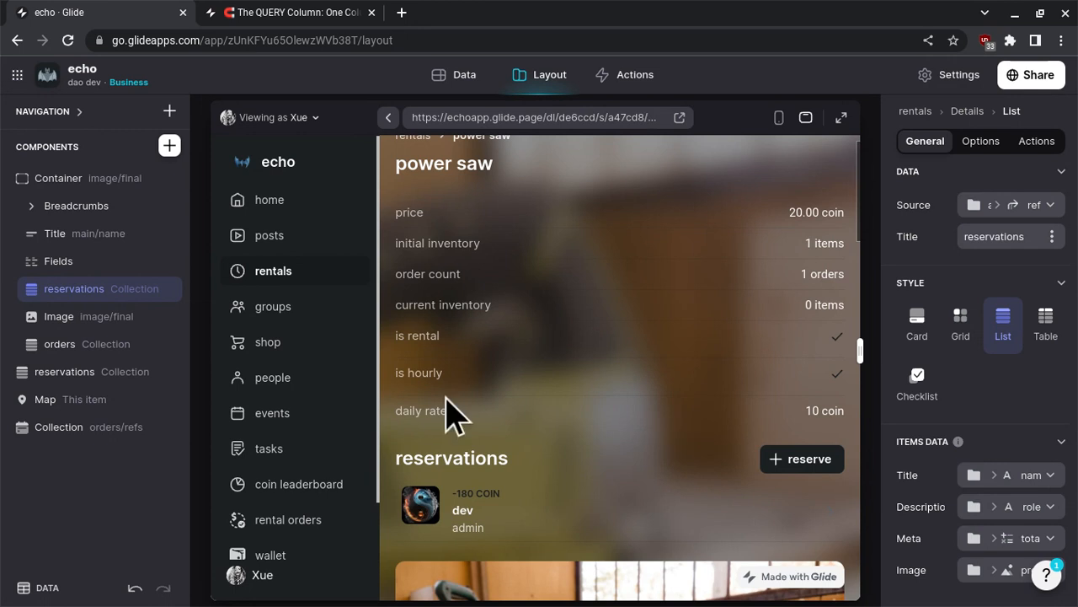
# - Rename the container's reservations collection component as author and set its displayed title to author/seller
pyautogui.click(84, 289)
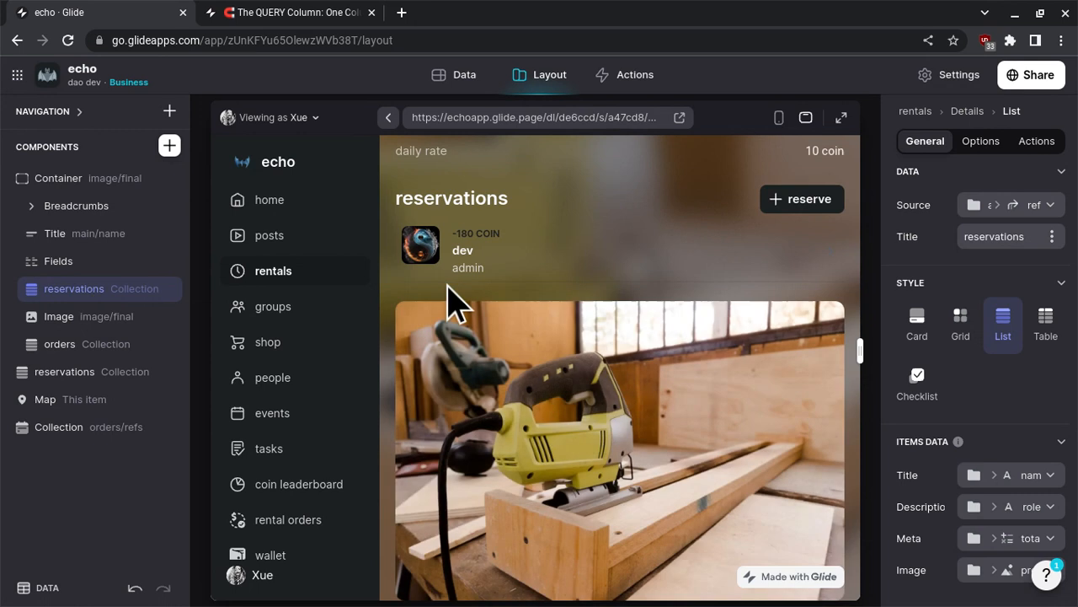
pyautogui.scroll(3, 455, 303)
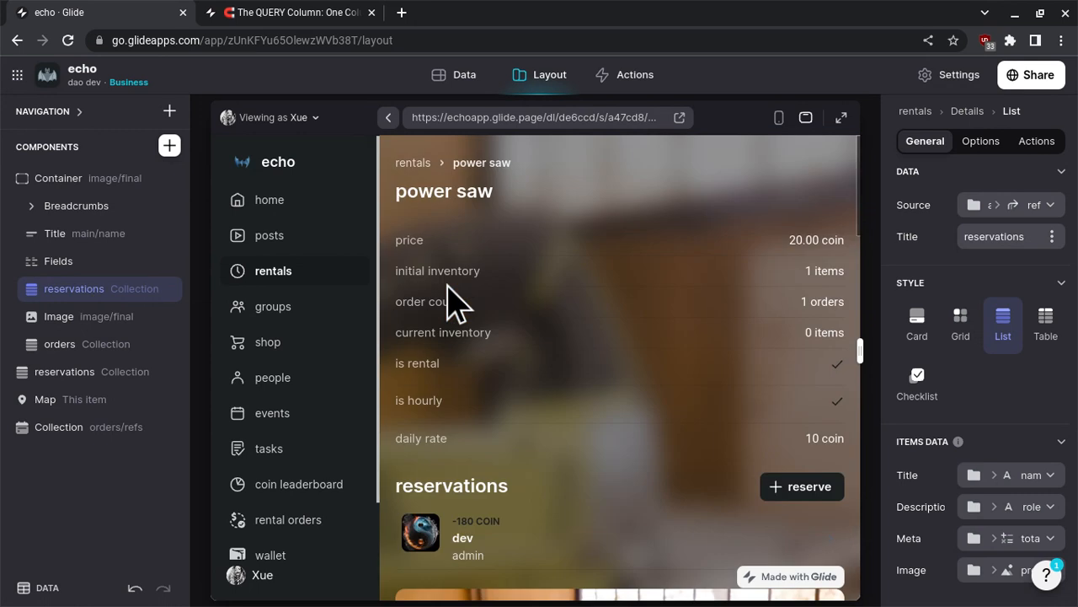
pyautogui.doubleClick(73, 289)
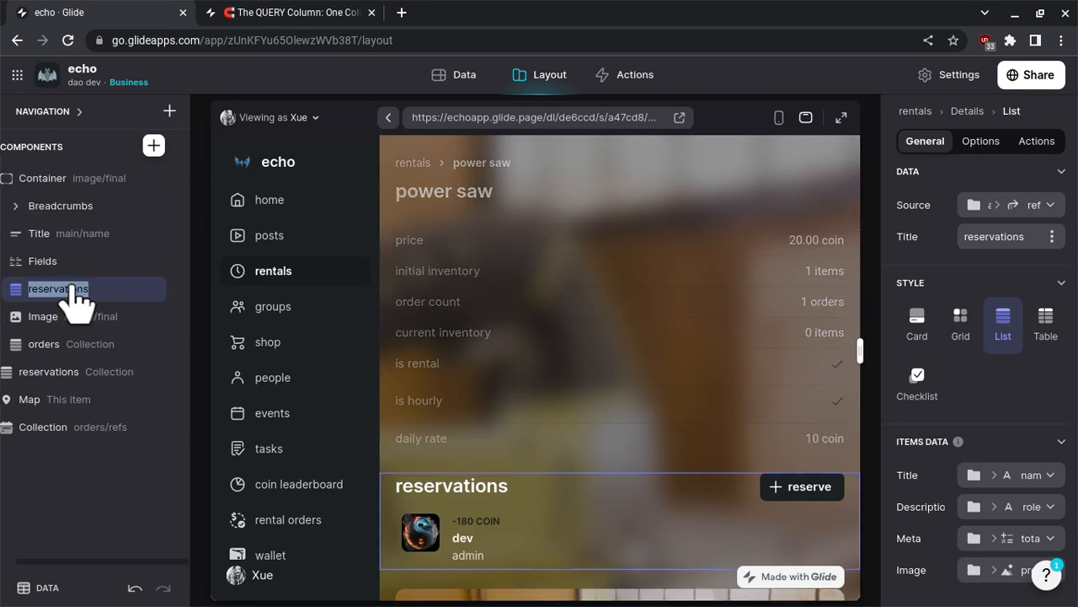
pyautogui.write('author')
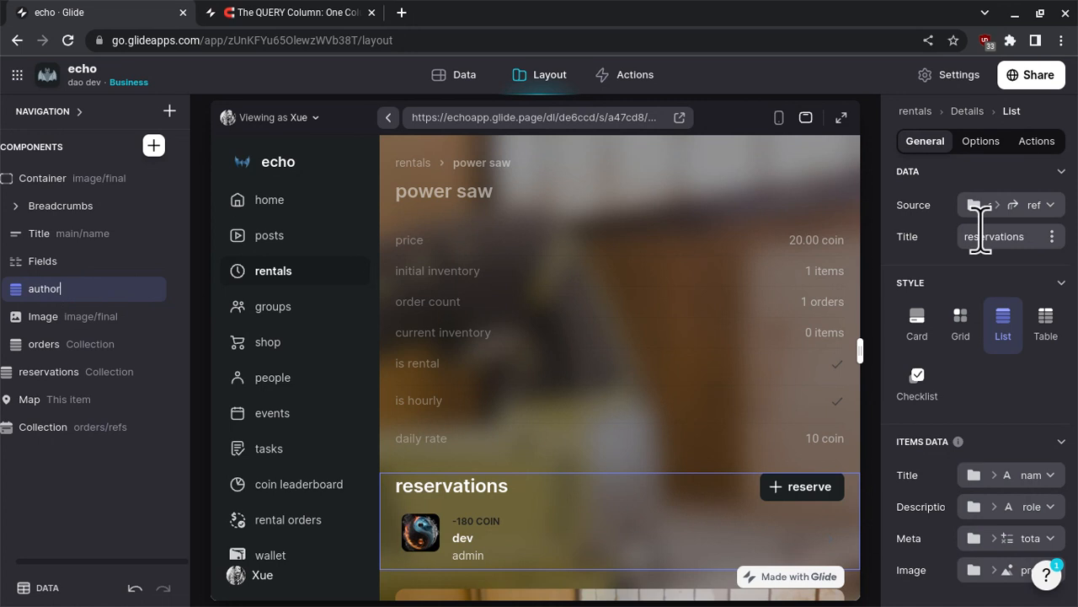
pyautogui.press('Return')
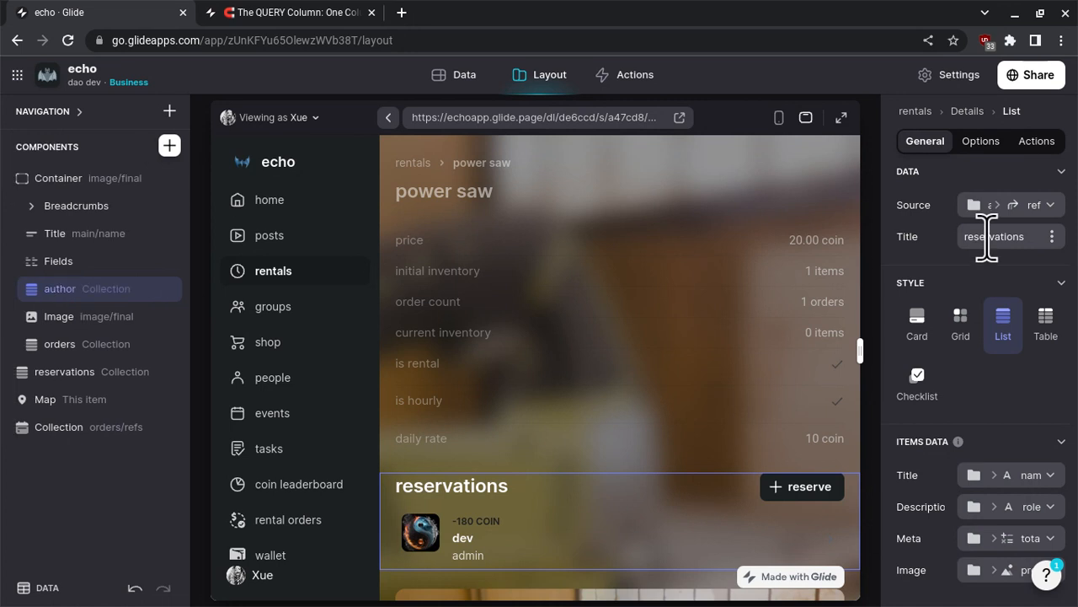
pyautogui.doubleClick(987, 237)
pyautogui.write('author/seller')
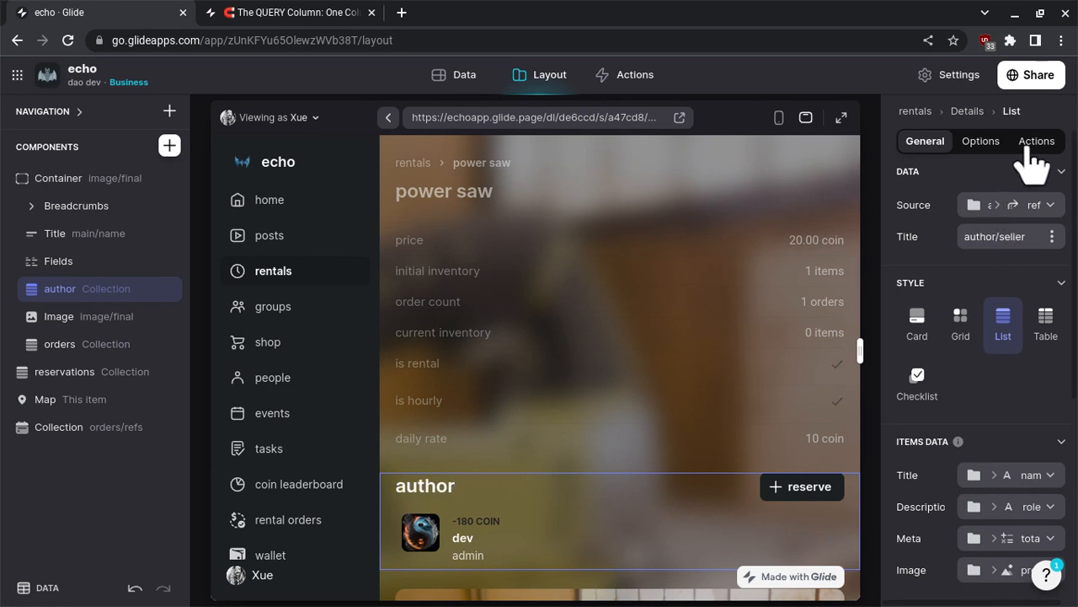
# - Disable adding items in the author collection and remove its visibility condition on rental/is
pyautogui.click(1031, 150)
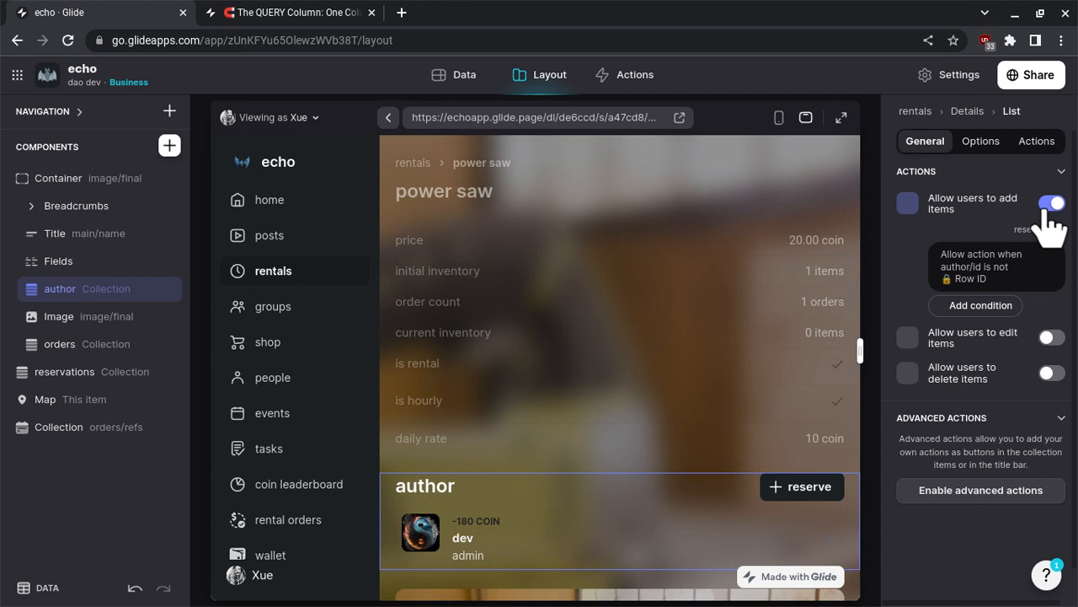
pyautogui.click(1049, 209)
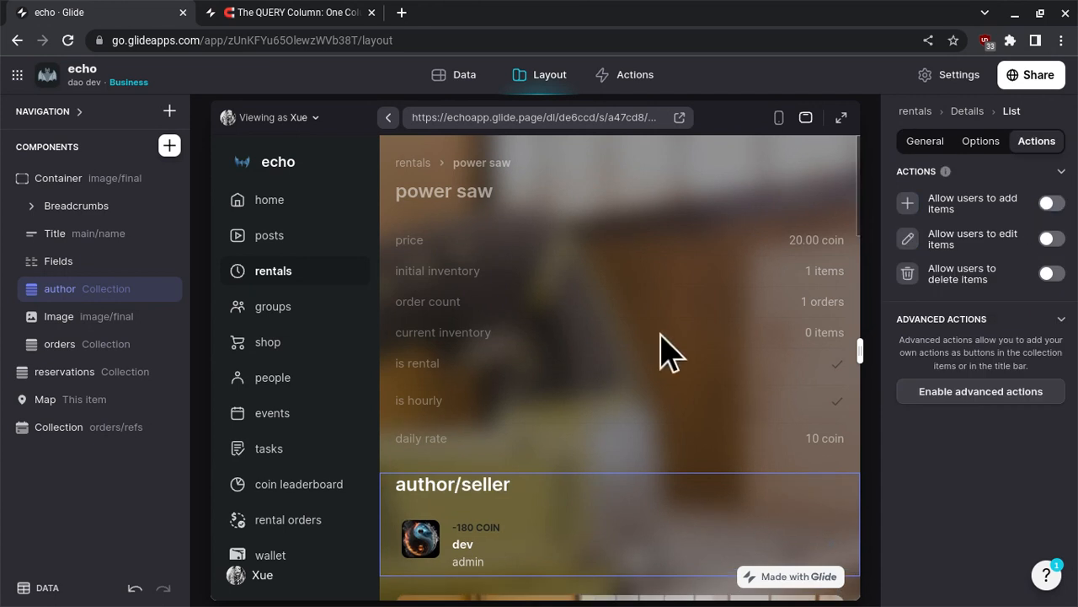
pyautogui.scroll(-2, 661, 352)
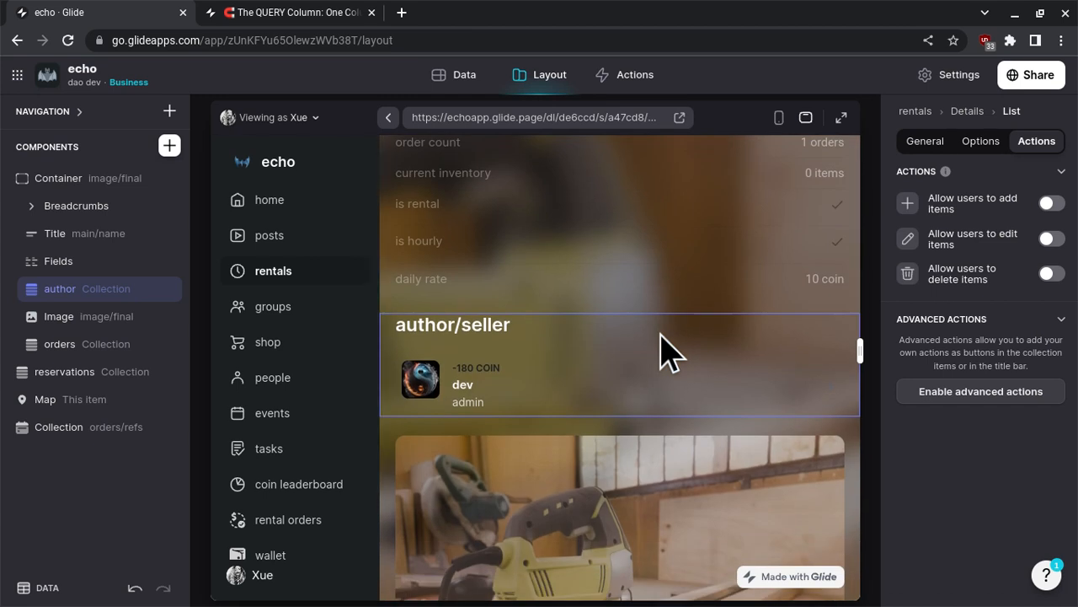
pyautogui.click(986, 143)
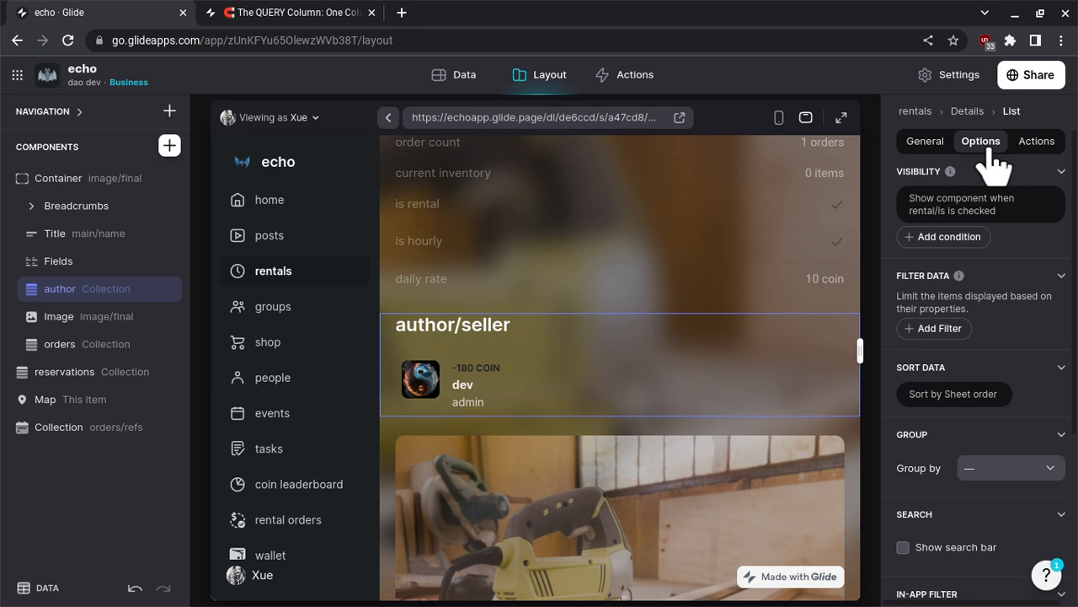
pyautogui.click(965, 213)
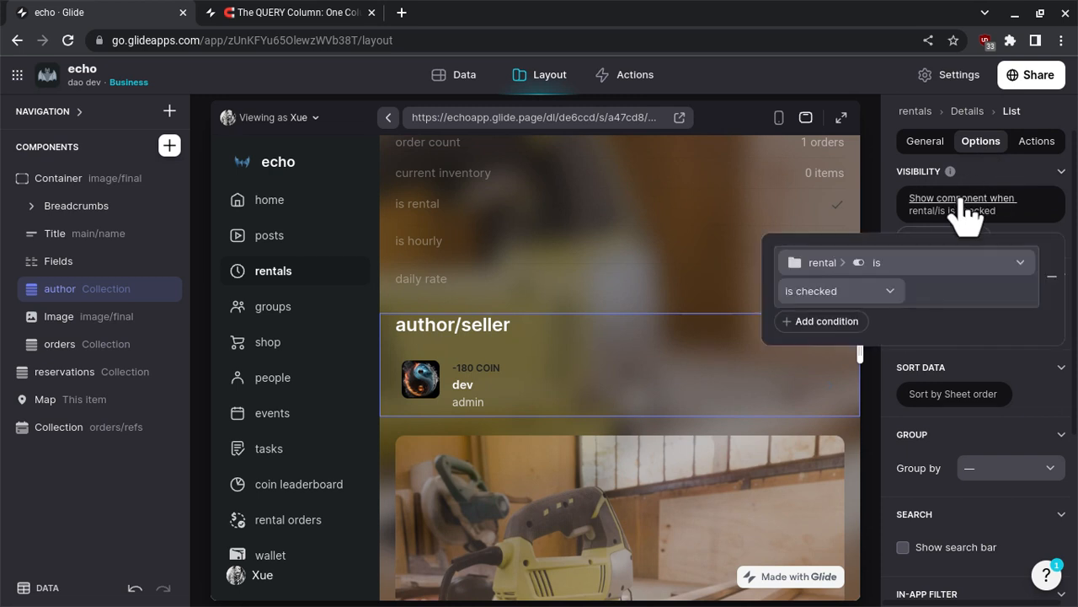
pyautogui.click(1052, 278)
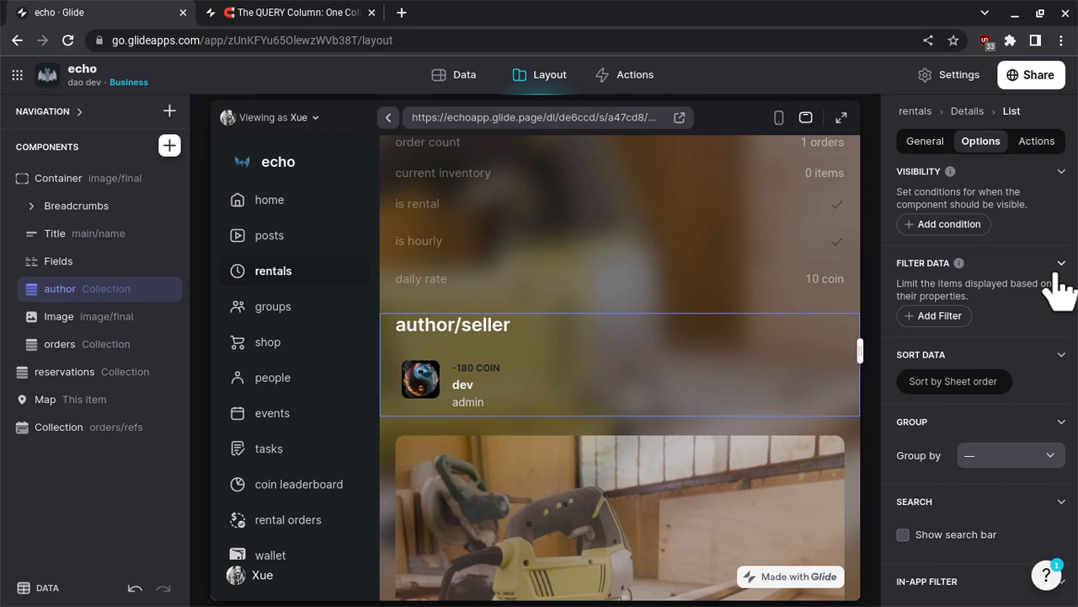
# - Review the author collection's options and general settings and the power saw details screen down to the reservations section
pyautogui.scroll(-3, 1057, 287)
pyautogui.scroll(3, 1057, 286)
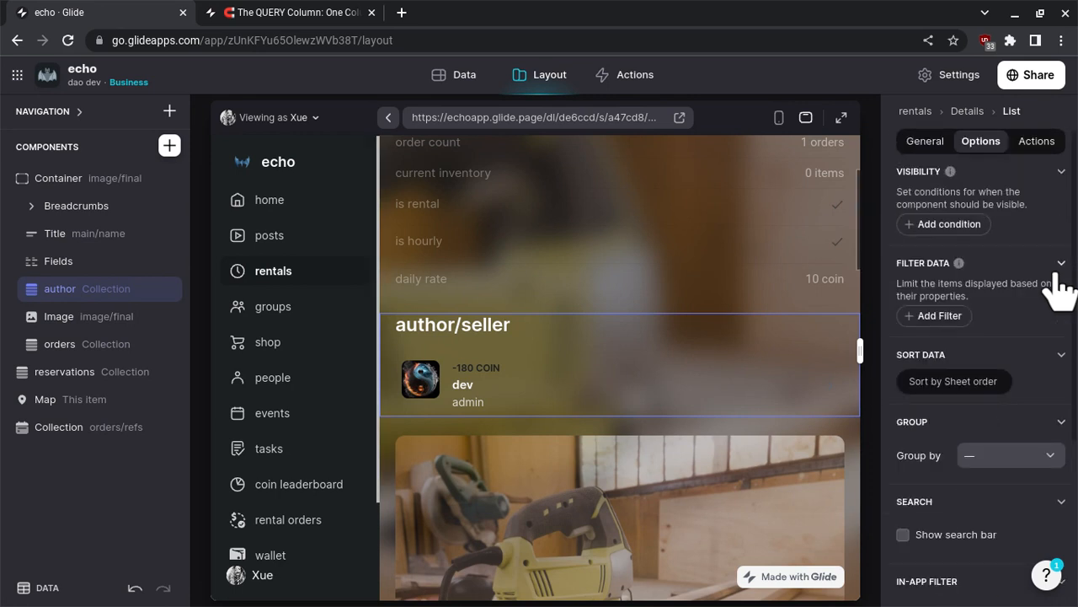
pyautogui.click(919, 150)
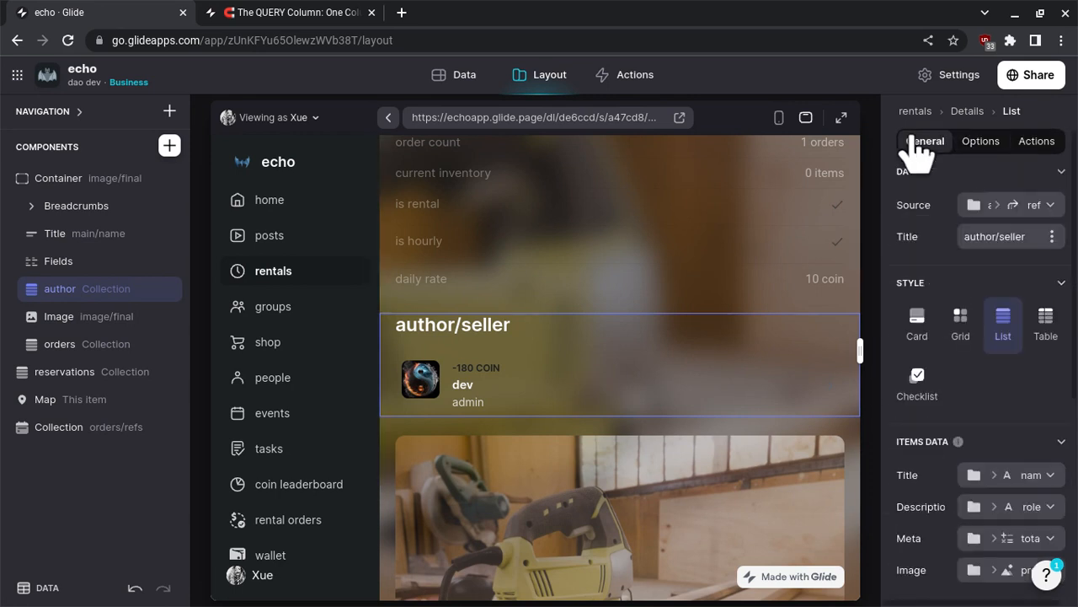
pyautogui.scroll(-1, 553, 260)
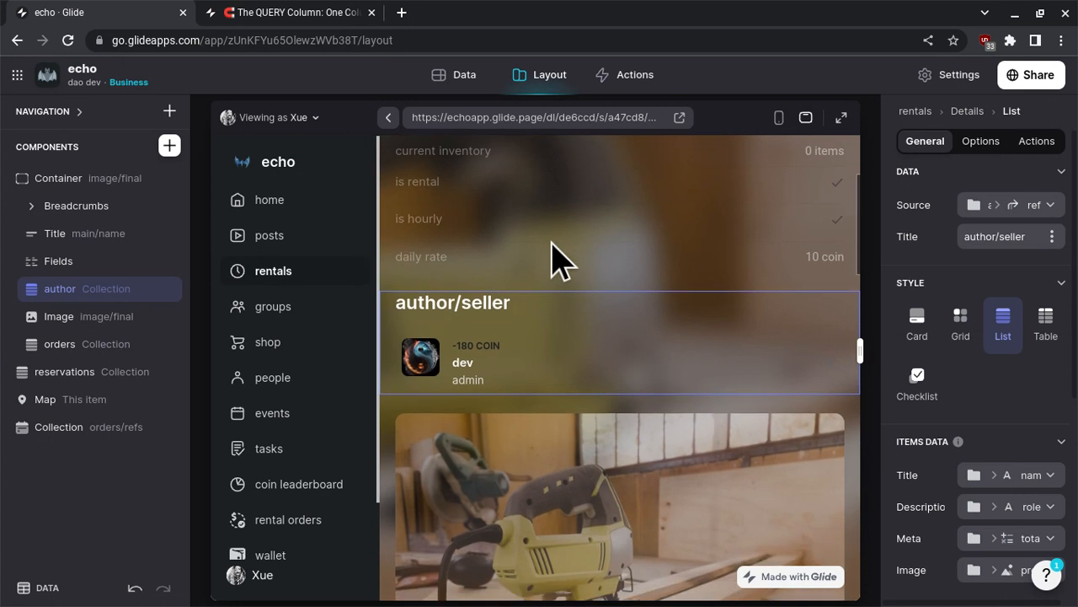
pyautogui.scroll(-5, 559, 258)
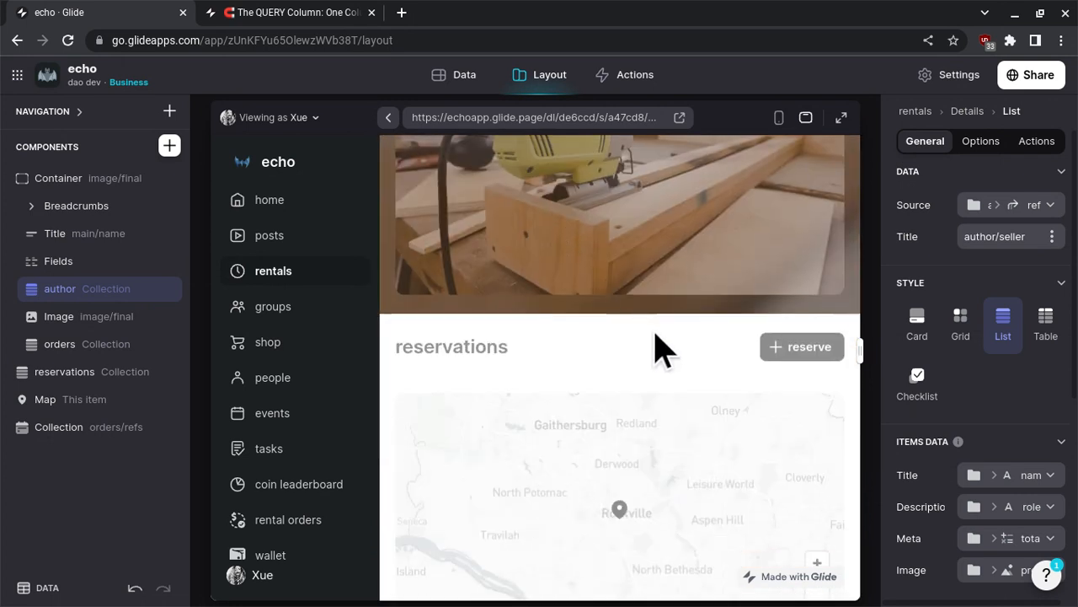
pyautogui.scroll(5, 662, 350)
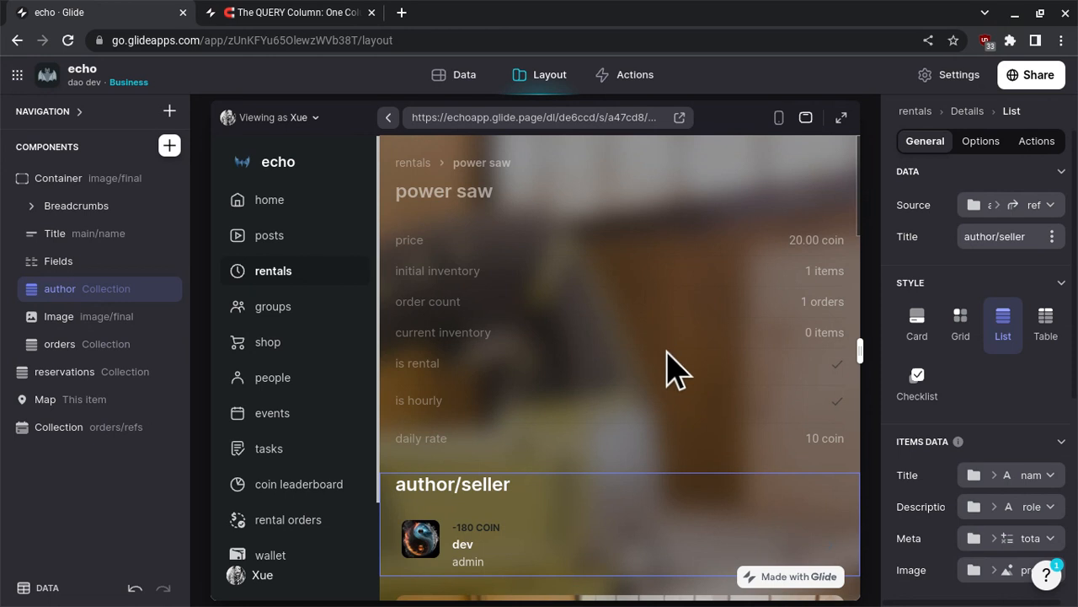
pyautogui.scroll(-10, 674, 371)
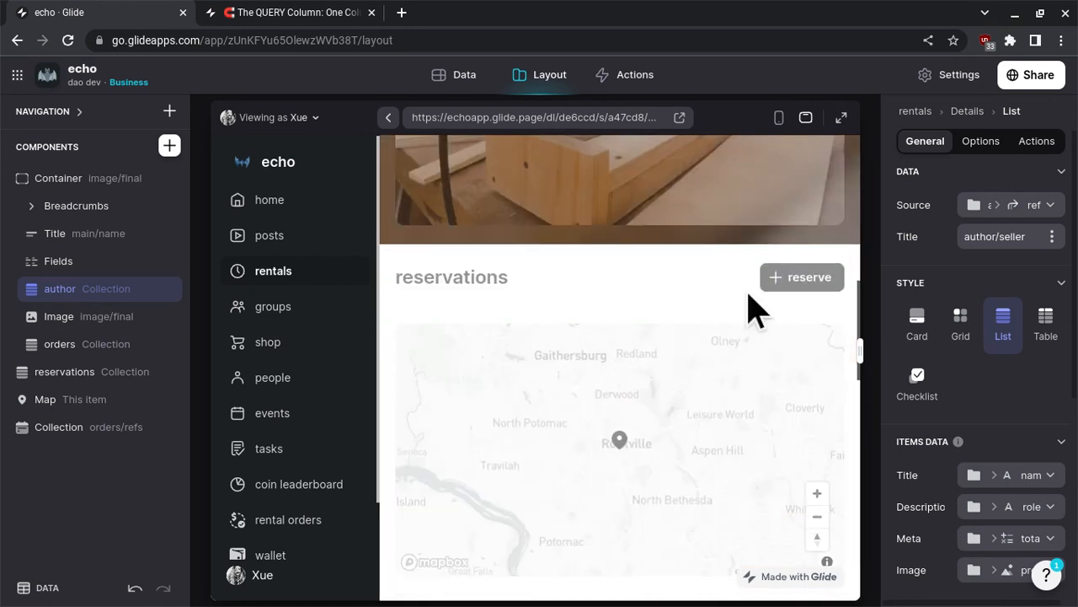
# - Reserve the power saw through the new rental order form for June 15, 2023 at 12:26 PM, leaving the notes empty
pyautogui.click(774, 283)
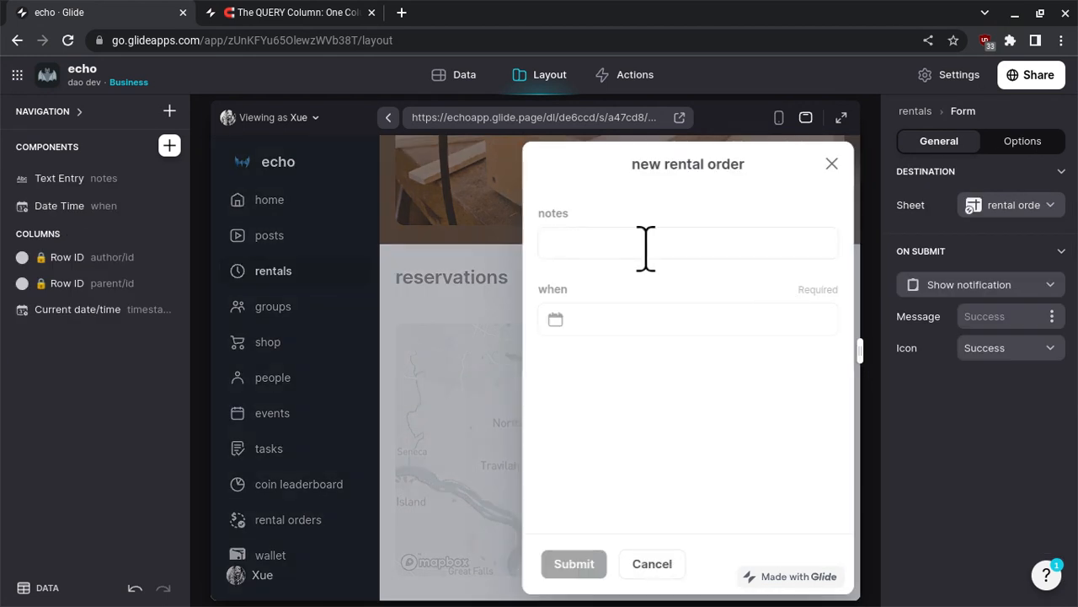
pyautogui.click(644, 248)
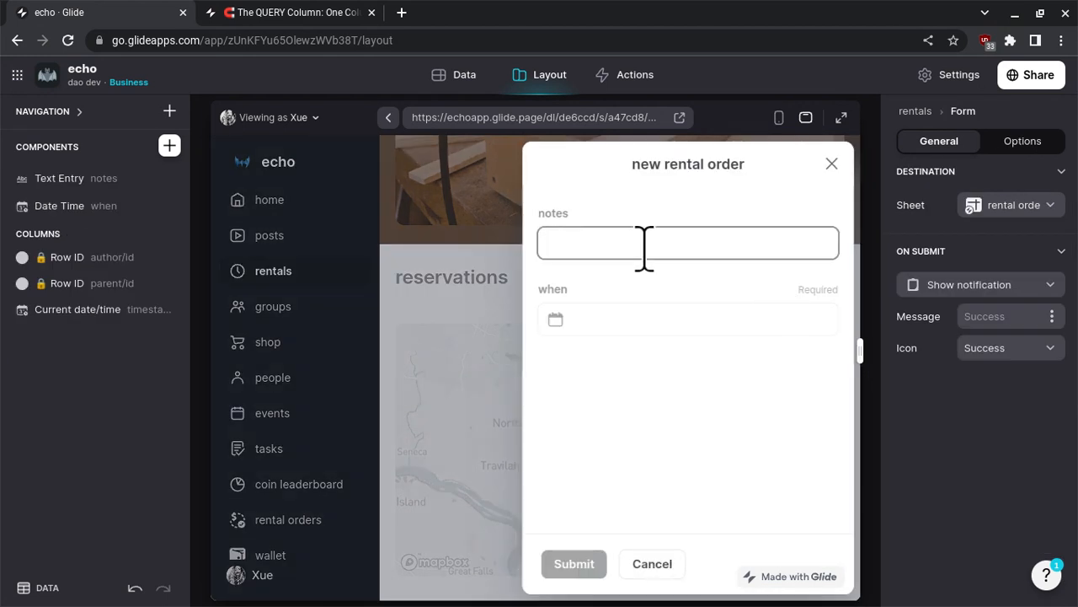
pyautogui.click(618, 331)
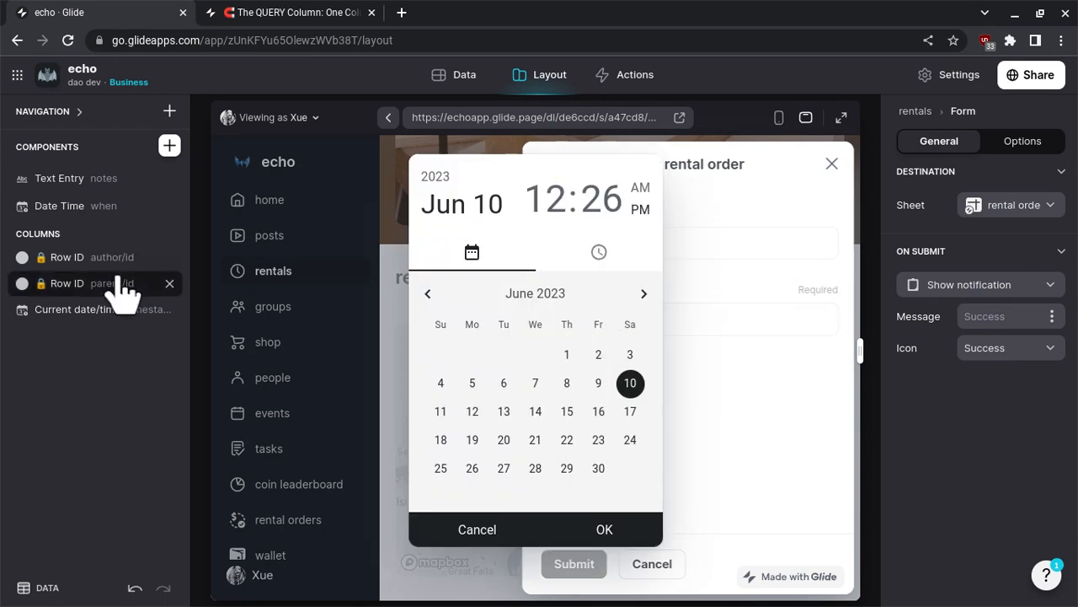
pyautogui.click(566, 413)
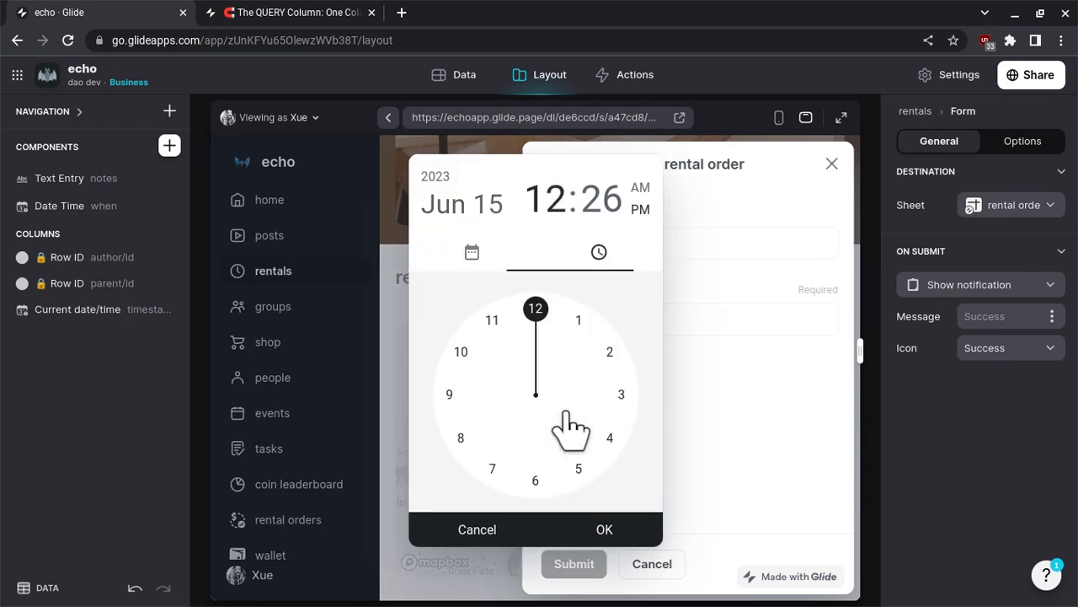
pyautogui.click(603, 531)
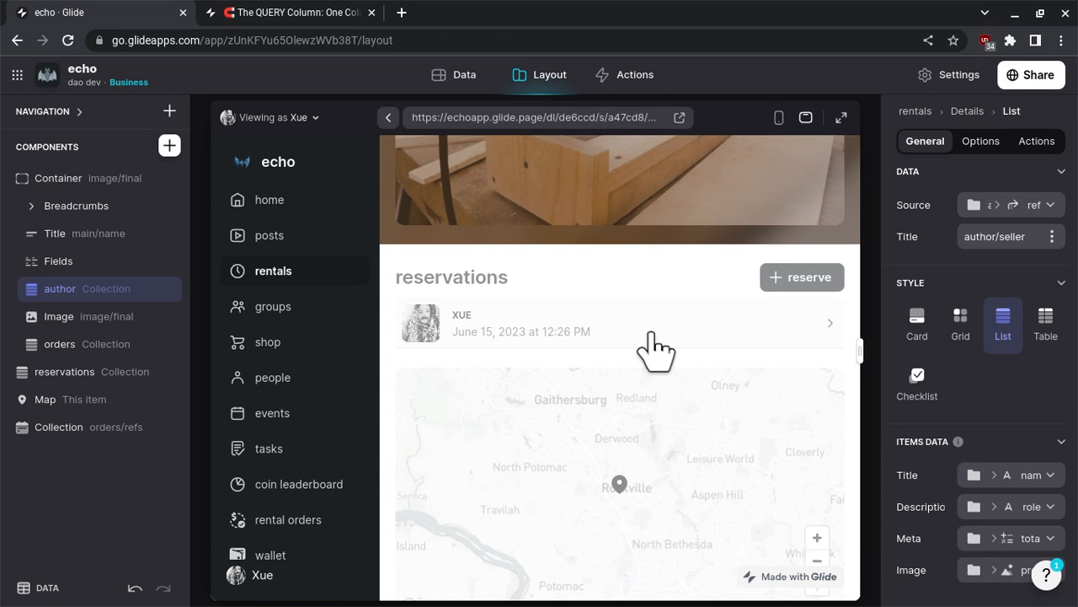
# - Open the new reservation's rental order screen and bring up the conditions of its title's edit action
pyautogui.click(651, 336)
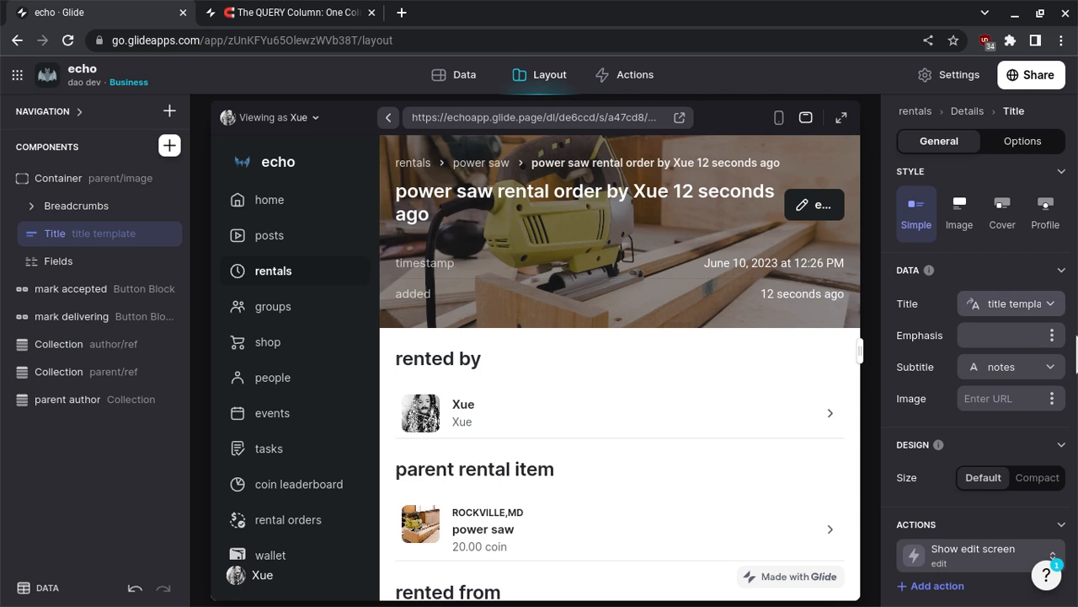
pyautogui.scroll(-3, 965, 396)
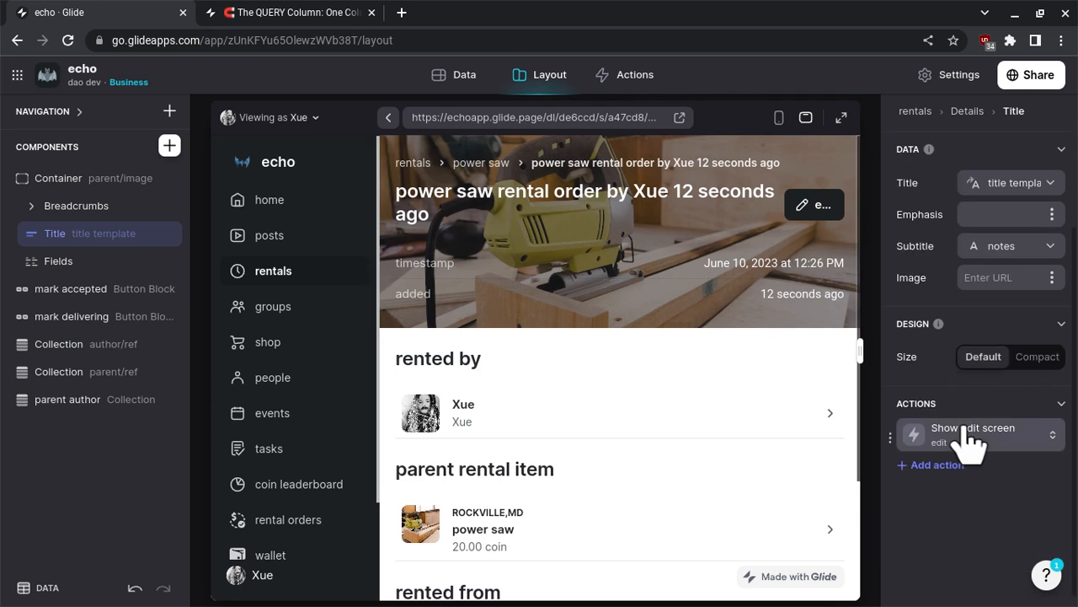
pyautogui.click(969, 434)
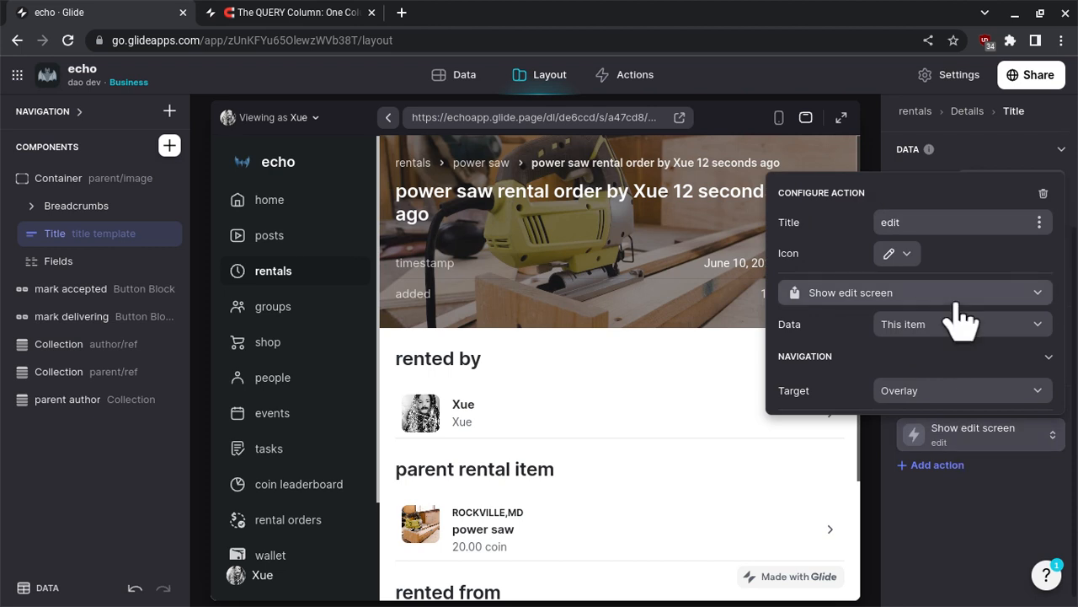
pyautogui.scroll(-1, 960, 318)
pyautogui.scroll(1, 960, 319)
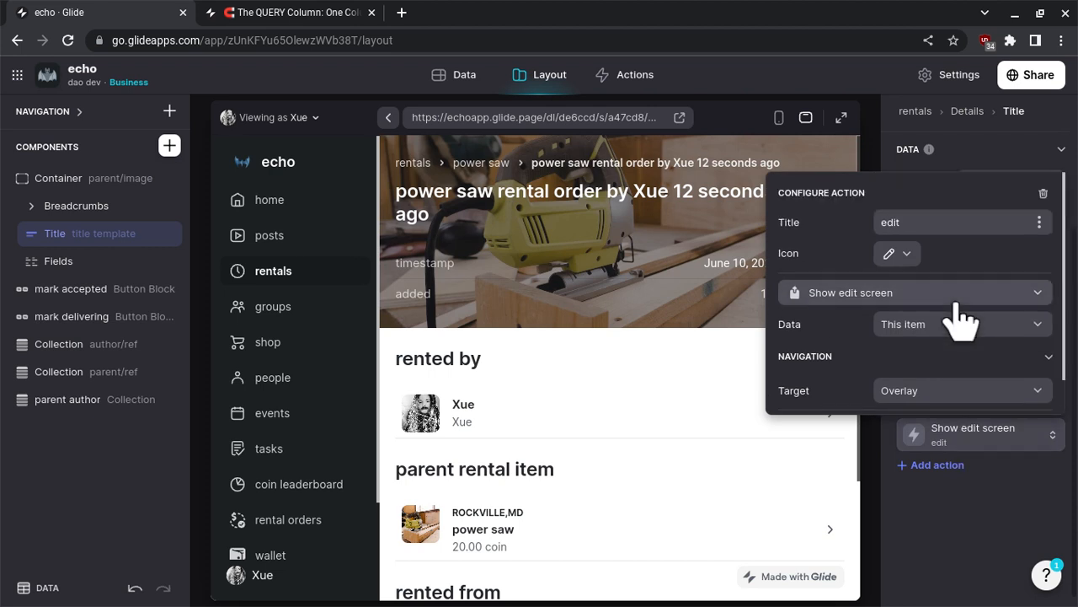
pyautogui.scroll(-1, 960, 319)
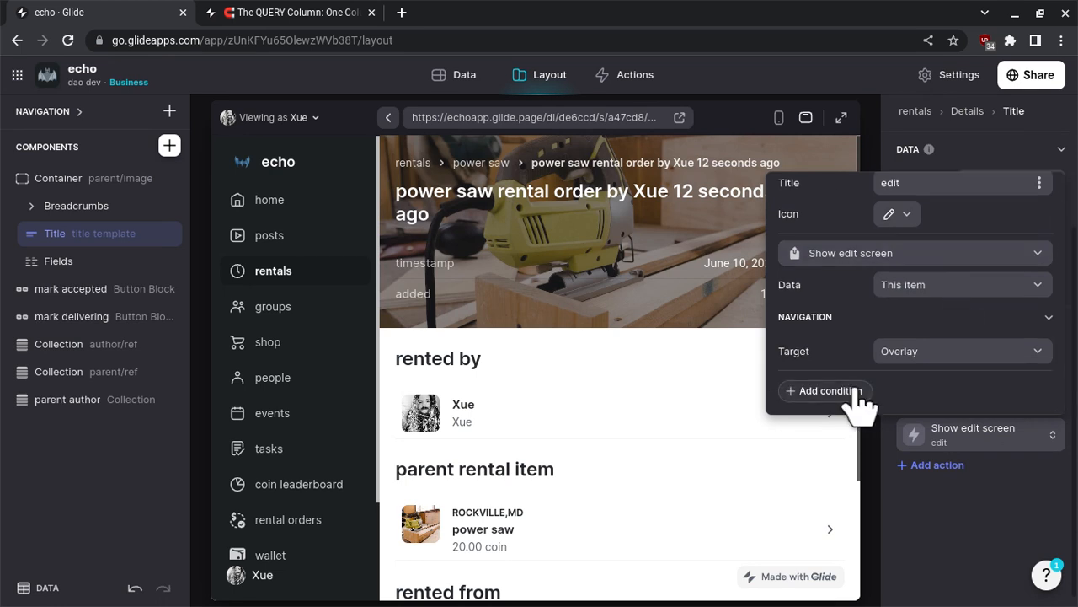
pyautogui.scroll(-1, 856, 402)
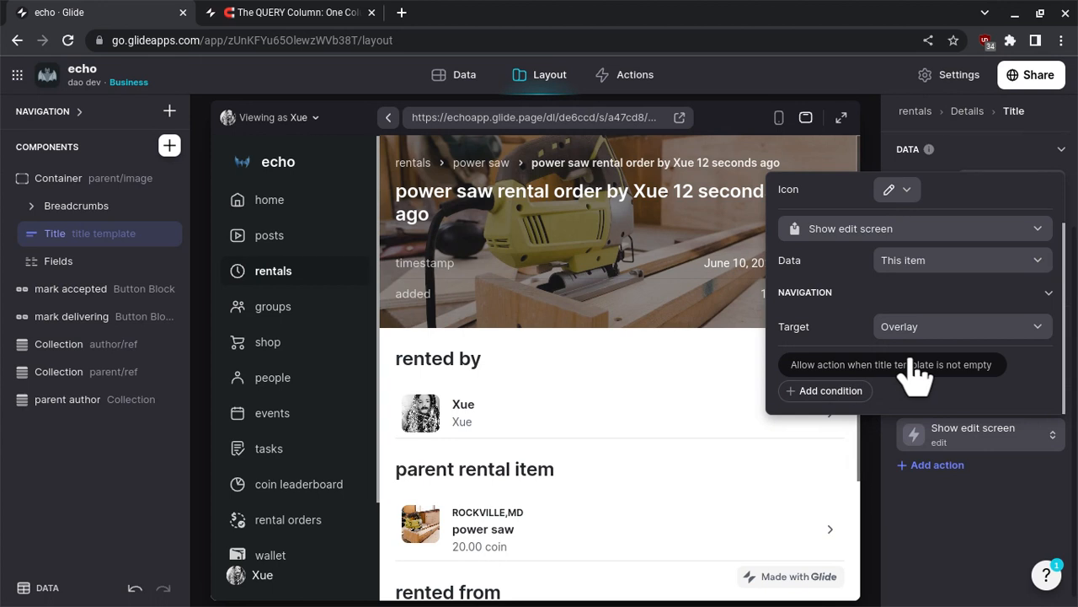
# - Allow the rental order's edit action only when the user profile's Row ID is author/id
pyautogui.click(913, 370)
pyautogui.click(884, 416)
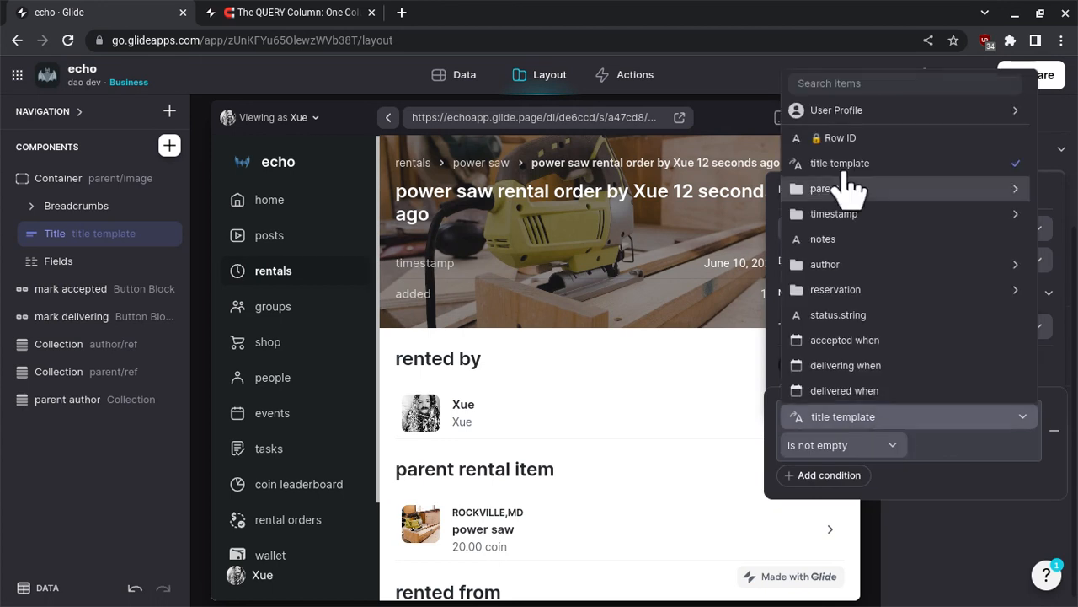
pyautogui.click(863, 113)
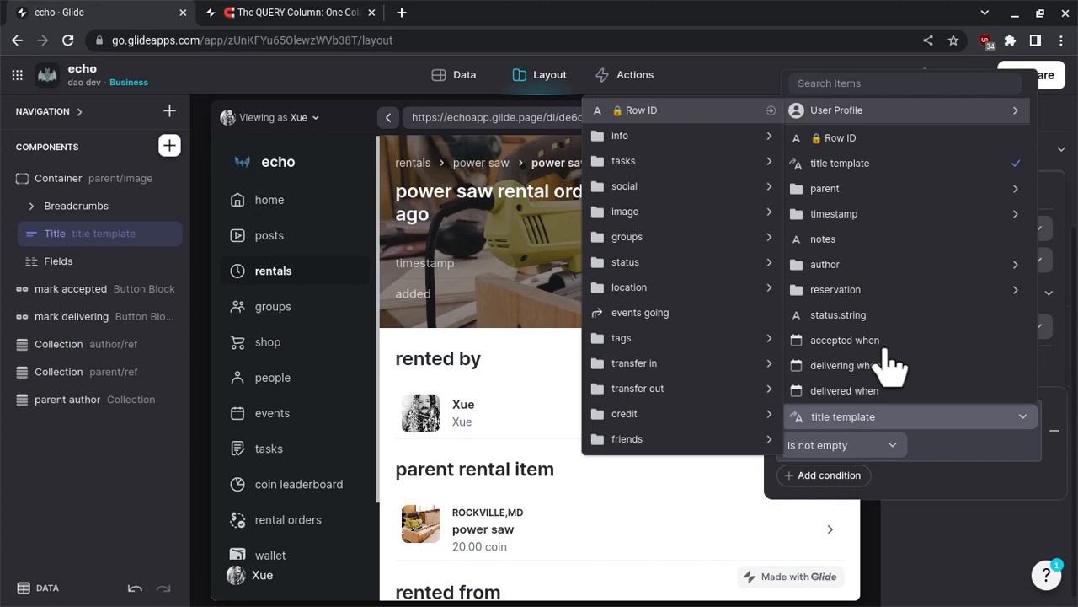
pyautogui.click(856, 444)
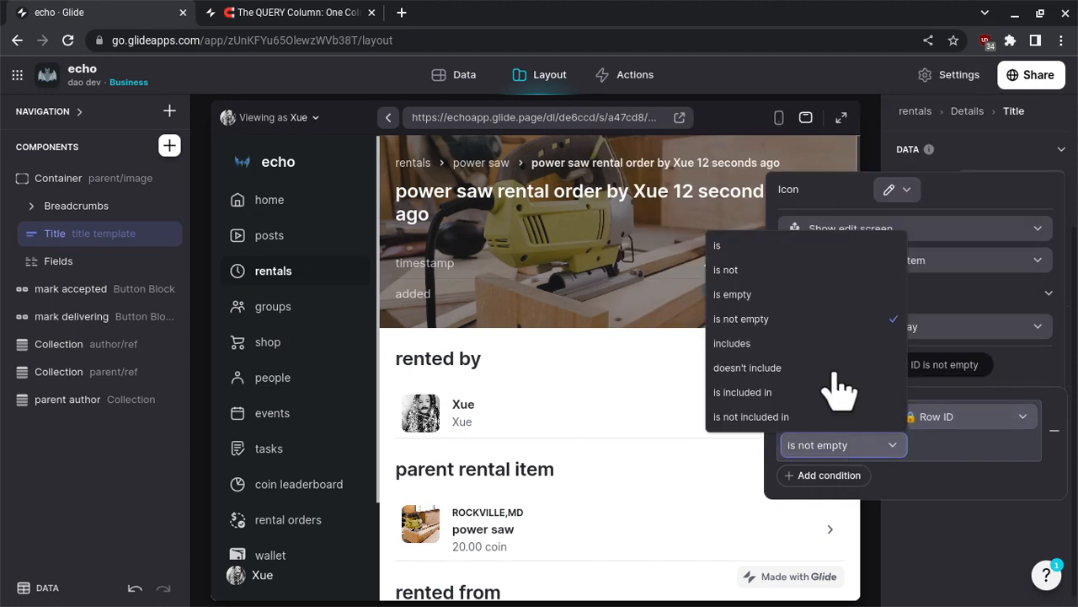
pyautogui.click(821, 250)
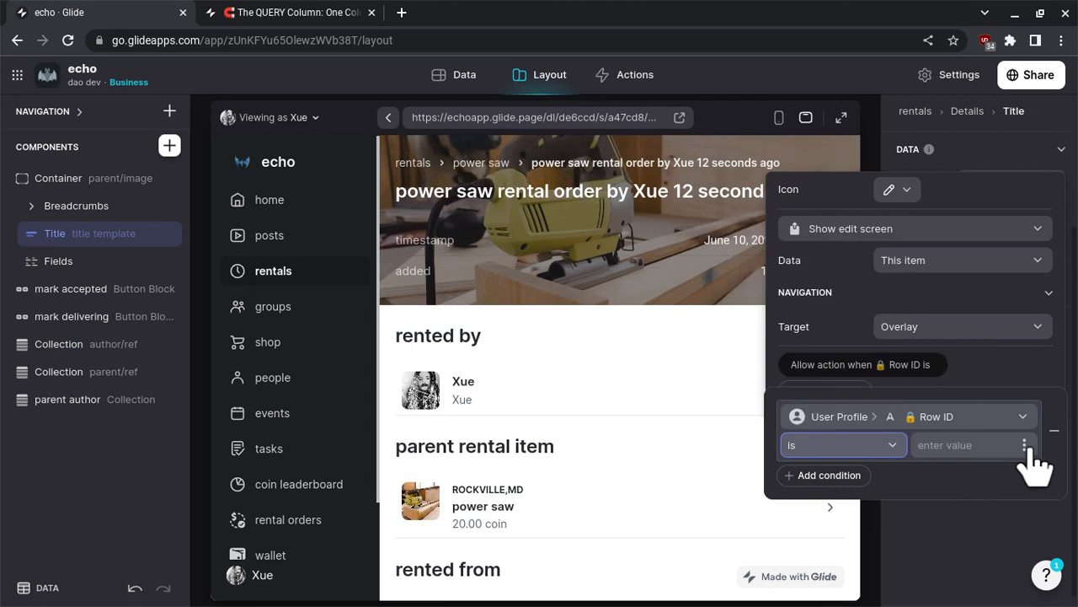
pyautogui.click(1026, 446)
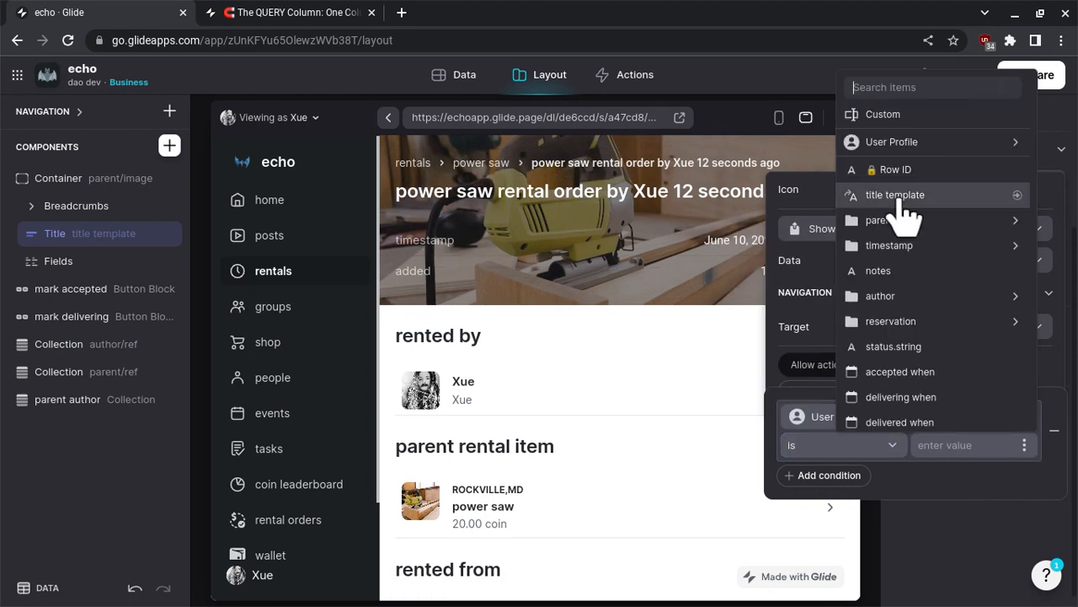
pyautogui.moveTo(899, 299)
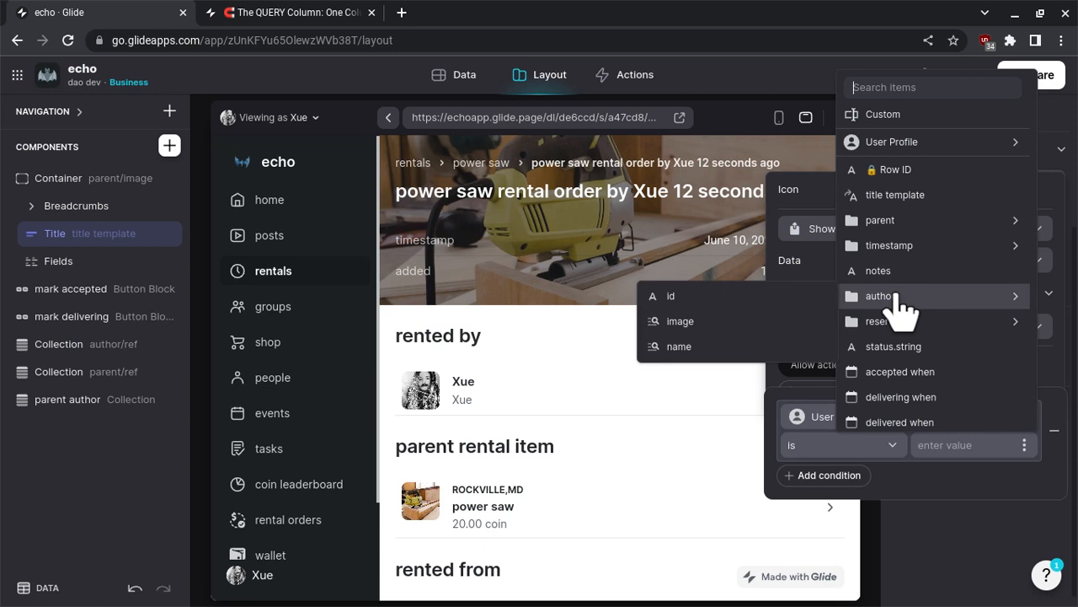
pyautogui.click(785, 296)
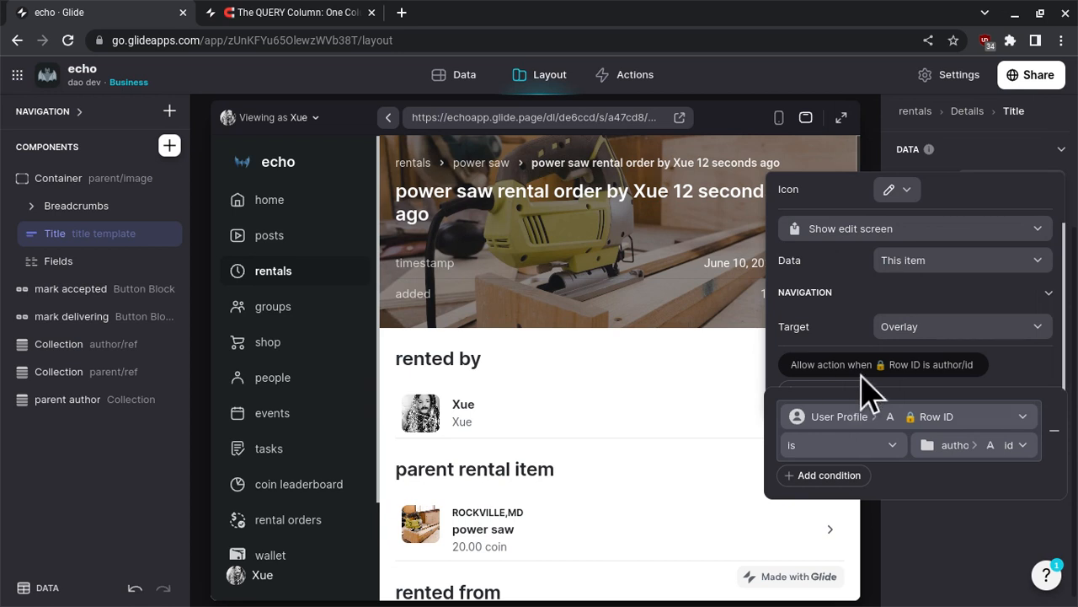
pyautogui.click(669, 421)
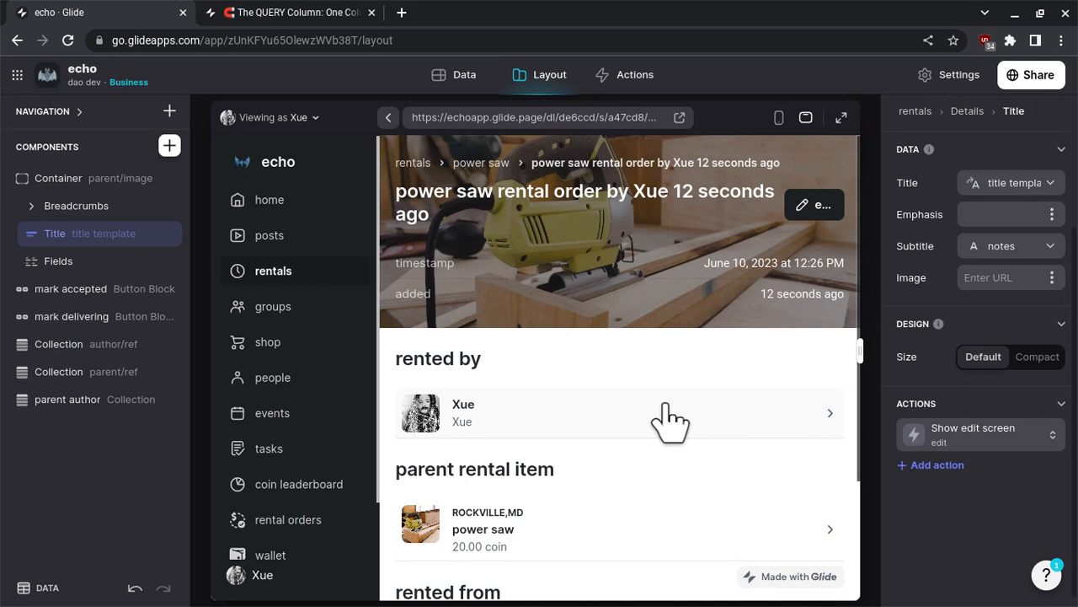
# - Open the renter's profile from the rental order and set the coin received collection's style to Table
pyautogui.click(669, 421)
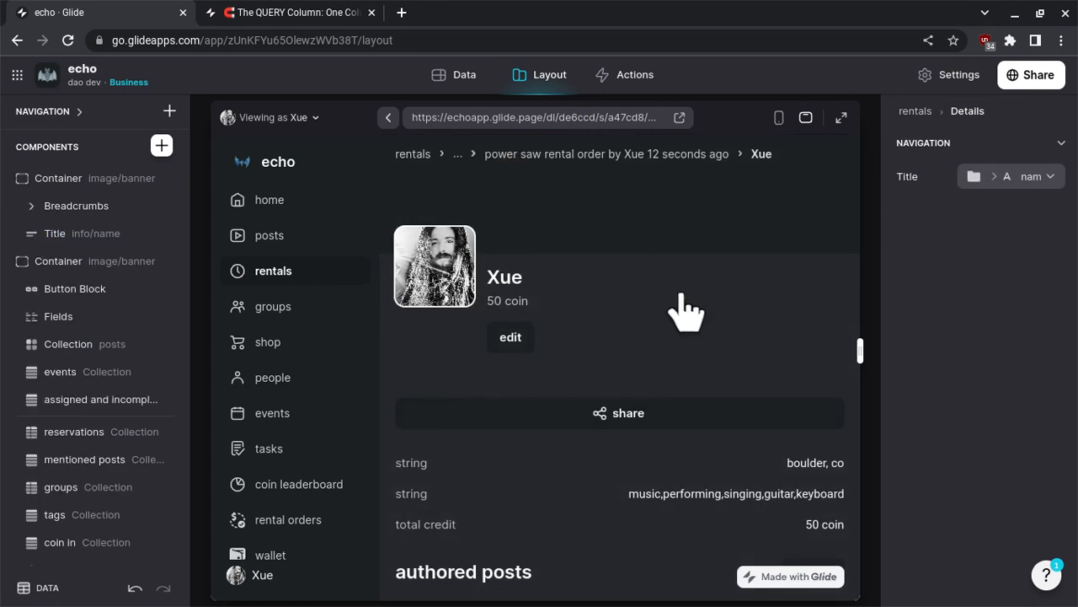
pyautogui.scroll(-5, 682, 312)
pyautogui.scroll(-8, 682, 312)
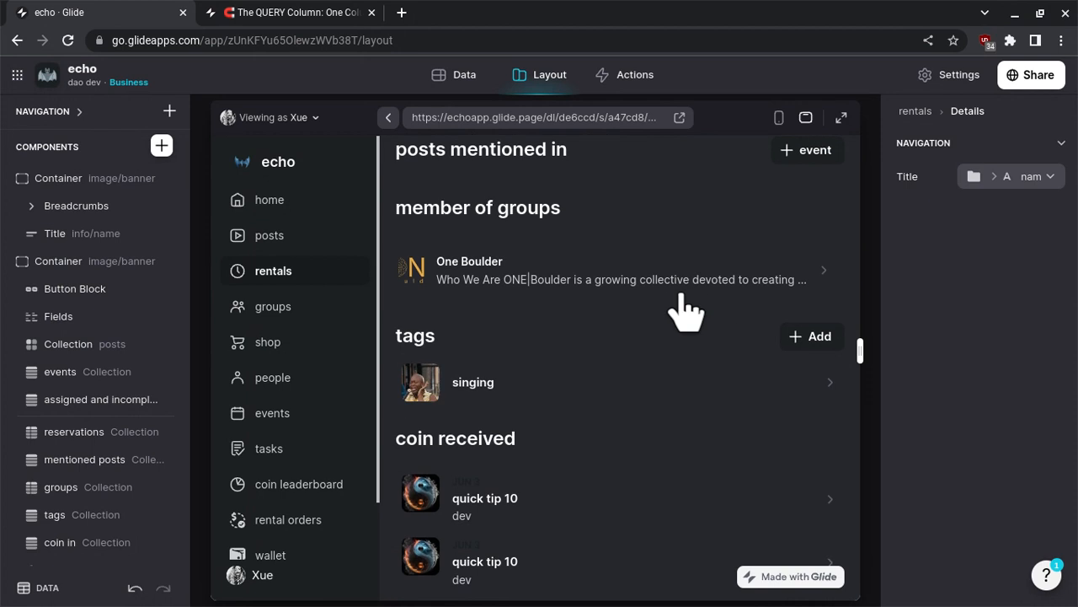
pyautogui.scroll(5, 684, 310)
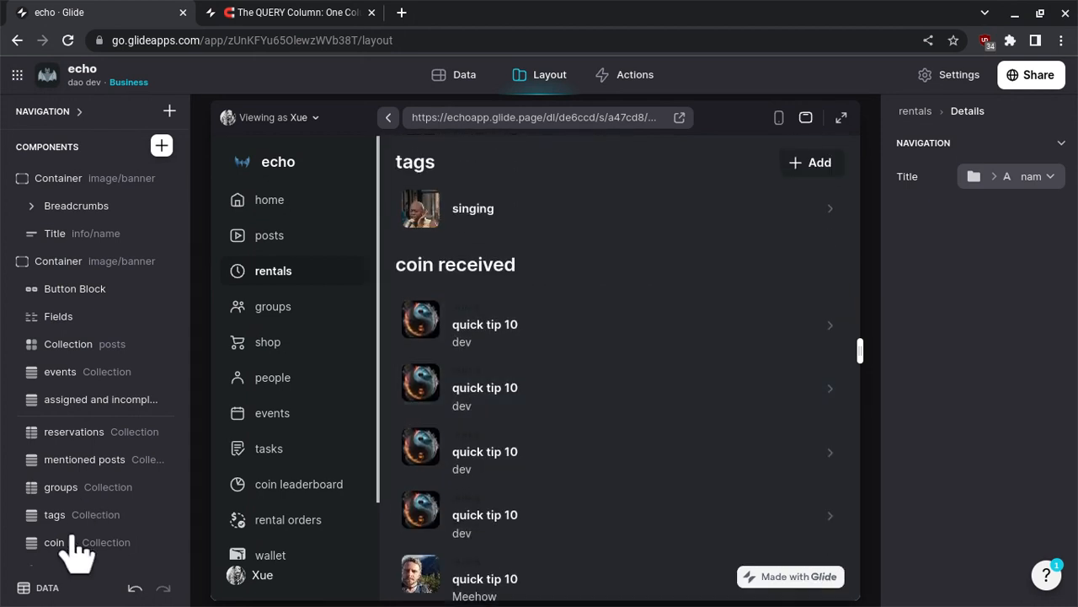
pyautogui.click(598, 297)
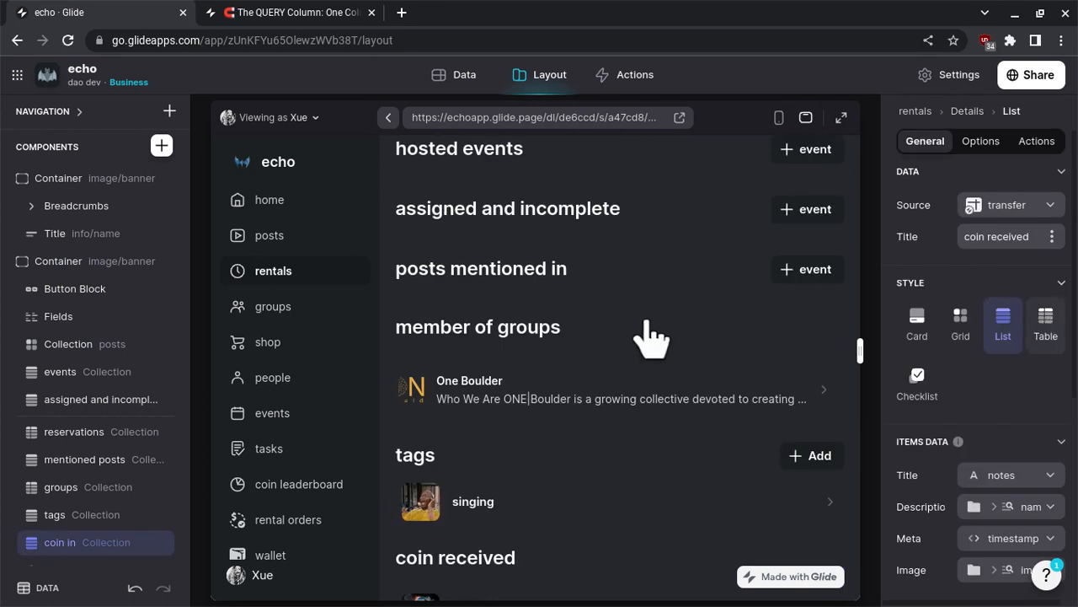
pyautogui.scroll(4, 648, 337)
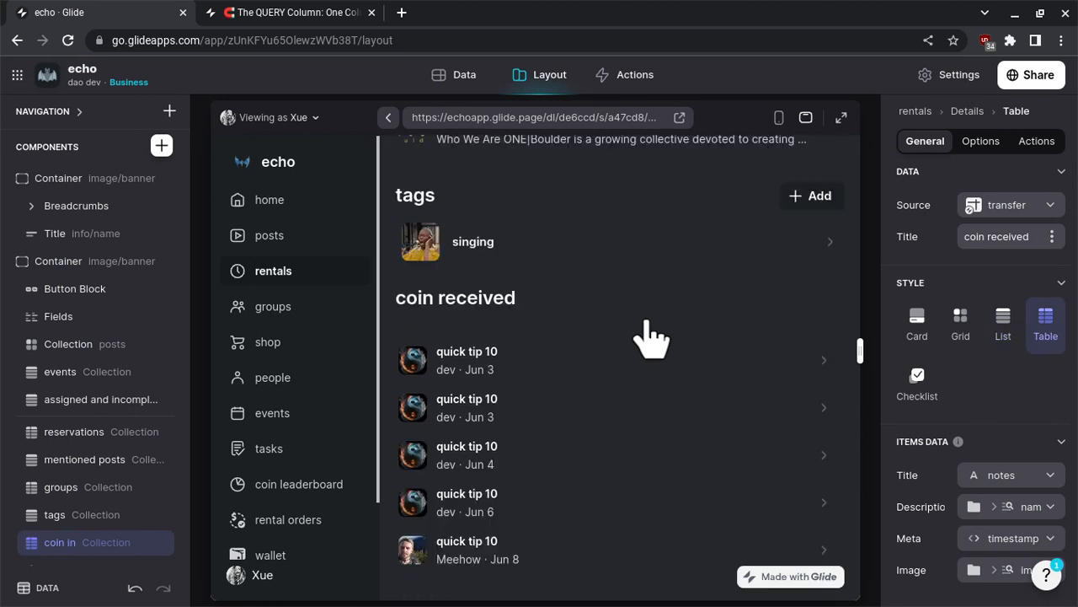
pyautogui.scroll(4, 649, 337)
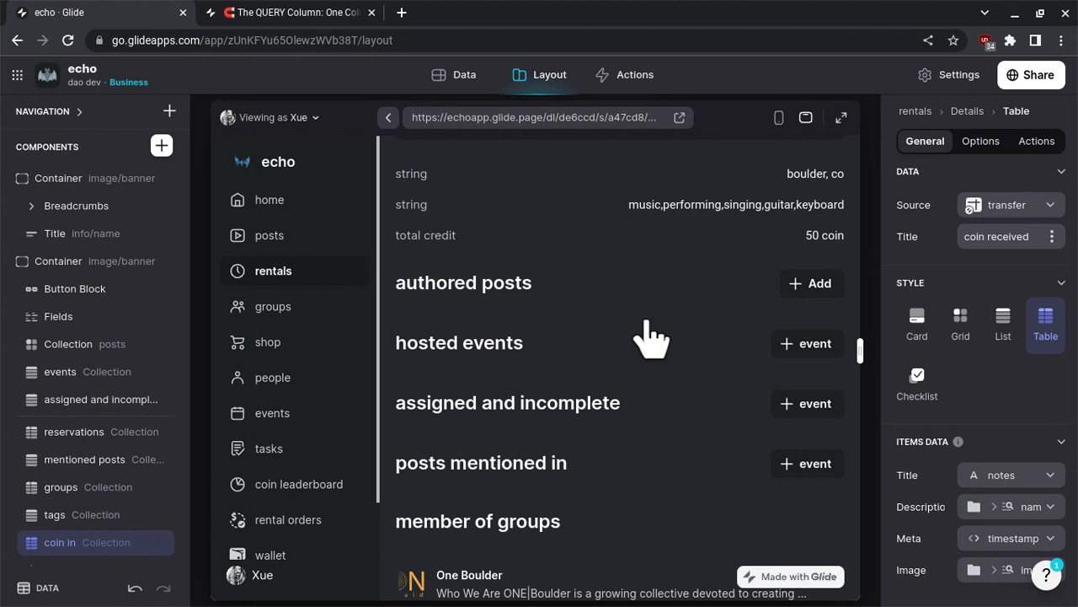
pyautogui.scroll(4, 648, 337)
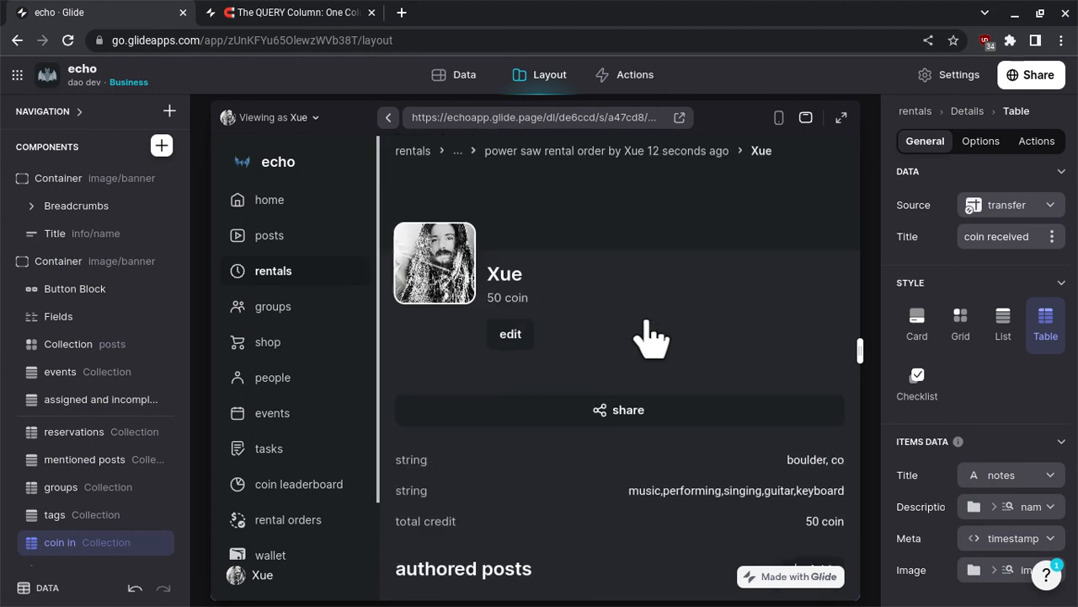
# - Return to the power saw rental order, preview it as the dev admin user and mark the order accepted
pyautogui.click(696, 160)
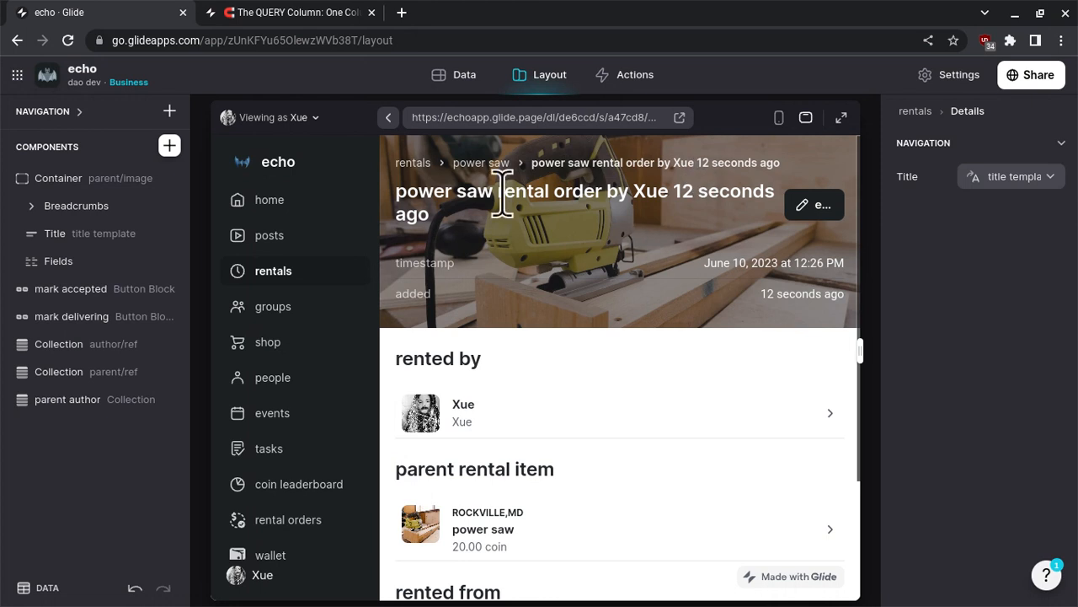
pyautogui.click(305, 123)
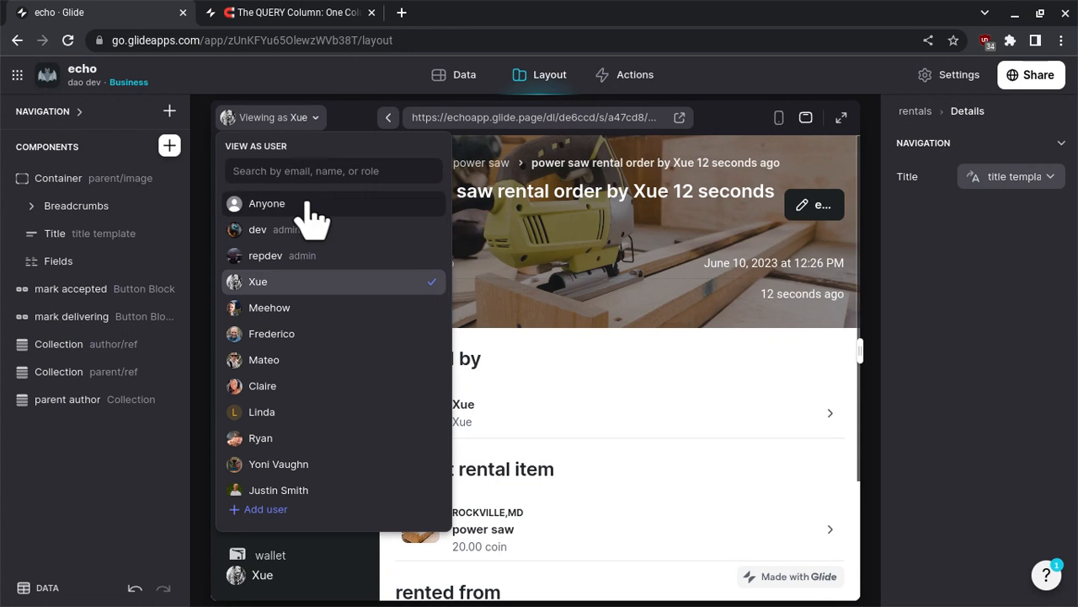
pyautogui.click(305, 231)
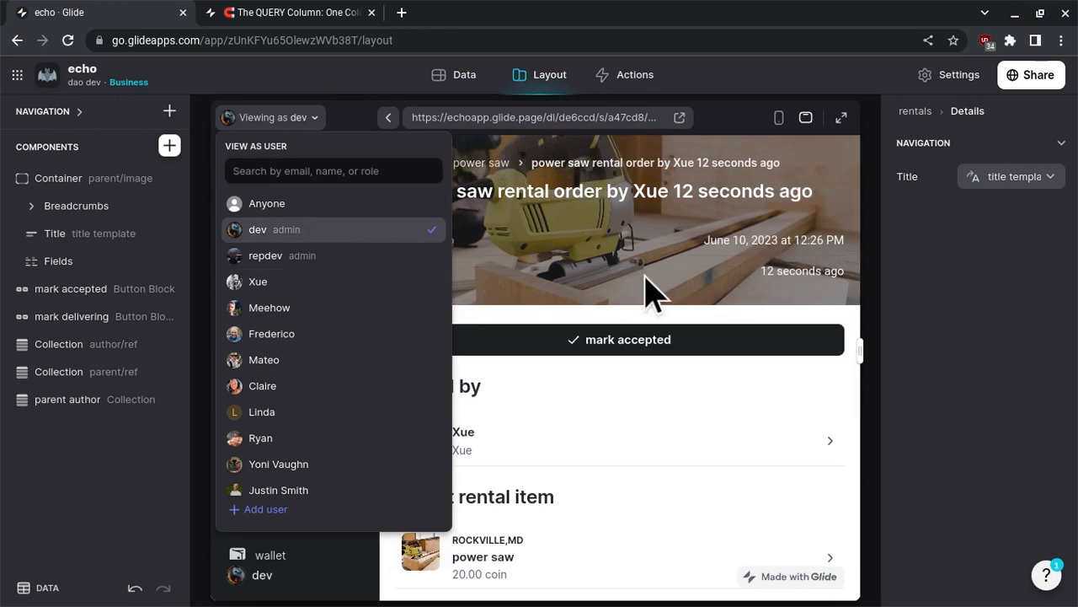
pyautogui.click(647, 291)
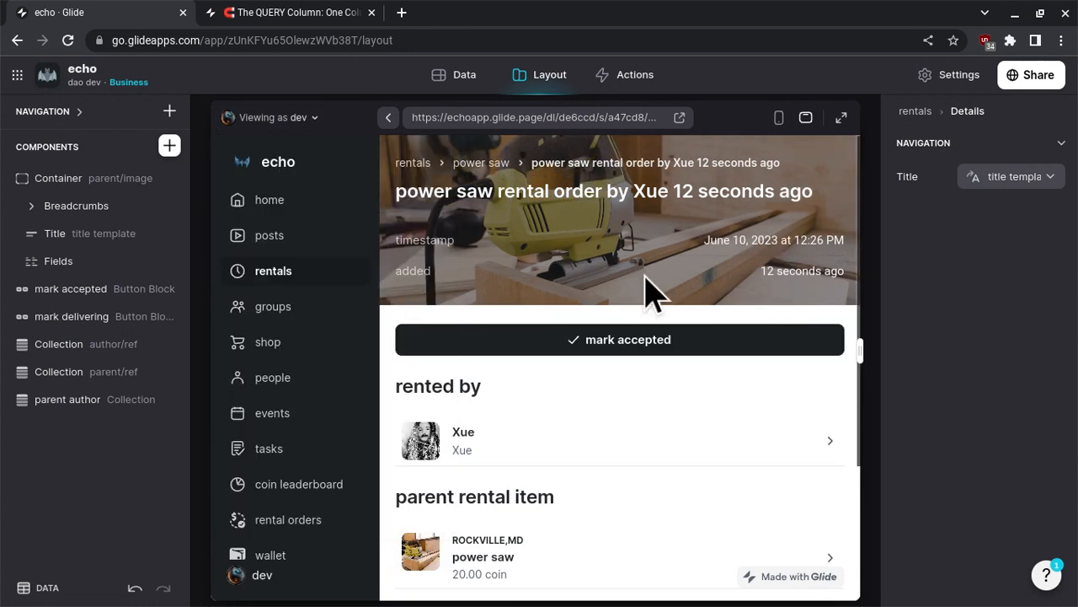
pyautogui.click(649, 345)
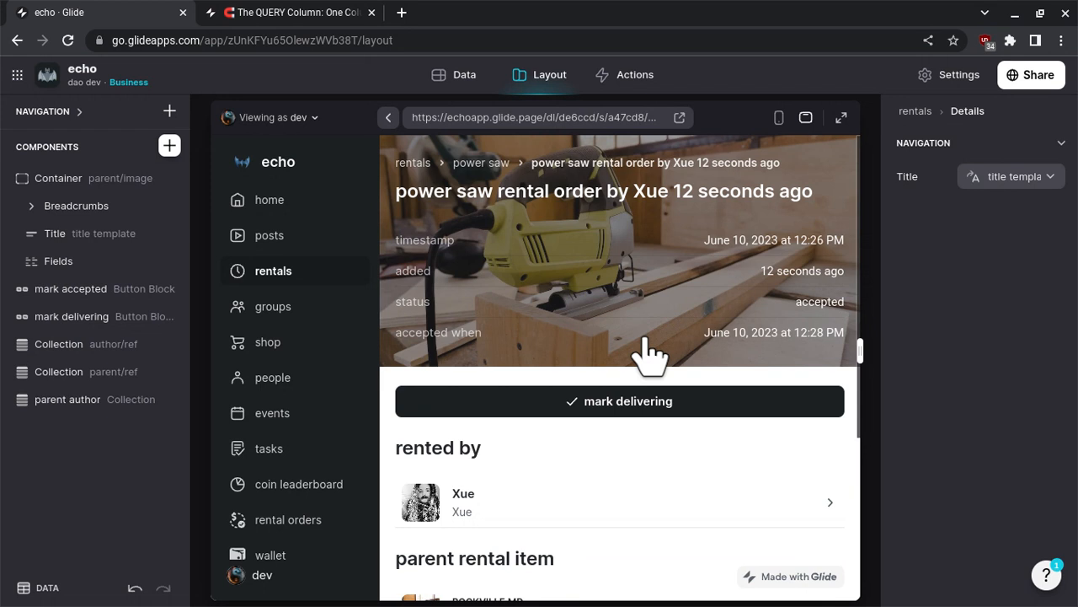
# - Check the accepted order's renter, parent item and seller sections and mark the order as delivering
pyautogui.scroll(-3, 649, 354)
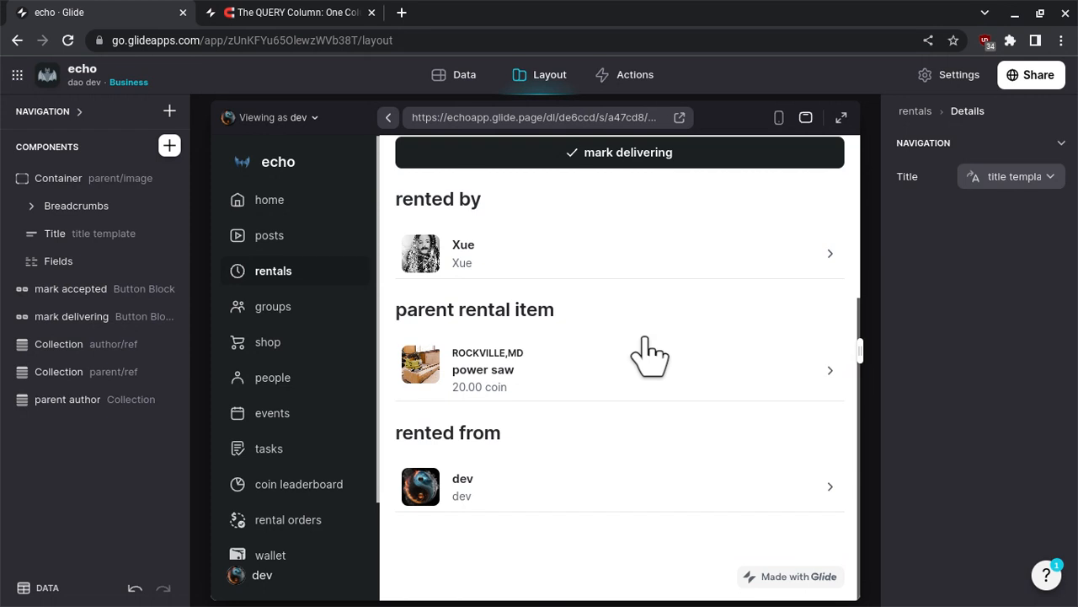
pyautogui.scroll(3, 647, 354)
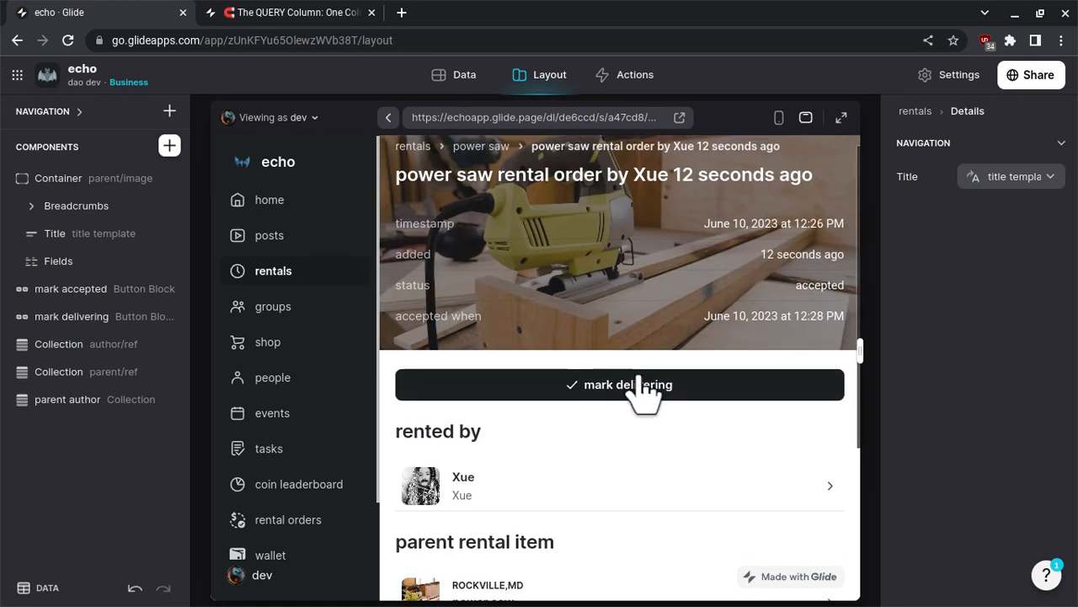
pyautogui.click(640, 386)
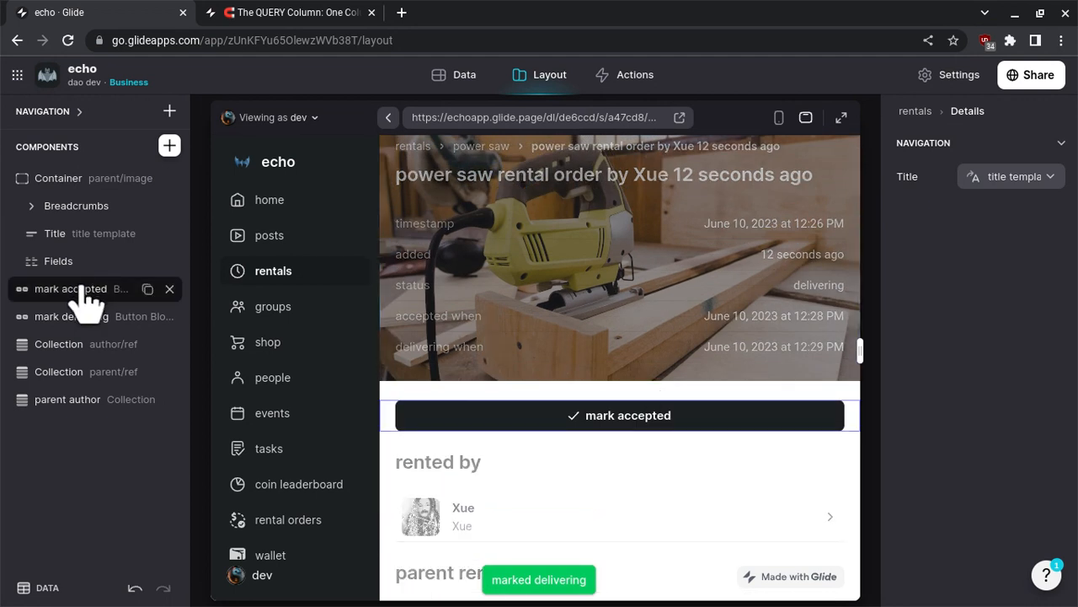
# - Change the mark accepted button's action condition so that status.string is empty, alongside the existing parent/author id check
pyautogui.click(34, 290)
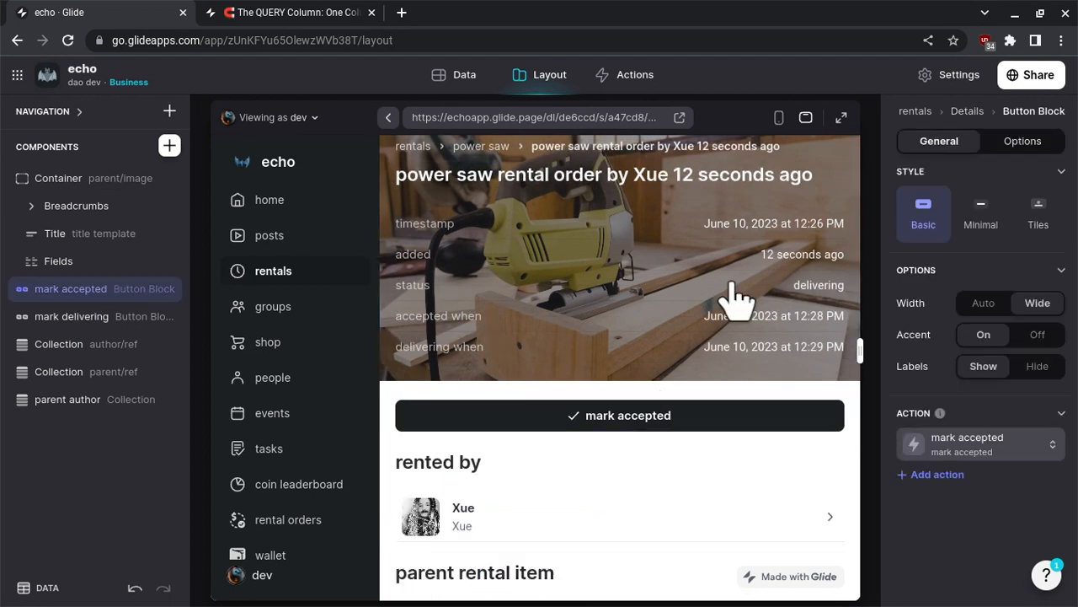
pyautogui.click(1023, 143)
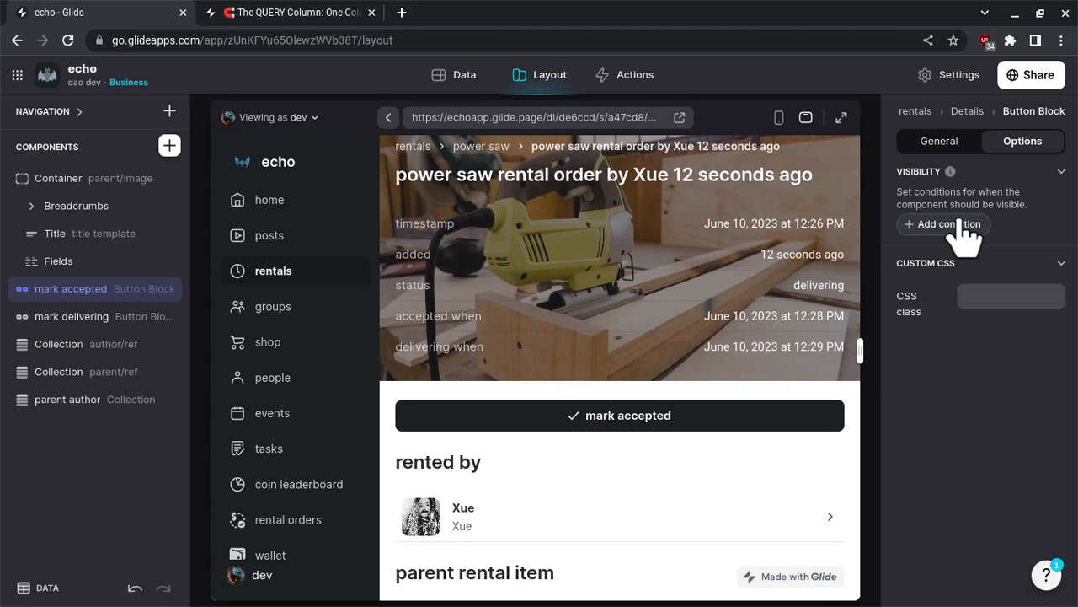
pyautogui.click(941, 141)
pyautogui.scroll(-1, 972, 274)
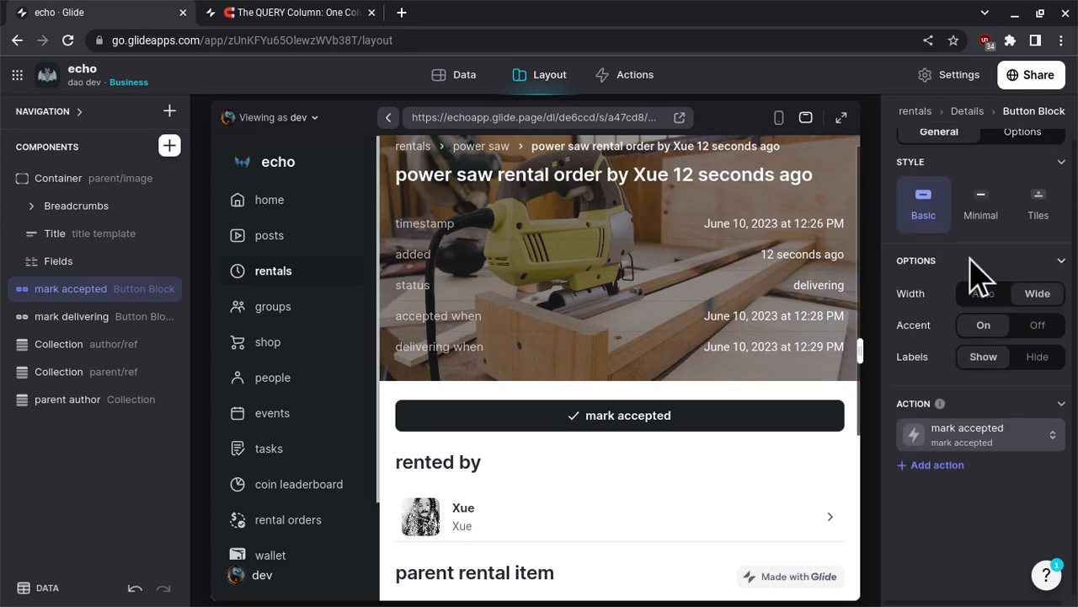
pyautogui.click(984, 438)
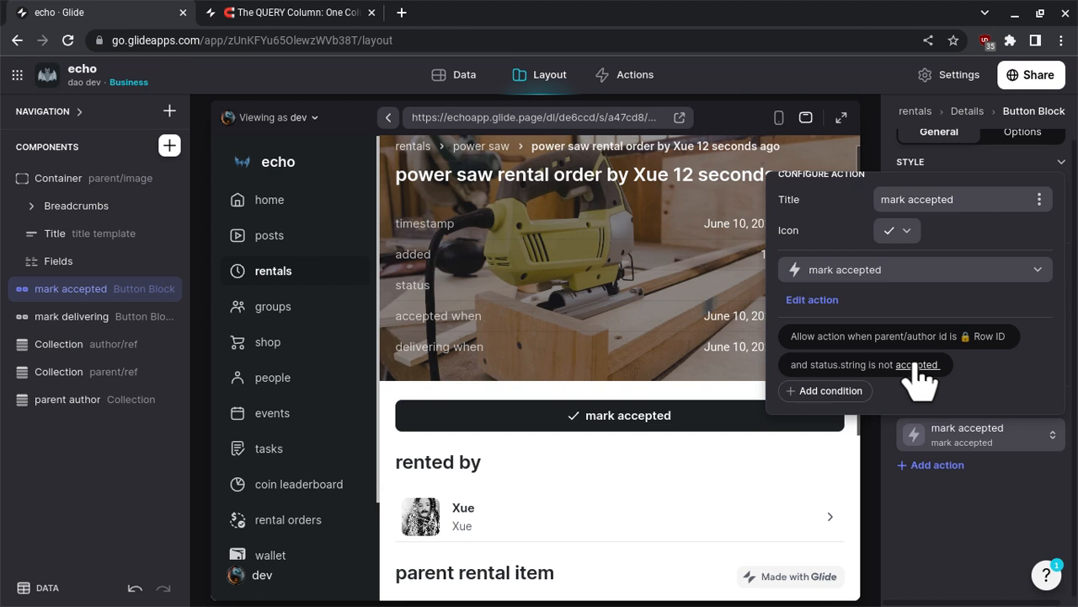
pyautogui.click(918, 378)
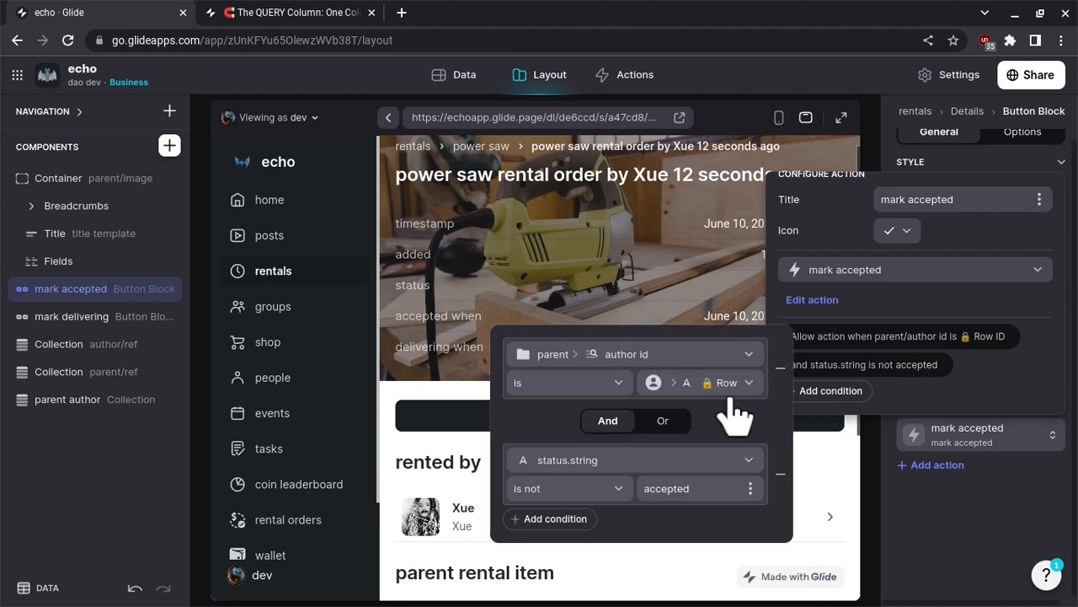
pyautogui.click(608, 490)
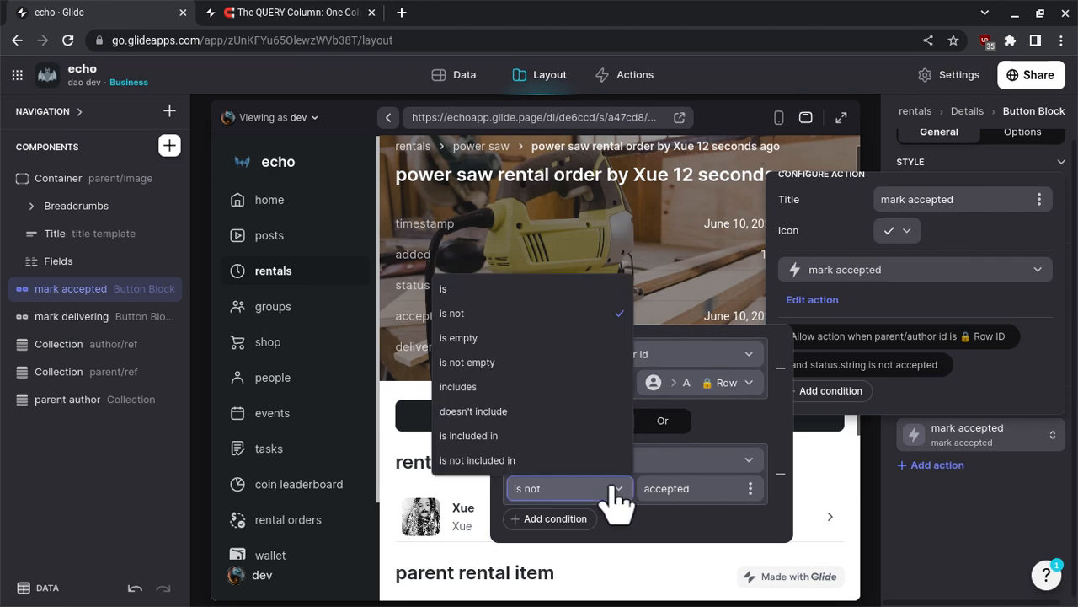
pyautogui.click(580, 338)
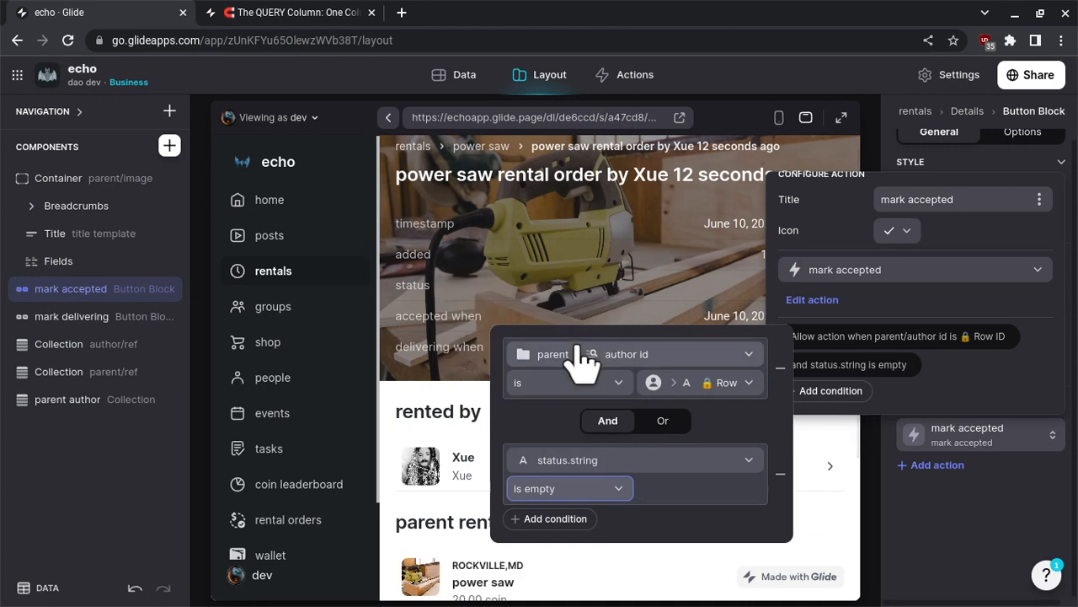
pyautogui.click(969, 410)
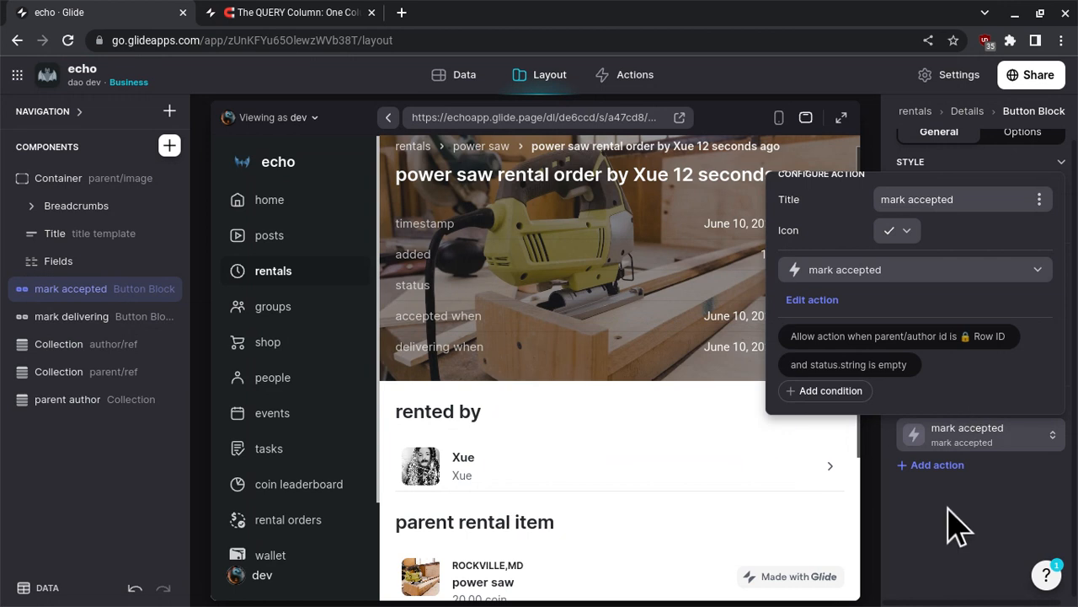
pyautogui.click(959, 527)
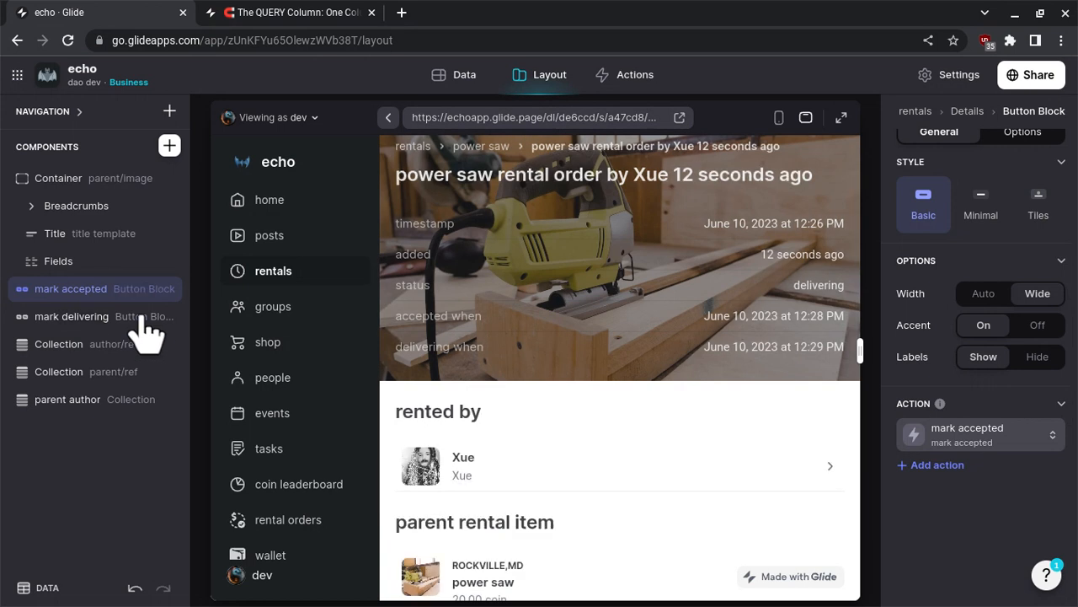
# - Duplicate the mark delivering button block twice on the rental order screen
pyautogui.moveTo(152, 331)
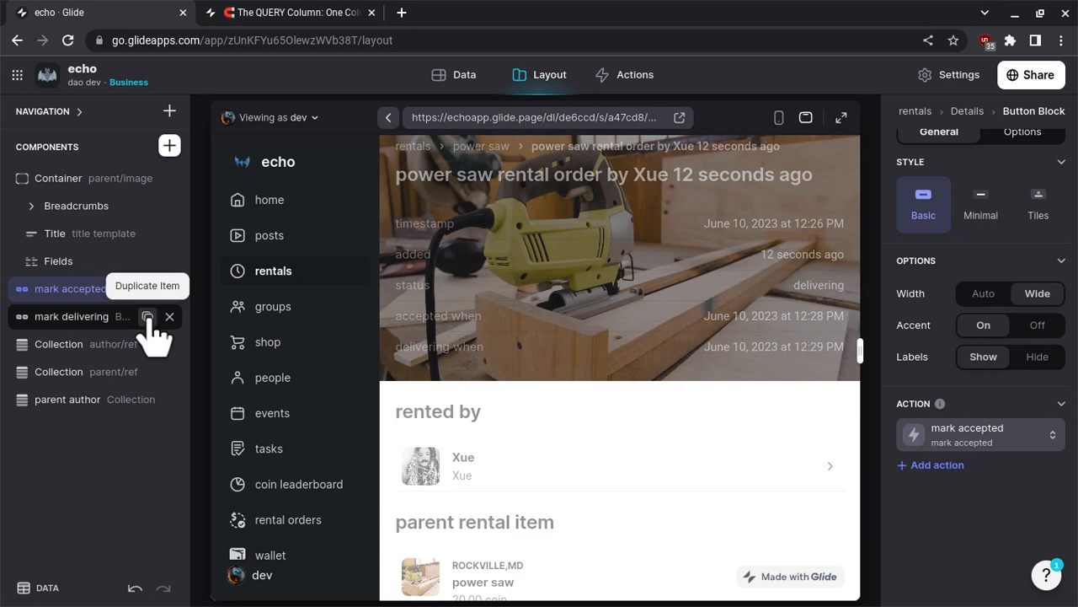
pyautogui.click(149, 321)
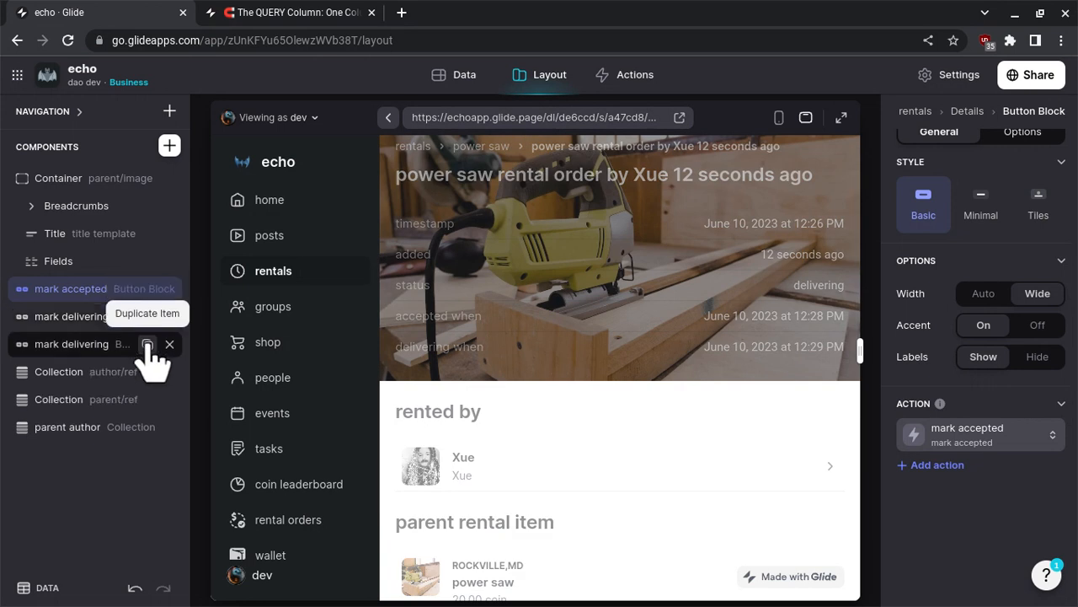
pyautogui.click(147, 344)
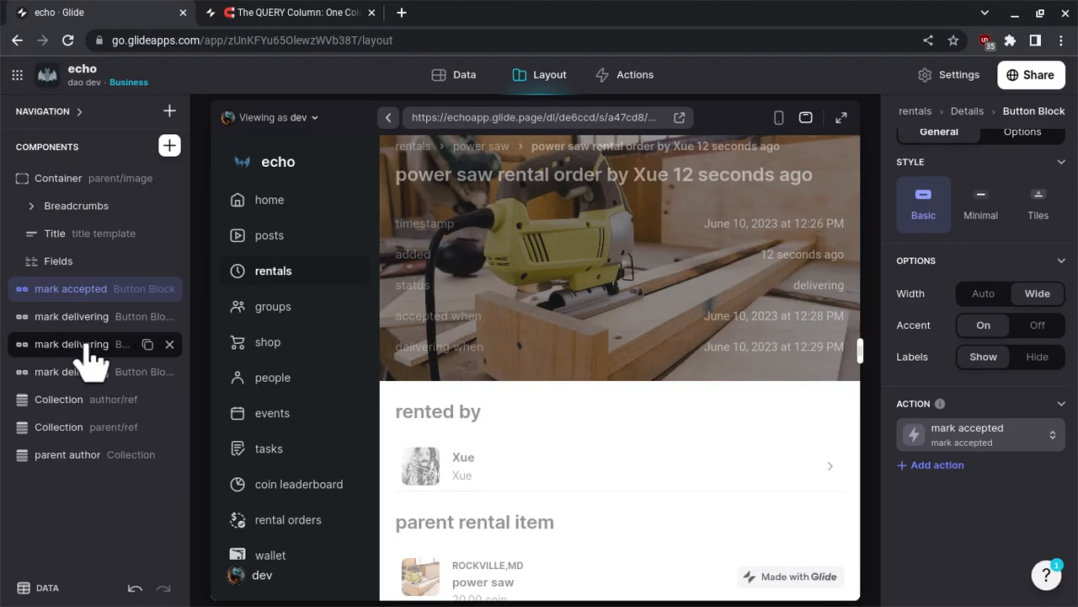
# - Rename the first copy of the mark delivering button block as mark delivered
pyautogui.click(89, 348)
pyautogui.doubleClick(87, 345)
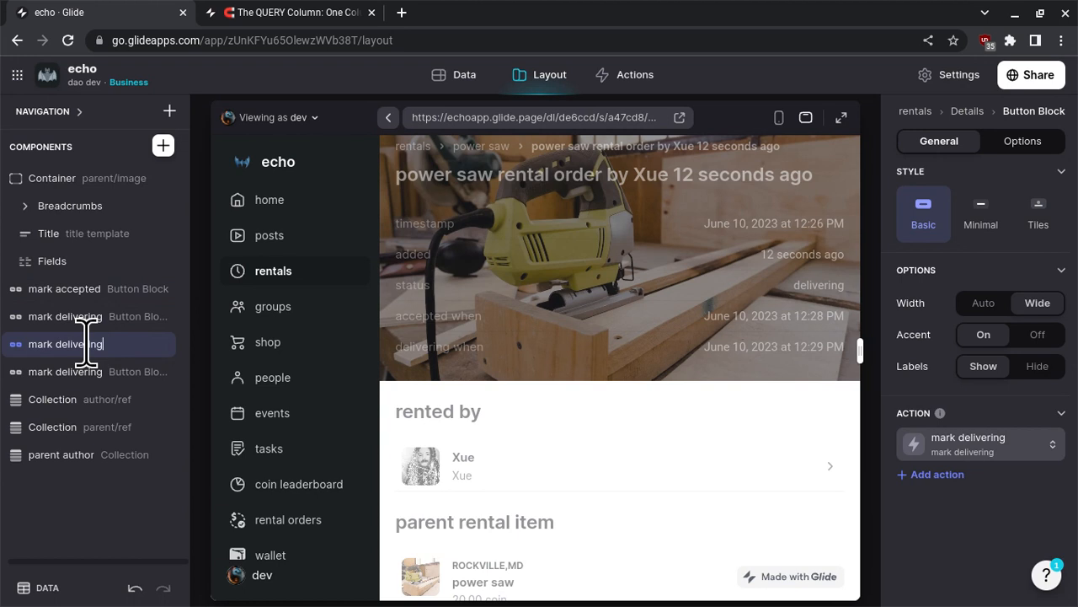
pyautogui.press('BackSpace')
pyautogui.press('BackSpace')
pyautogui.press('BackSpace')
pyautogui.press('BackSpace')
pyautogui.write('red')
pyautogui.press('Return')
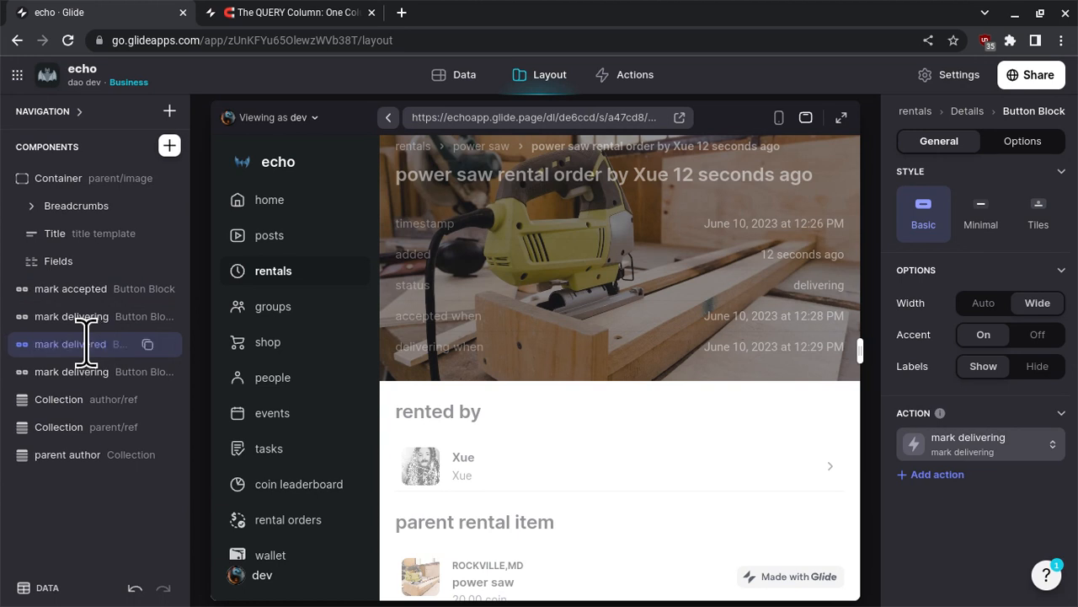
# - Rename the second copy of the mark delivering button block as mark received
pyautogui.click(89, 372)
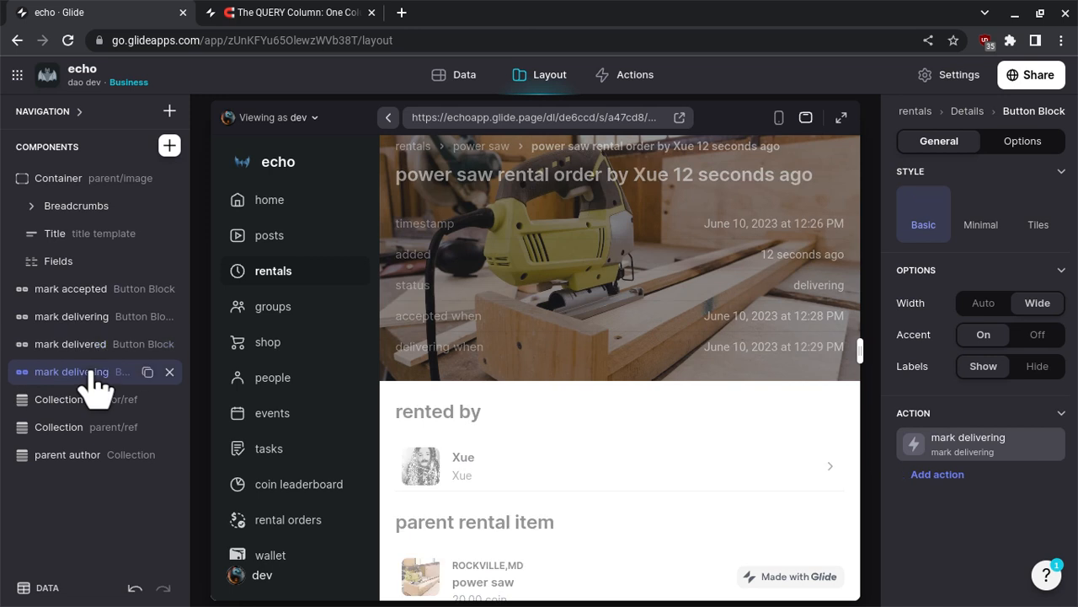
pyautogui.doubleClick(90, 372)
pyautogui.press('BackSpace')
pyautogui.press('BackSpace')
pyautogui.press('BackSpace')
pyautogui.press('BackSpace')
pyautogui.press('BackSpace')
pyautogui.press('BackSpace')
pyautogui.press('BackSpace')
pyautogui.press('BackSpace')
pyautogui.press('BackSpace')
pyautogui.press('BackSpace')
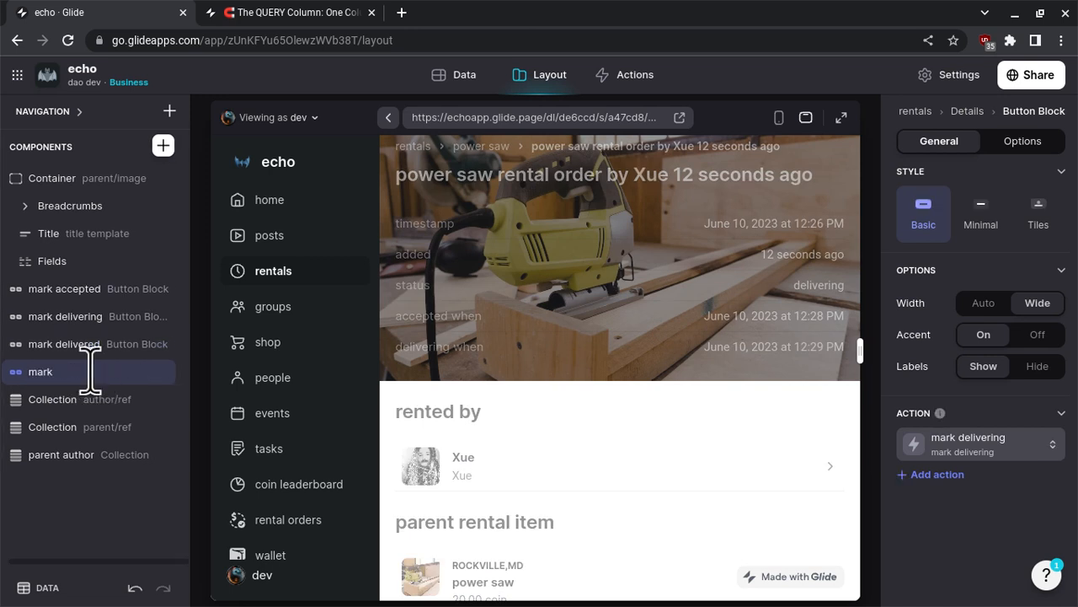
pyautogui.write('received')
pyautogui.press('Return')
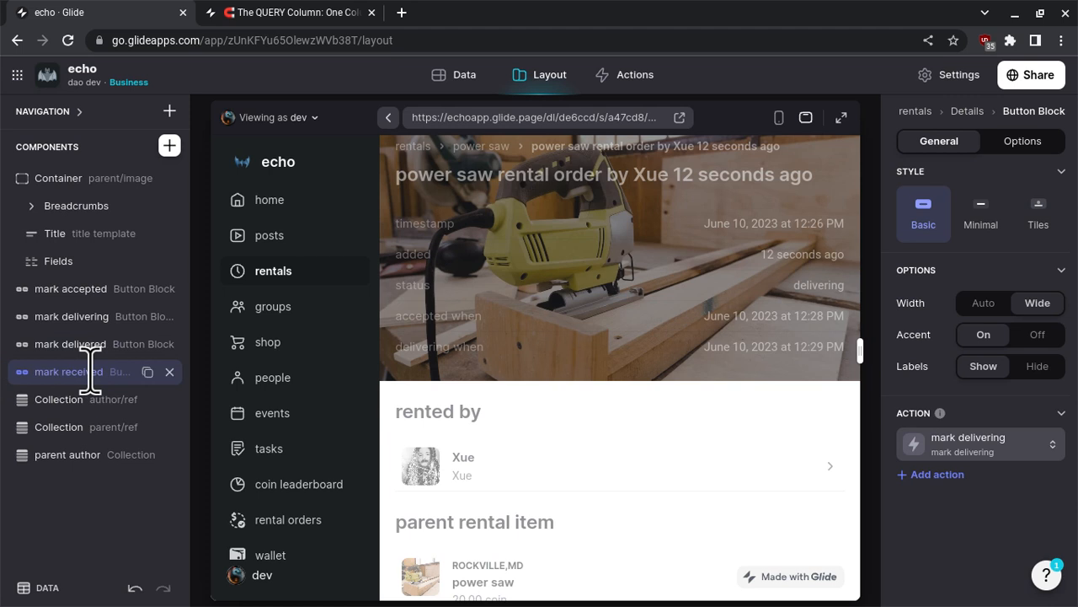
# - Duplicate the mark received button block and rename the copy as mark returned
pyautogui.click(147, 371)
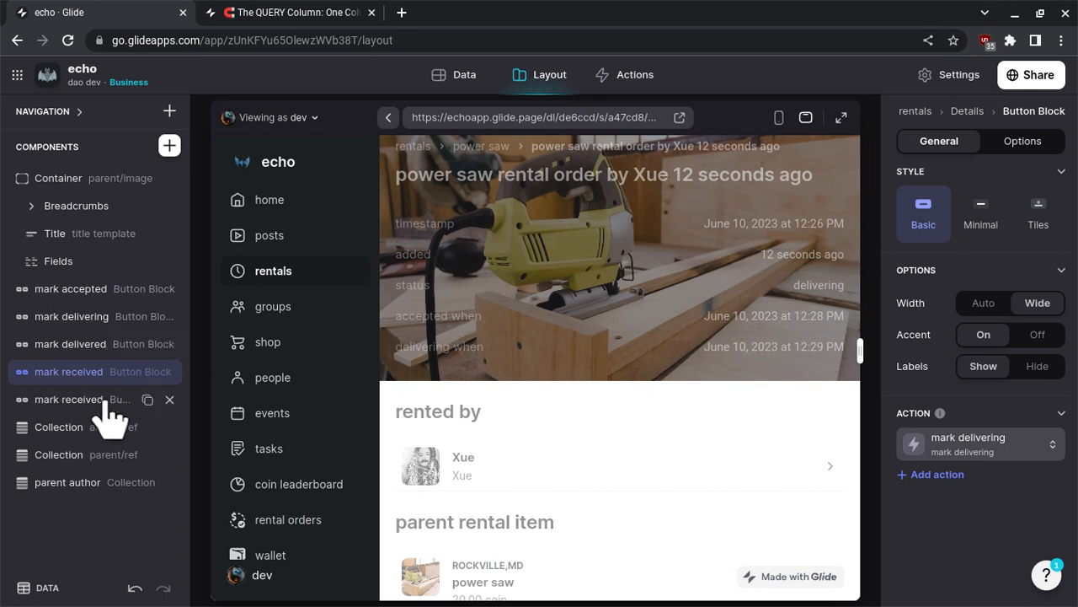
pyautogui.click(104, 400)
pyautogui.doubleClick(103, 399)
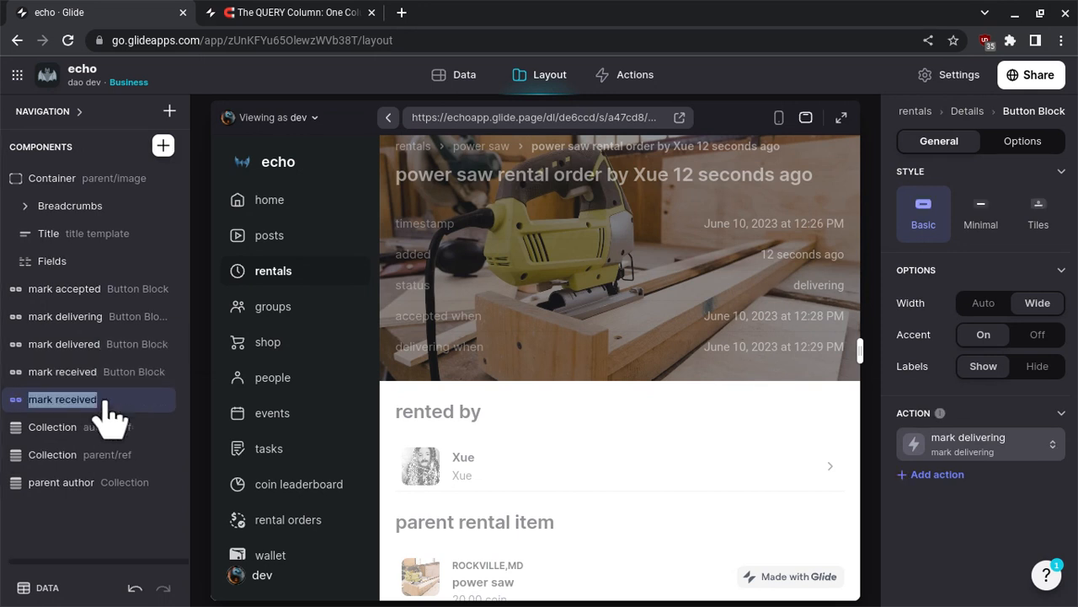
pyautogui.click(103, 400)
pyautogui.press('BackSpace')
pyautogui.press('BackSpace')
pyautogui.press('BackSpace')
pyautogui.press('BackSpace')
pyautogui.press('BackSpace')
pyautogui.press('BackSpace')
pyautogui.press('BackSpace')
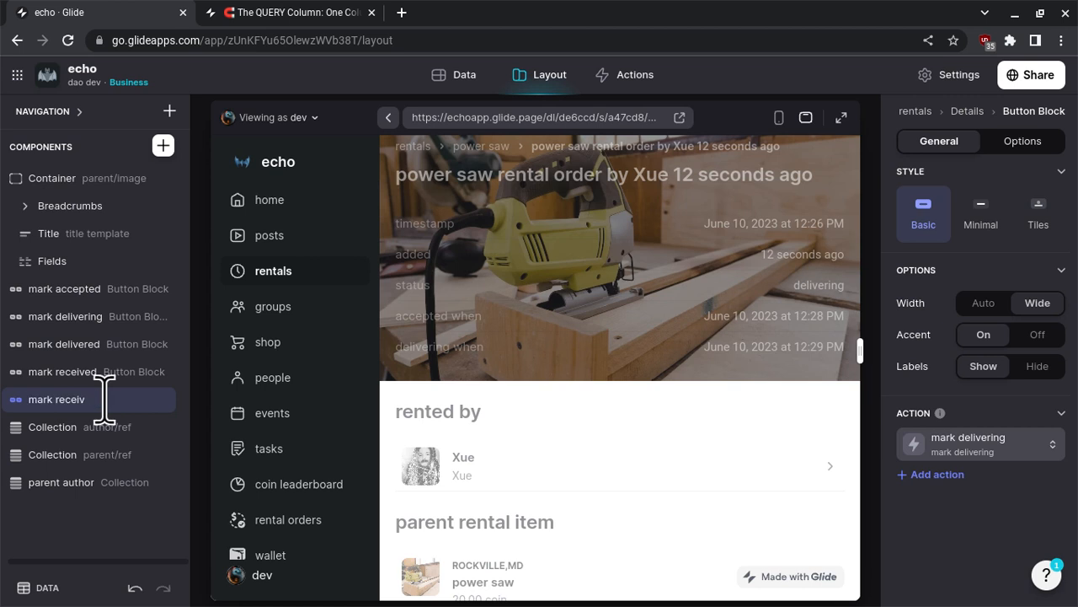
pyautogui.write('eturned')
pyautogui.press('Return')
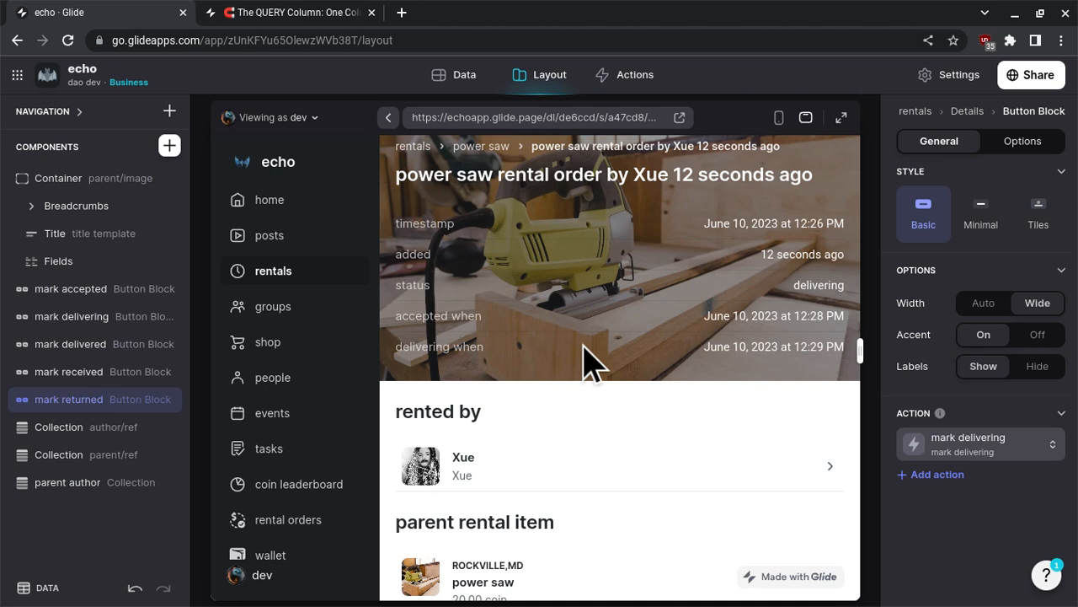
# - Switch the mark delivered button block's action from mark delivering to the mark delivered workflow
pyautogui.click(92, 373)
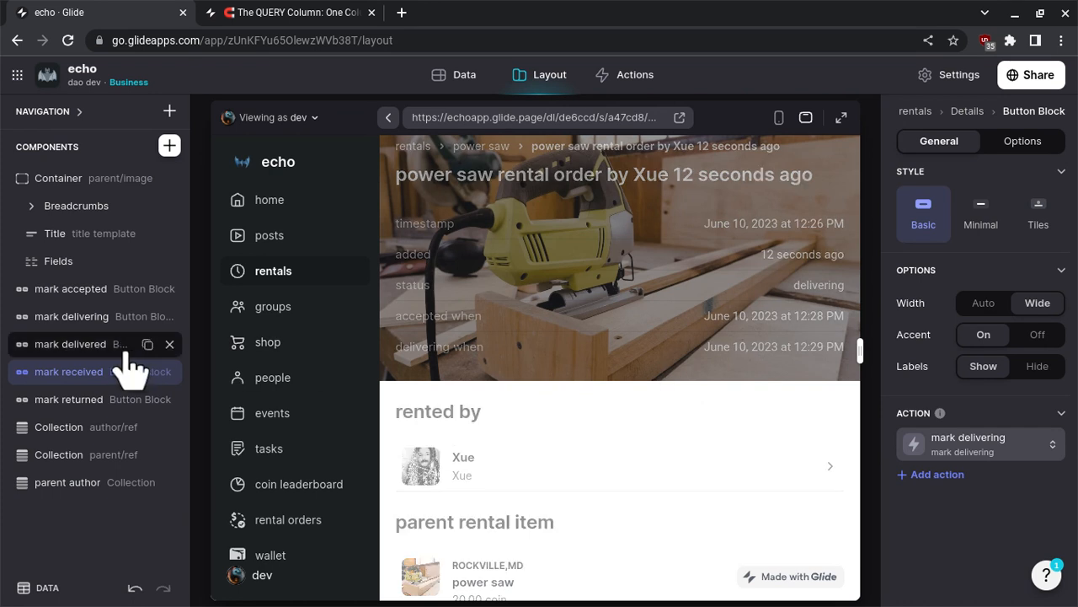
pyautogui.click(98, 346)
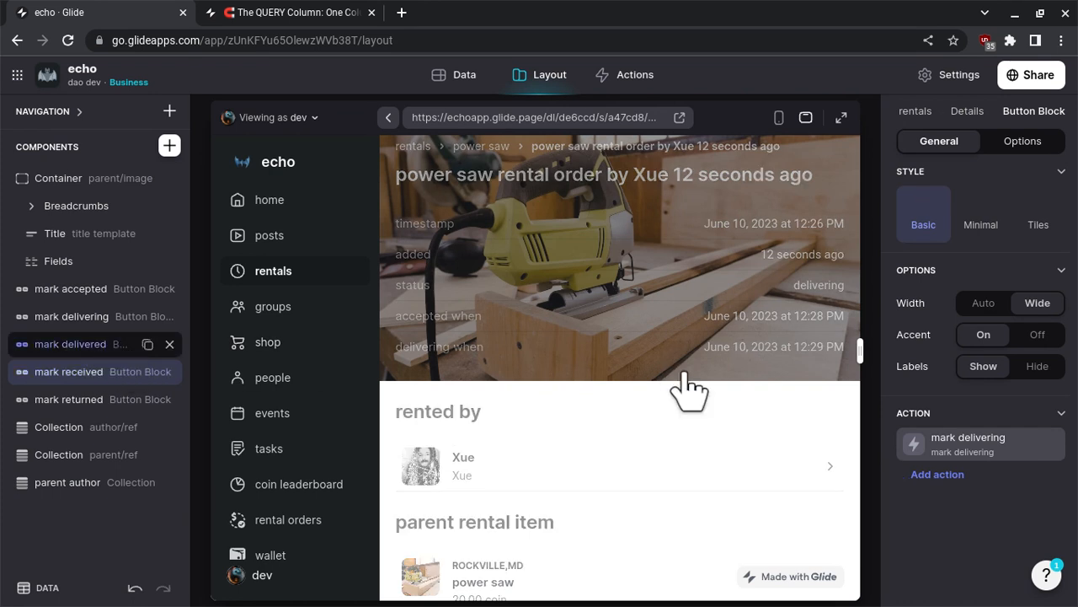
pyautogui.click(1002, 453)
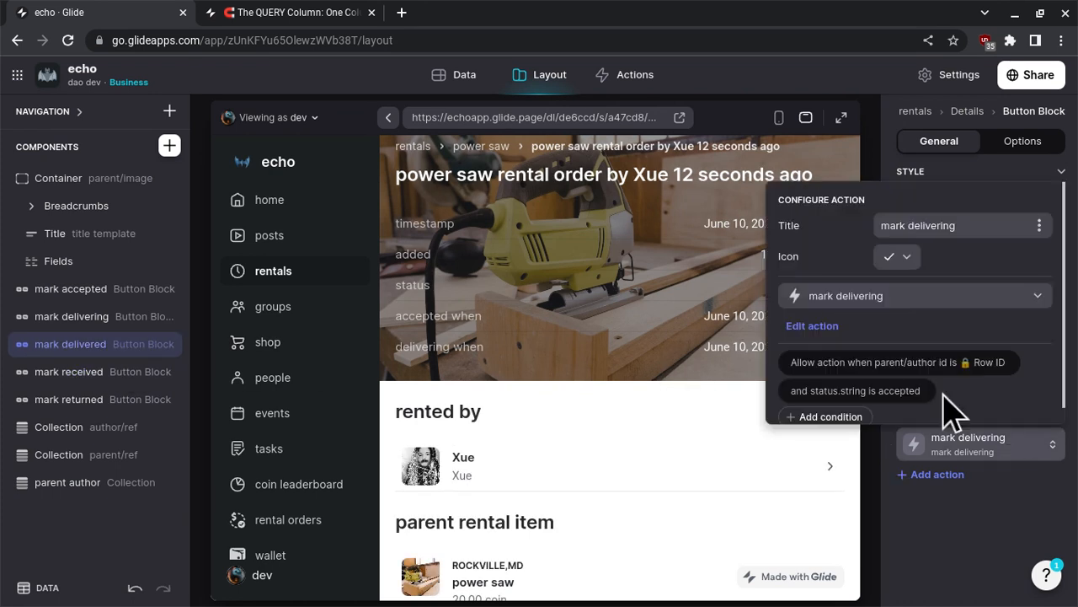
pyautogui.click(975, 312)
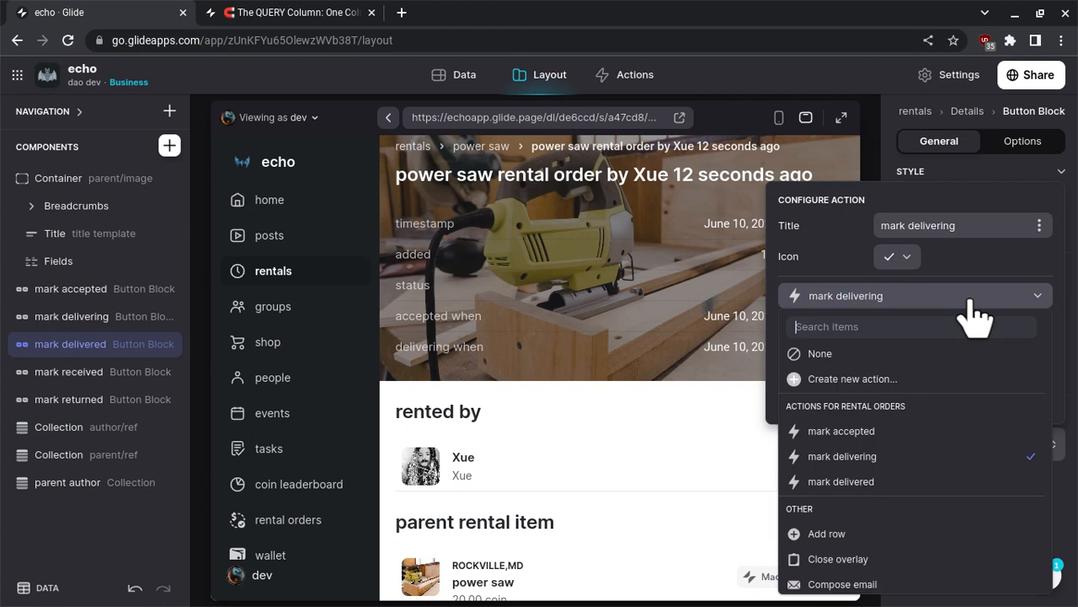
pyautogui.click(874, 485)
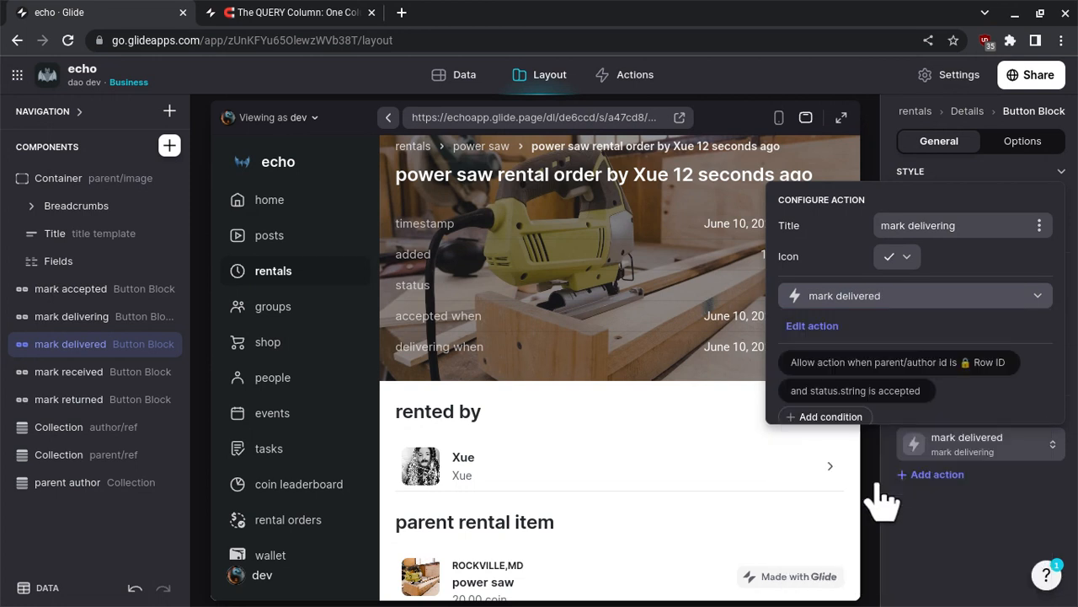
# - Set the mark delivered action's status.string condition to delivering
pyautogui.click(901, 397)
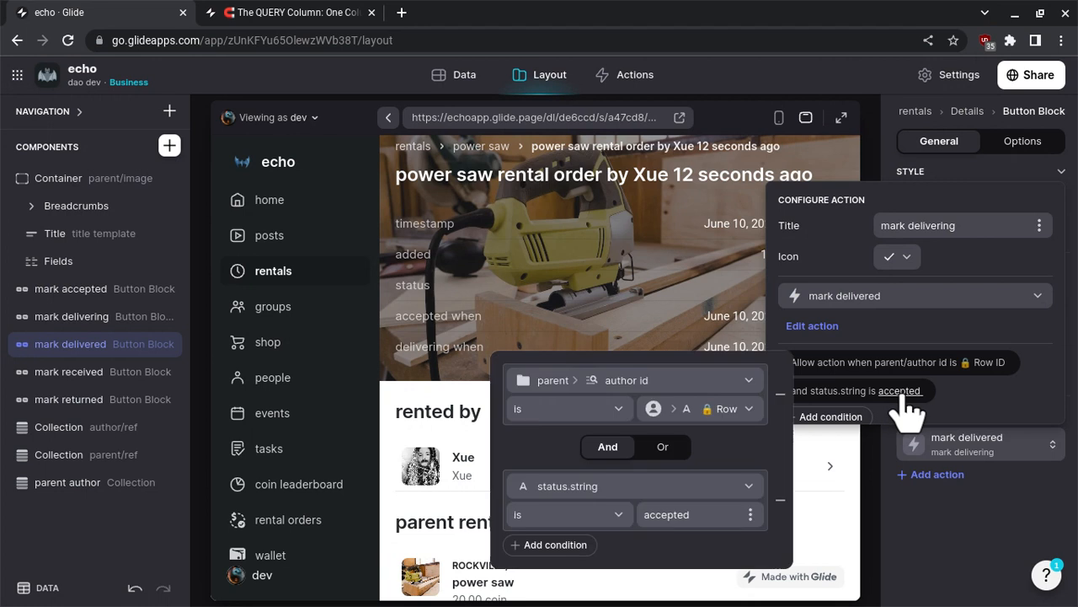
pyautogui.click(696, 516)
pyautogui.write('delivering')
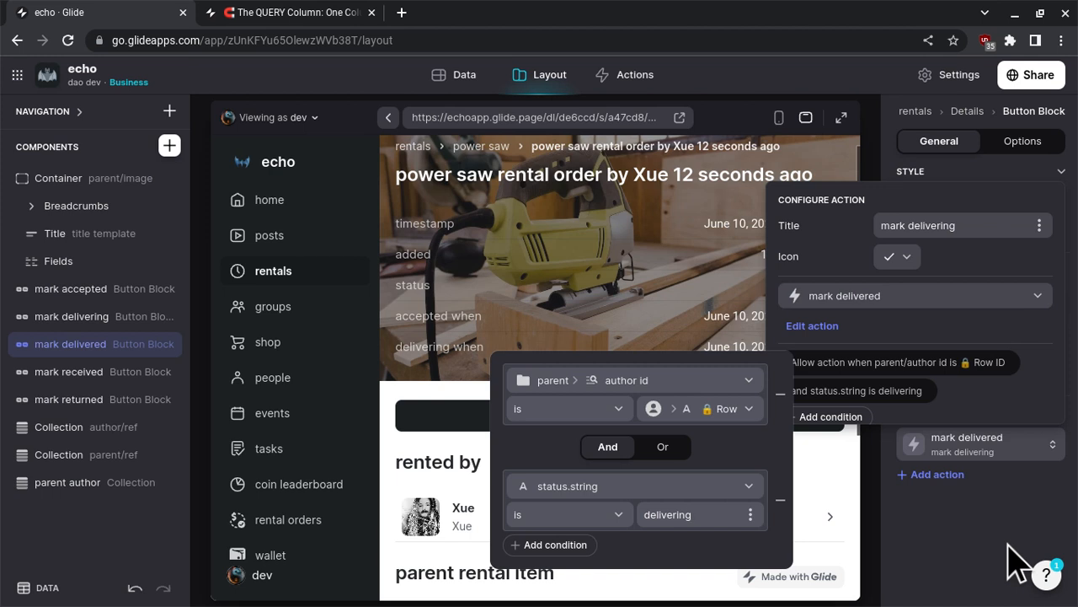
pyautogui.click(1008, 545)
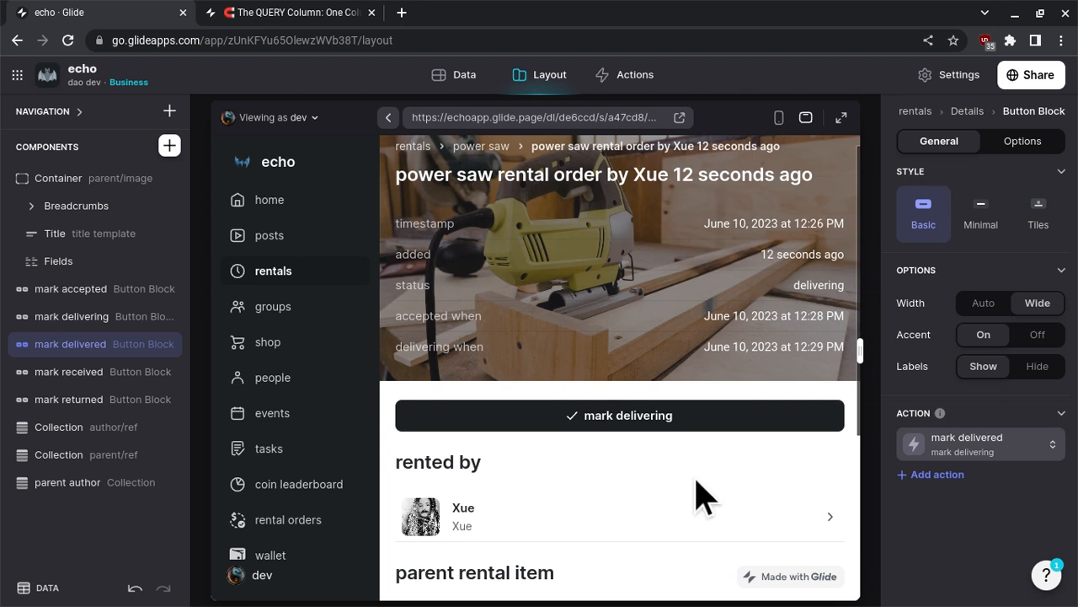
# - Mark the power saw order as delivered in the preview and review its fields, the rental orders table and the action list
pyautogui.click(638, 421)
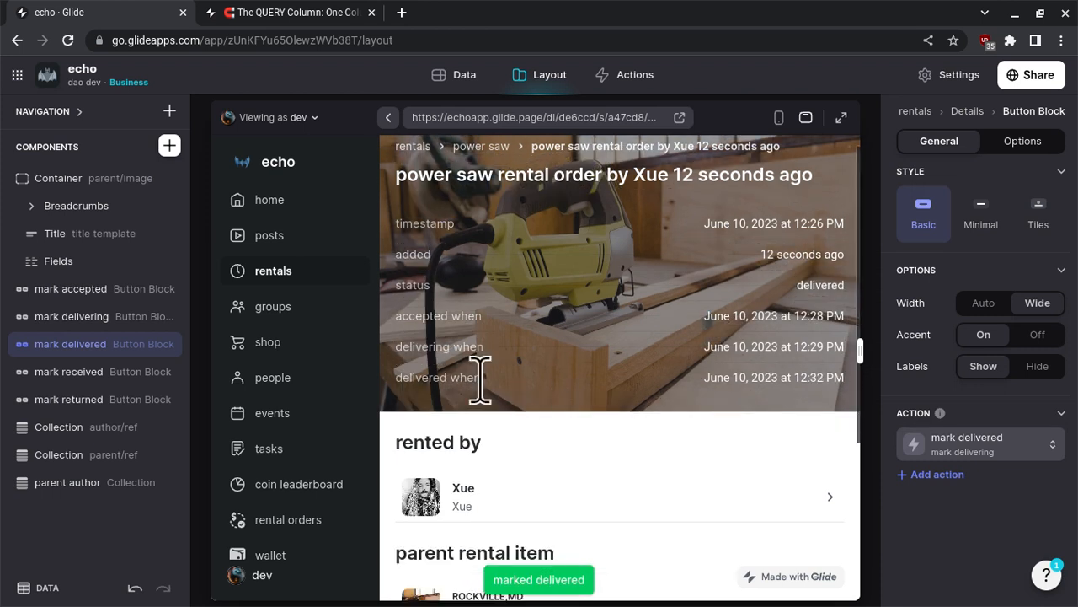
pyautogui.click(99, 262)
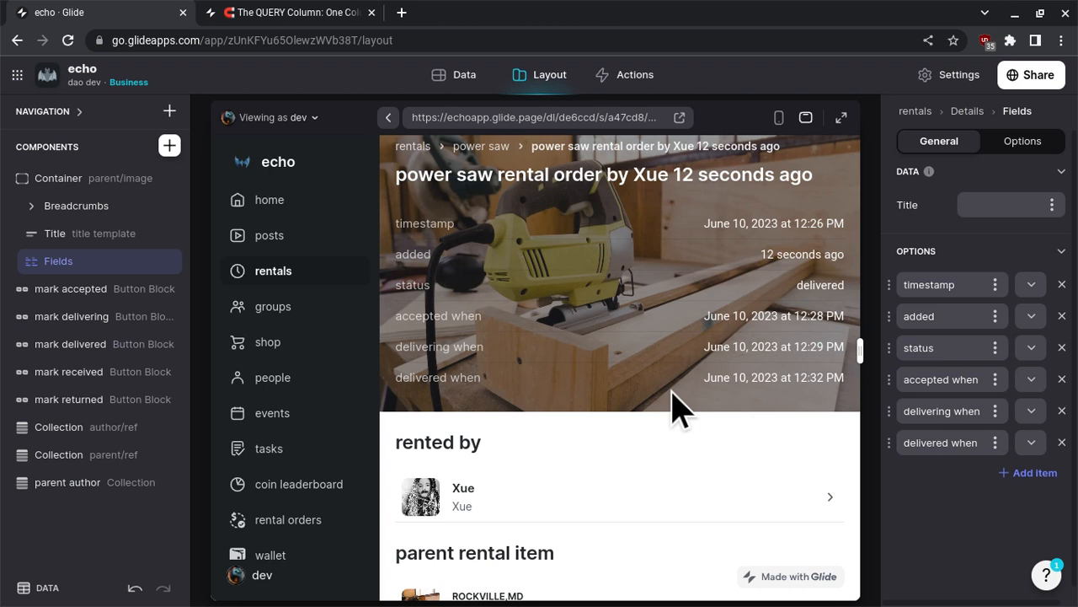
pyautogui.click(458, 74)
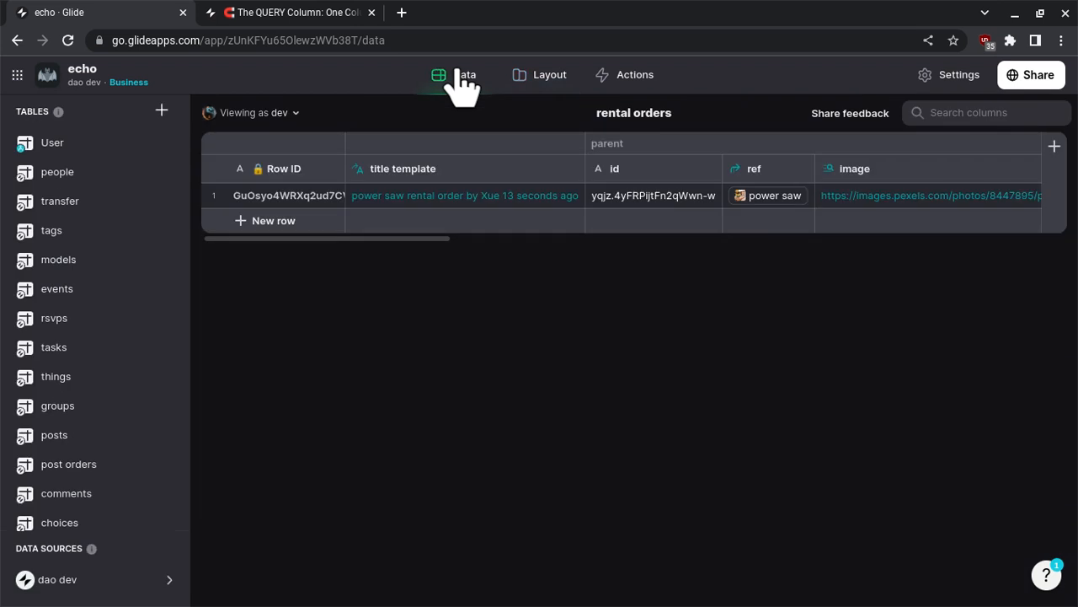
pyautogui.click(606, 73)
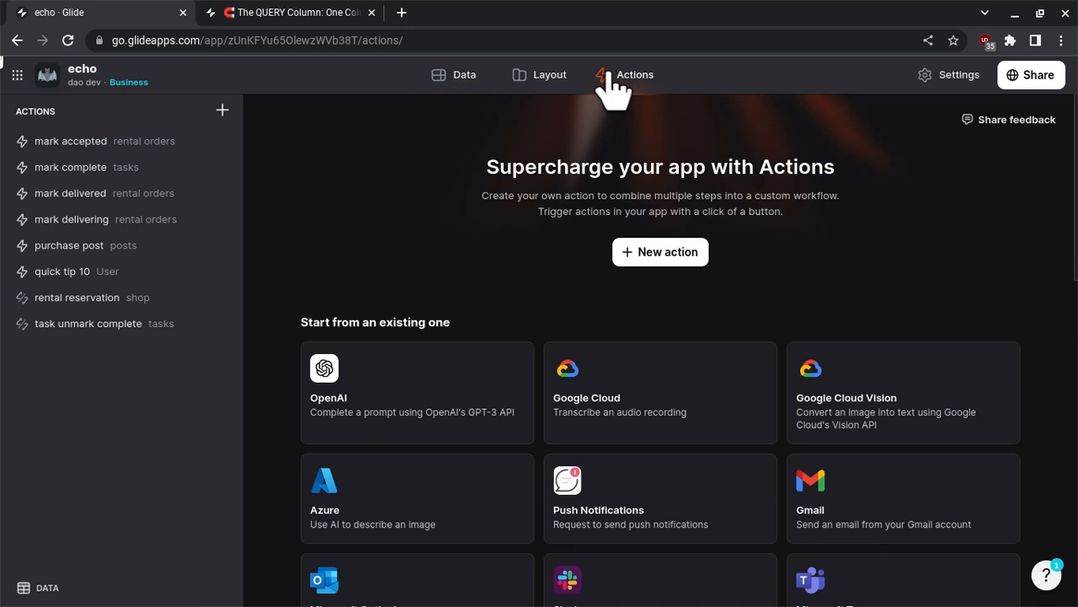
pyautogui.click(551, 78)
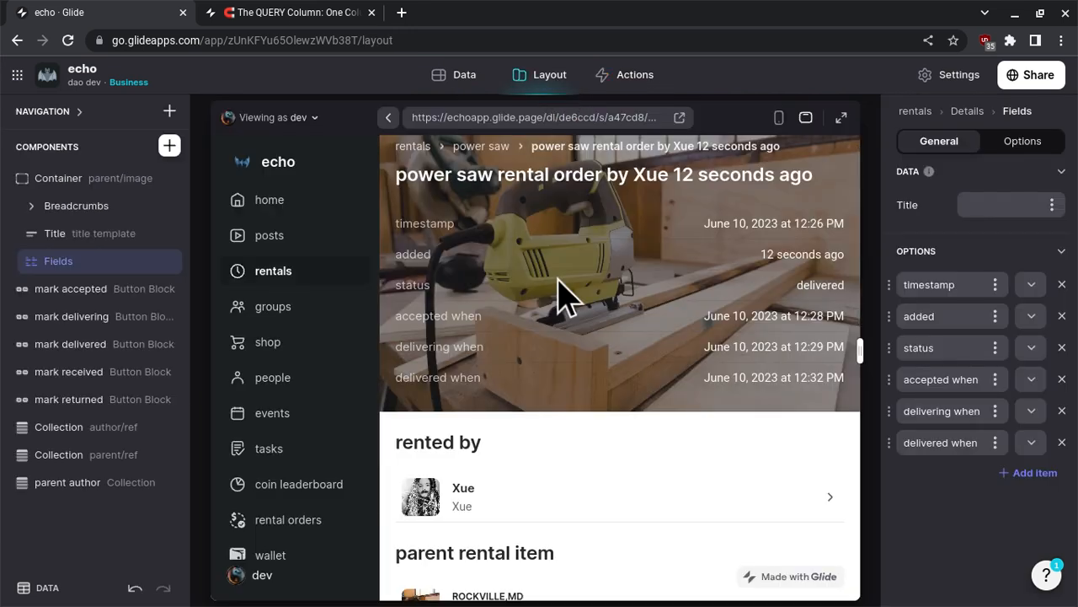
pyautogui.scroll(-2, 563, 295)
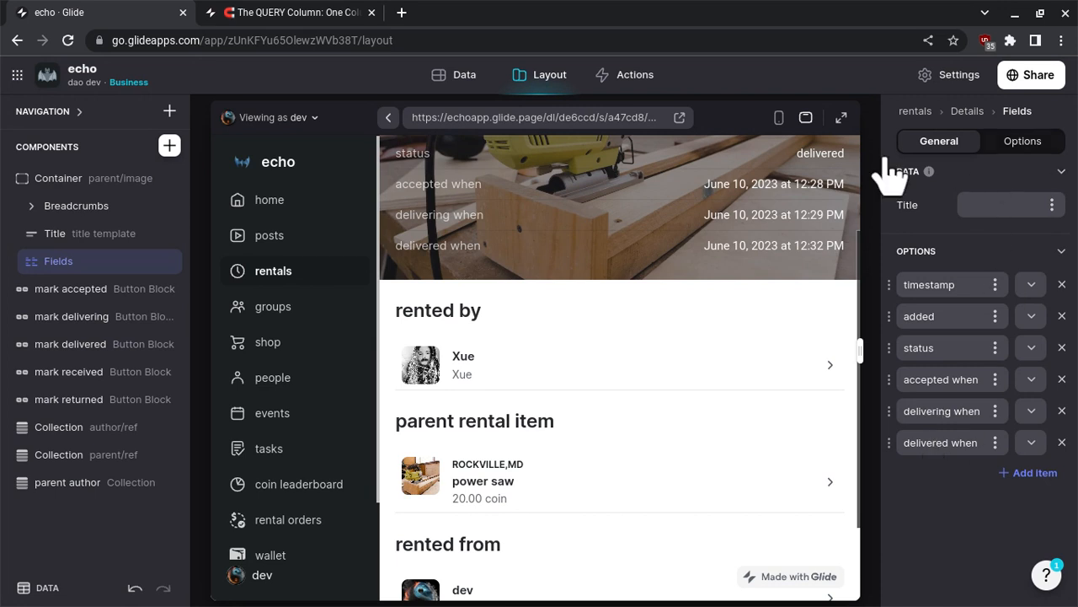
# - Review the mark delivered button block's action settings and its conditions
pyautogui.click(96, 349)
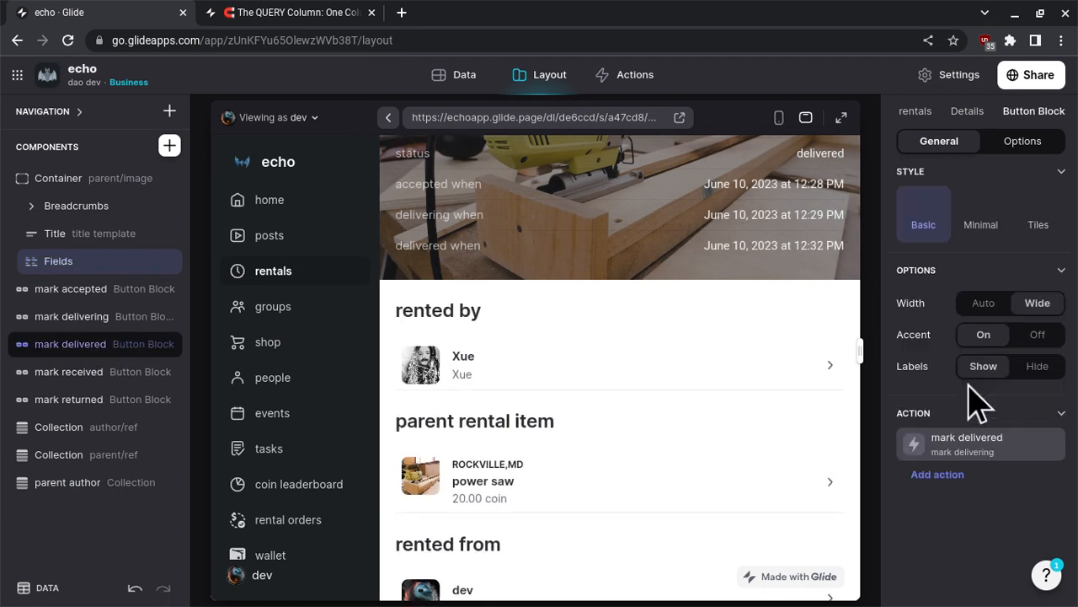
pyautogui.click(980, 449)
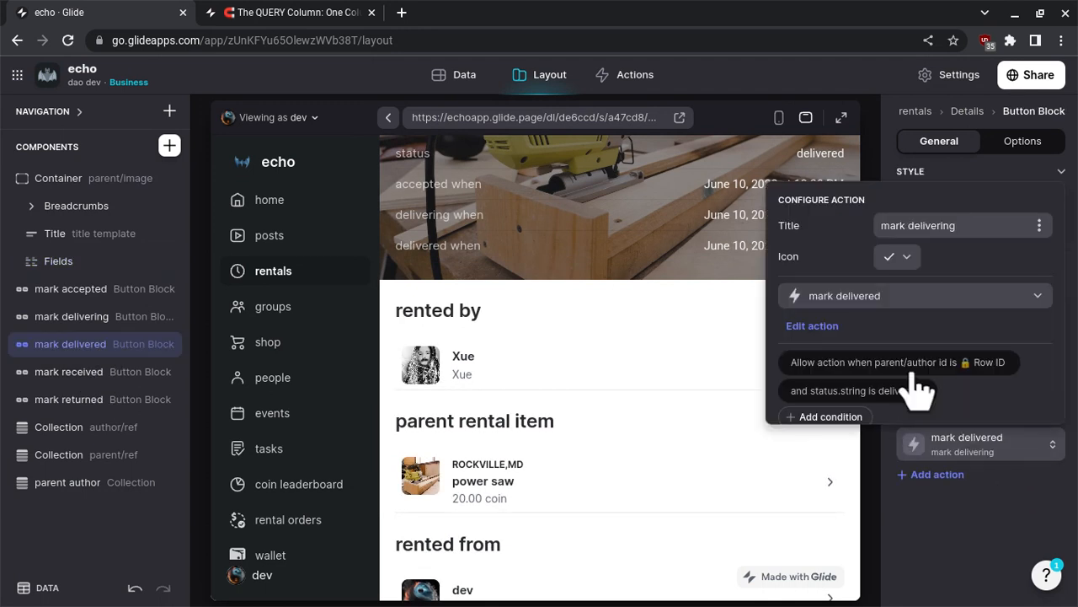
pyautogui.click(956, 522)
# - Add an Image column named delivered image after the delivering when column in the rental orders table
pyautogui.click(449, 80)
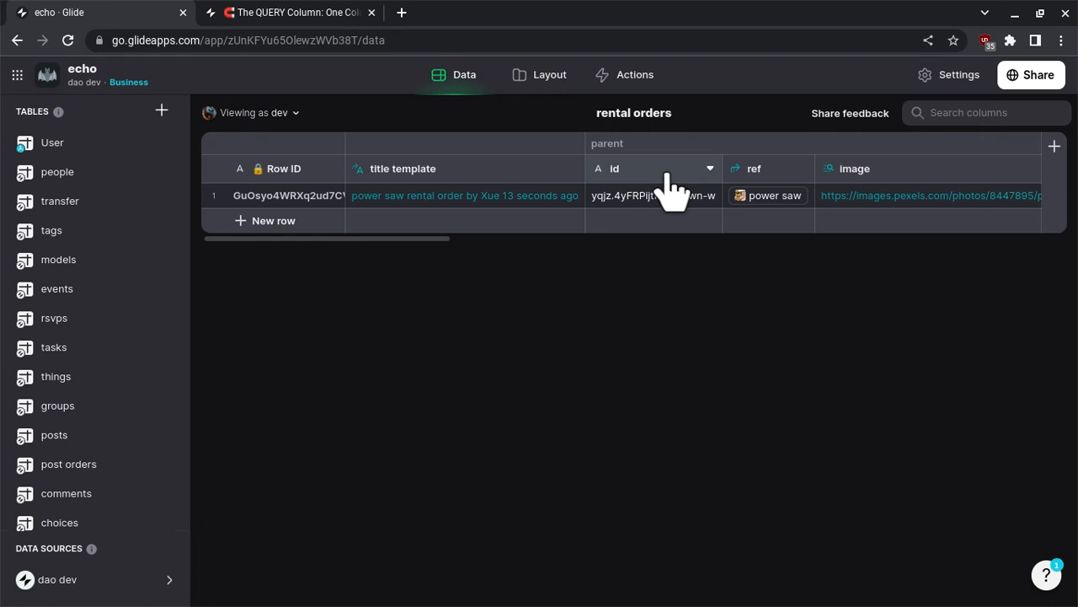
pyautogui.hscroll(10, 669, 204)
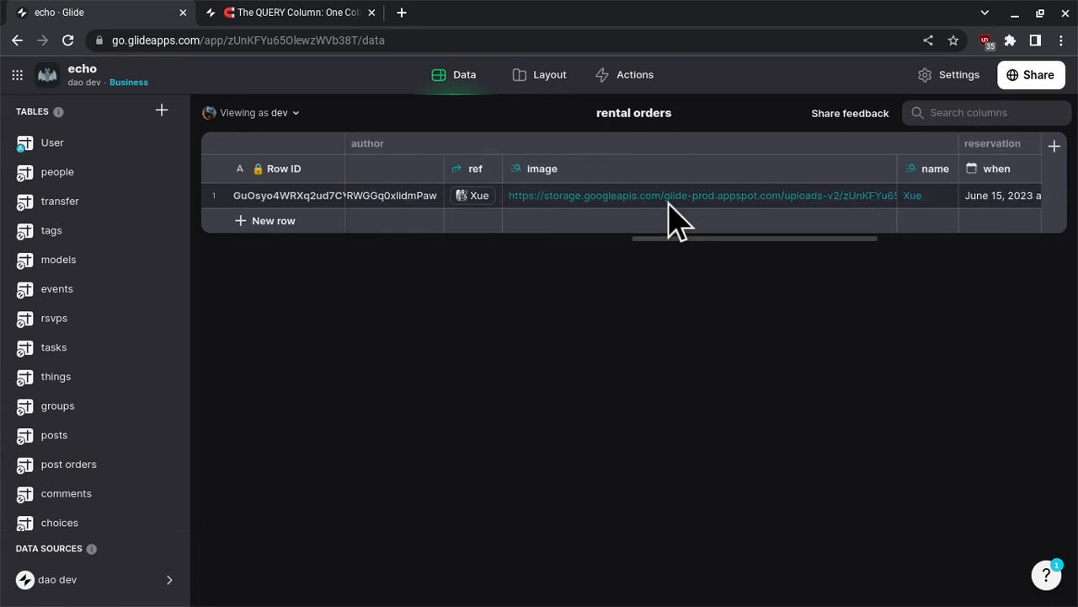
pyautogui.hscroll(5, 671, 221)
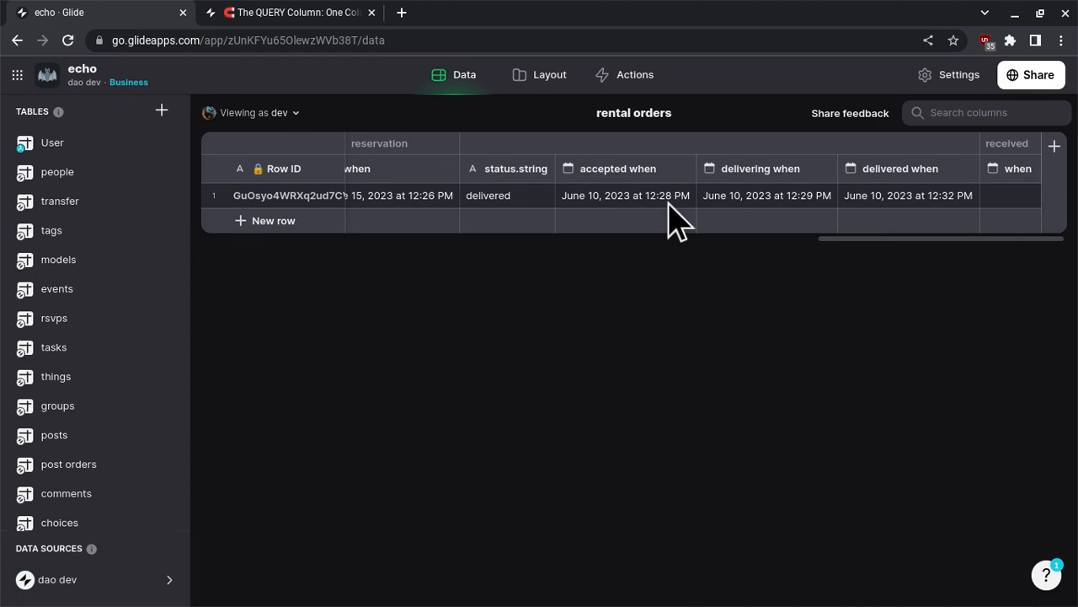
pyautogui.click(824, 170)
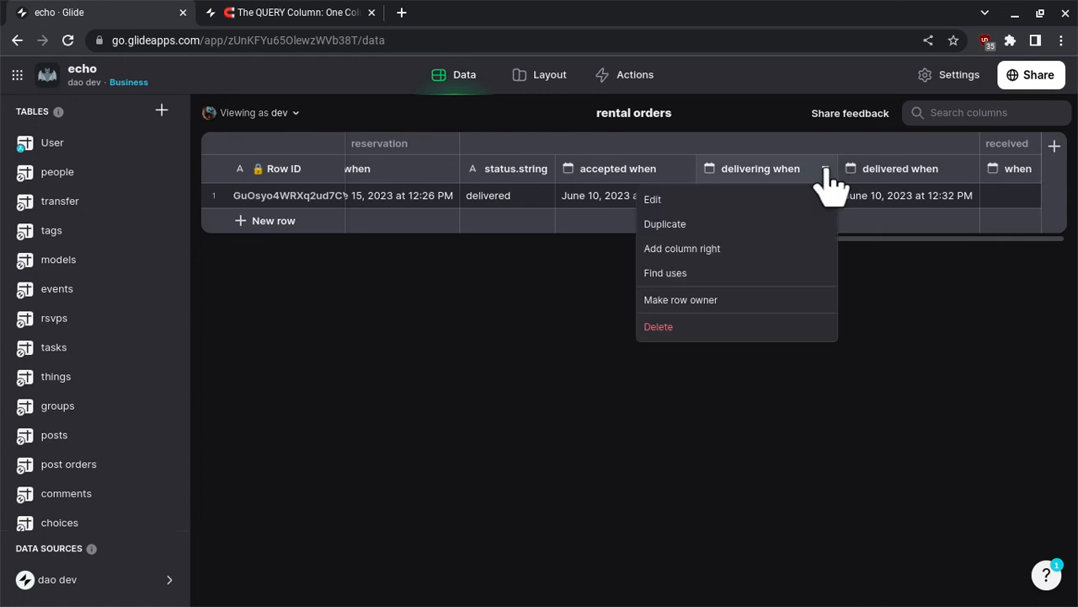
pyautogui.click(768, 248)
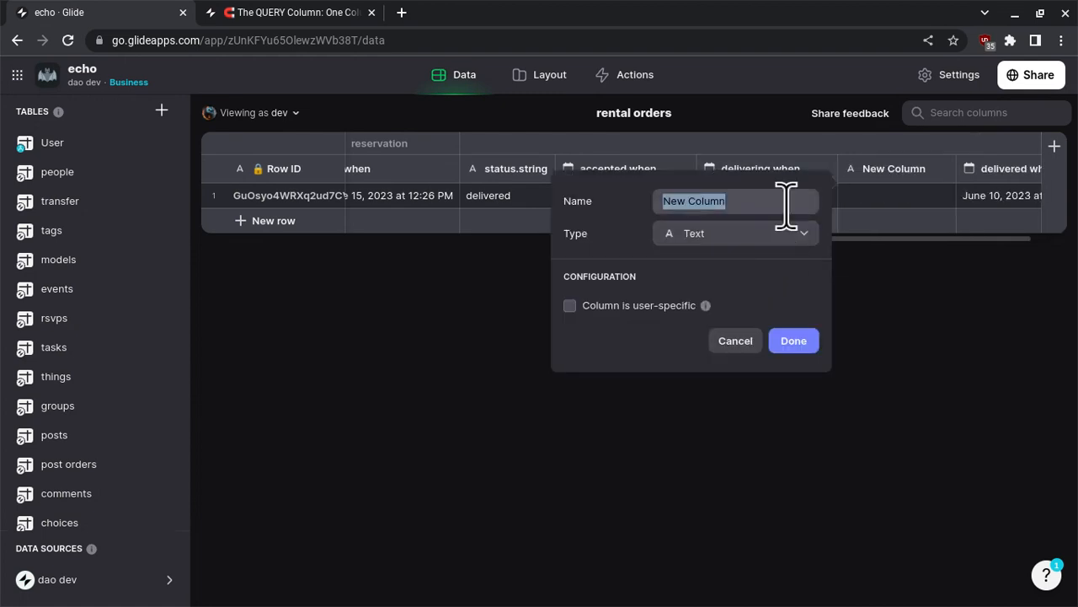
pyautogui.write('delivere')
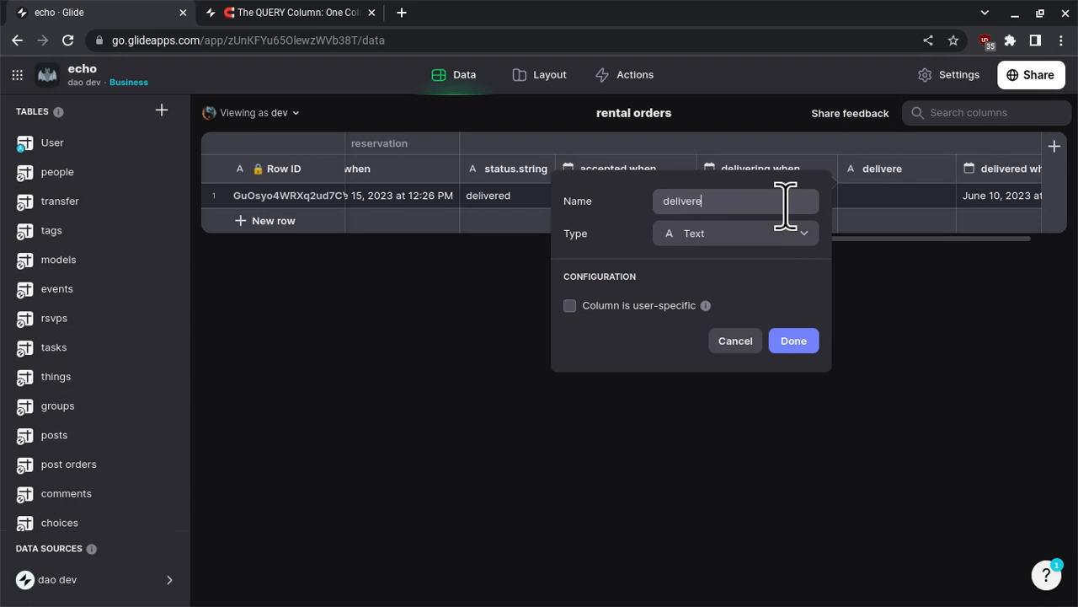
pyautogui.write('d image')
pyautogui.click(765, 240)
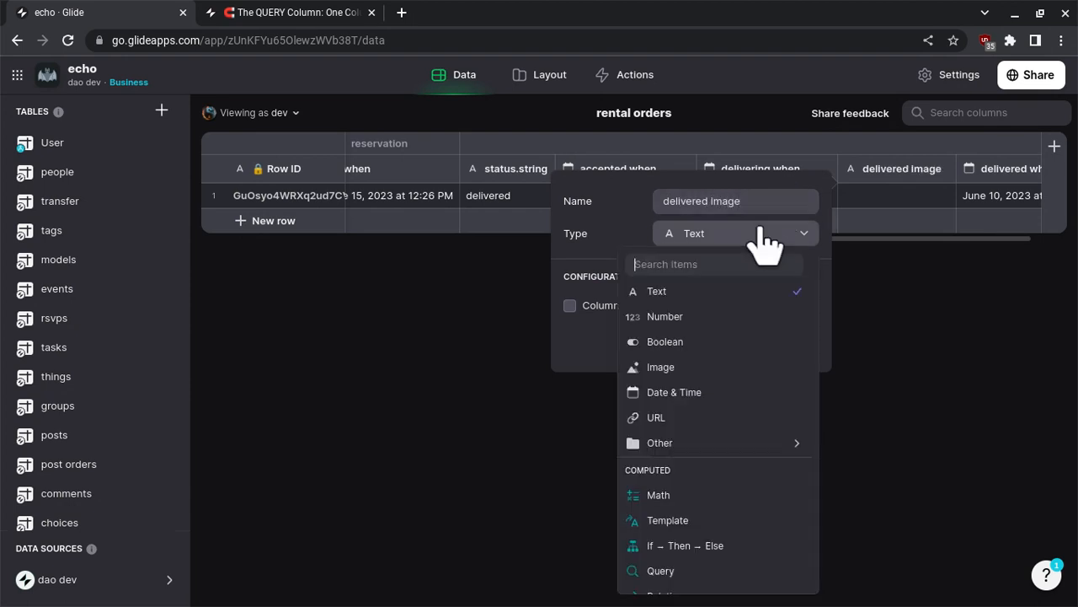
pyautogui.click(706, 374)
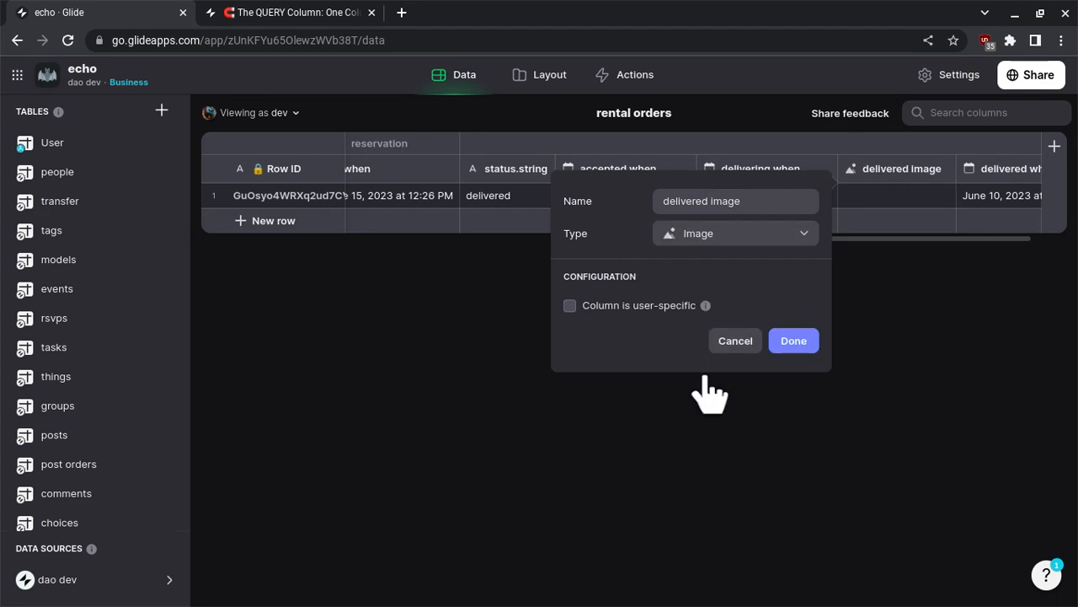
pyautogui.click(794, 341)
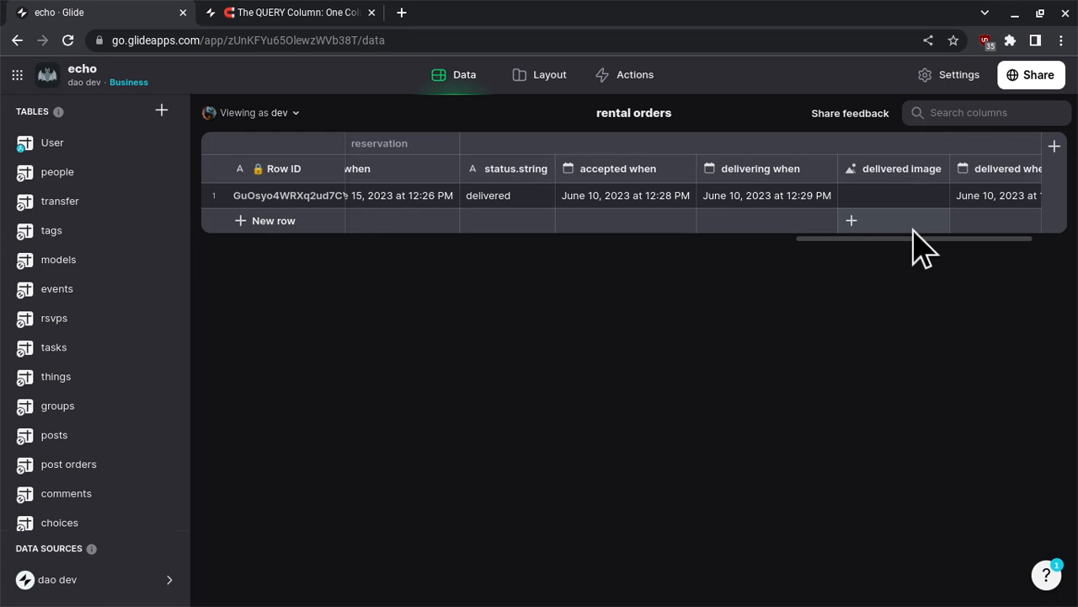
# - Add an Image column named received image after the received when column in the rental orders table
pyautogui.hscroll(2, 927, 211)
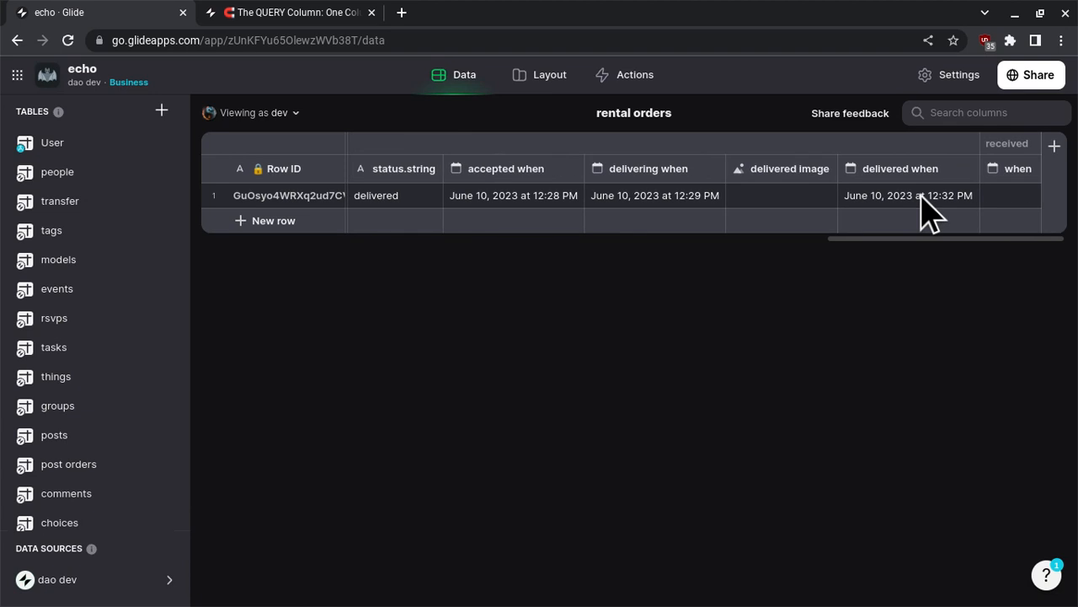
pyautogui.click(1028, 169)
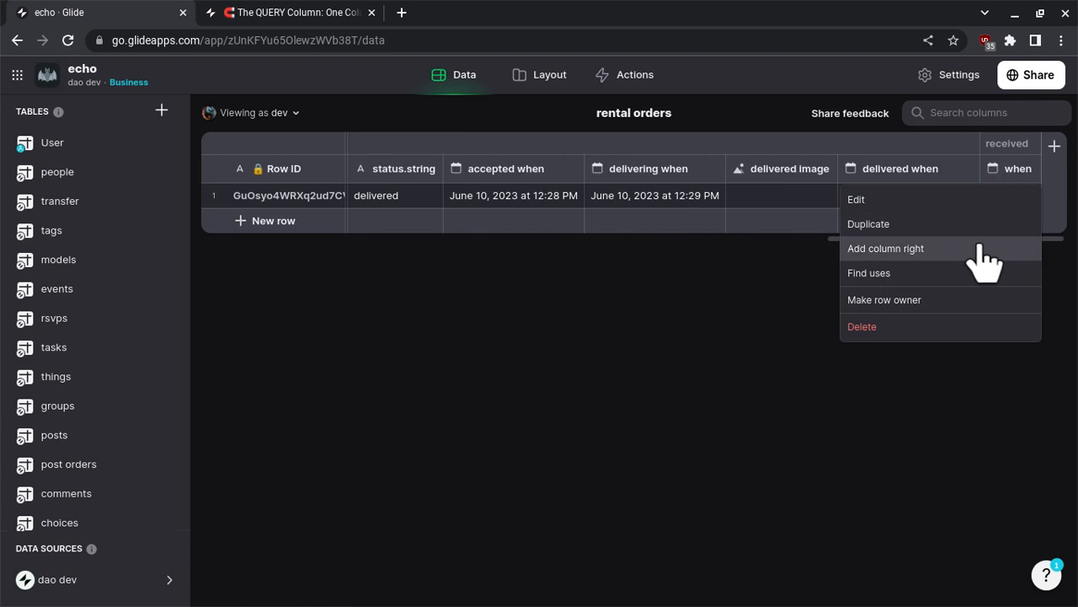
pyautogui.click(918, 248)
pyautogui.write('rece')
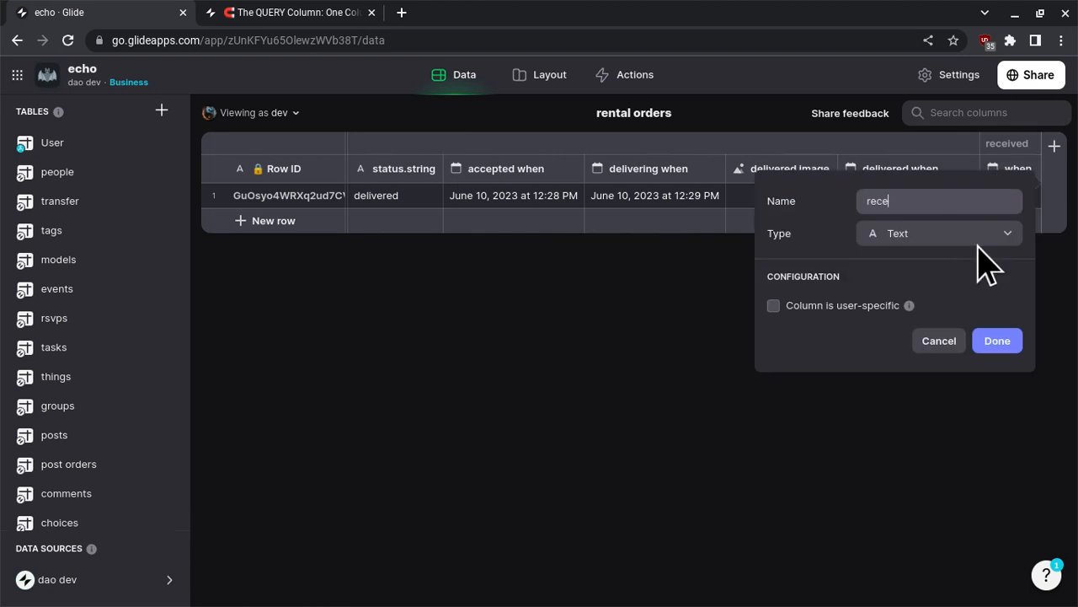
pyautogui.write('ived image')
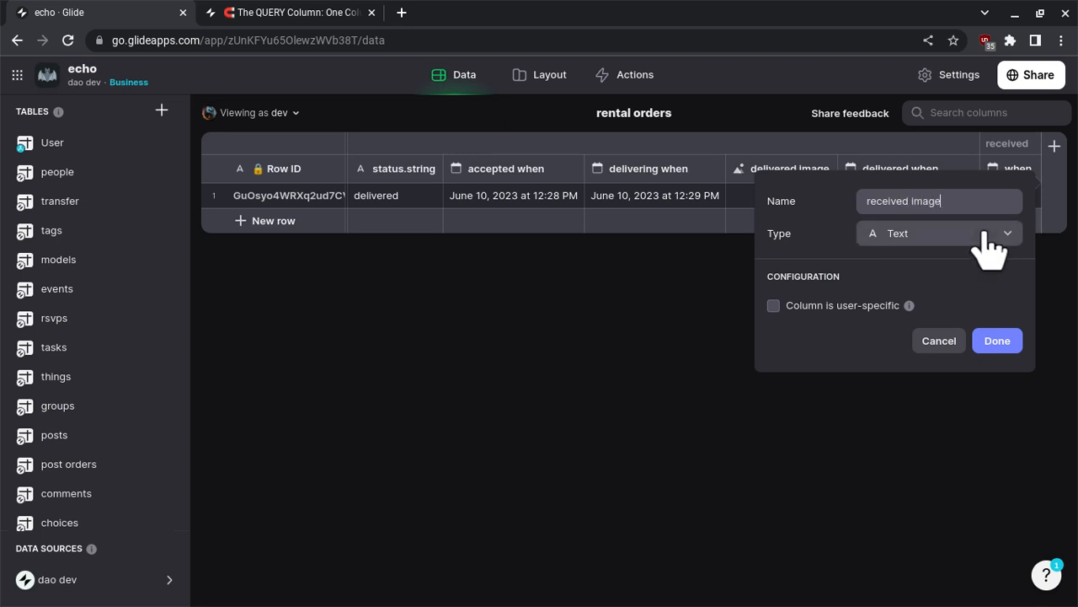
pyautogui.click(984, 234)
pyautogui.click(894, 364)
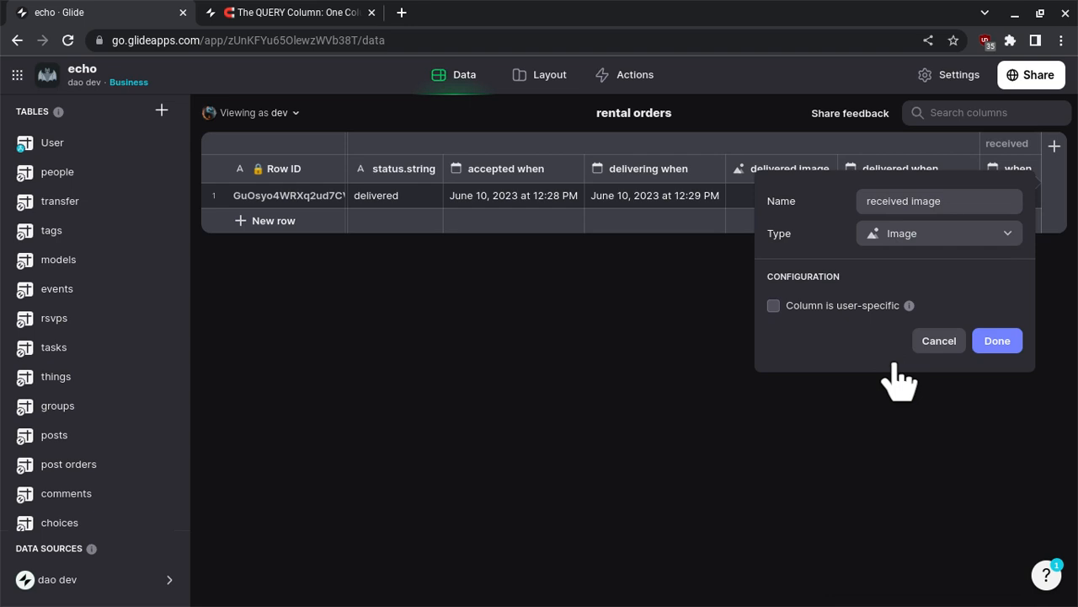
pyautogui.click(997, 340)
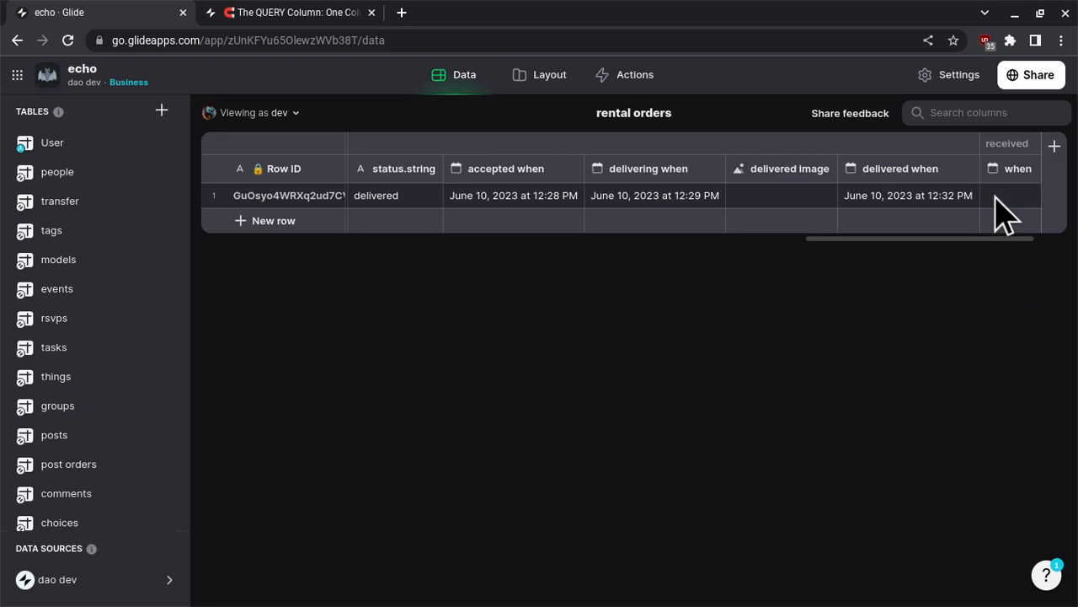
pyautogui.hscroll(2, 1002, 211)
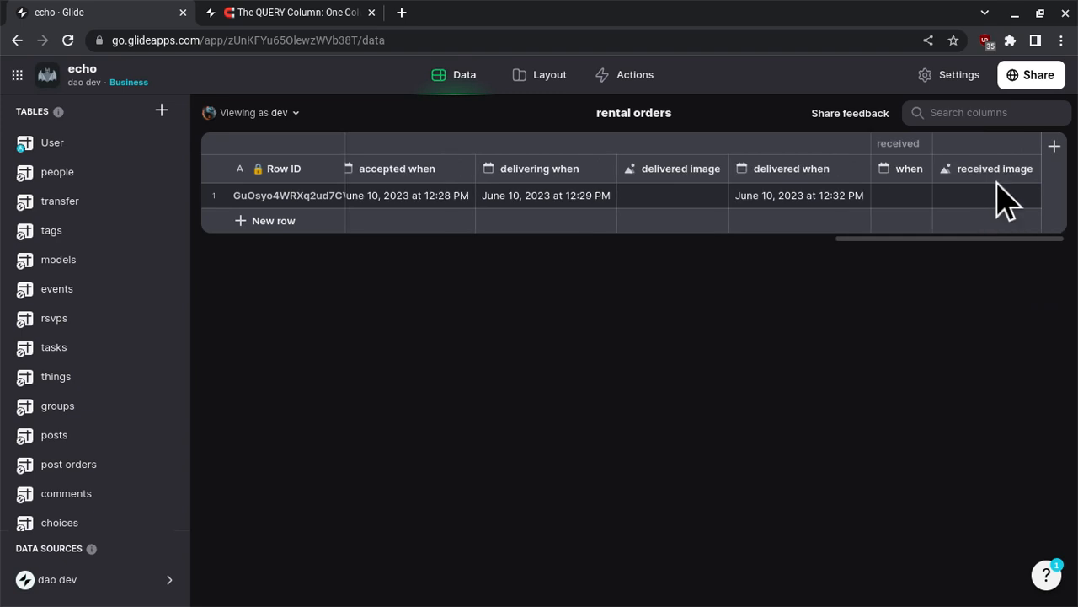
# - Insert a Text Entry component into the rental order details layout
pyautogui.click(524, 84)
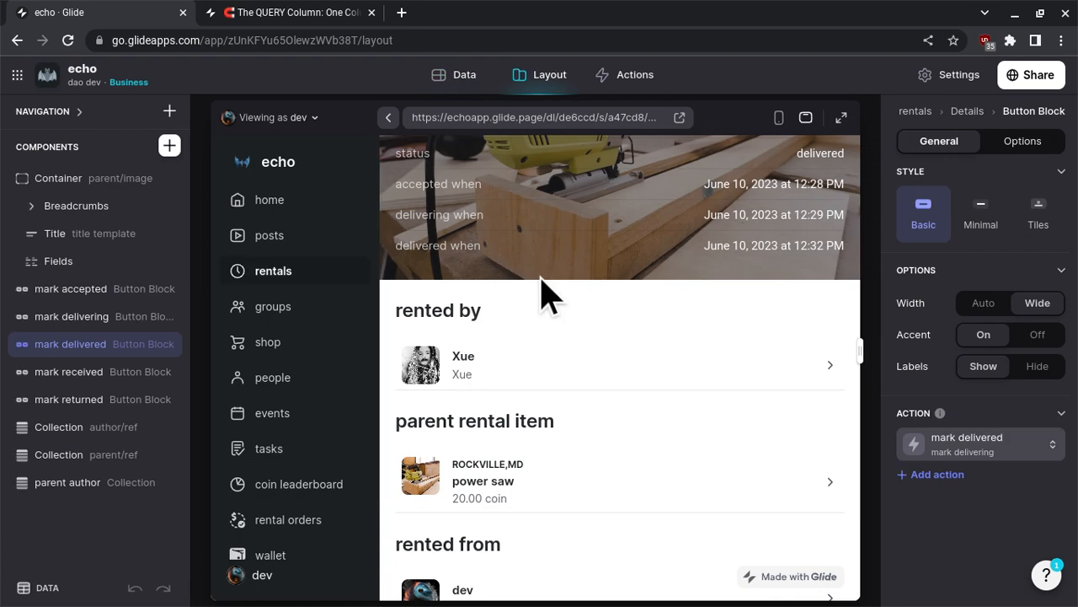
pyautogui.scroll(2, 540, 295)
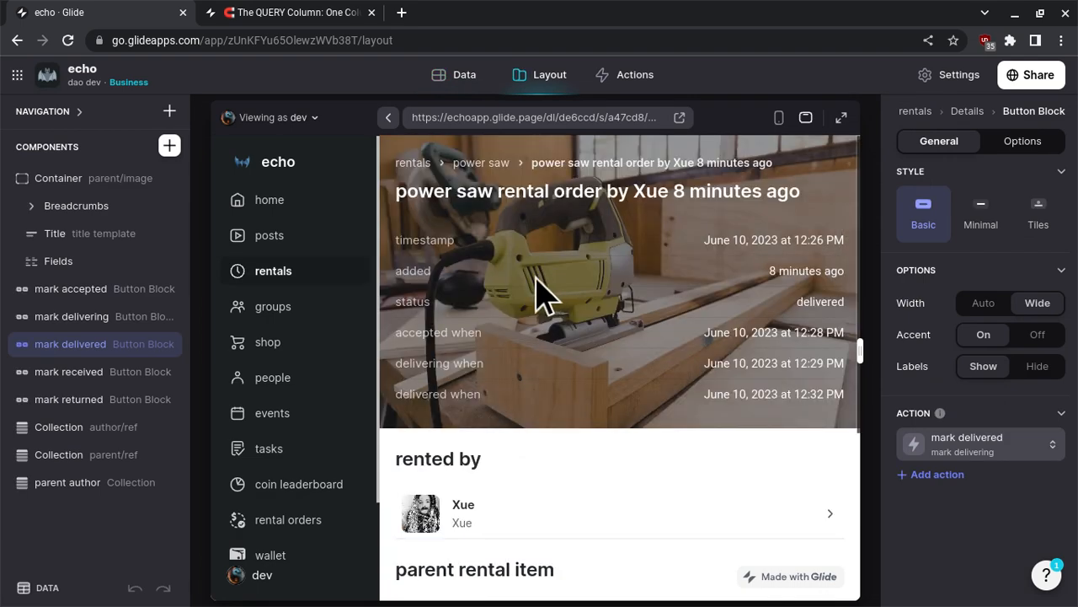
pyautogui.click(169, 147)
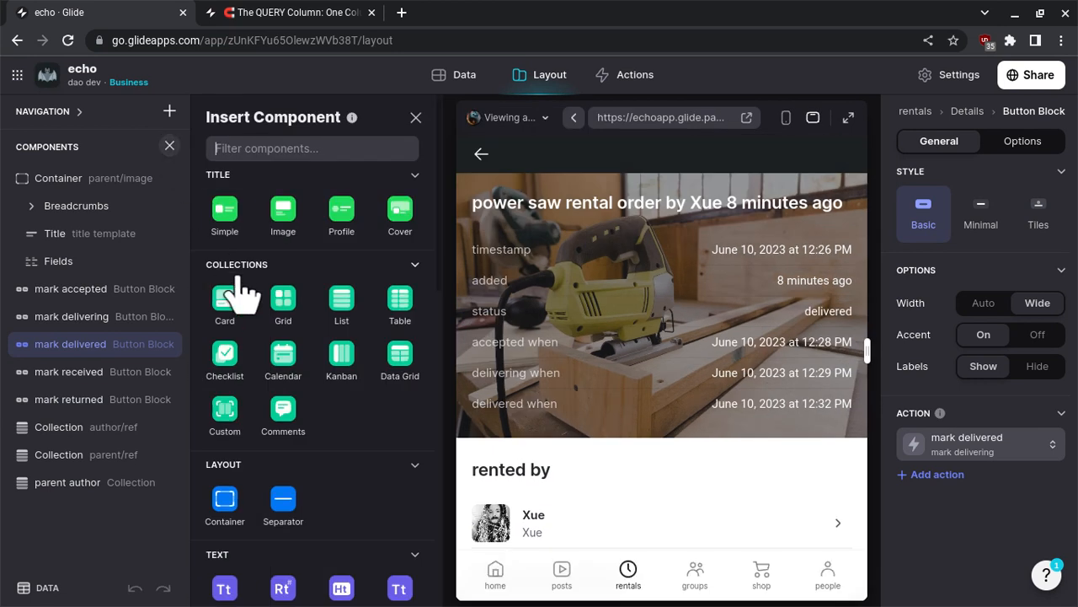
pyautogui.scroll(-10, 240, 290)
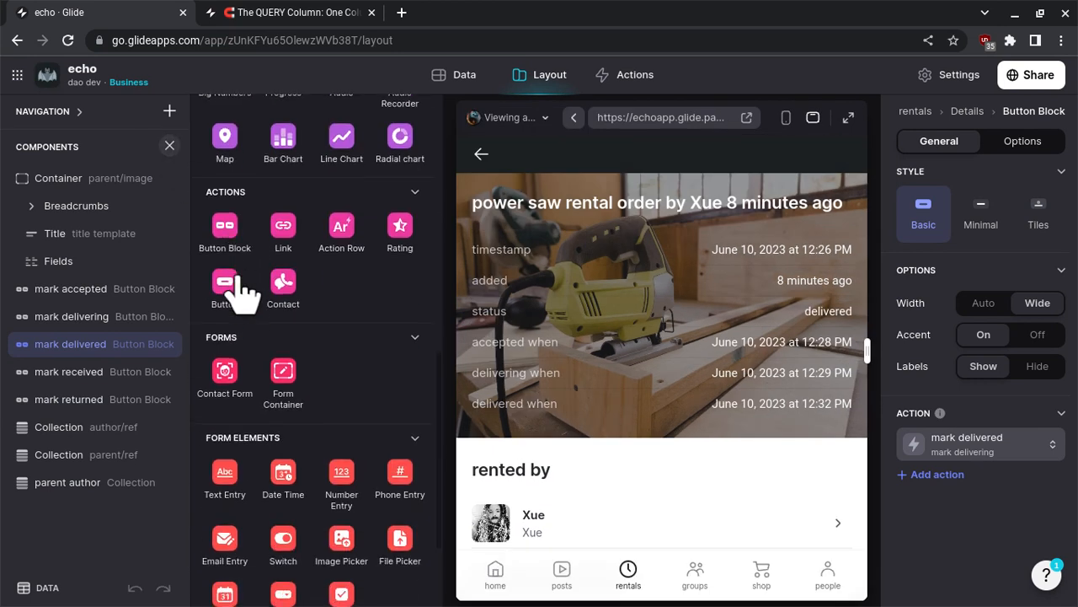
pyautogui.scroll(-3, 241, 291)
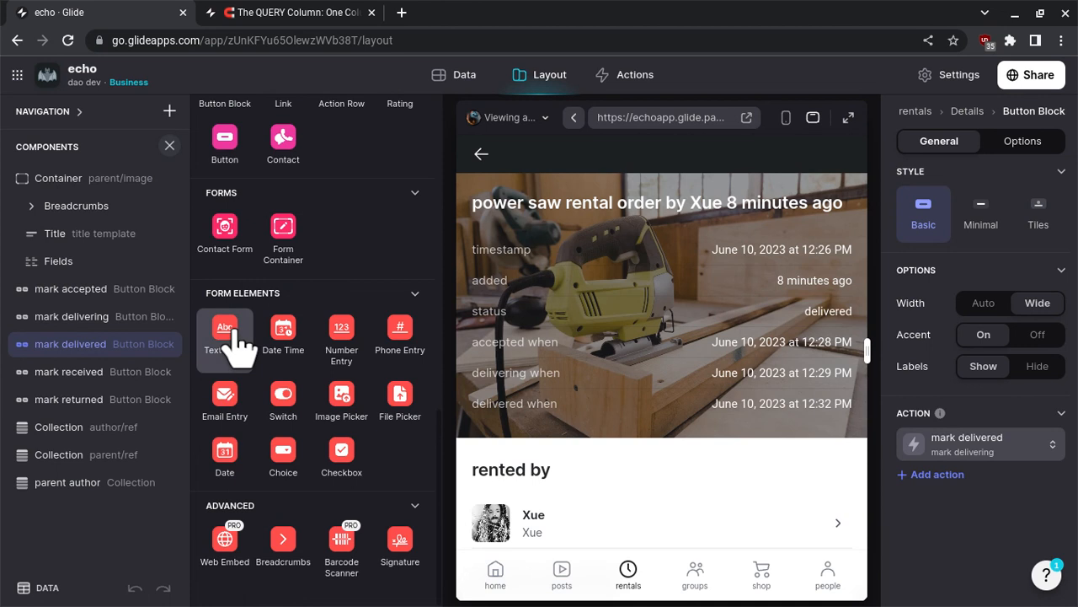
pyautogui.click(236, 333)
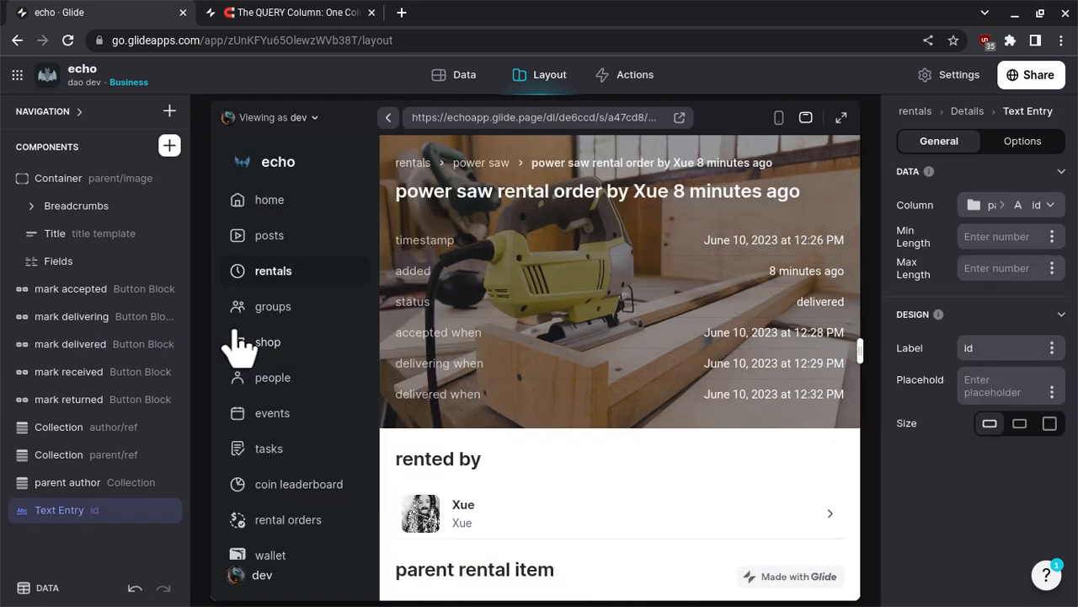
# - Place the new Text Entry directly below the mark accepted button block and rename it status
pyautogui.click(52, 516)
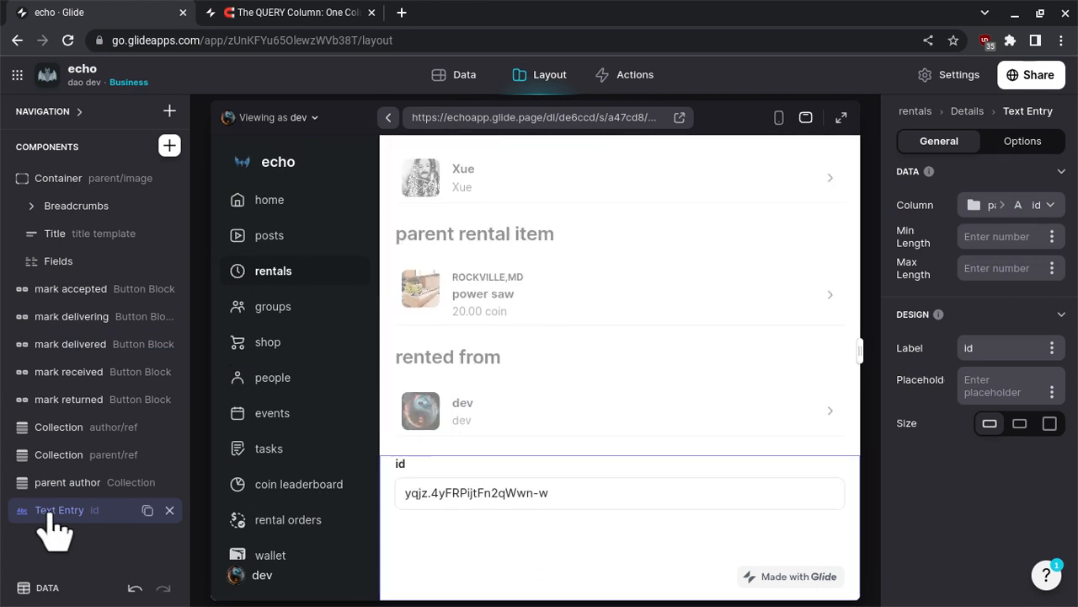
pyautogui.moveTo(52, 515); pyautogui.dragTo(404, 299)
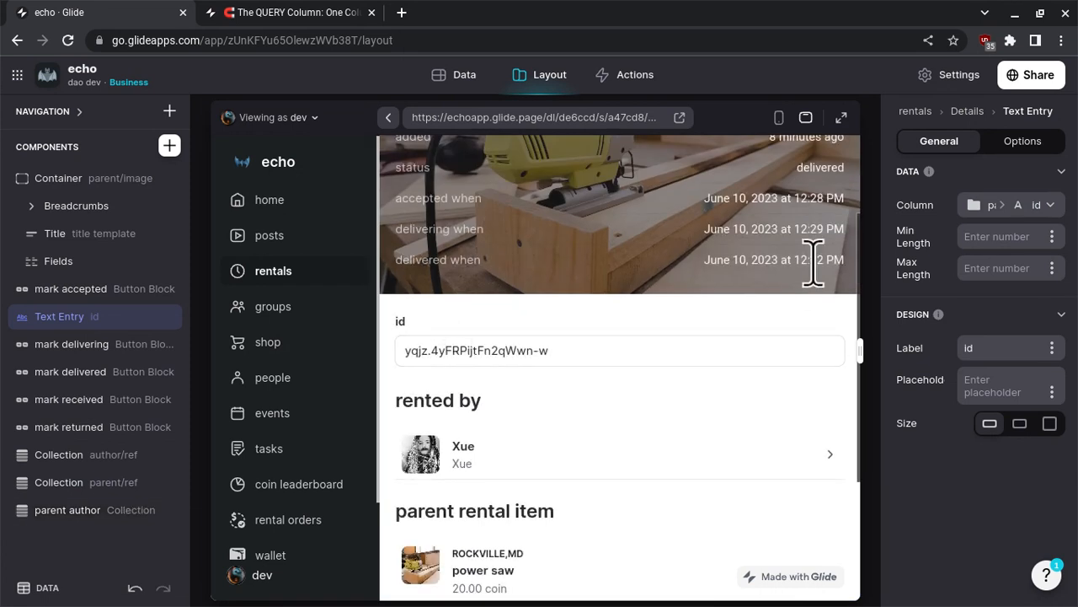
pyautogui.doubleClick(124, 320)
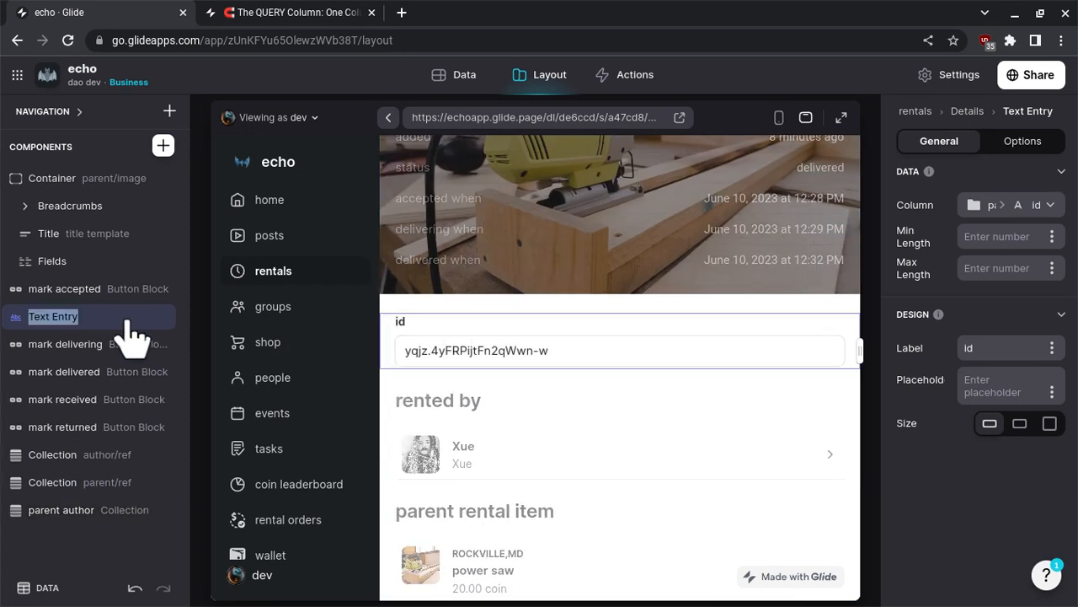
pyautogui.write('status')
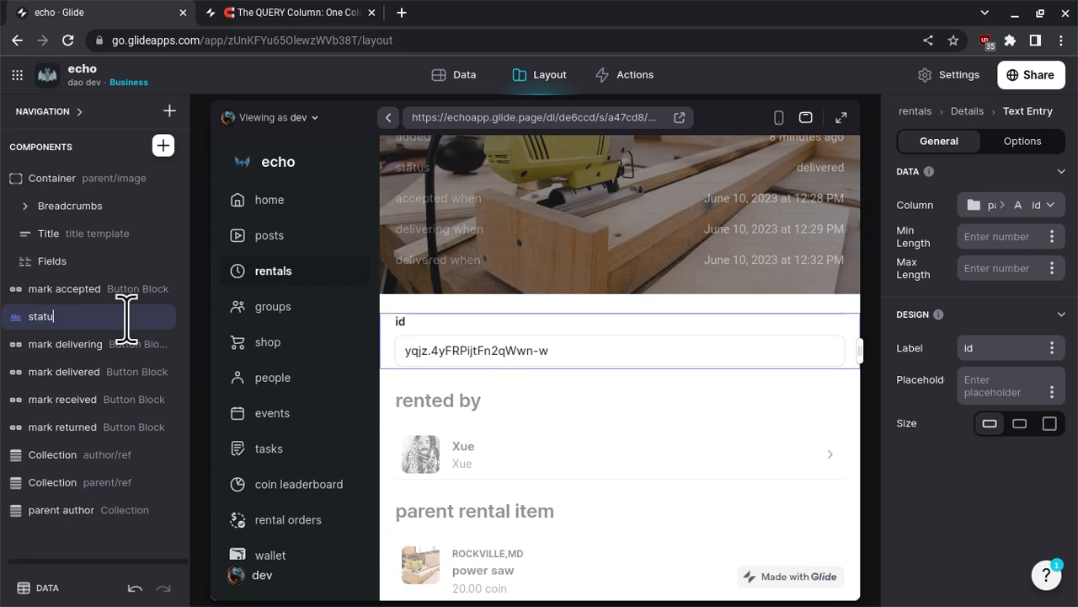
# - Add a visibility condition to the status text entry so it shows only when the User Profile info role includes admin
pyautogui.click(1047, 142)
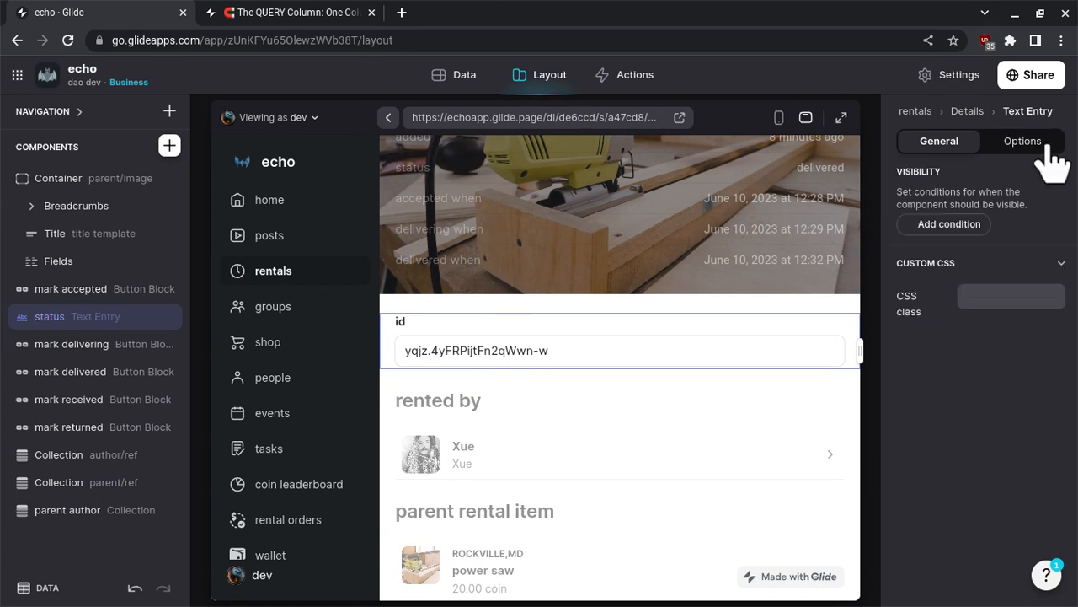
pyautogui.click(952, 226)
pyautogui.click(934, 231)
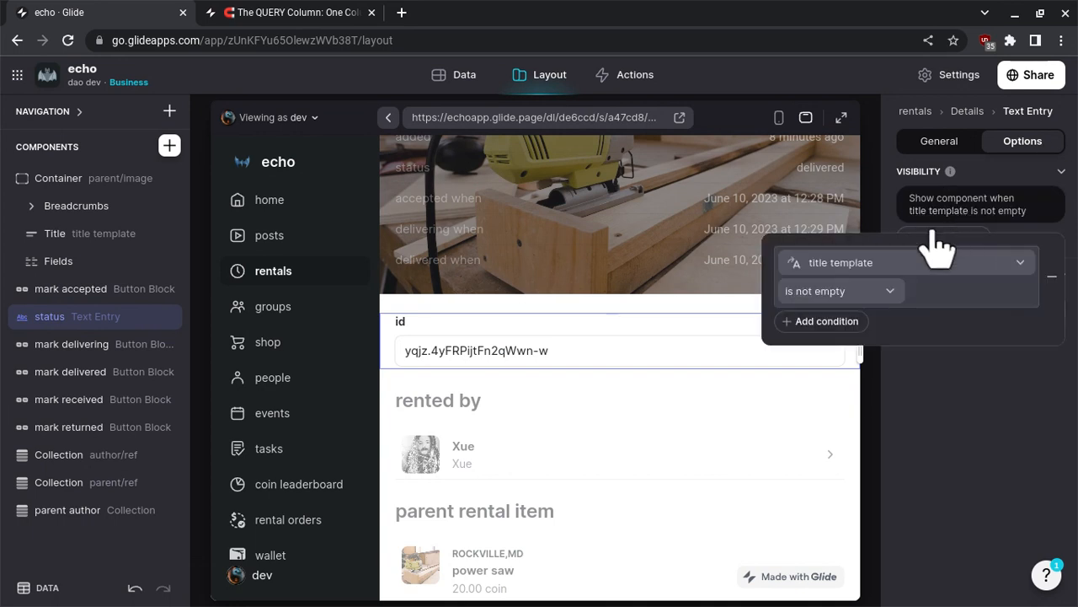
pyautogui.click(889, 262)
pyautogui.moveTo(843, 313)
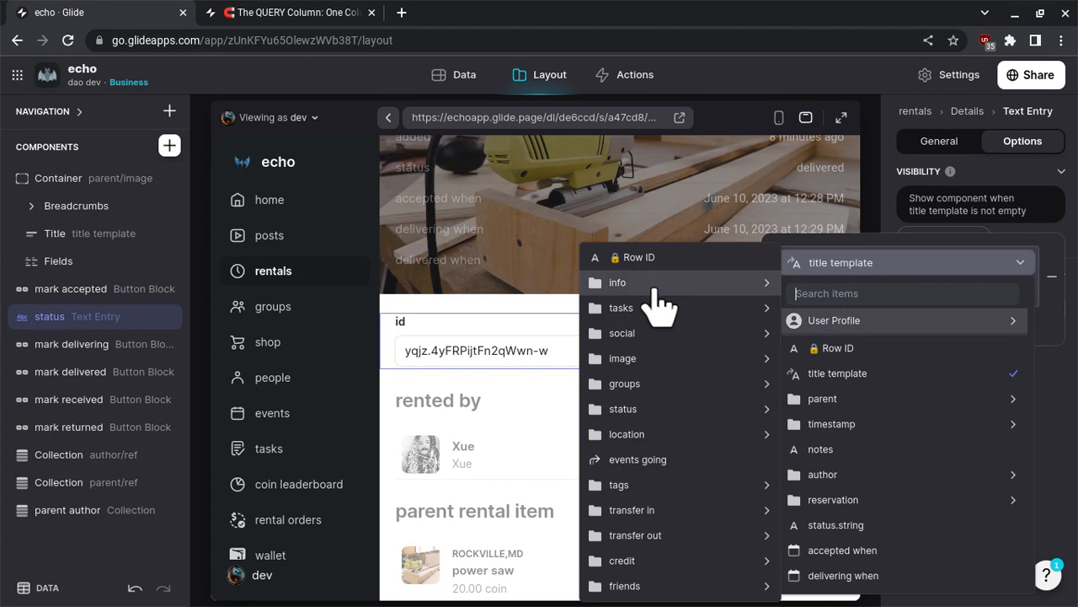
pyautogui.moveTo(654, 291)
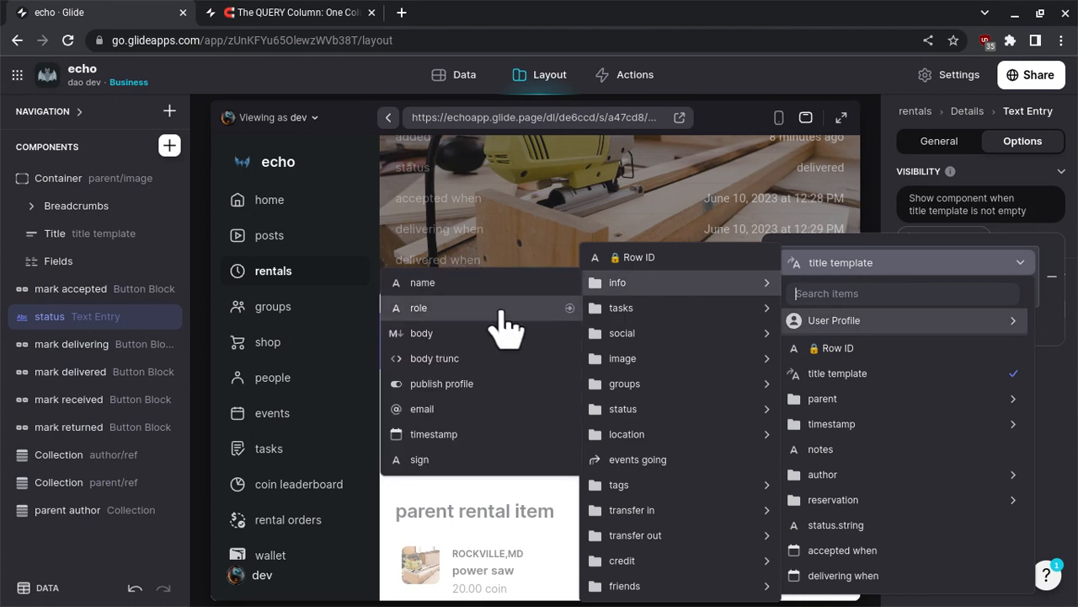
pyautogui.click(902, 329)
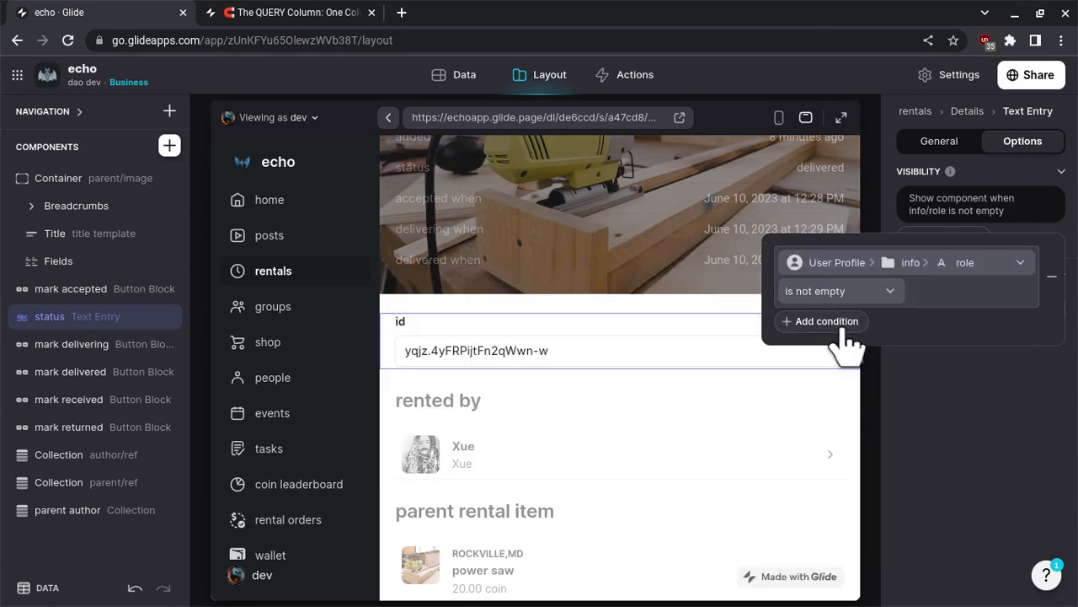
pyautogui.click(859, 295)
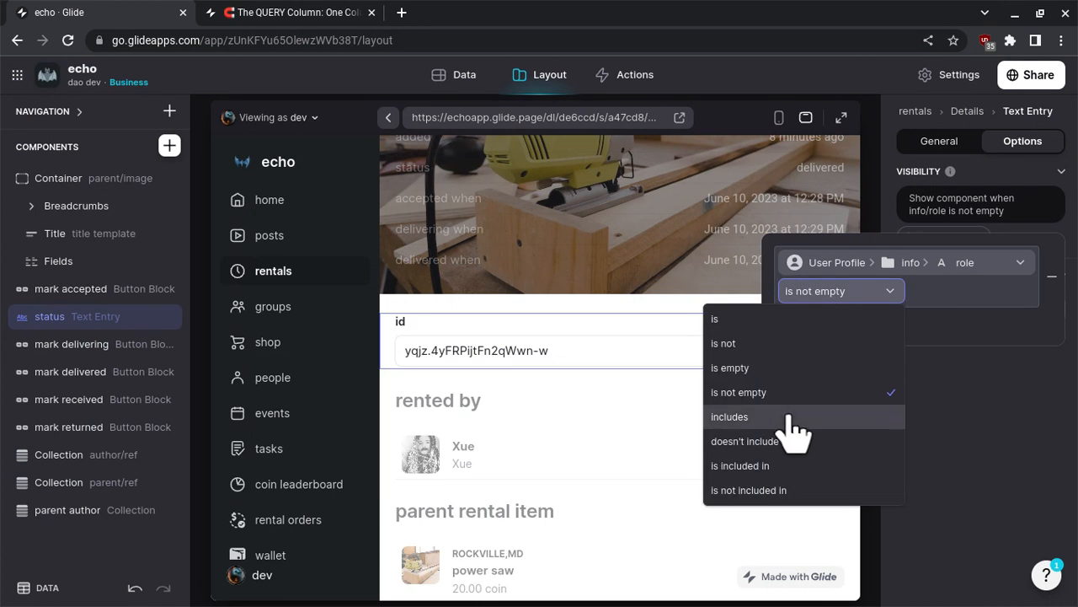
pyautogui.press('Return')
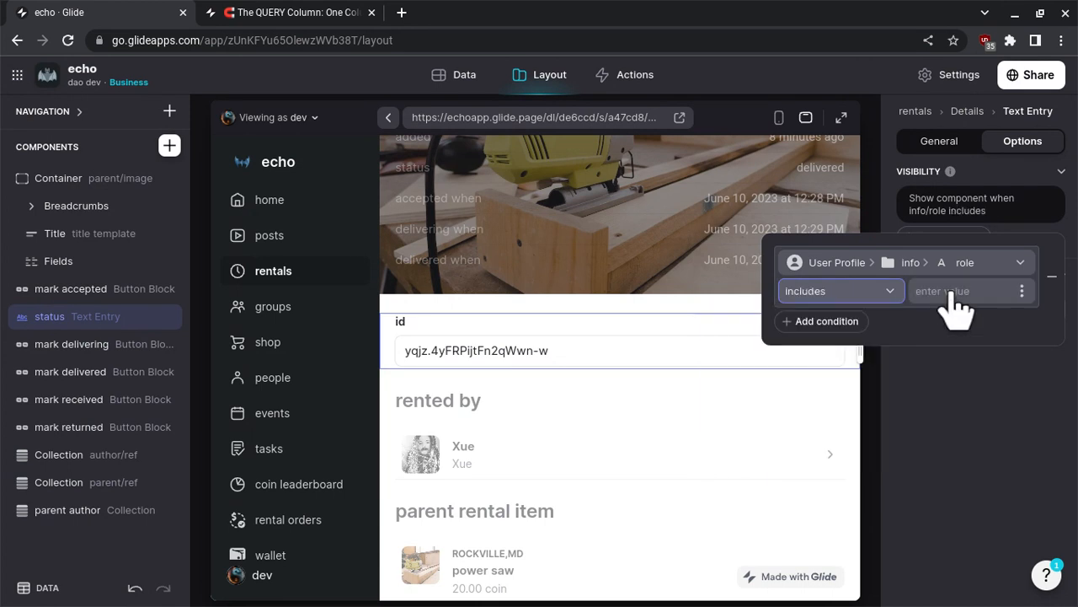
pyautogui.click(950, 293)
pyautogui.write('admin')
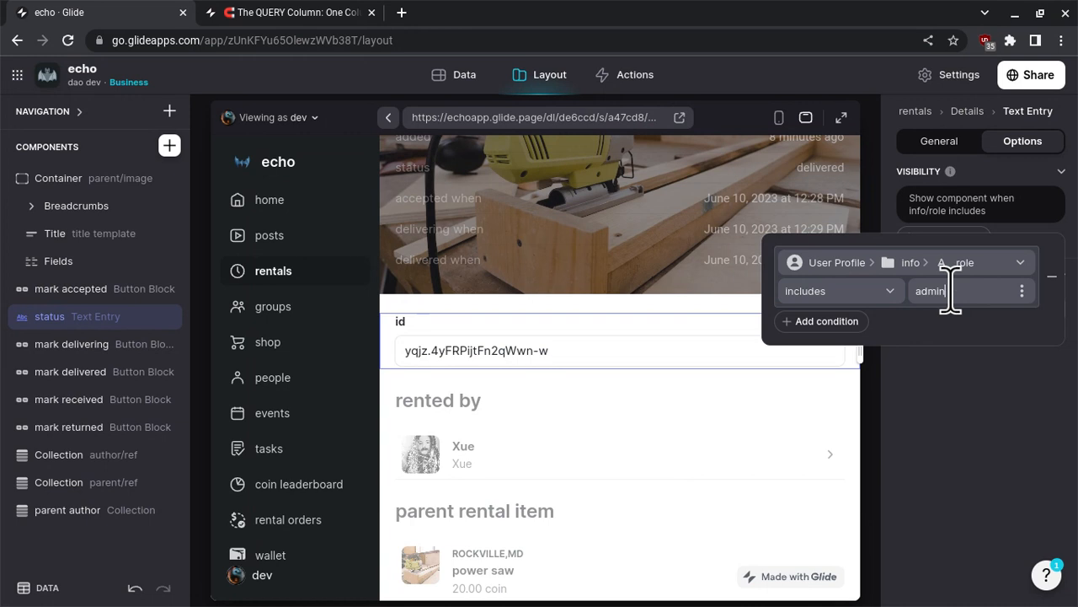
pyautogui.press('Return')
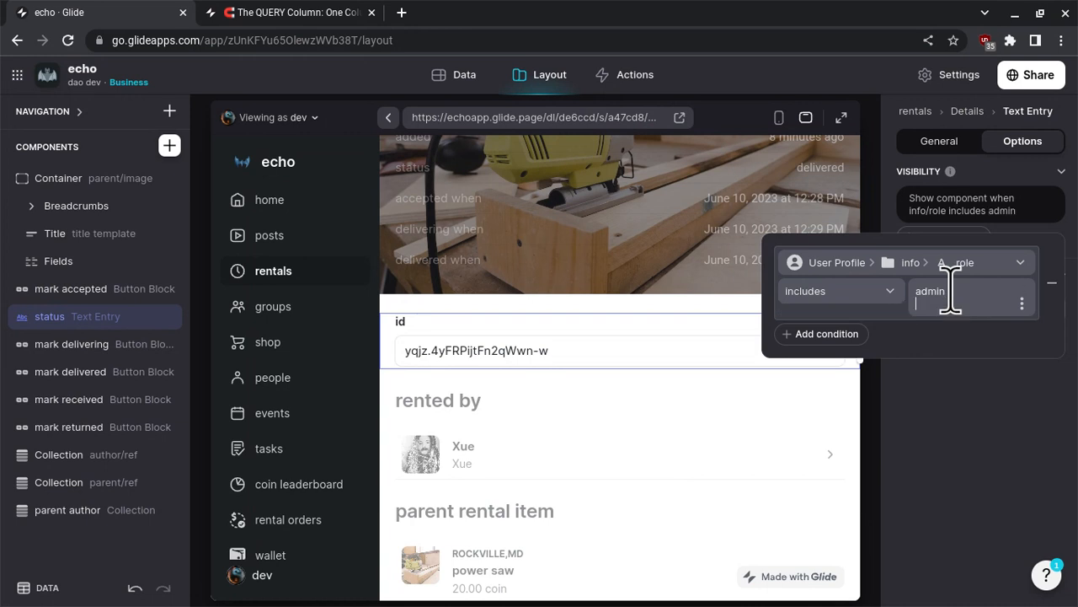
pyautogui.press('BackSpace')
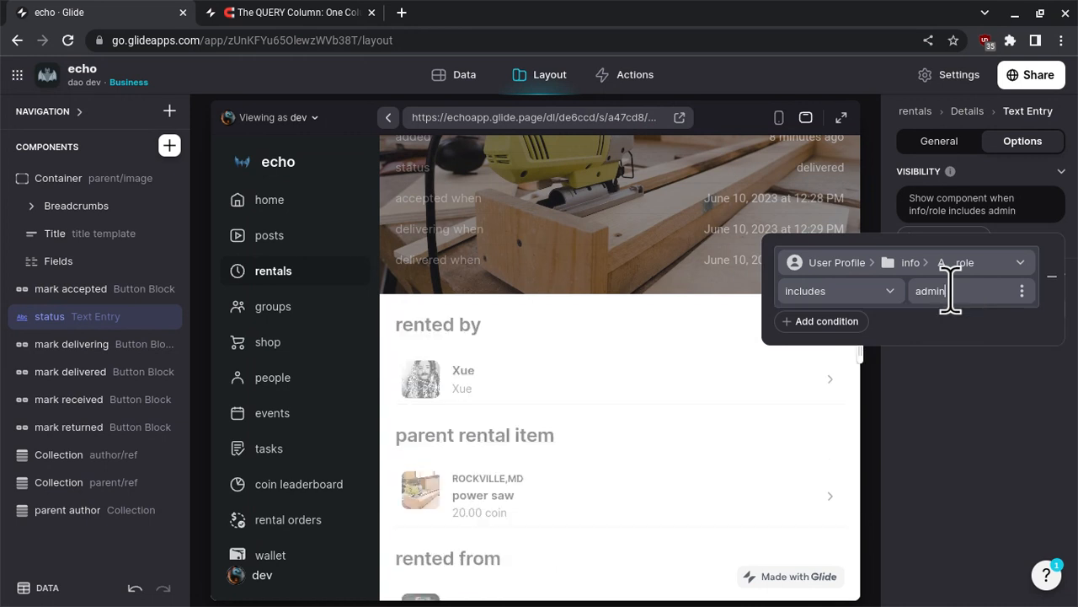
pyautogui.click(977, 379)
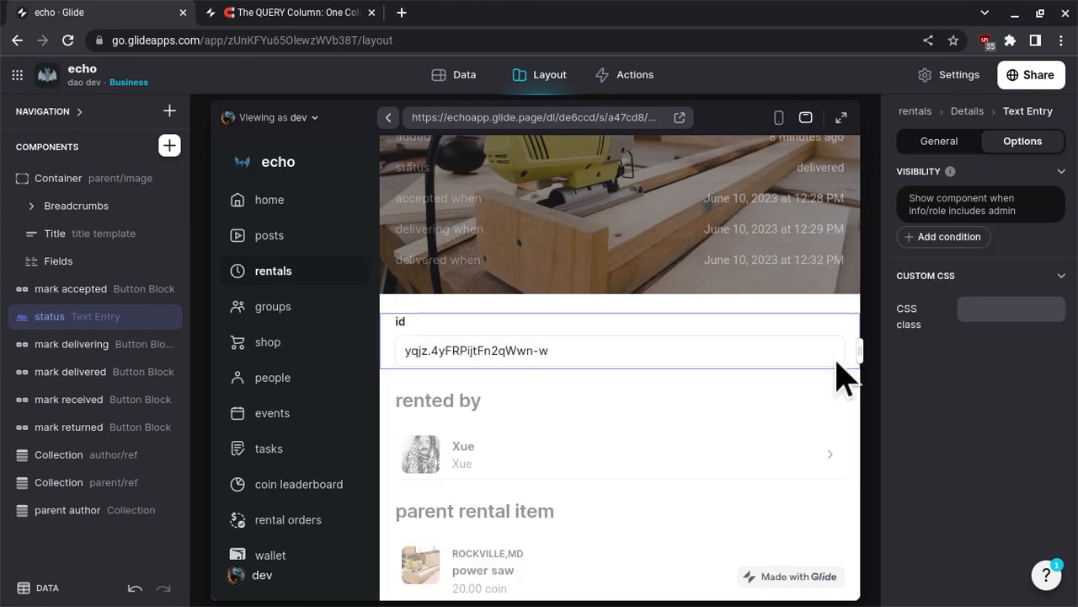
# - Bind the status text entry to the status.string column and set its label to status
pyautogui.click(942, 145)
pyautogui.click(995, 214)
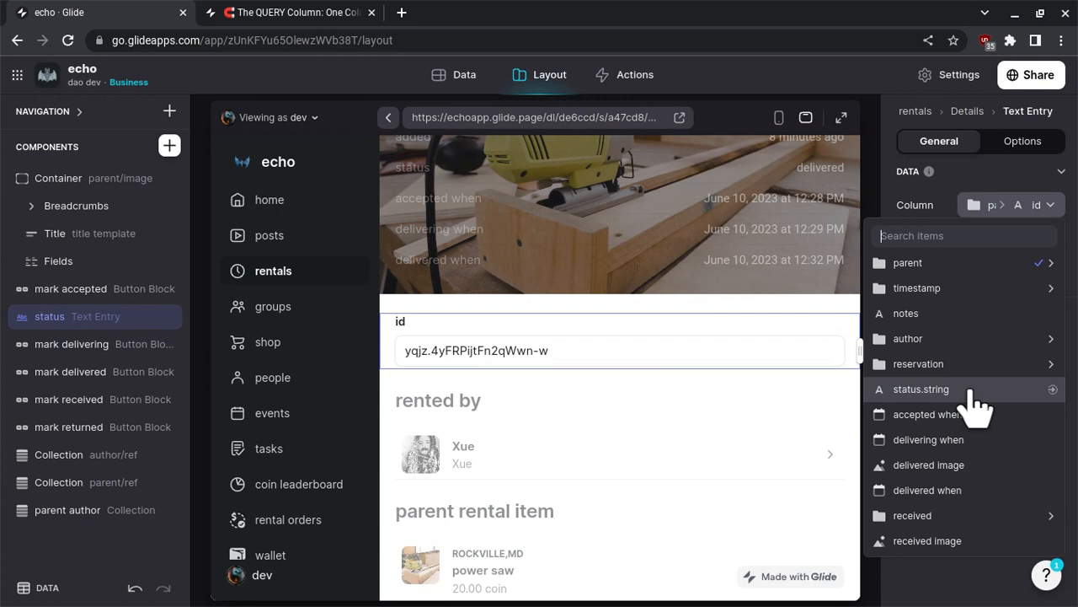
pyautogui.click(920, 389)
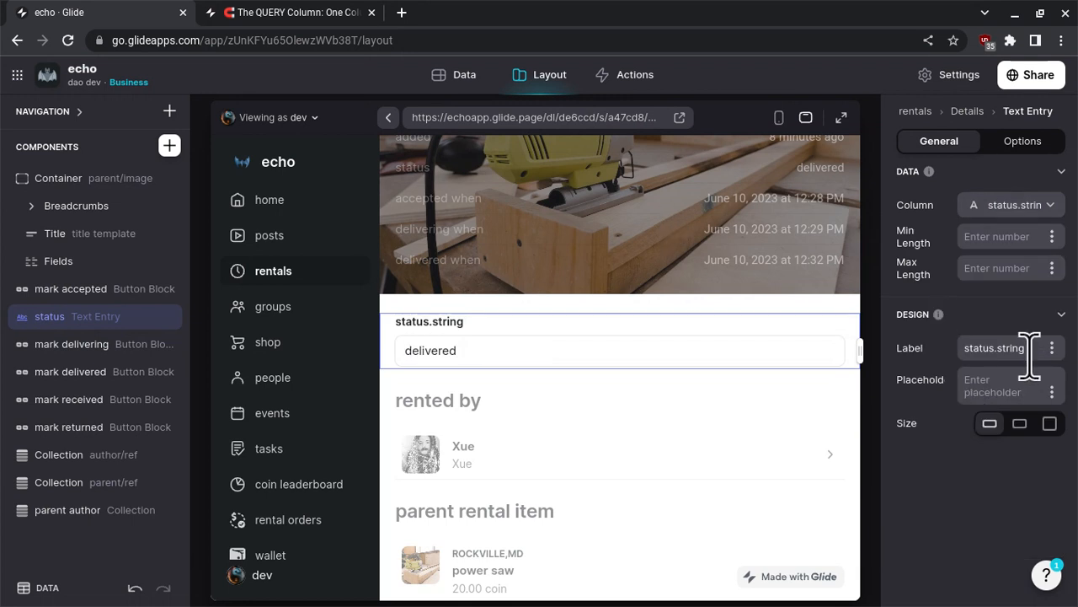
pyautogui.press('BackSpace')
pyautogui.press('BackSpace')
pyautogui.press('BackSpace')
pyautogui.press('BackSpace')
pyautogui.press('BackSpace')
pyautogui.press('BackSpace')
pyautogui.press('BackSpace')
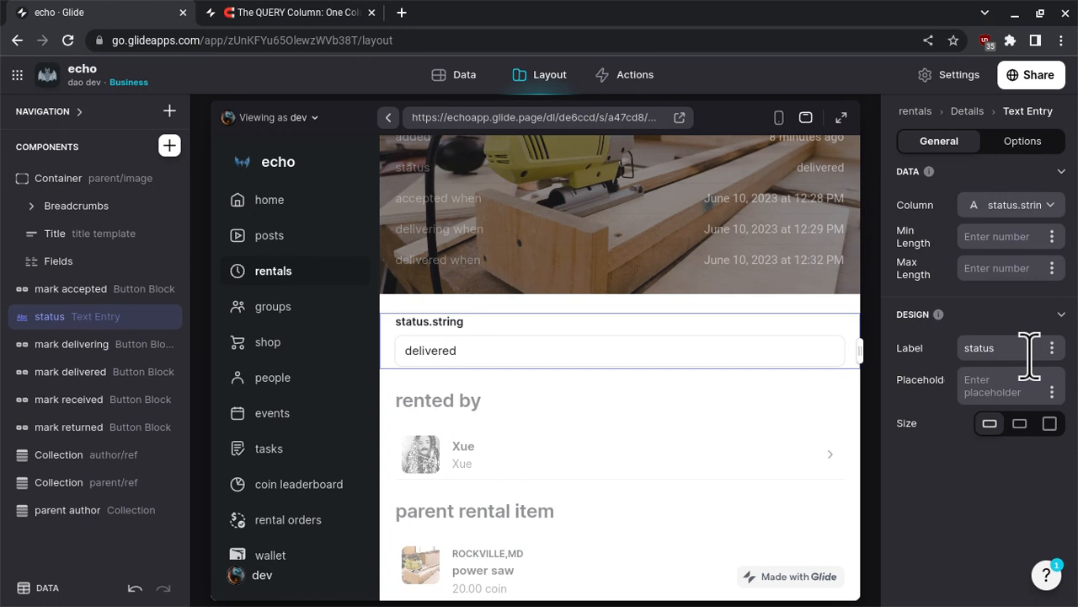
pyautogui.click(1009, 379)
# - Rename the status.string column in the rental orders table to status
pyautogui.click(455, 78)
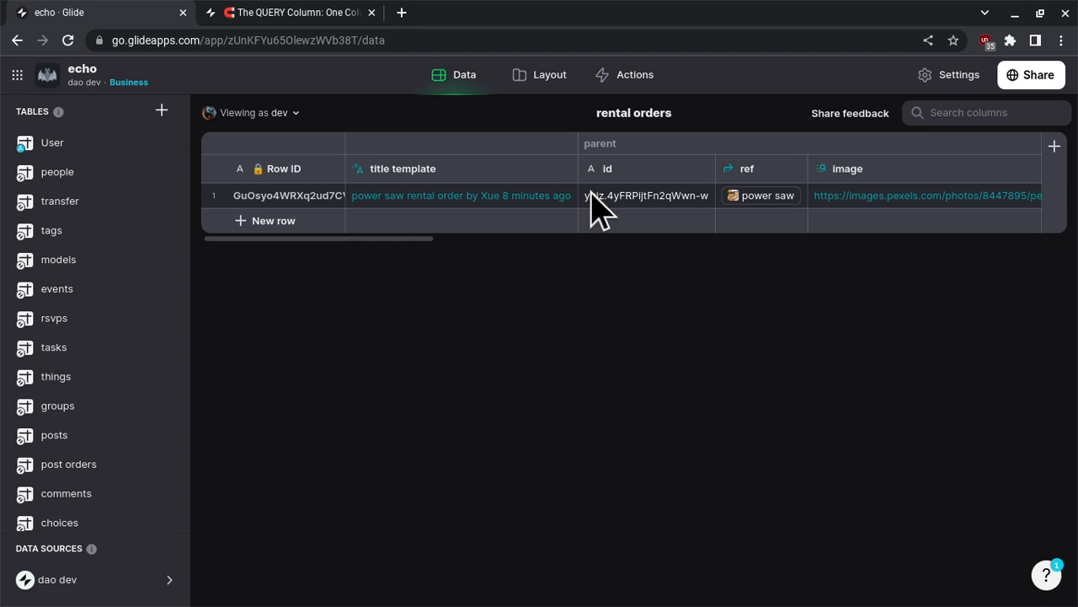
pyautogui.hscroll(10, 592, 207)
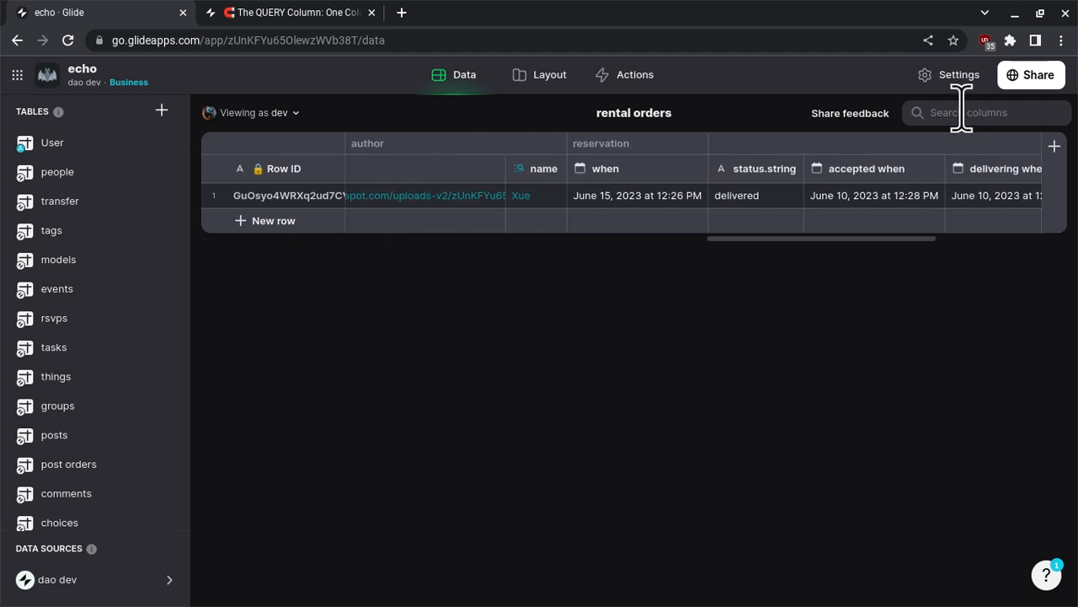
pyautogui.click(764, 170)
pyautogui.doubleClick(764, 170)
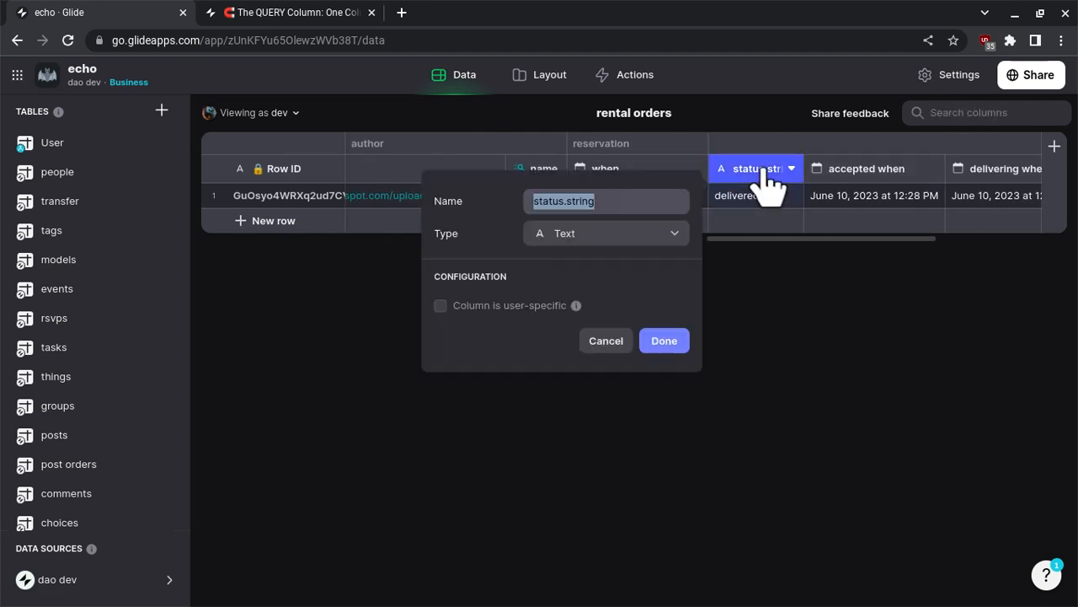
pyautogui.press('End')
pyautogui.press('BackSpace')
pyautogui.press('BackSpace')
pyautogui.press('BackSpace')
pyautogui.press('BackSpace')
pyautogui.press('BackSpace')
pyautogui.press('BackSpace')
pyautogui.press('BackSpace')
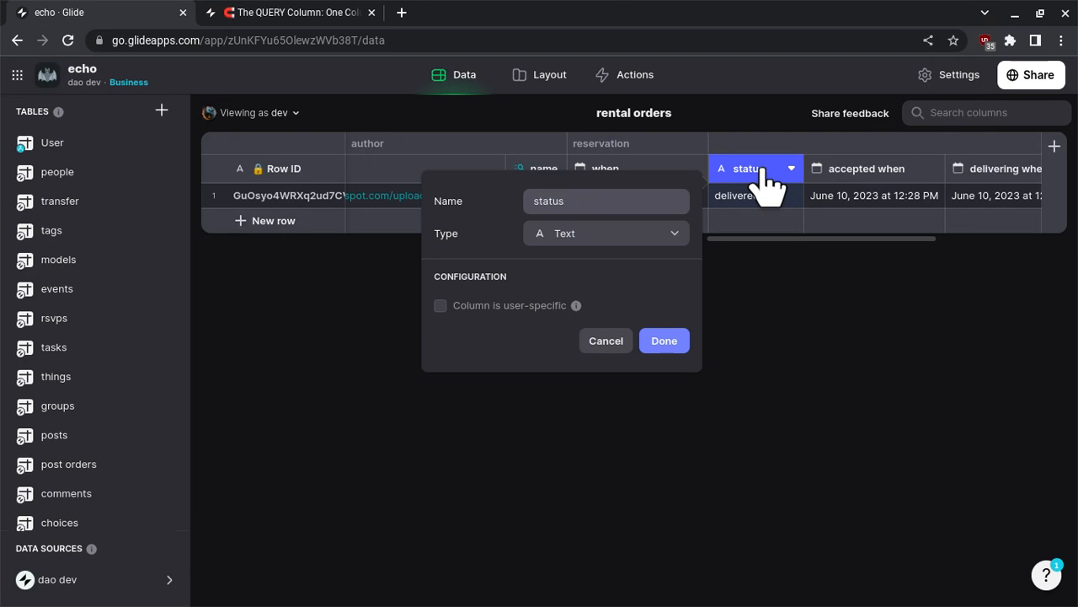
pyautogui.click(664, 340)
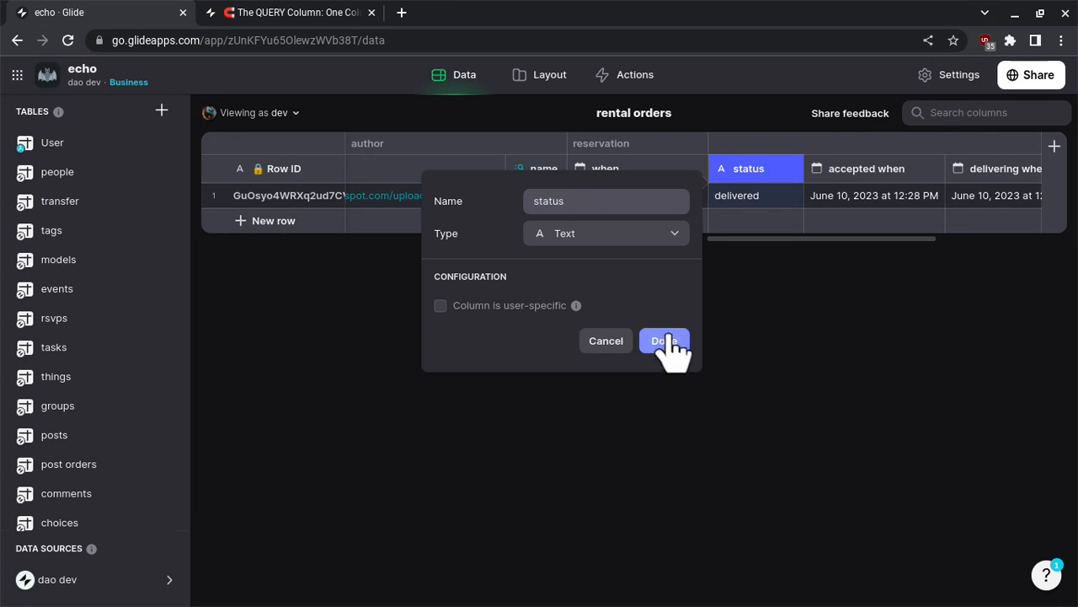
# - Return to the layout, clear the order's status in the preview's status entry, and mark the order accepted
pyautogui.click(539, 79)
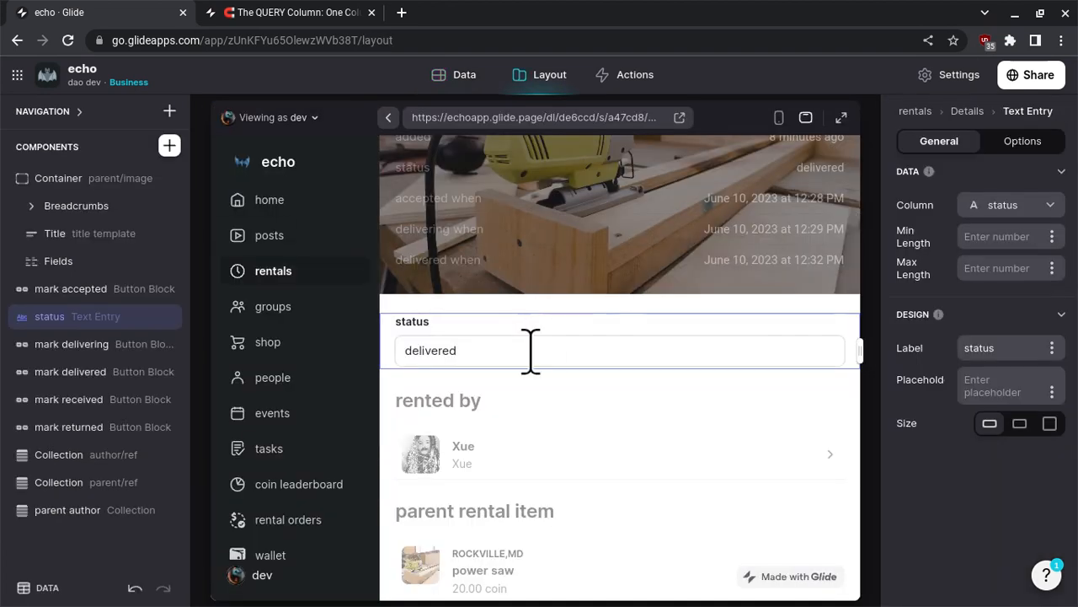
pyautogui.doubleClick(531, 351)
pyautogui.press('BackSpace')
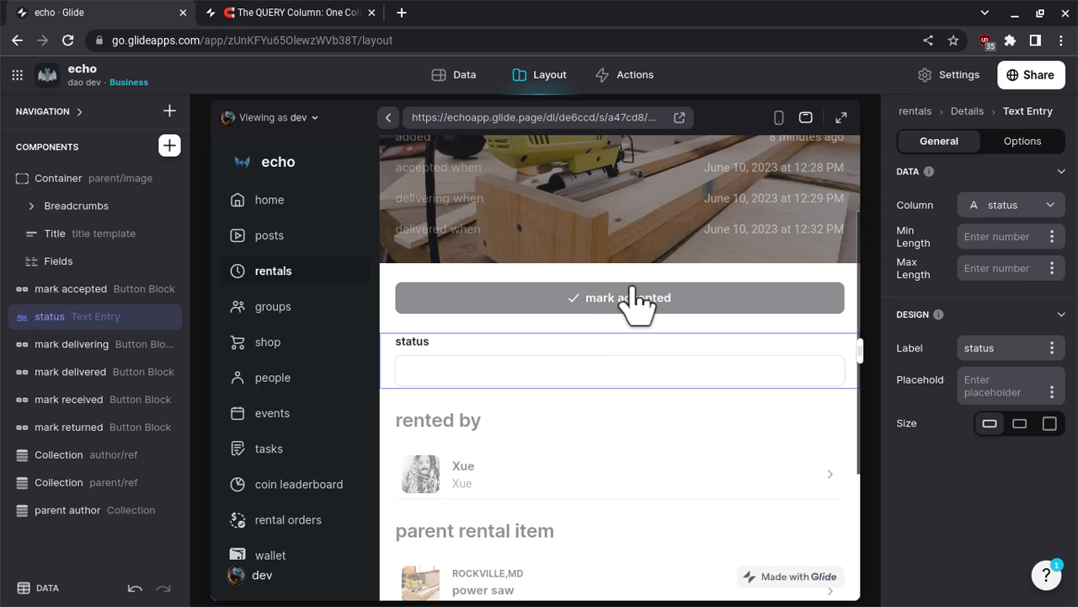
pyautogui.click(635, 300)
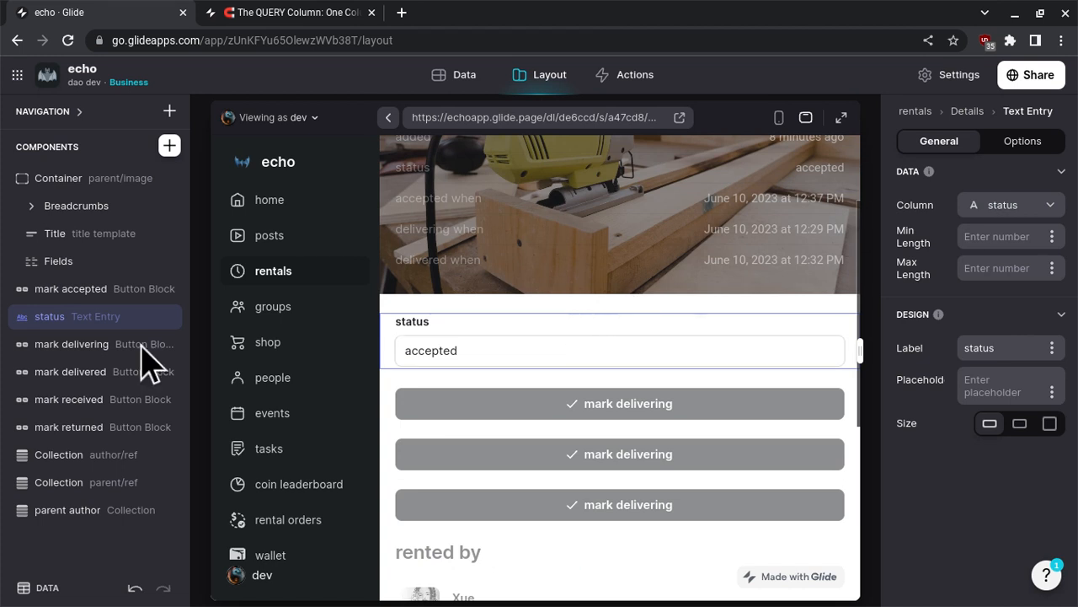
# - Change the action title of the mark delivered button block to mark delivered
pyautogui.click(67, 372)
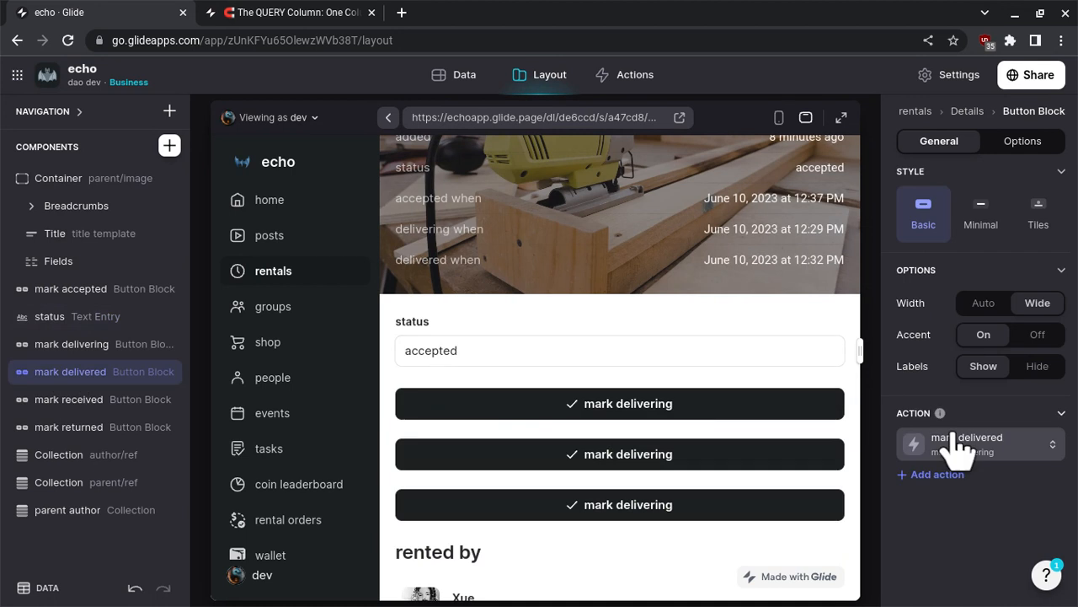
pyautogui.click(967, 444)
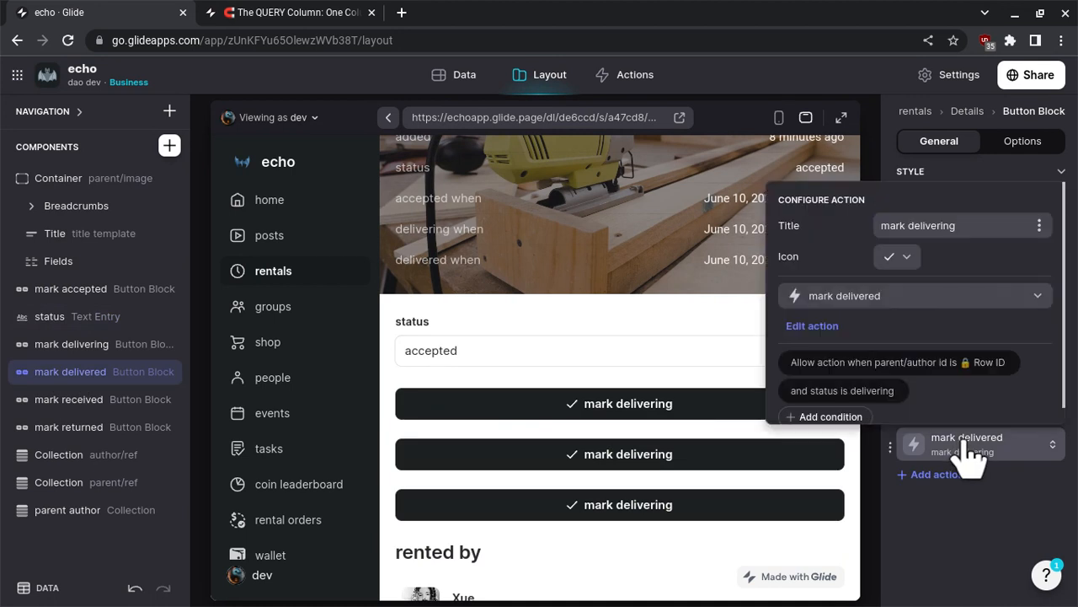
pyautogui.click(990, 228)
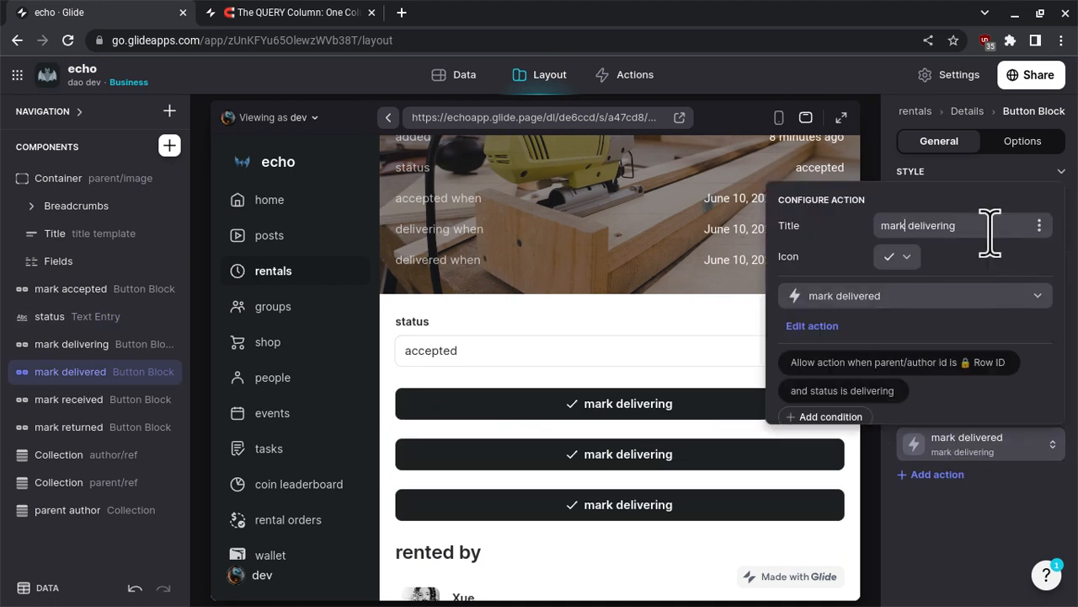
pyautogui.press('BackSpace')
pyautogui.press('BackSpace')
pyautogui.write('ed')
# - Search the Legacy icons for deliv and give the mark delivered action the Shipping Delivery icon of a package with a hand
pyautogui.click(898, 256)
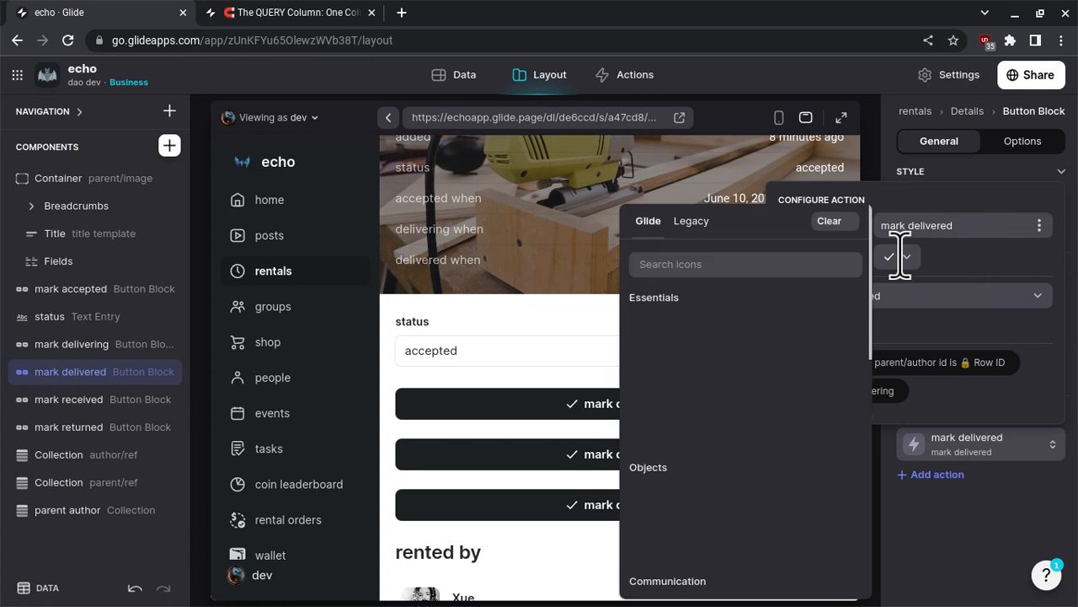
pyautogui.click(693, 222)
pyautogui.click(701, 263)
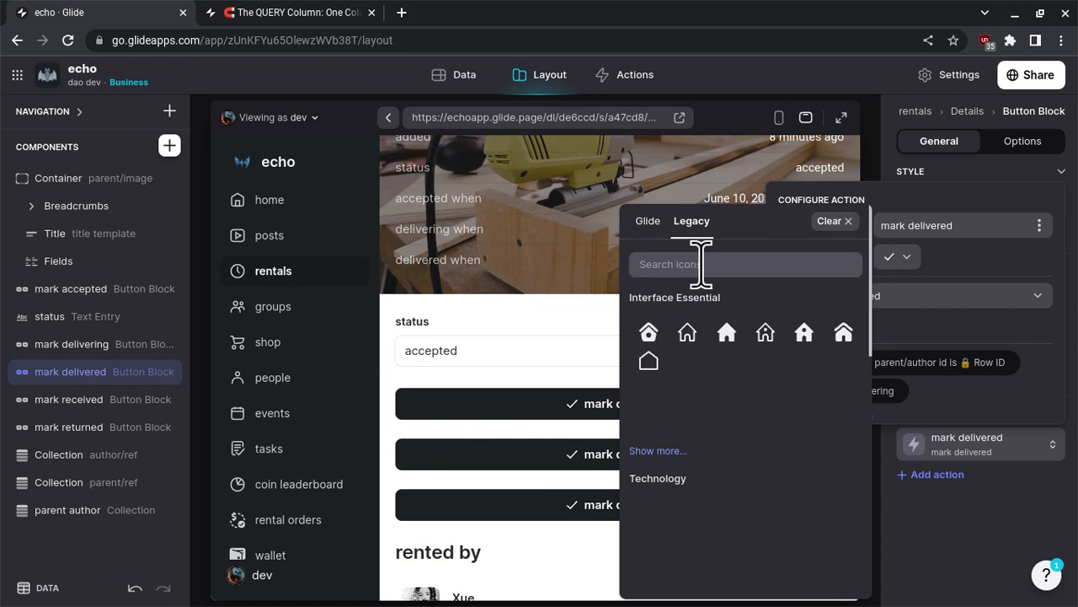
pyautogui.write('del')
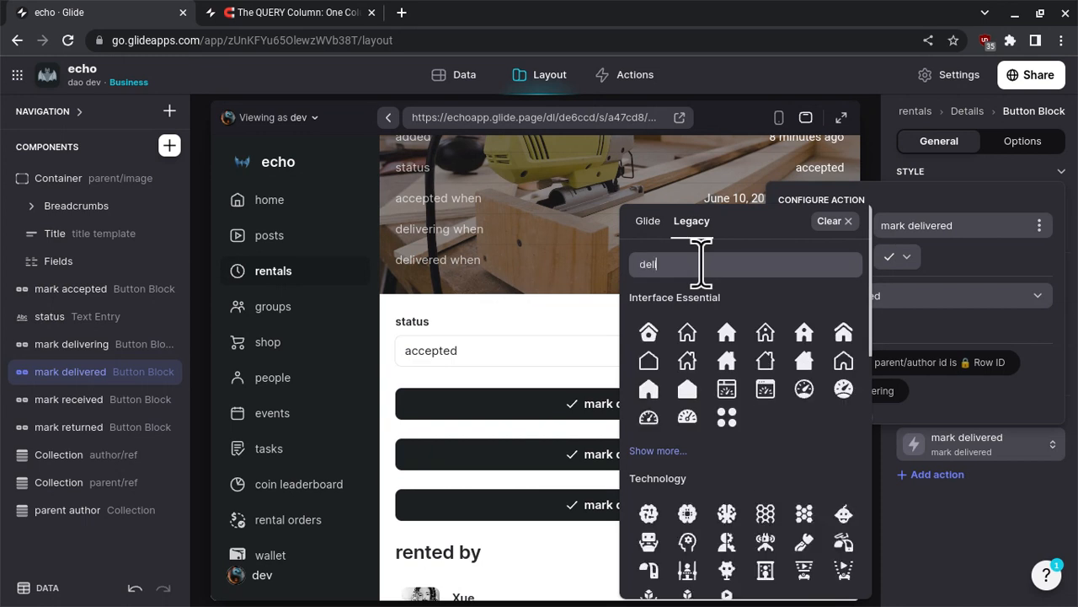
pyautogui.write('iv')
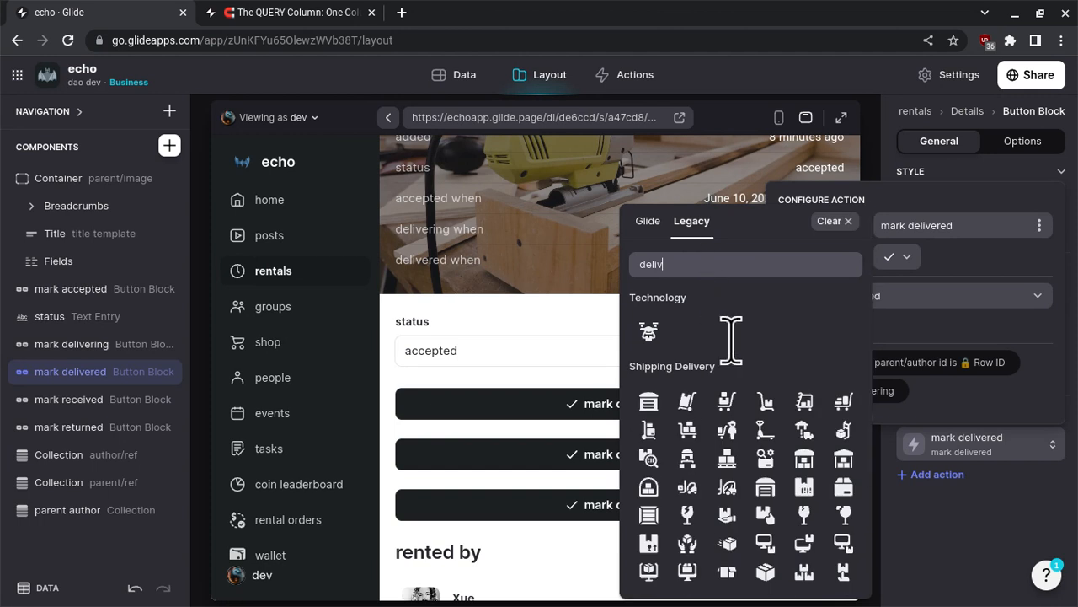
pyautogui.scroll(-1, 730, 339)
pyautogui.scroll(-1, 730, 340)
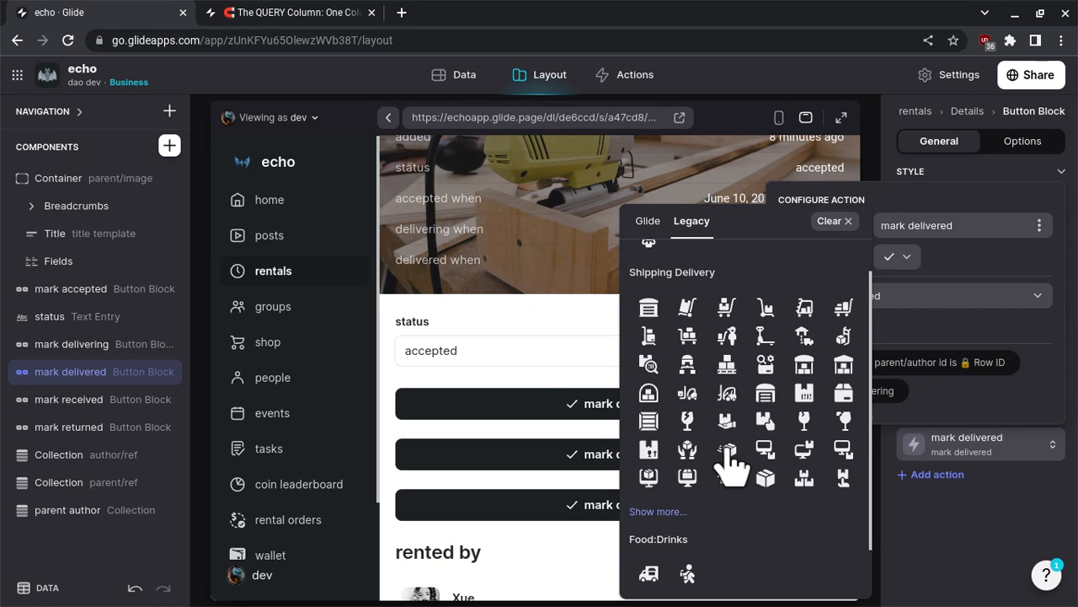
pyautogui.scroll(-1, 730, 464)
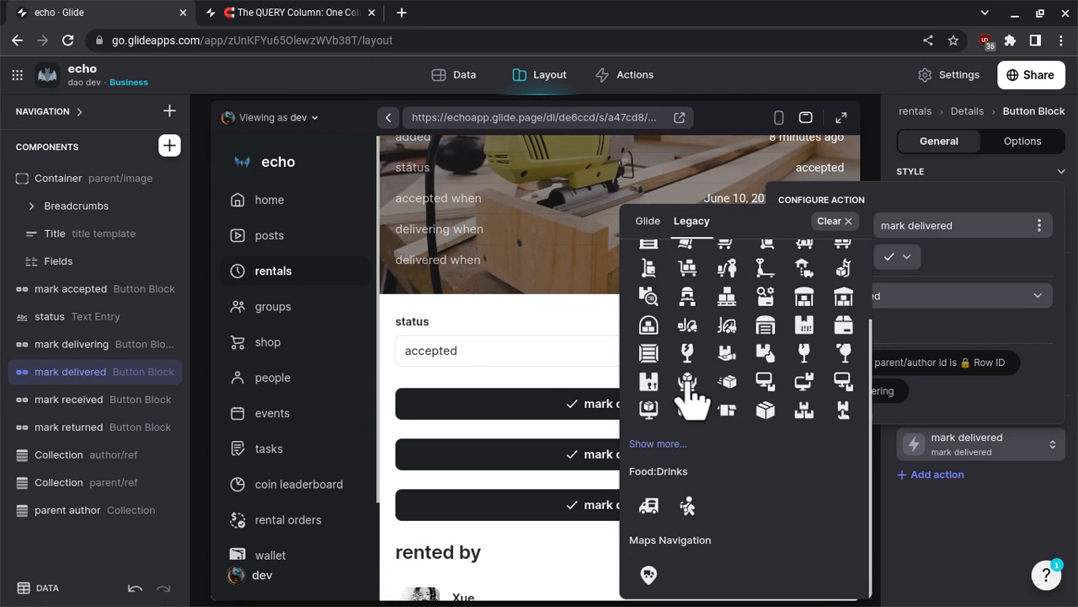
pyautogui.click(766, 353)
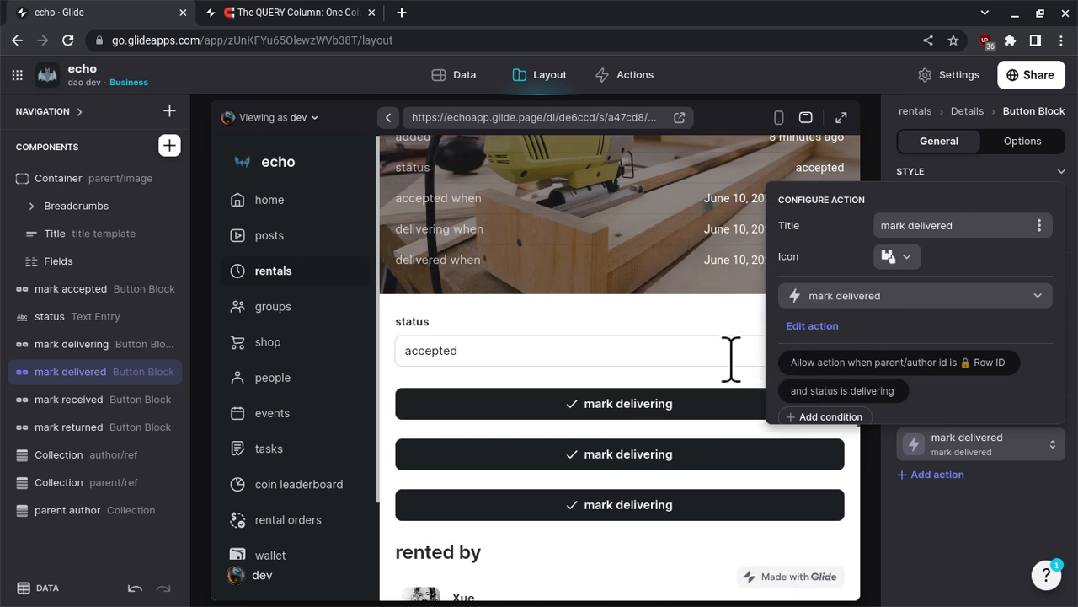
pyautogui.click(926, 509)
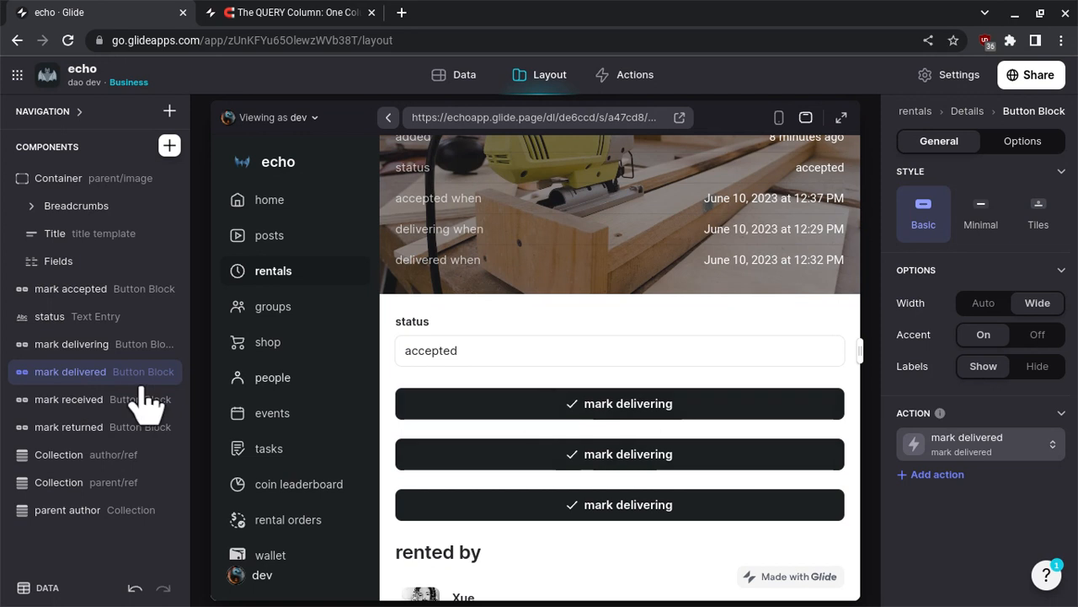
# - Change the action title of the mark received button block to mark received
pyautogui.click(100, 413)
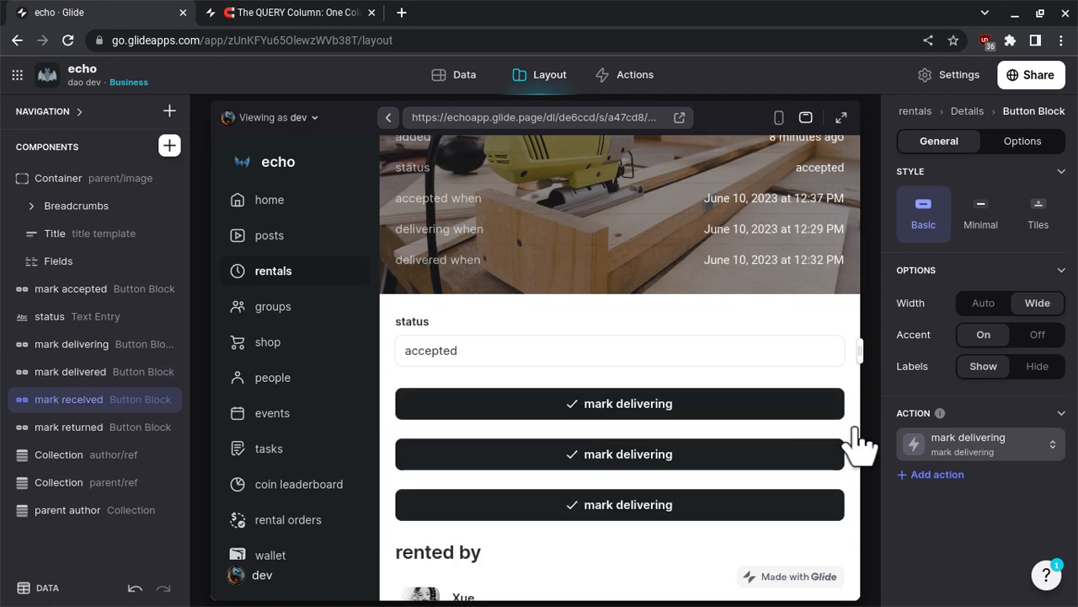
pyautogui.click(965, 455)
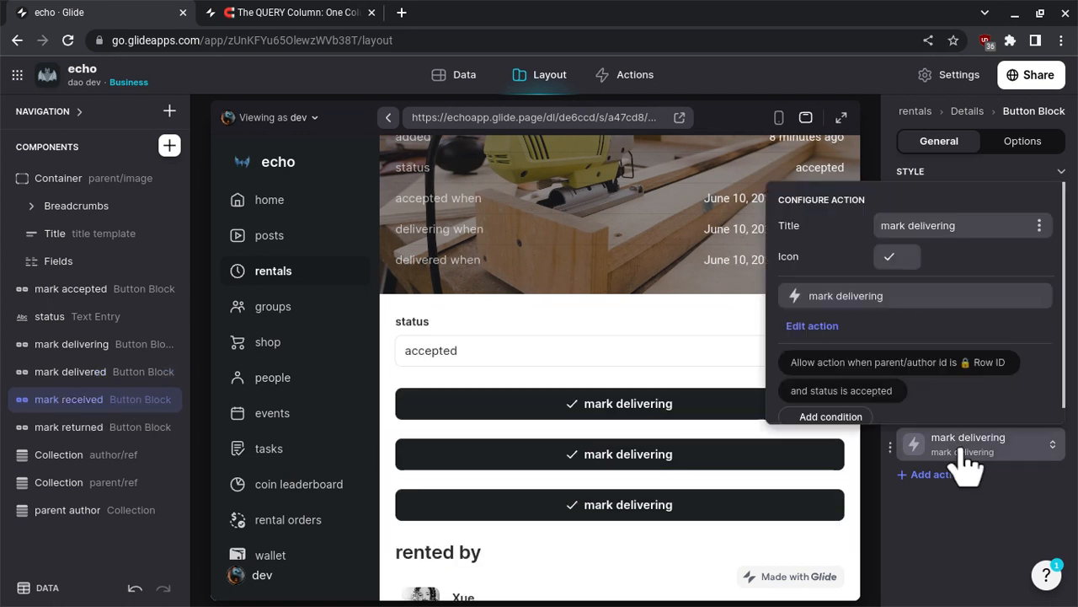
pyautogui.click(902, 295)
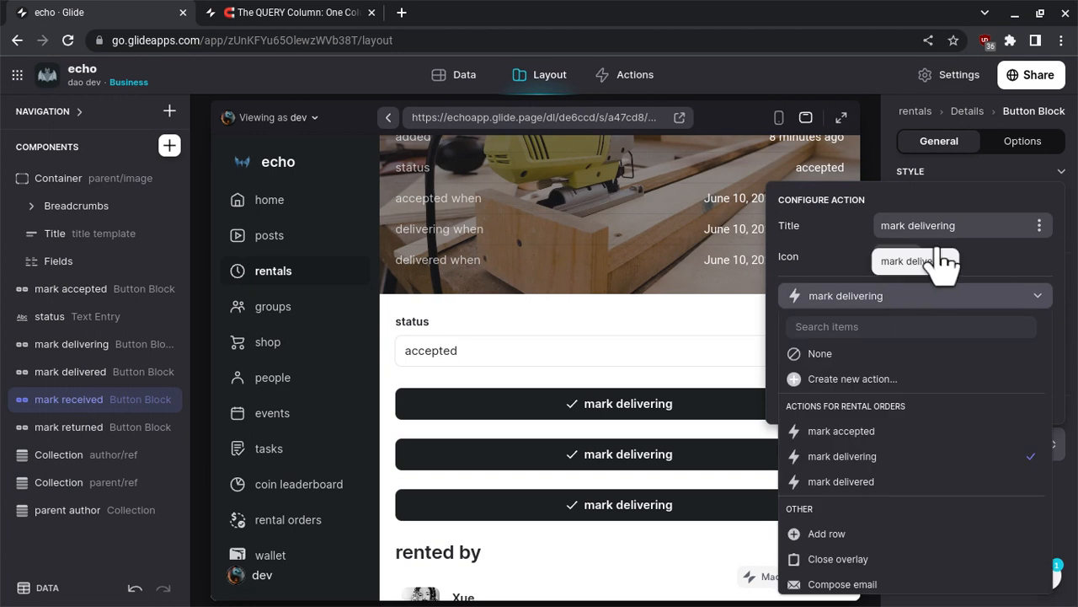
pyautogui.doubleClick(954, 225)
pyautogui.write('received')
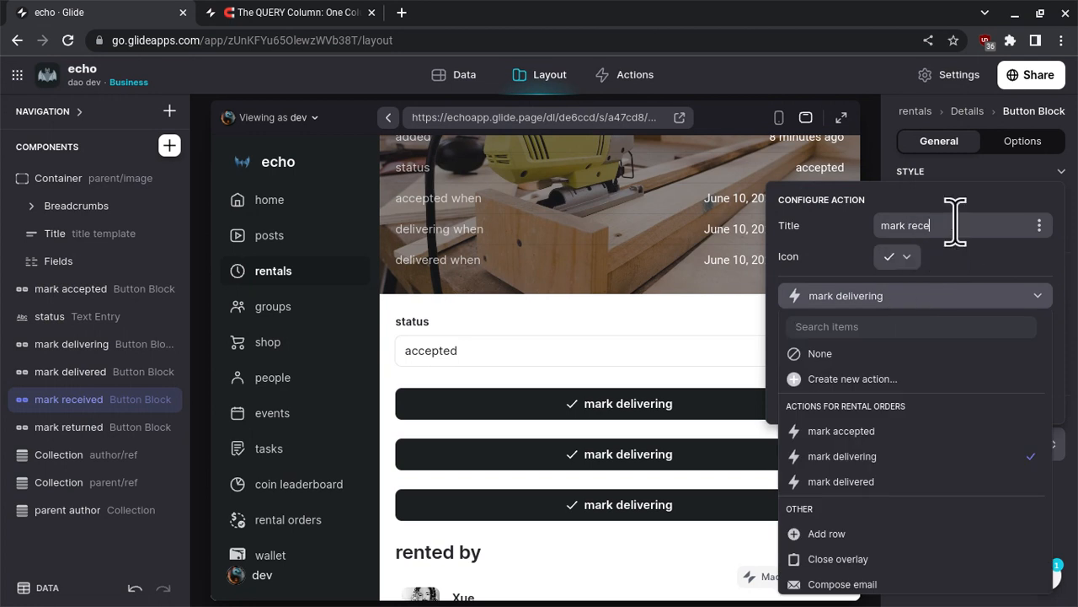
# - Search the Legacy icons for deliver and give the mark received action the Shipping Delivery icon of a package held by two hands
pyautogui.click(906, 255)
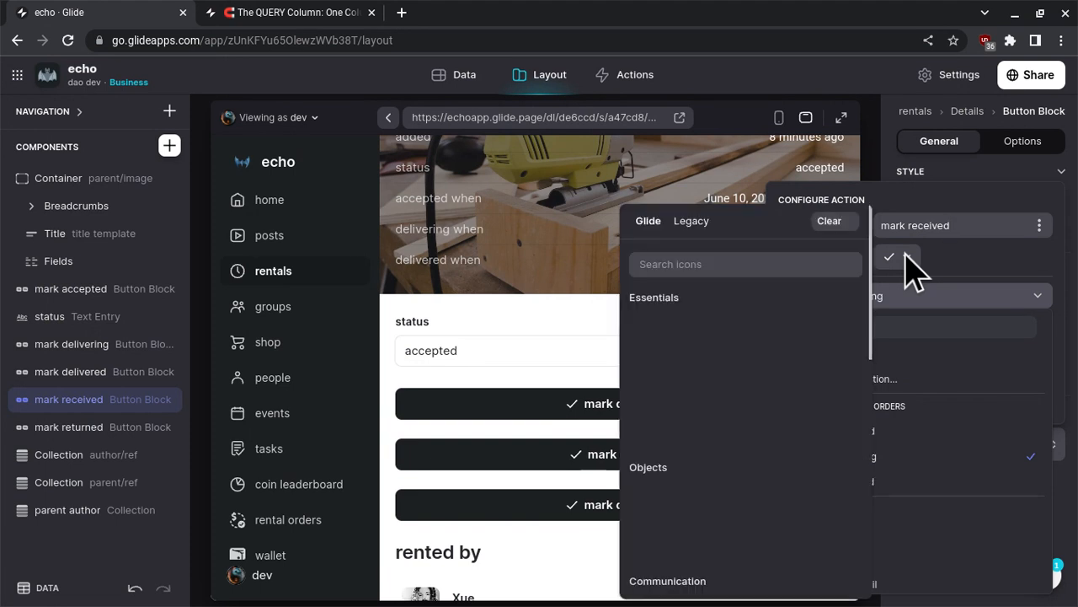
pyautogui.click(687, 240)
pyautogui.click(686, 264)
pyautogui.write('de')
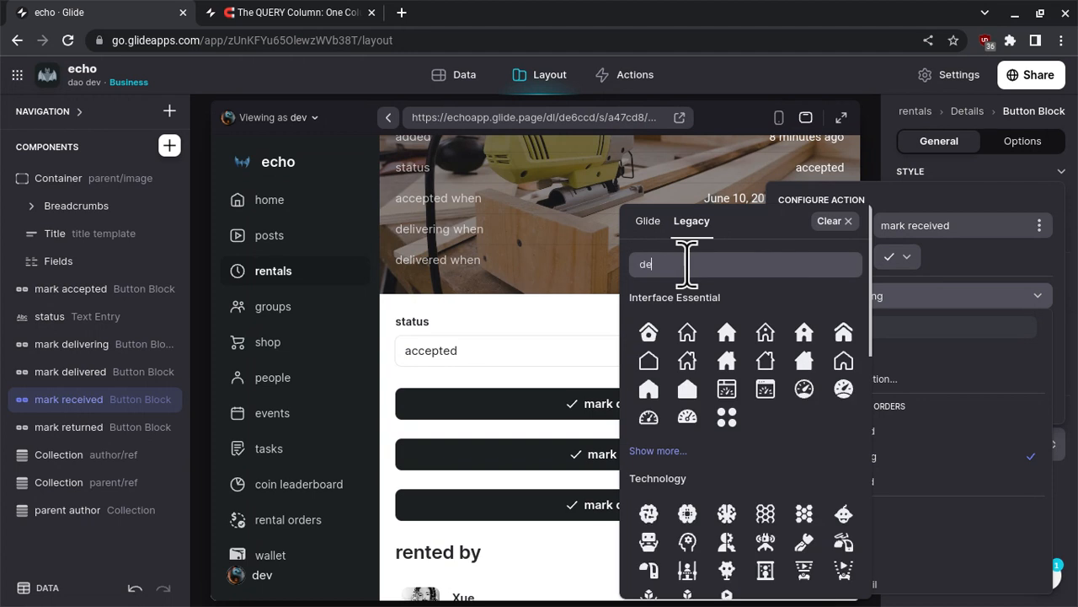
pyautogui.write('liver')
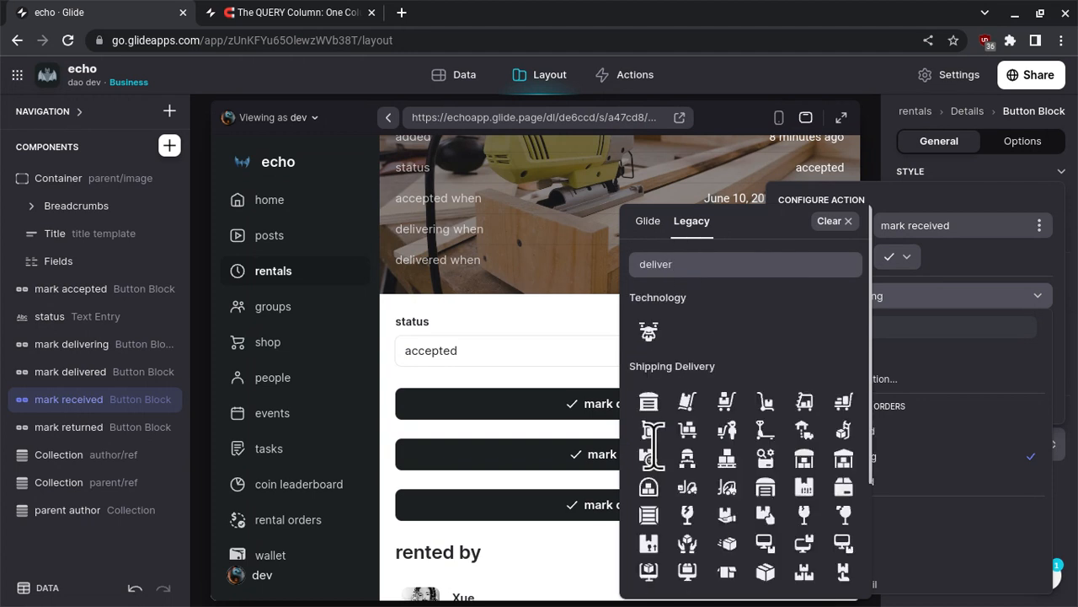
pyautogui.scroll(-1, 661, 455)
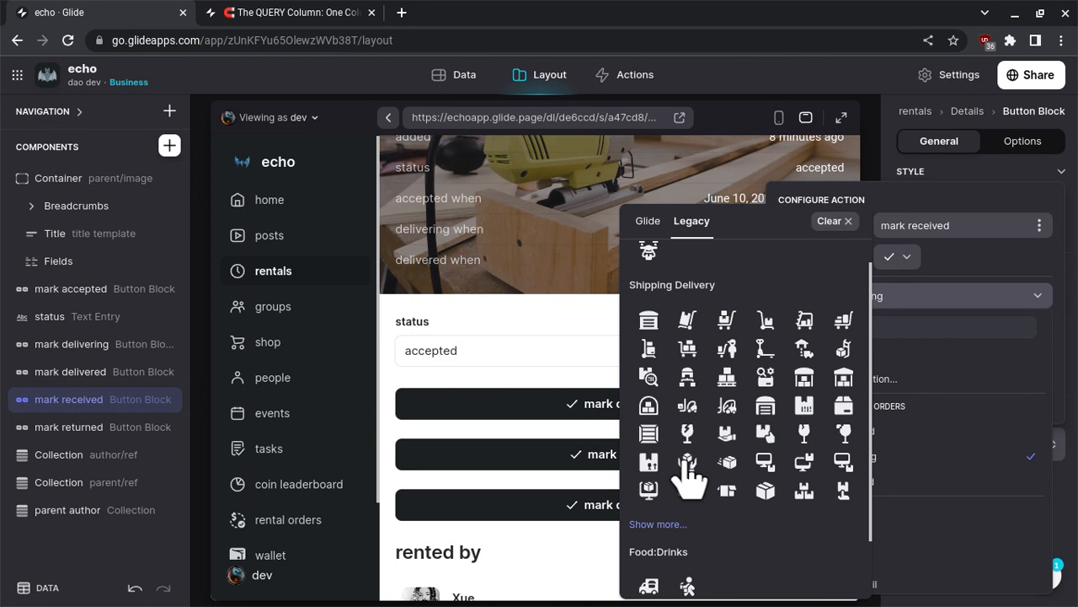
pyautogui.click(685, 461)
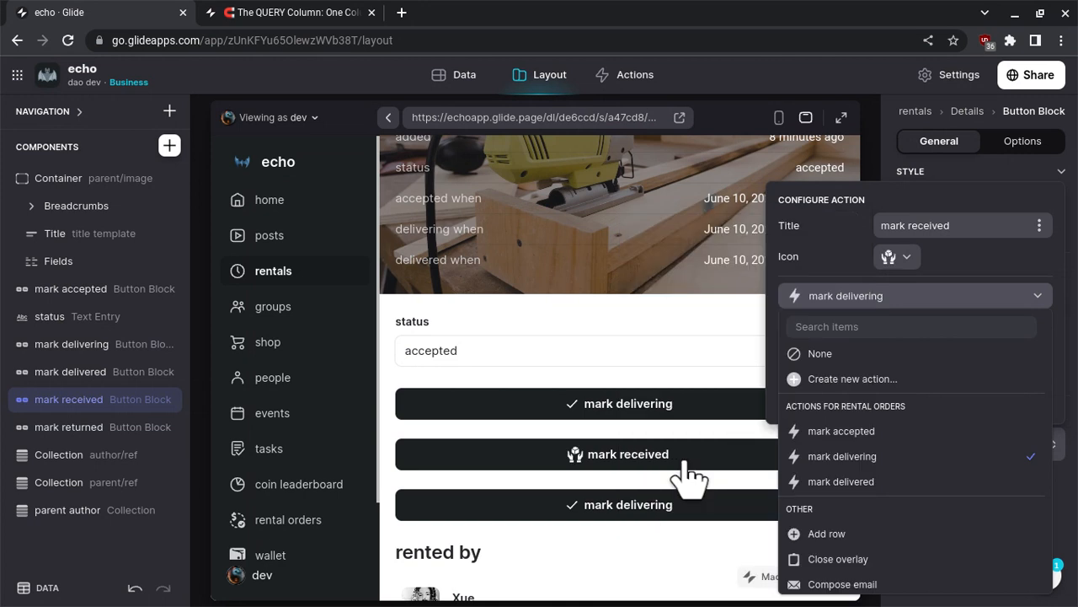
pyautogui.click(689, 539)
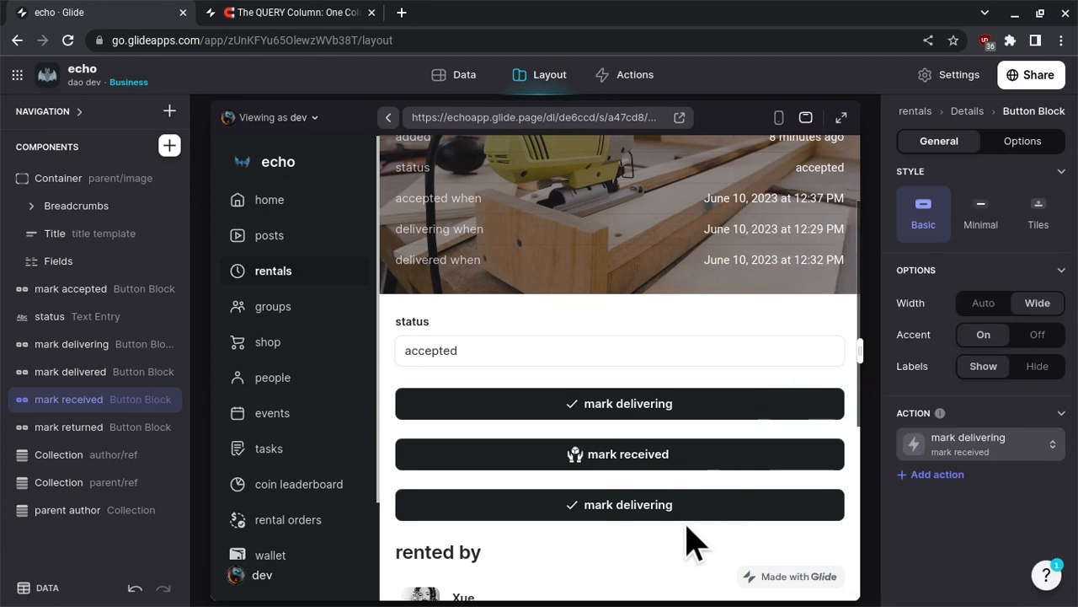
# - Change the action title of the mark returned button block to mark returned
pyautogui.click(74, 434)
pyautogui.click(944, 455)
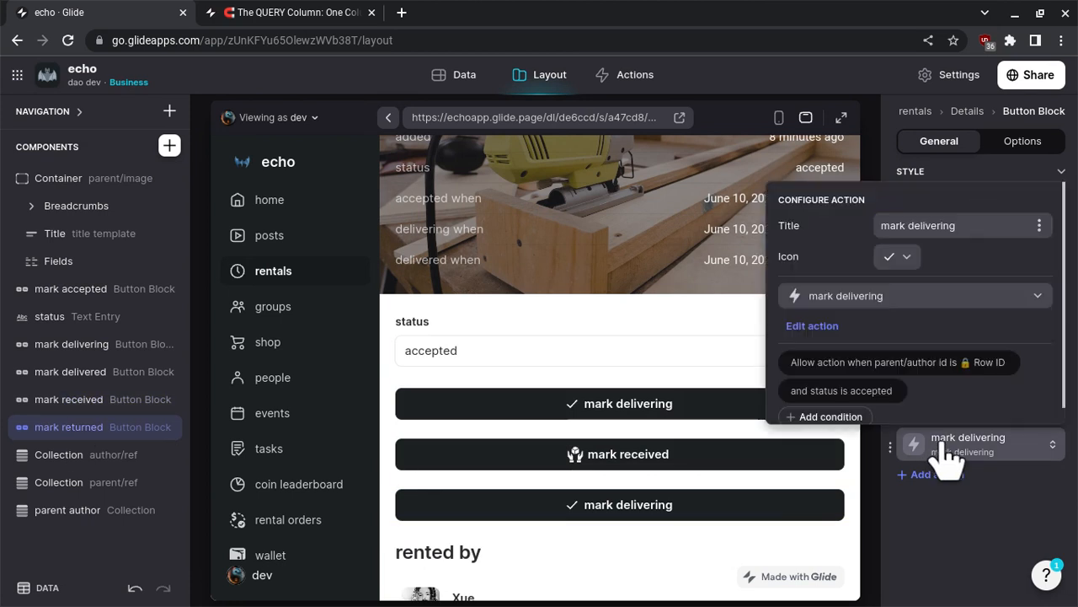
pyautogui.doubleClick(937, 225)
pyautogui.write('re')
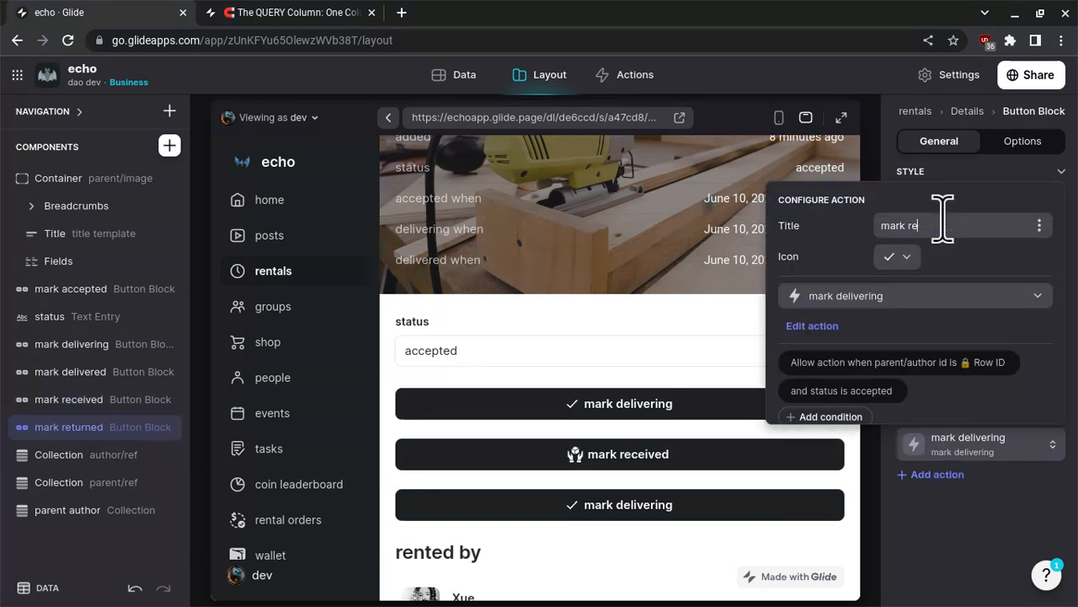
pyautogui.write('turned')
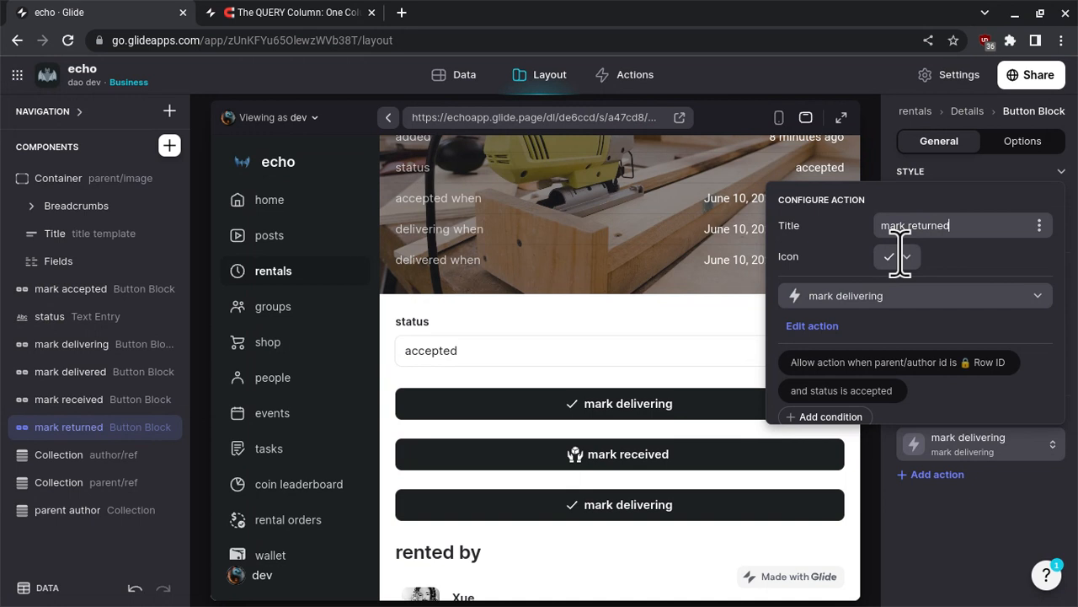
# - Search the Legacy icons for return and give the mark returned action the Interface Essential icon of a return arrow in a filled square
pyautogui.click(898, 256)
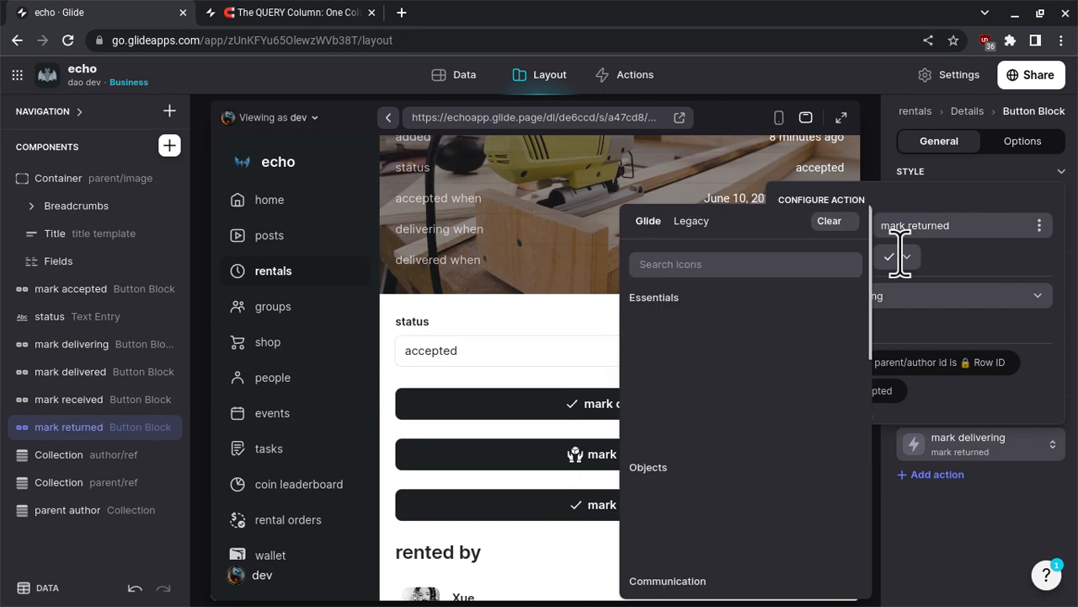
pyautogui.click(700, 235)
pyautogui.write('r')
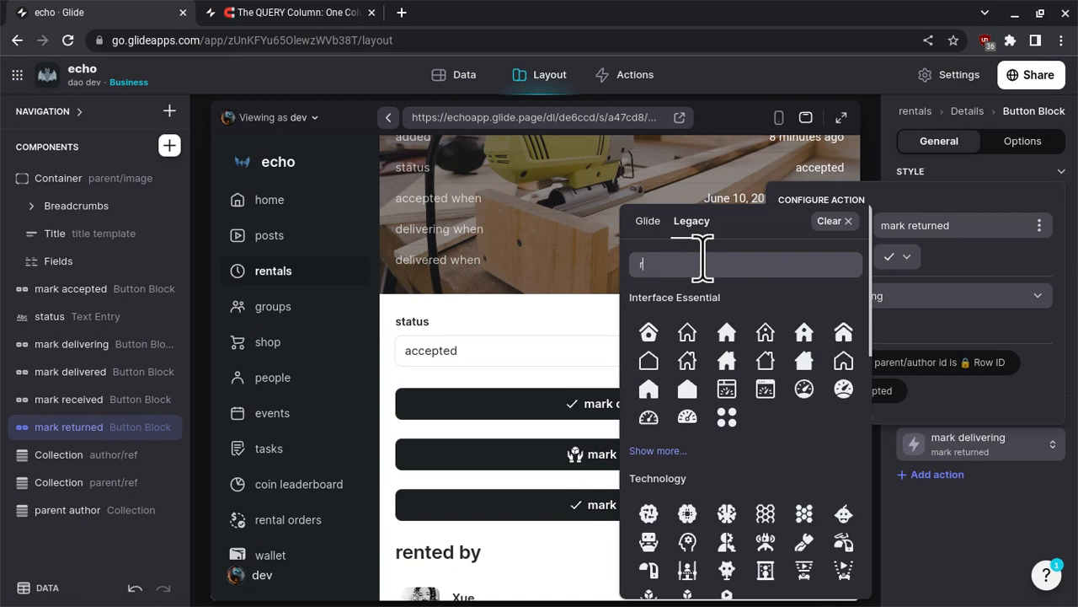
pyautogui.write('eturned')
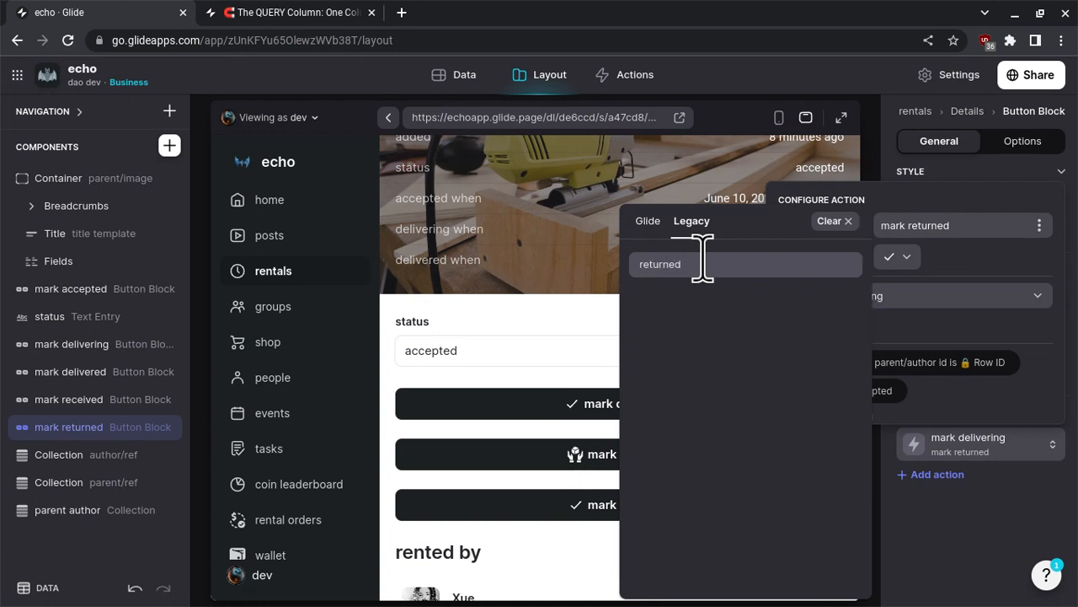
pyautogui.press('BackSpace')
pyautogui.press('BackSpace')
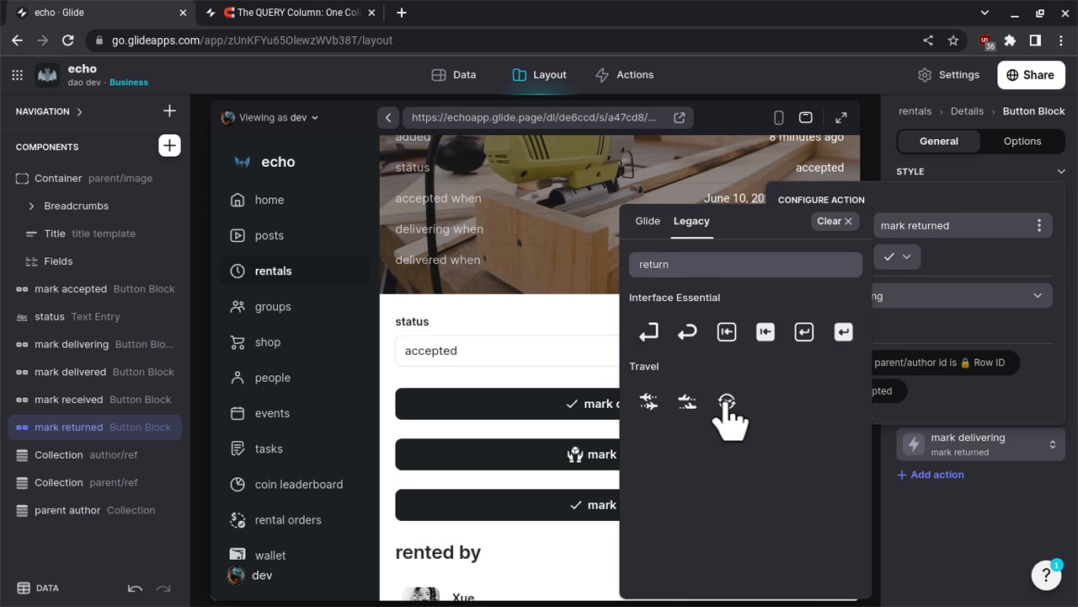
pyautogui.click(844, 332)
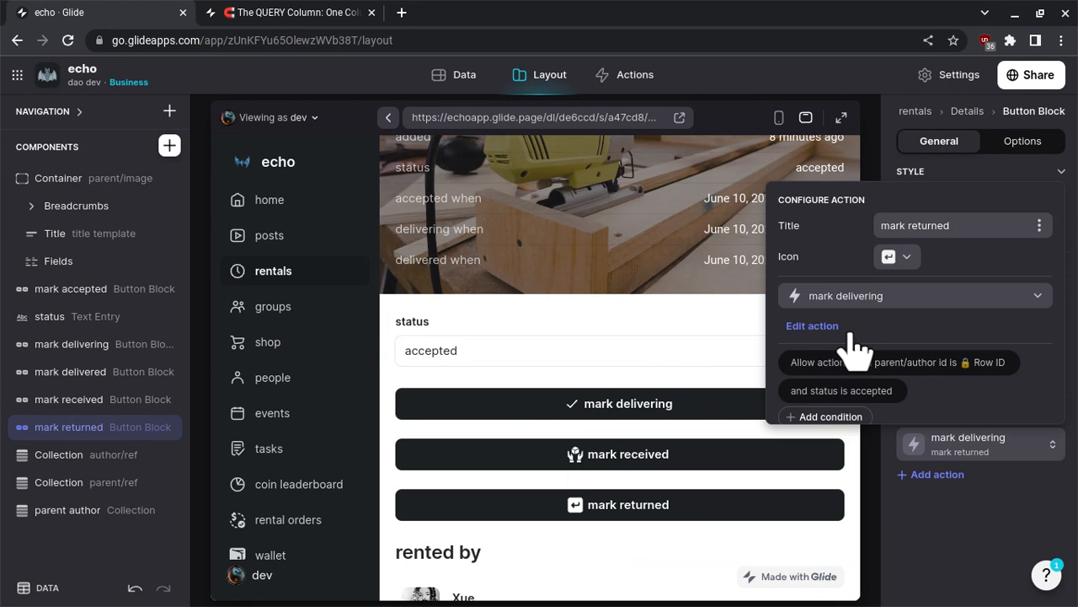
# - Close the action settings and mark the order as delivering in the preview
pyautogui.click(674, 350)
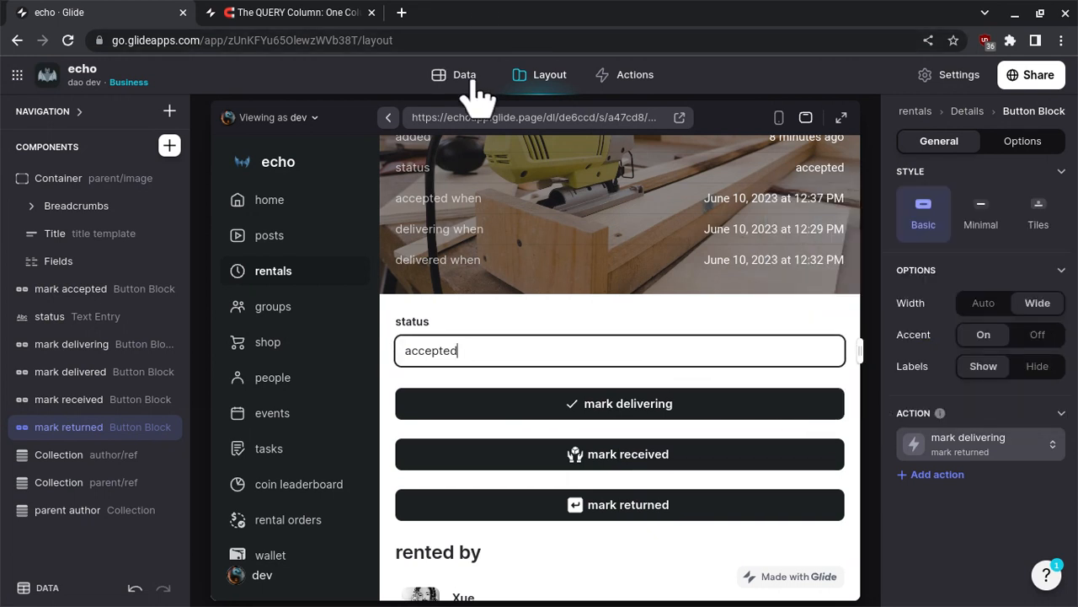
pyautogui.click(638, 405)
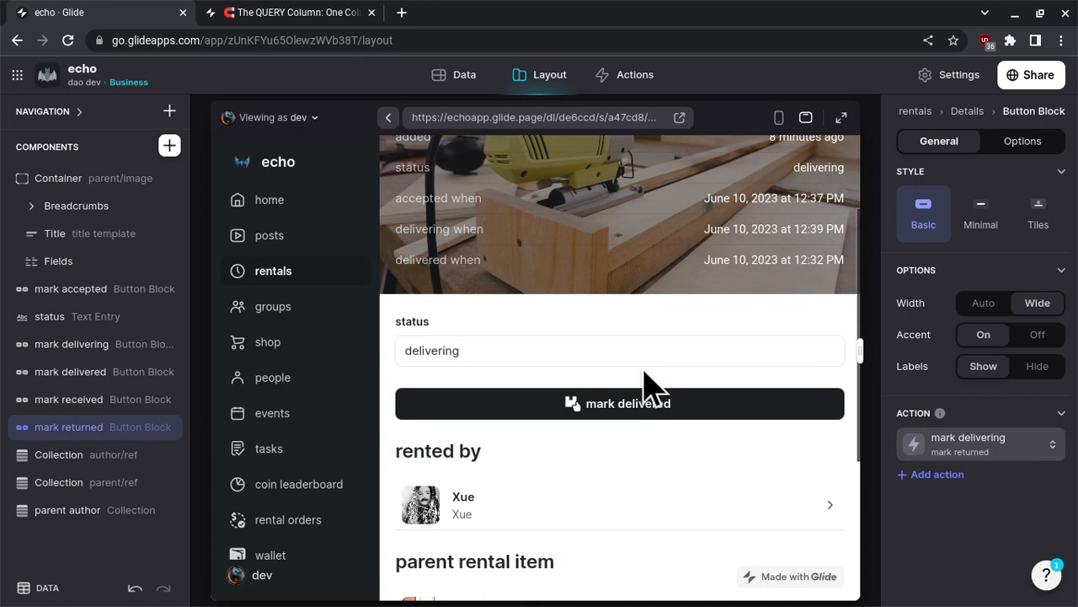
# - Insert an Image Picker for the delivered image column between the mark delivering and mark delivered button blocks
pyautogui.click(170, 146)
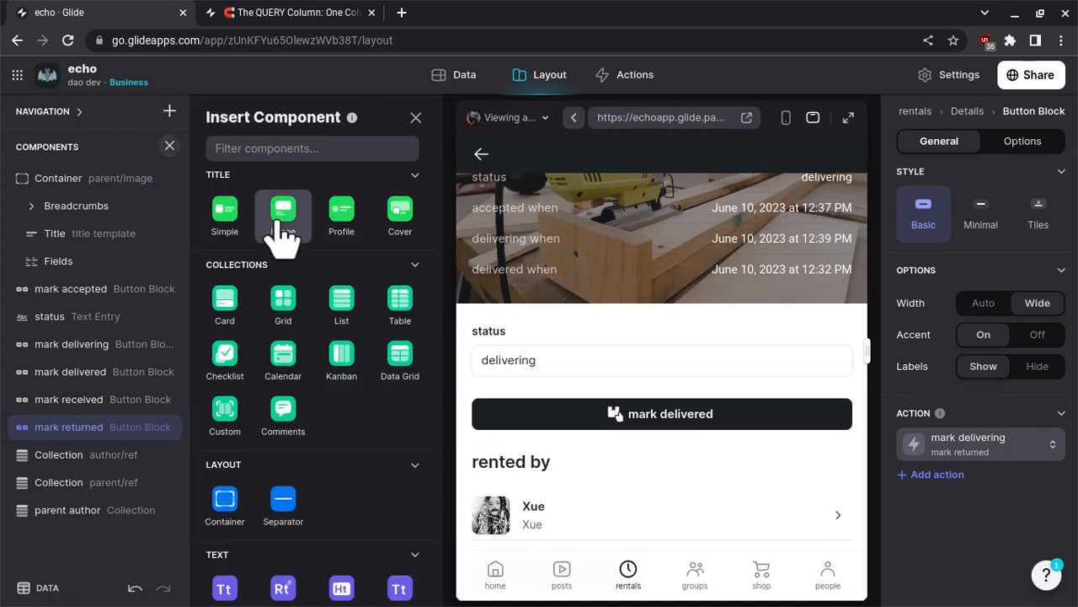
pyautogui.write('image')
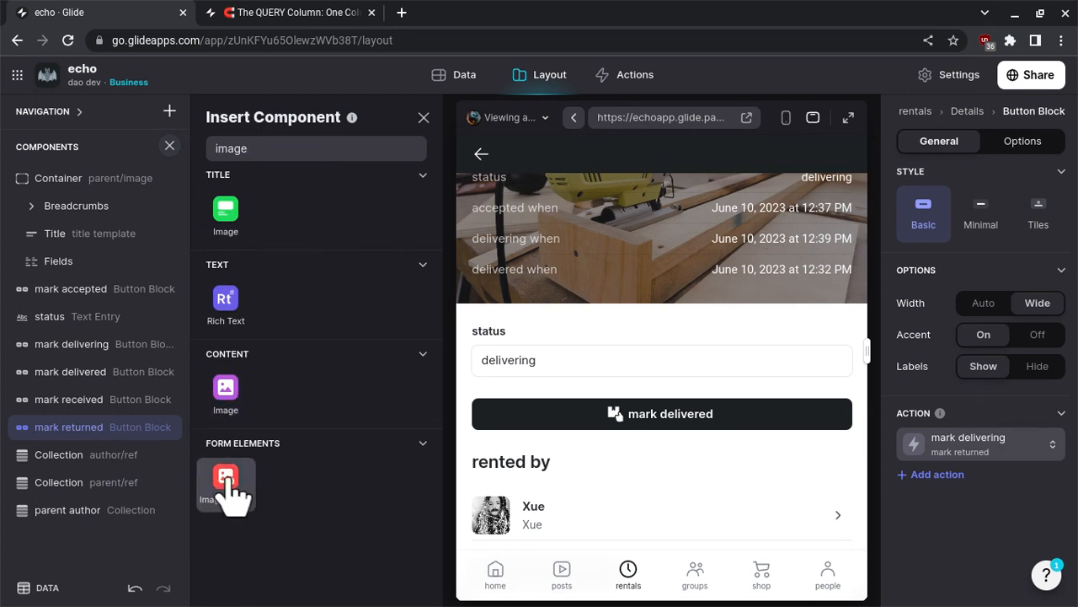
pyautogui.moveTo(227, 477); pyautogui.dragTo(120, 373)
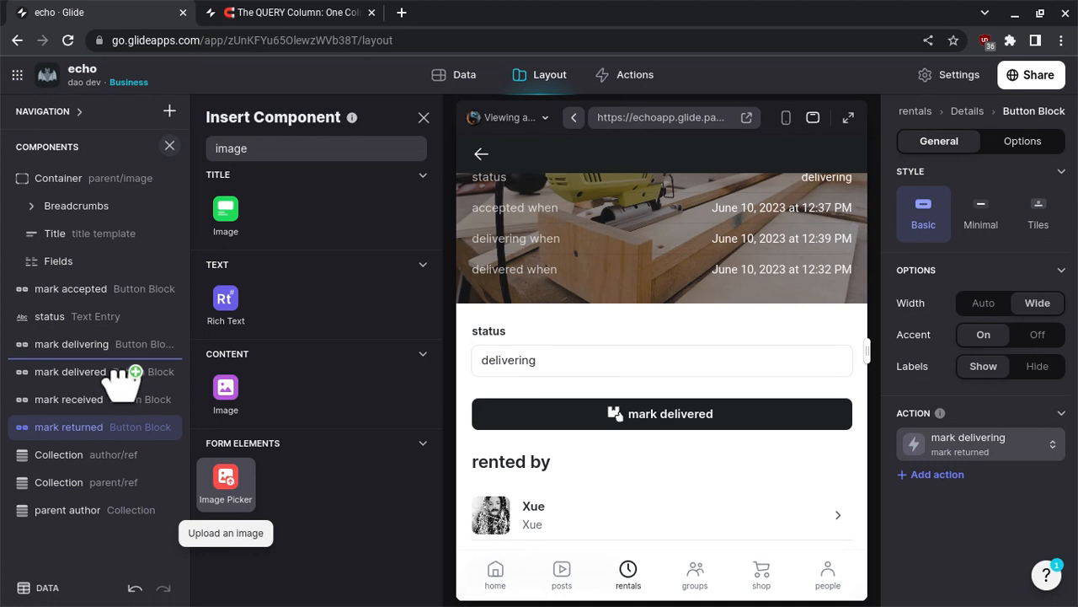
pyautogui.moveTo(120, 381); pyautogui.dragTo(121, 379)
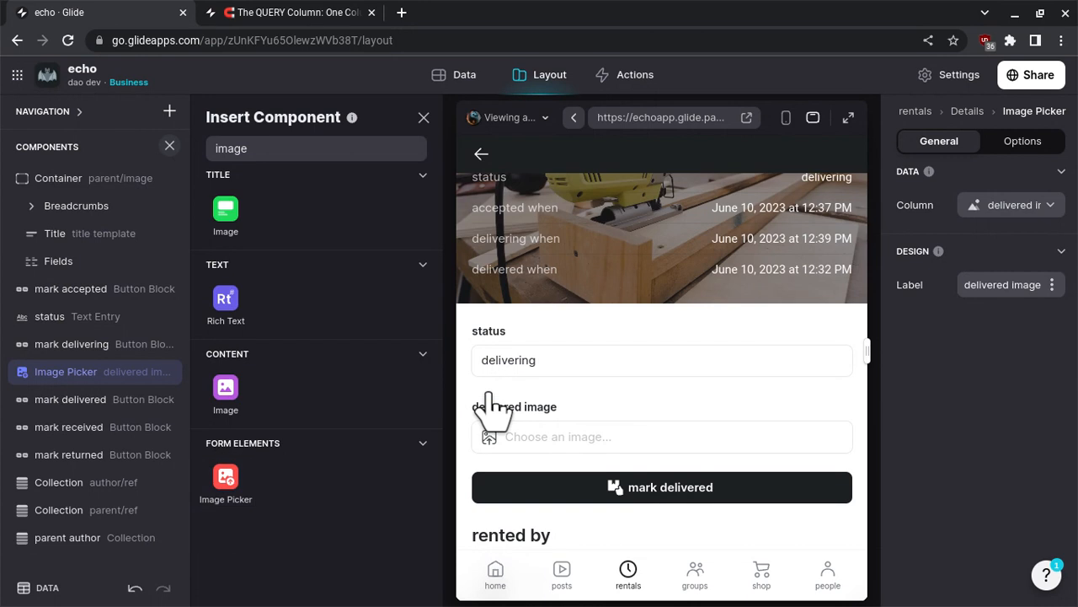
# - Add a condition to the mark delivered button's action that allows it only when delivered image is not empty
pyautogui.scroll(3, 491, 412)
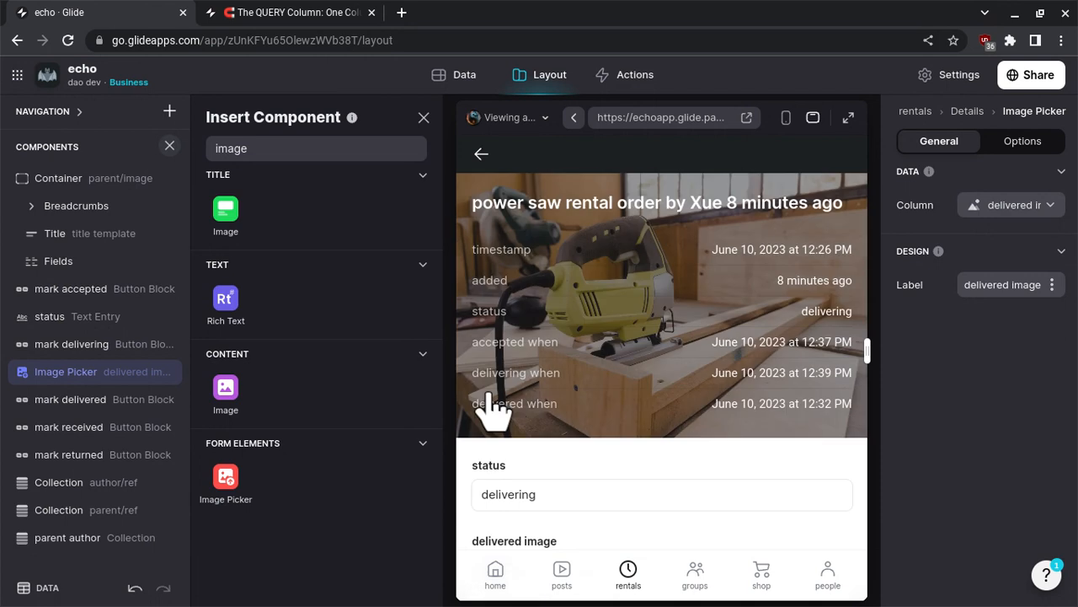
pyautogui.scroll(-5, 491, 411)
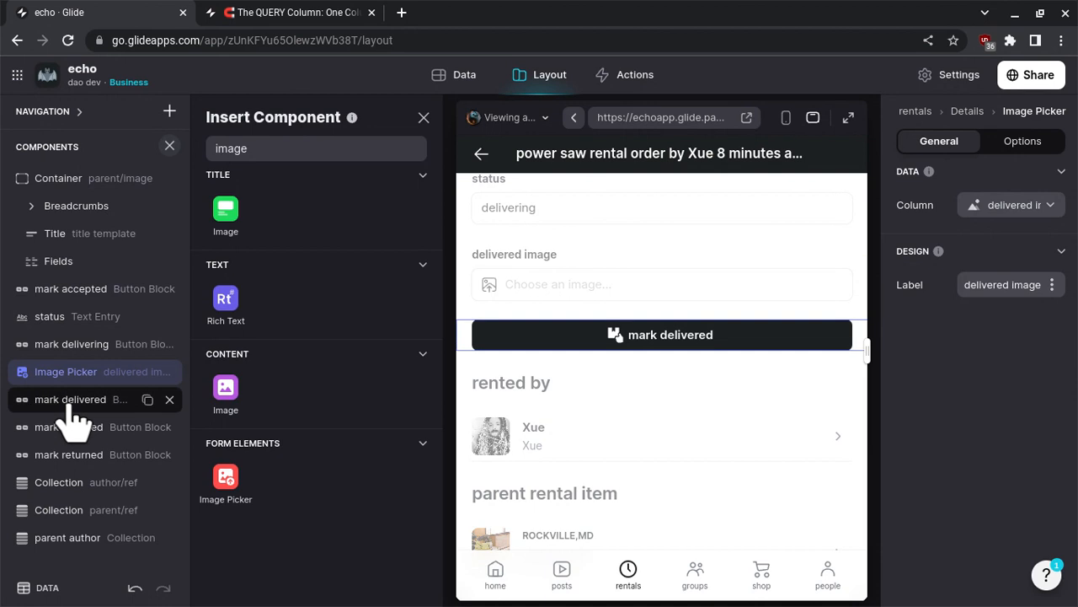
pyautogui.click(797, 337)
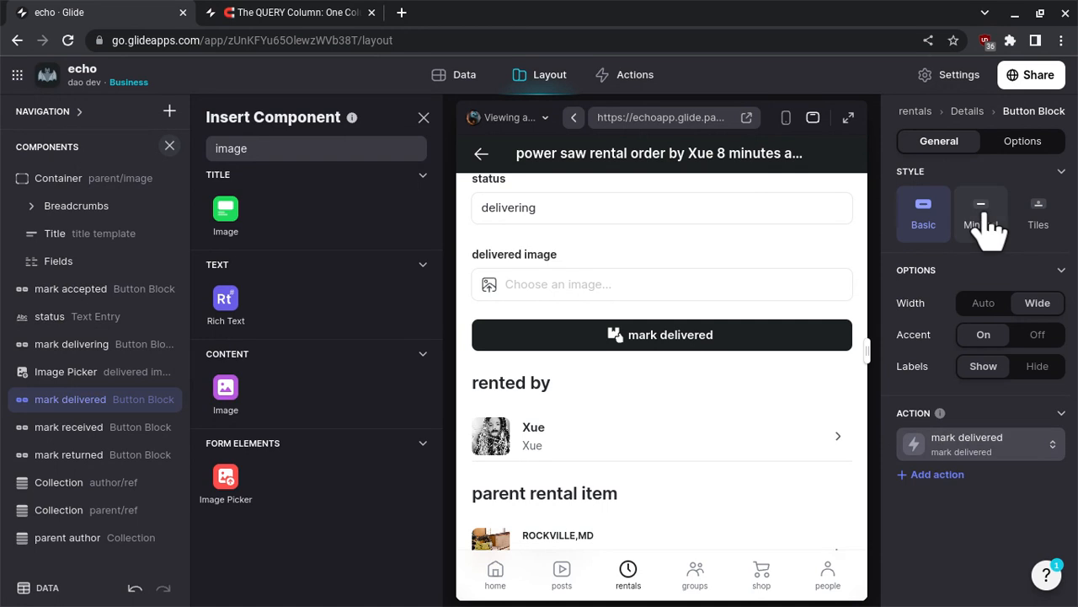
pyautogui.click(971, 445)
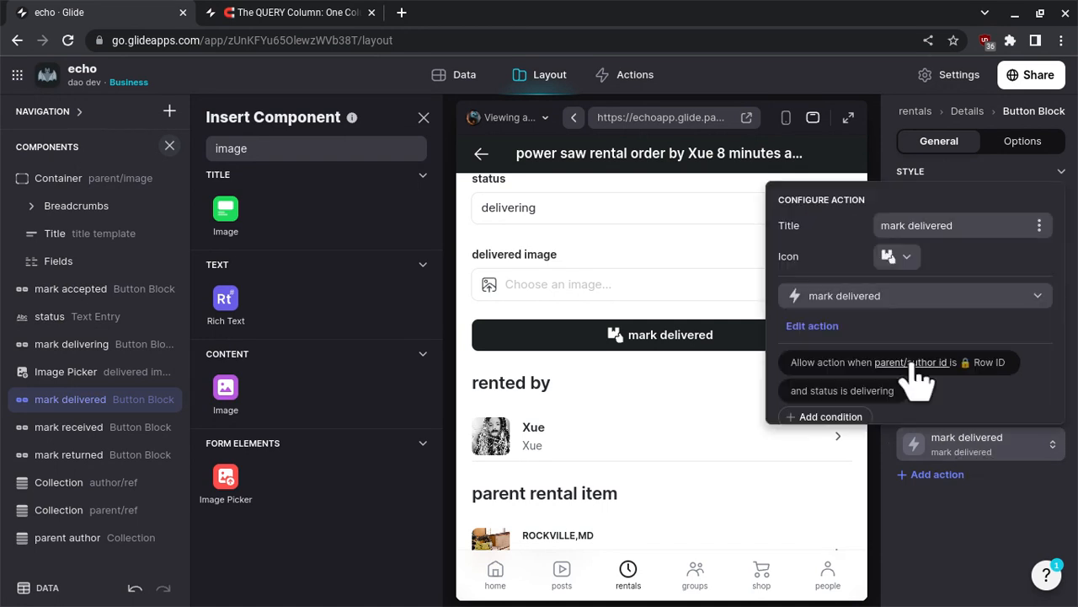
pyautogui.scroll(-1, 910, 370)
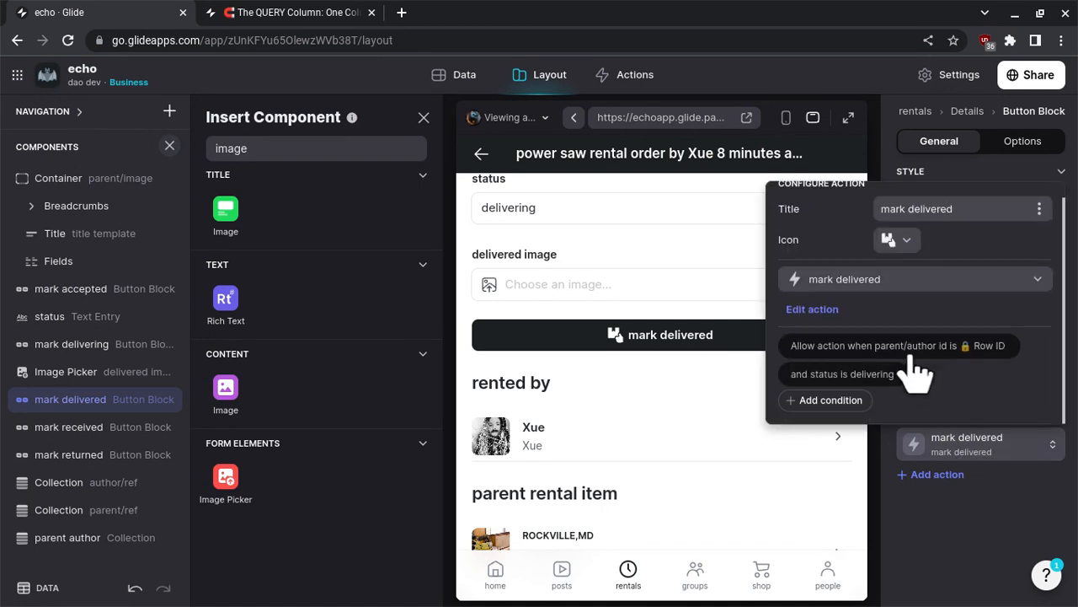
pyautogui.click(843, 403)
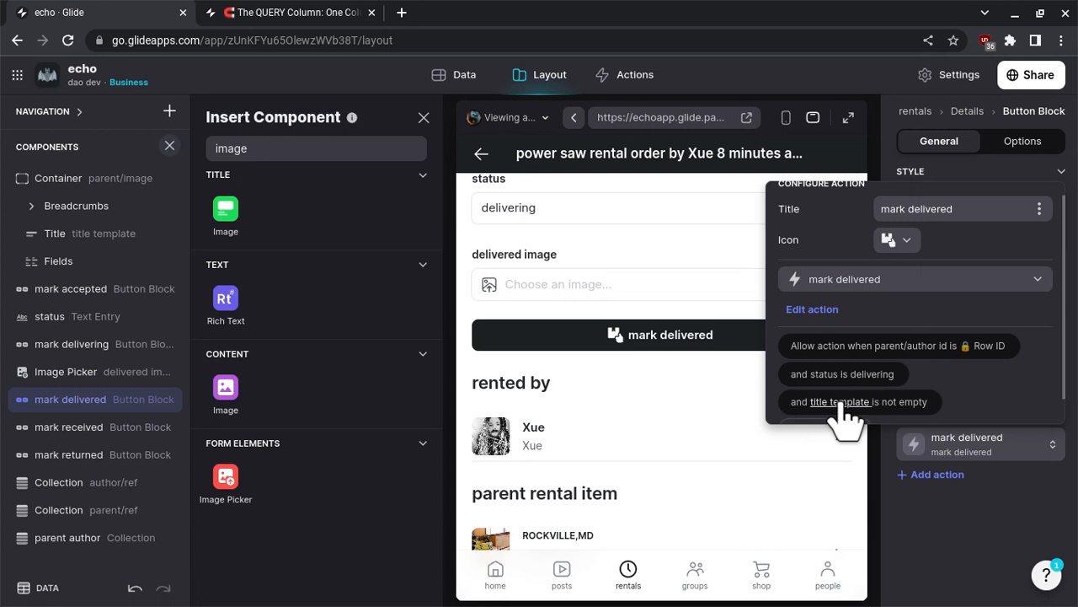
pyautogui.scroll(-1, 893, 376)
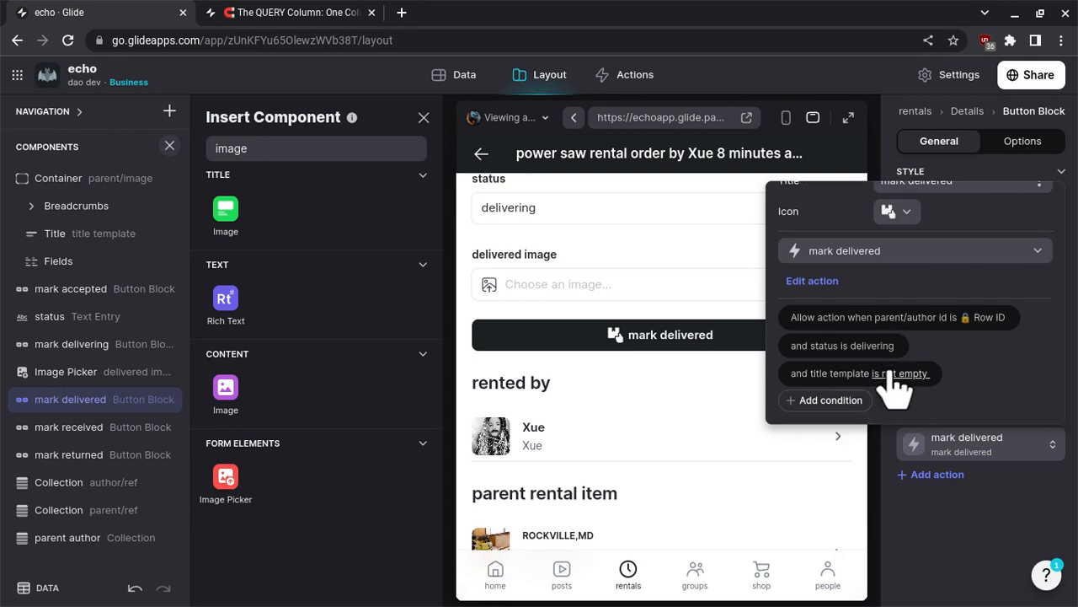
pyautogui.click(894, 376)
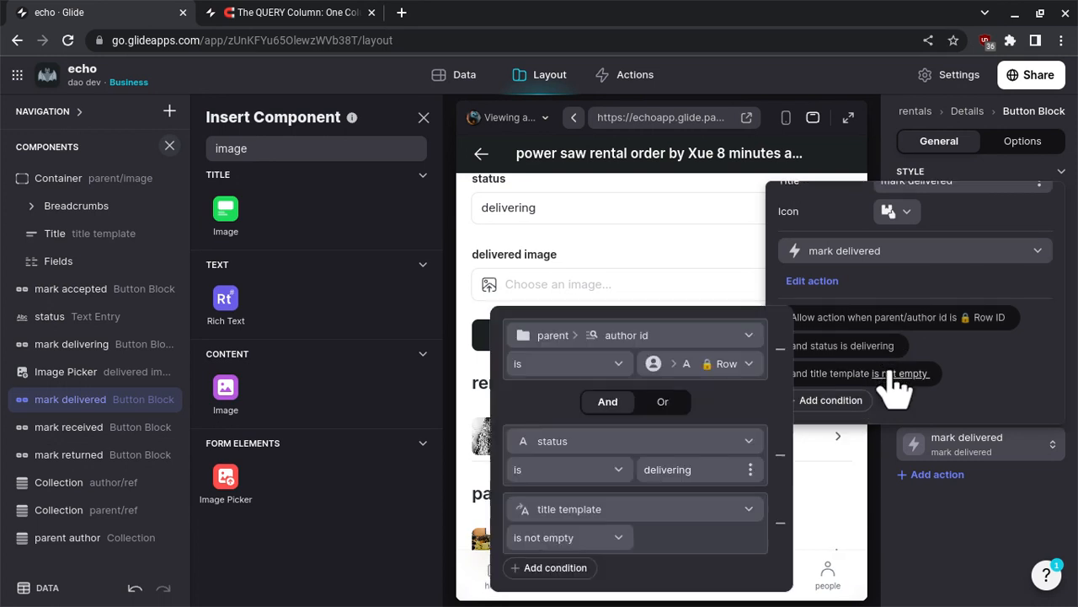
pyautogui.click(697, 510)
pyautogui.write('deli')
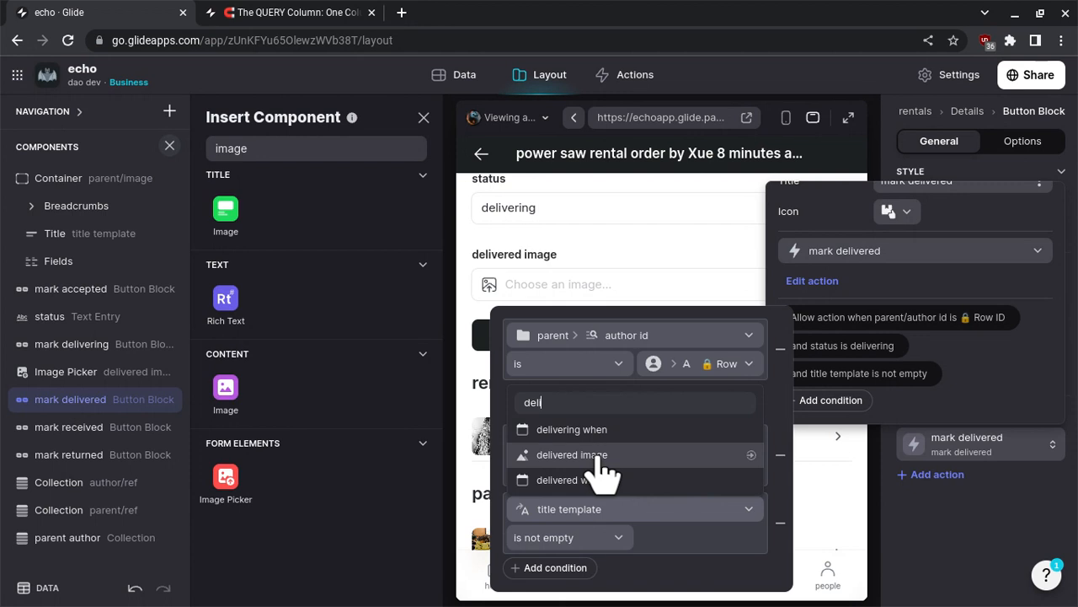
pyautogui.click(600, 455)
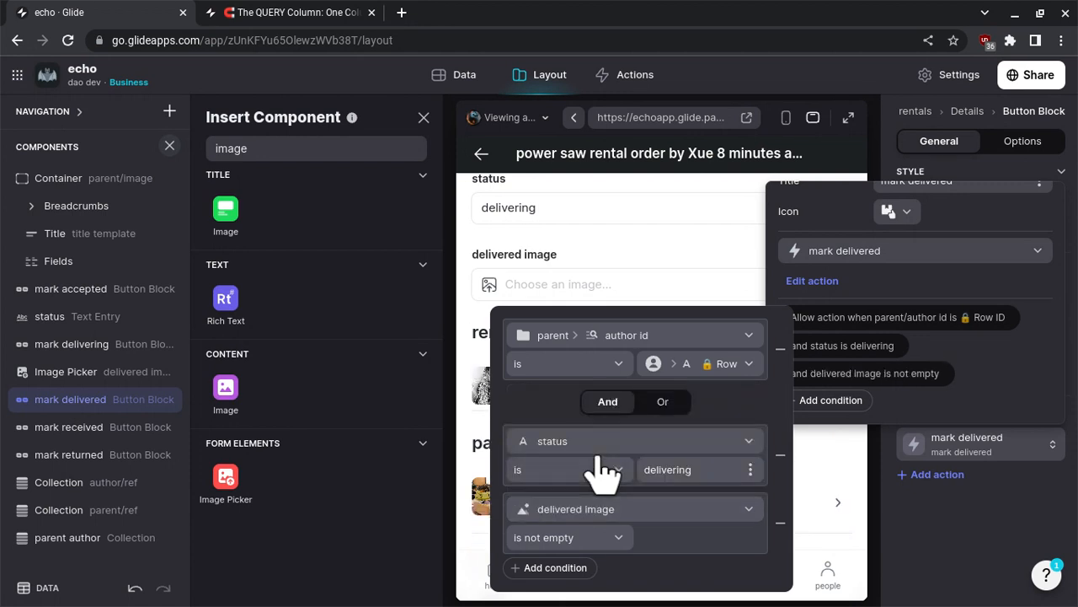
pyautogui.click(462, 434)
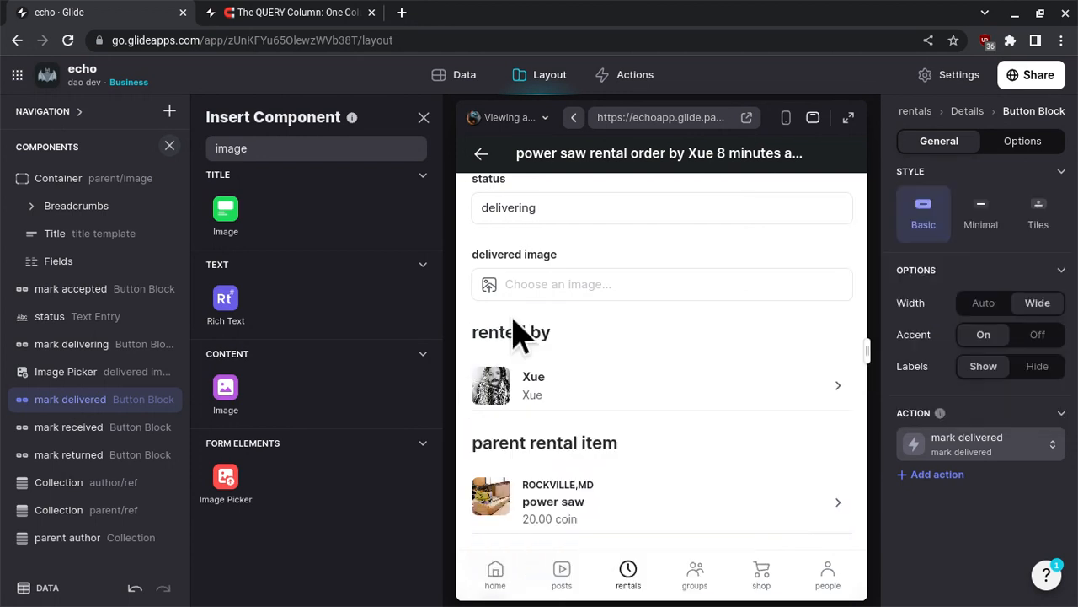
# - Start choosing a delivered image for the order in the preview
pyautogui.click(547, 295)
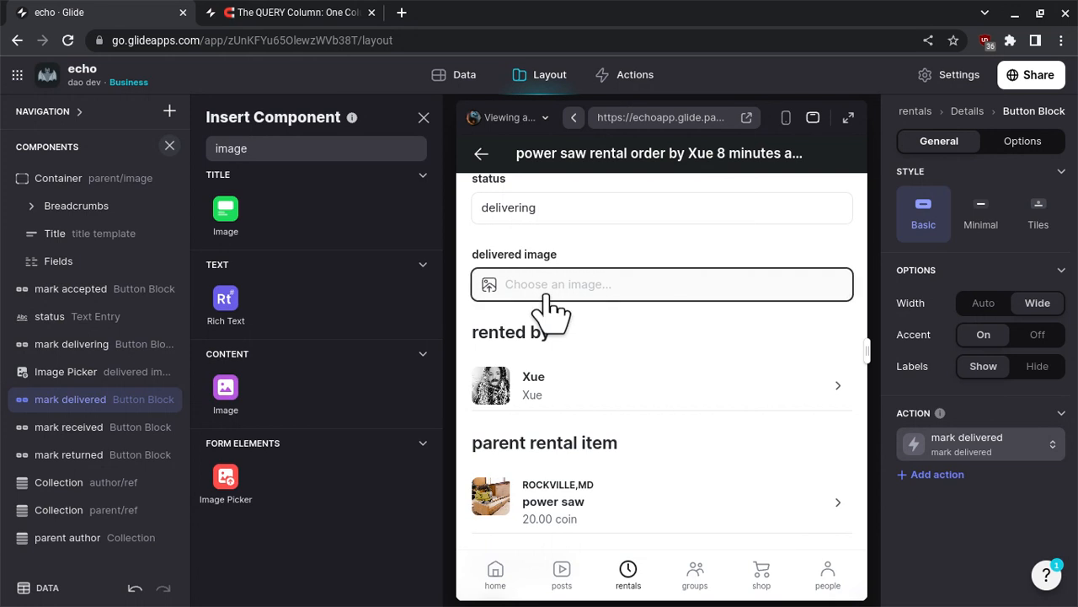
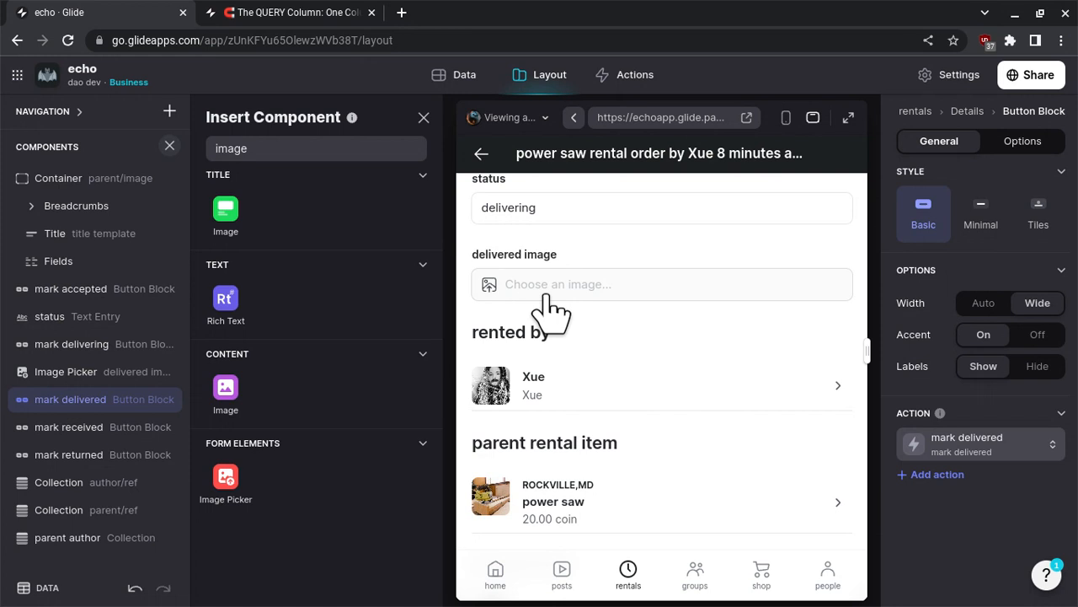
# - Choose the echo logo image as the order's delivered image in the preview
pyautogui.click(546, 295)
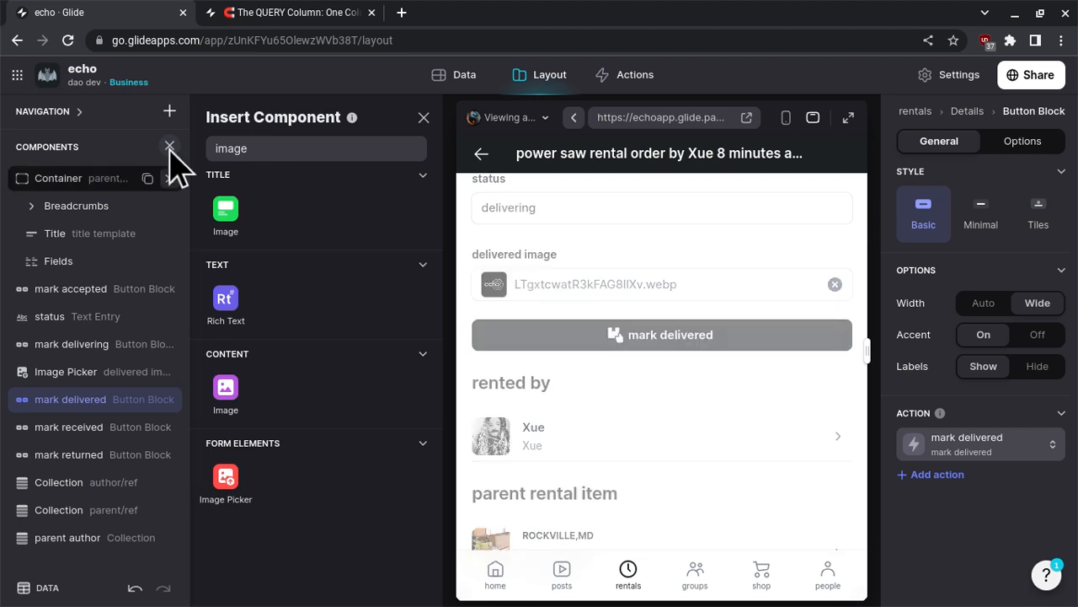
pyautogui.click(169, 111)
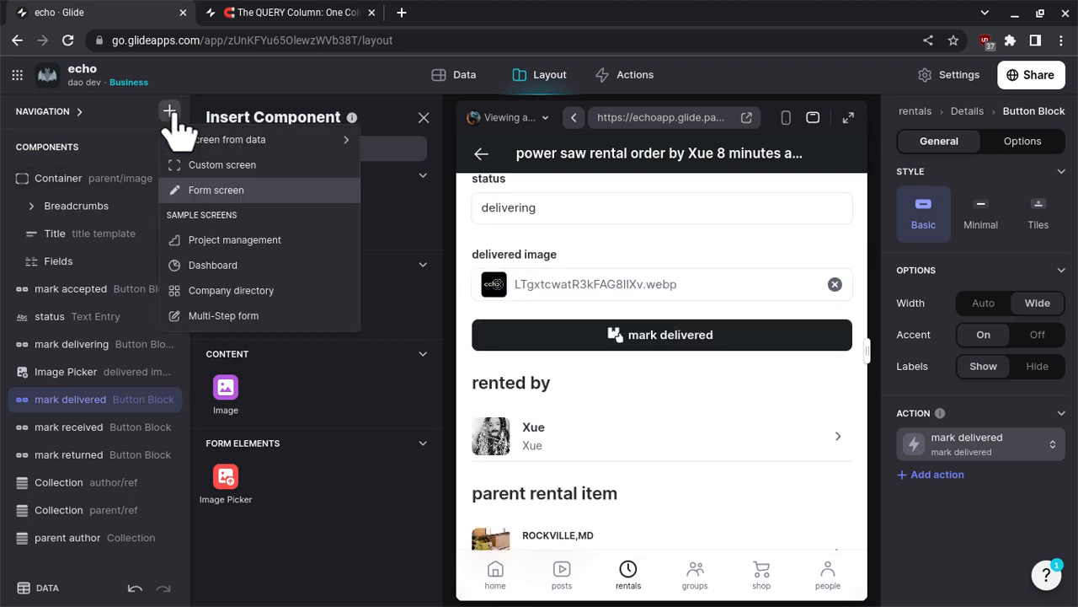
pyautogui.click(171, 114)
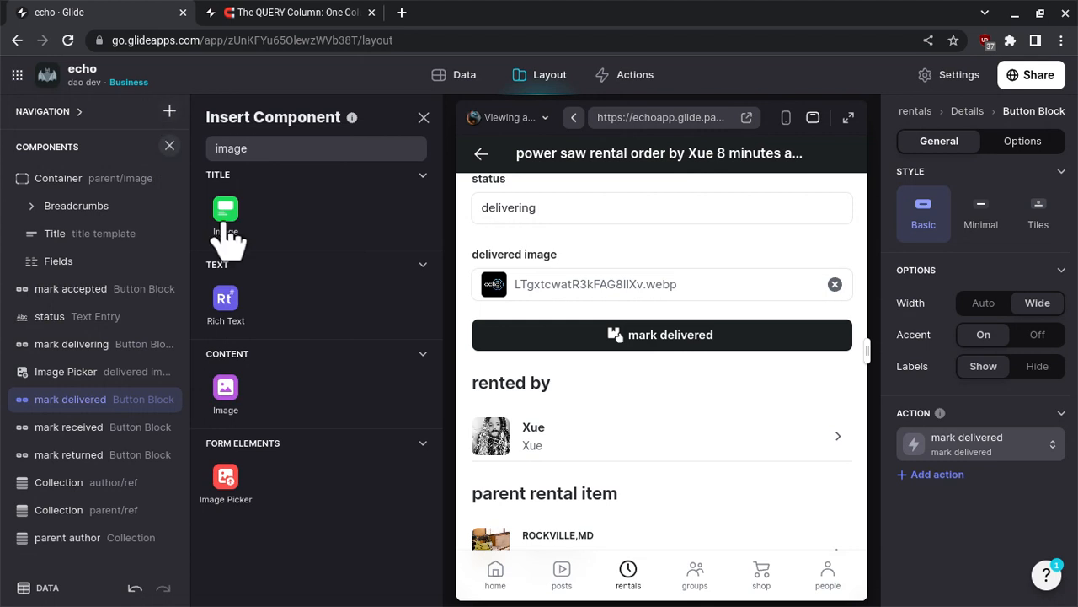
pyautogui.moveTo(229, 240); pyautogui.dragTo(102, 385)
pyautogui.moveTo(102, 385); pyautogui.dragTo(113, 386)
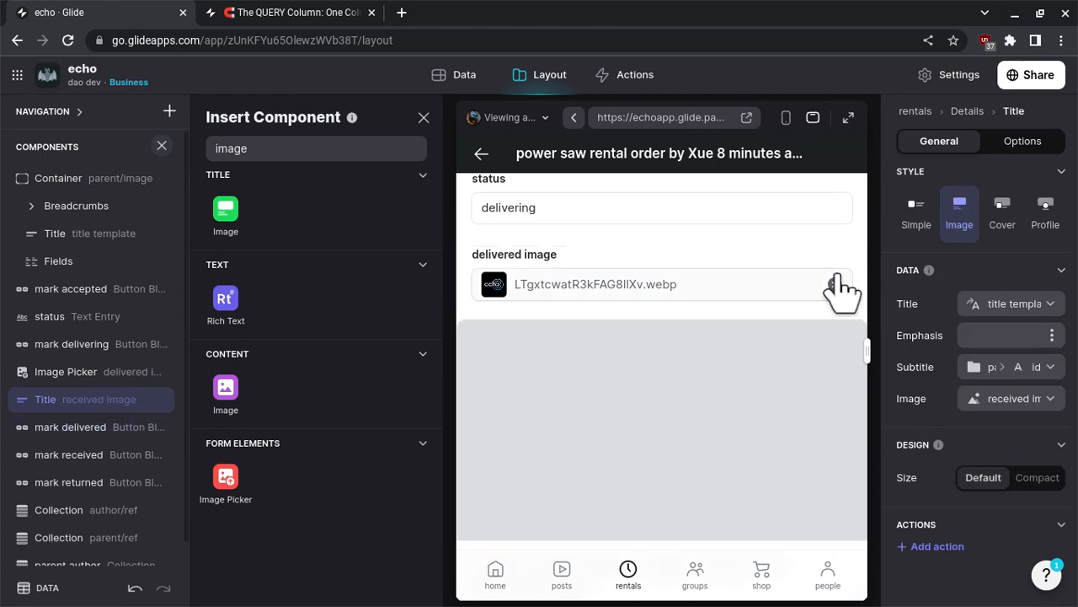
pyautogui.click(95, 375)
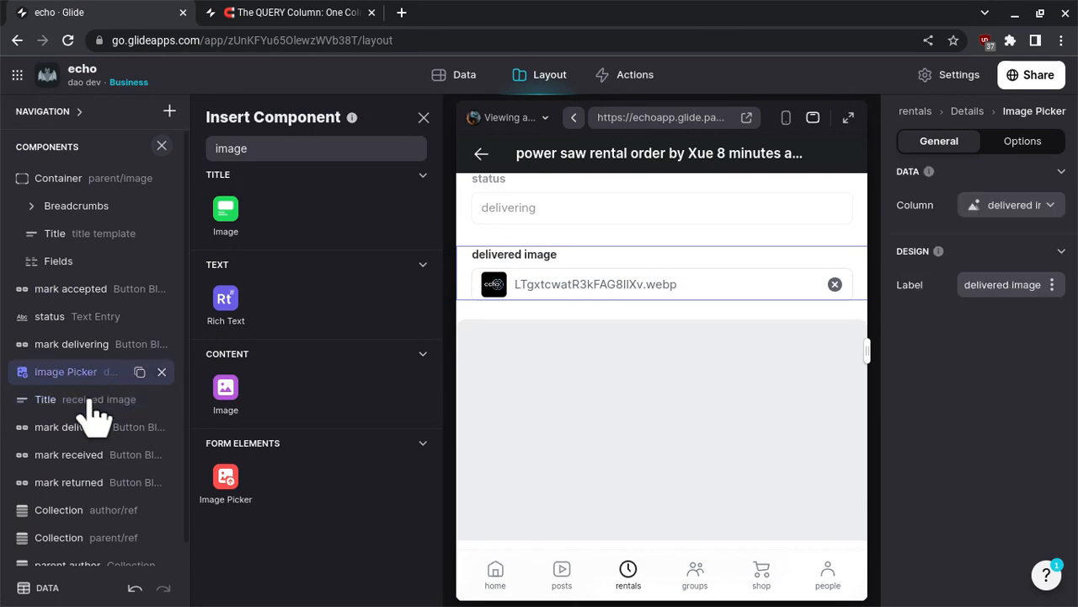
pyautogui.click(809, 242)
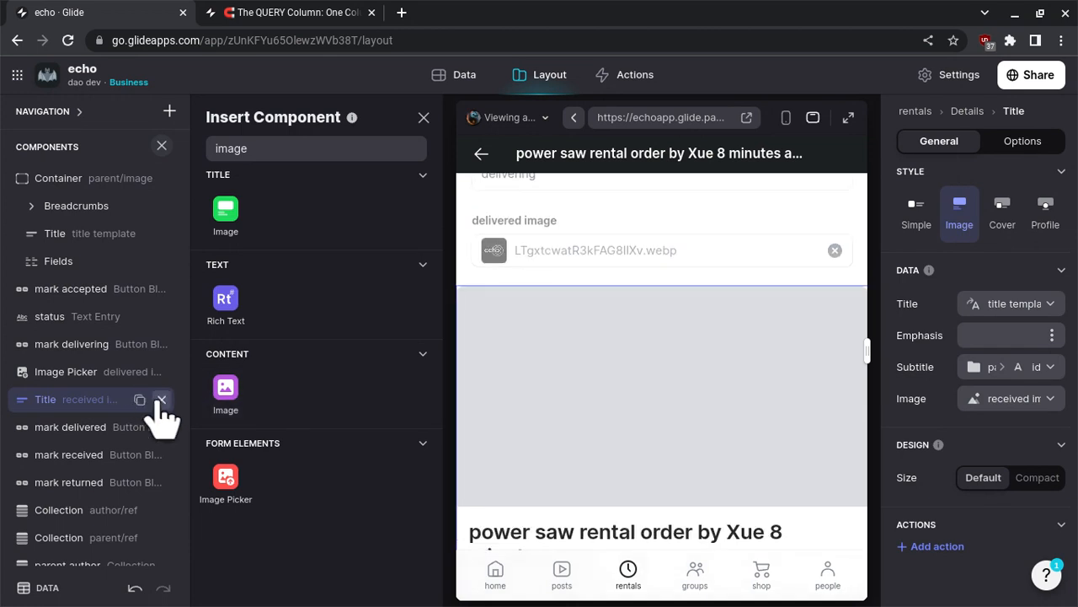
pyautogui.click(161, 399)
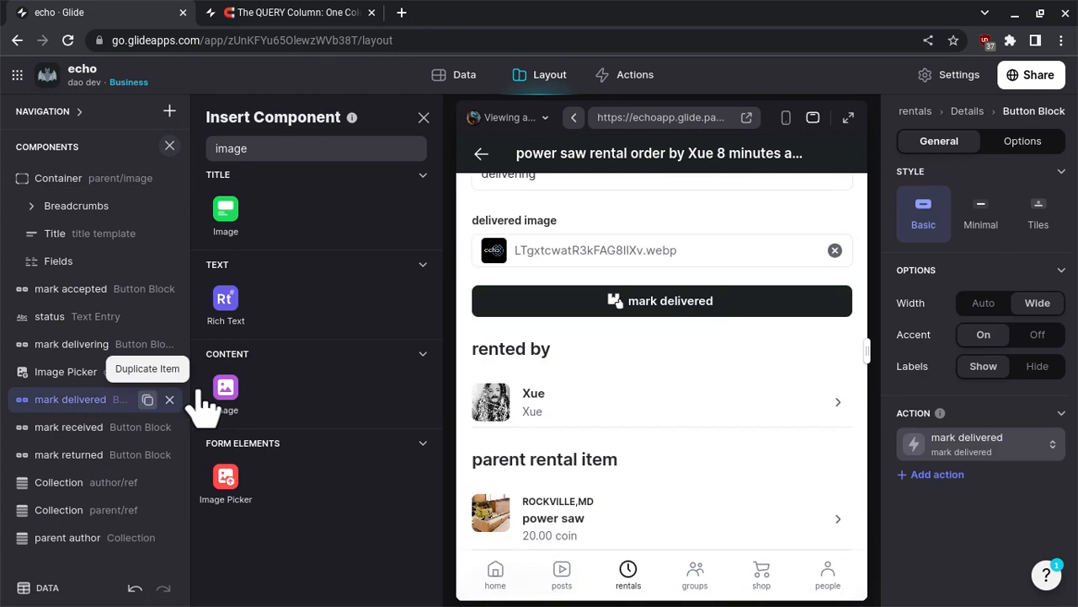
# - Insert an Image component between the Image Picker and the mark delivered button block, showing the delivered image column
pyautogui.moveTo(205, 397); pyautogui.dragTo(133, 392)
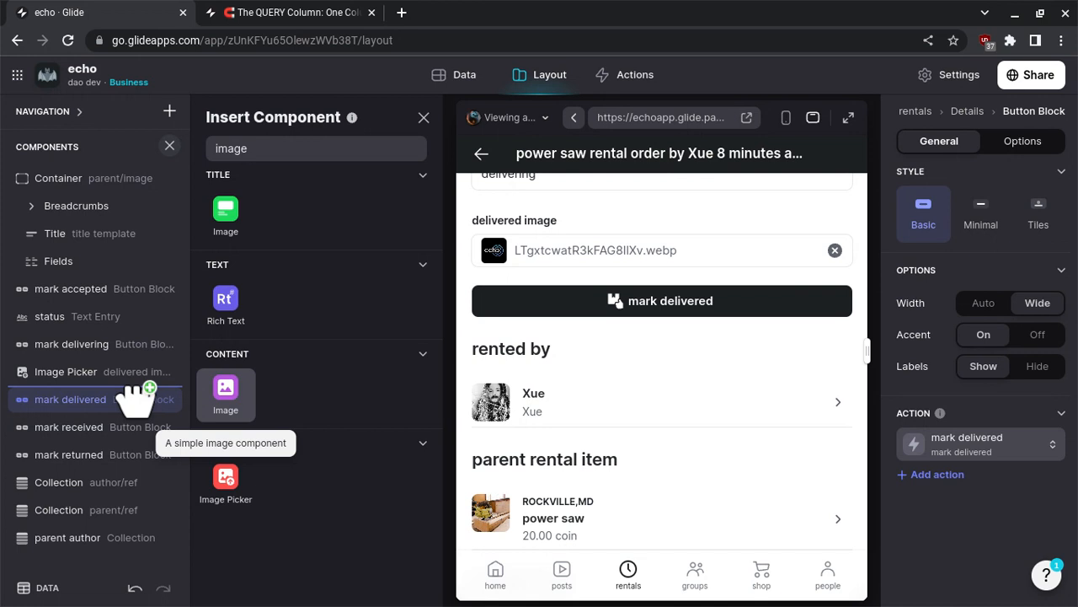
pyautogui.moveTo(133, 392); pyautogui.dragTo(133, 392)
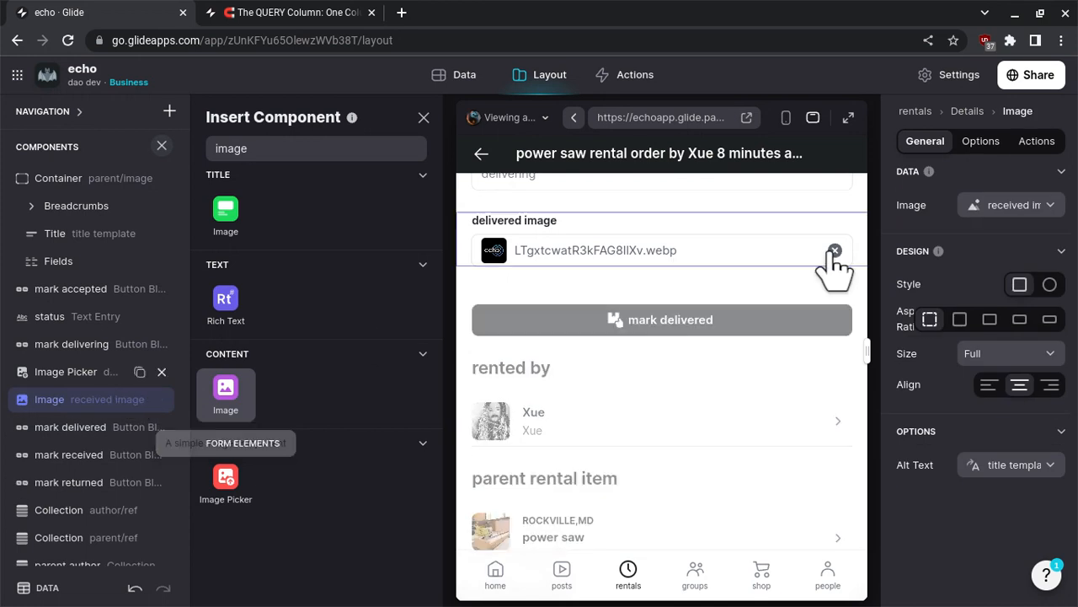
pyautogui.click(1035, 207)
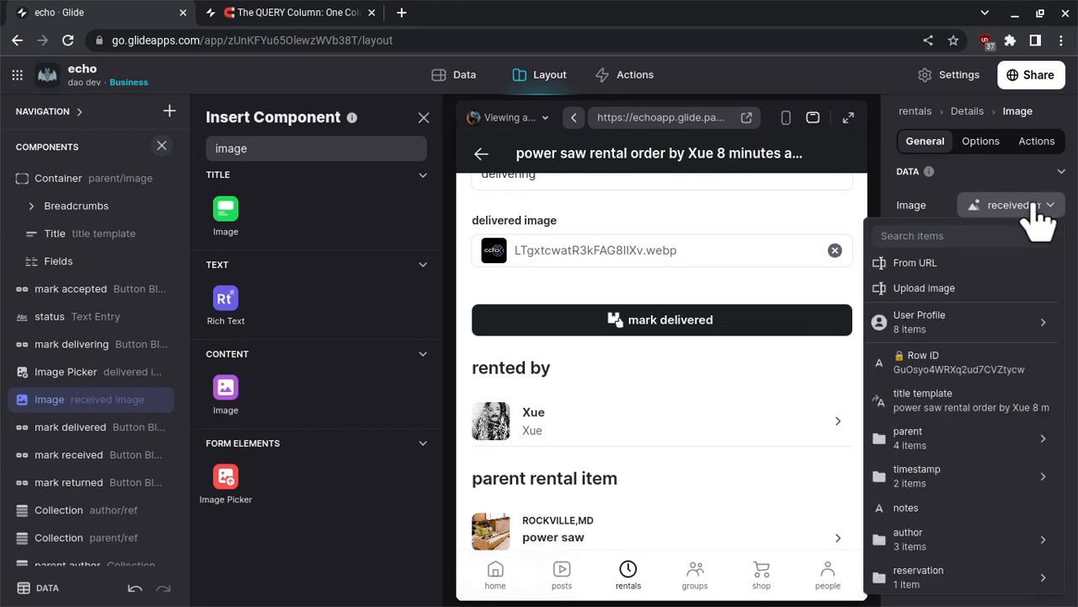
pyautogui.write('deli')
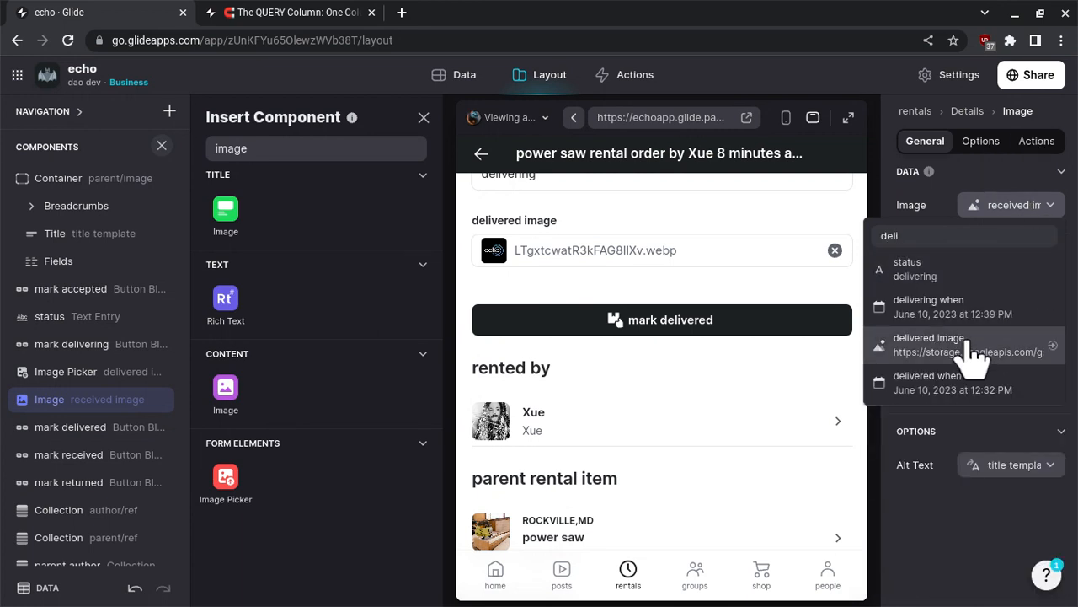
pyautogui.click(976, 352)
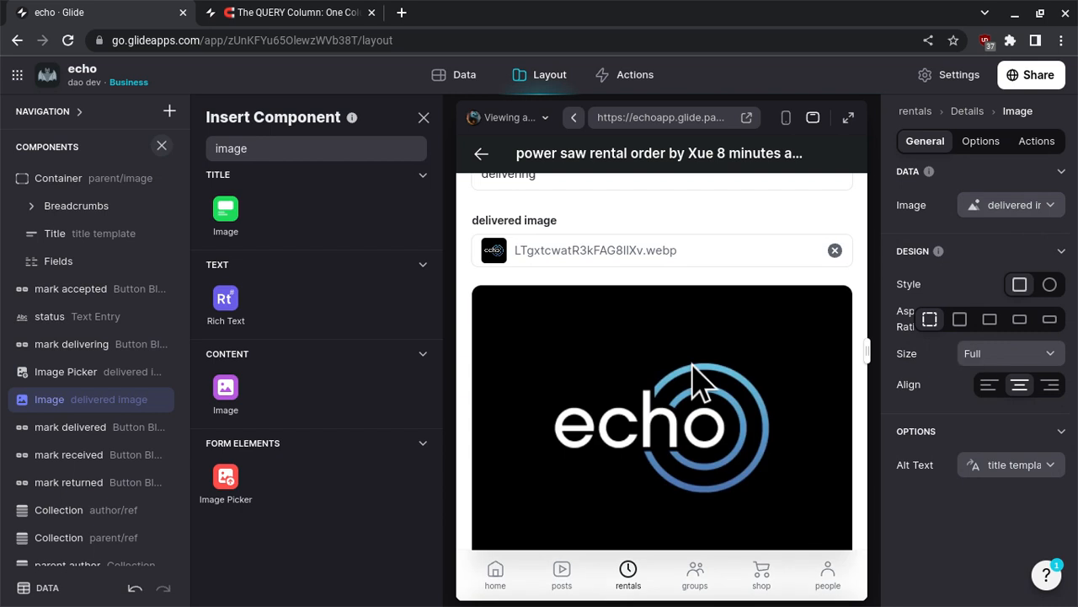
# - Mark the order as delivered in the preview and check its status and timestamps
pyautogui.scroll(-3, 696, 380)
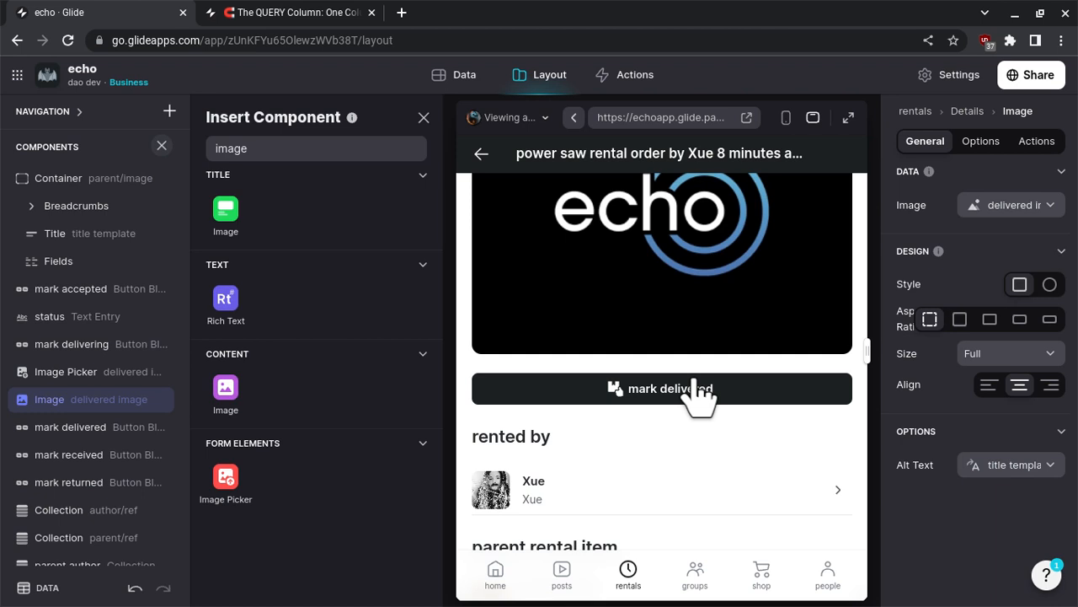
pyautogui.click(696, 389)
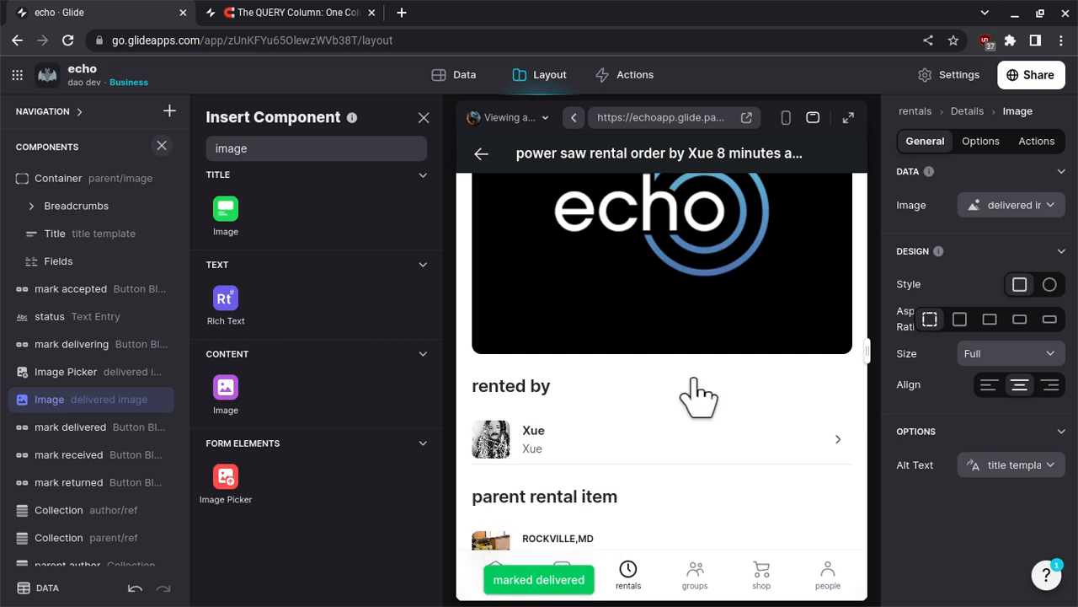
pyautogui.scroll(5, 696, 392)
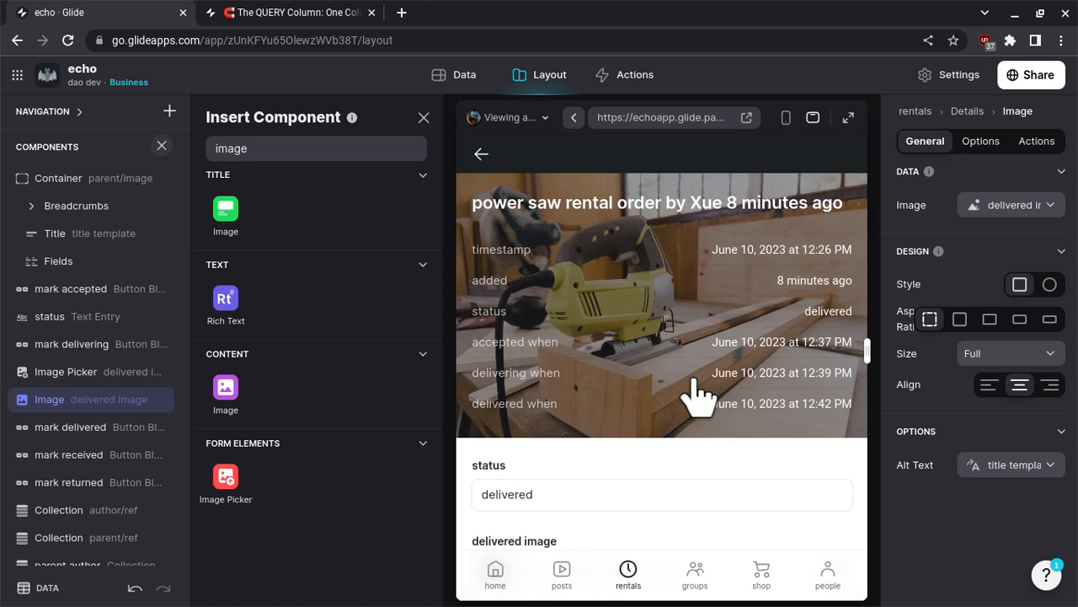
# - Add a visibility condition to the delivered image's Image Picker based on the order's status column
pyautogui.scroll(-5, 696, 392)
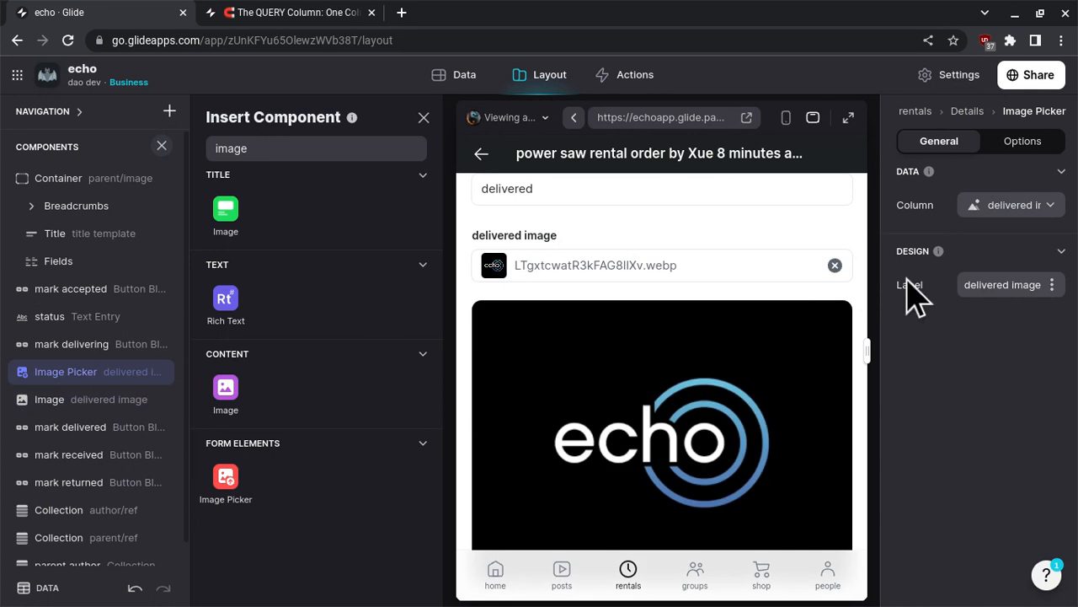
pyautogui.click(1029, 145)
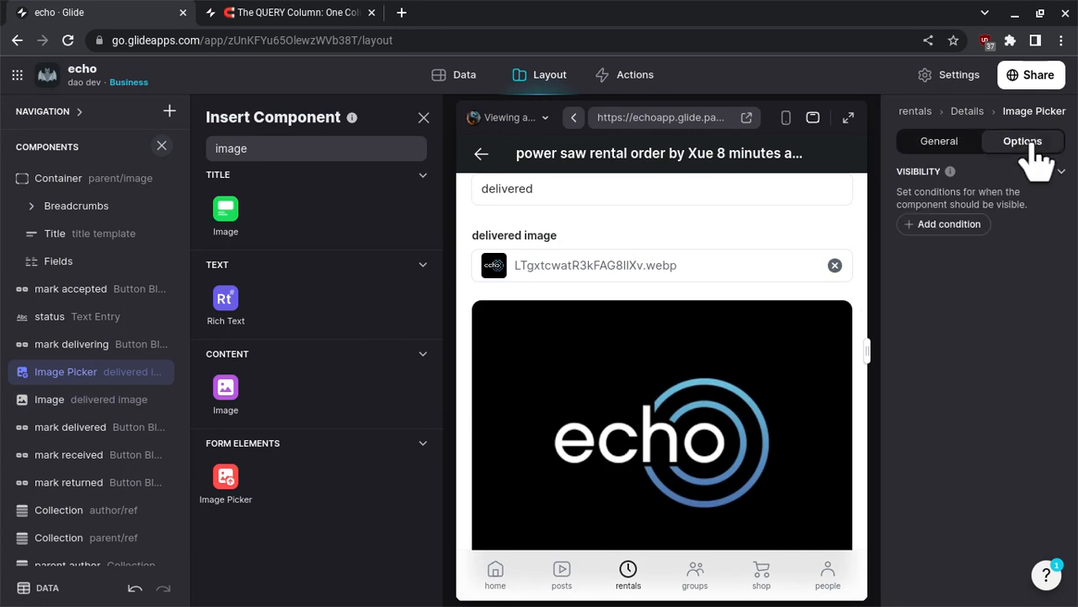
pyautogui.click(935, 224)
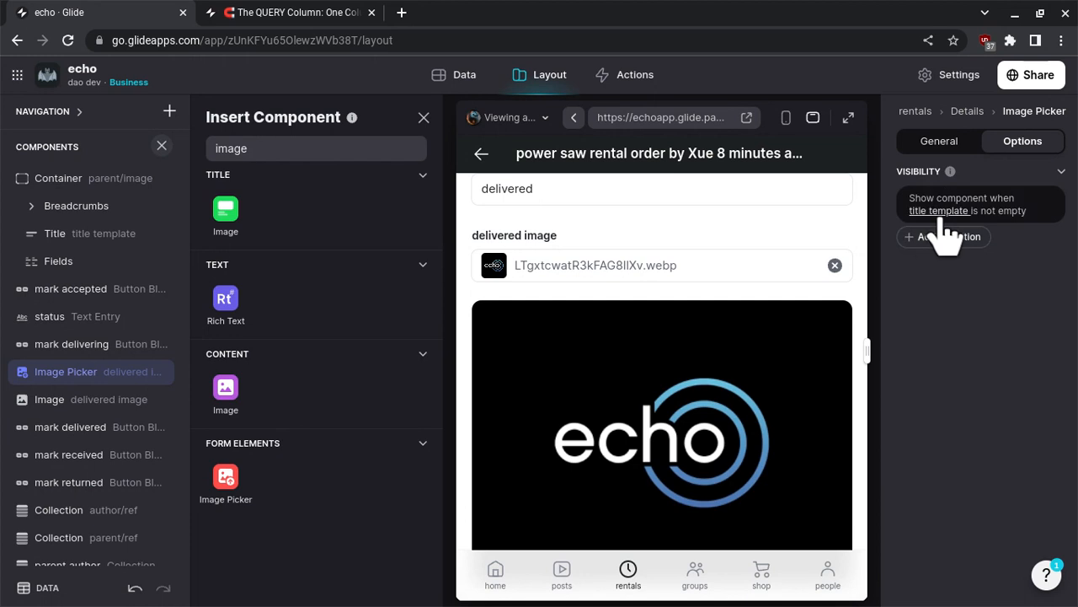
pyautogui.click(933, 217)
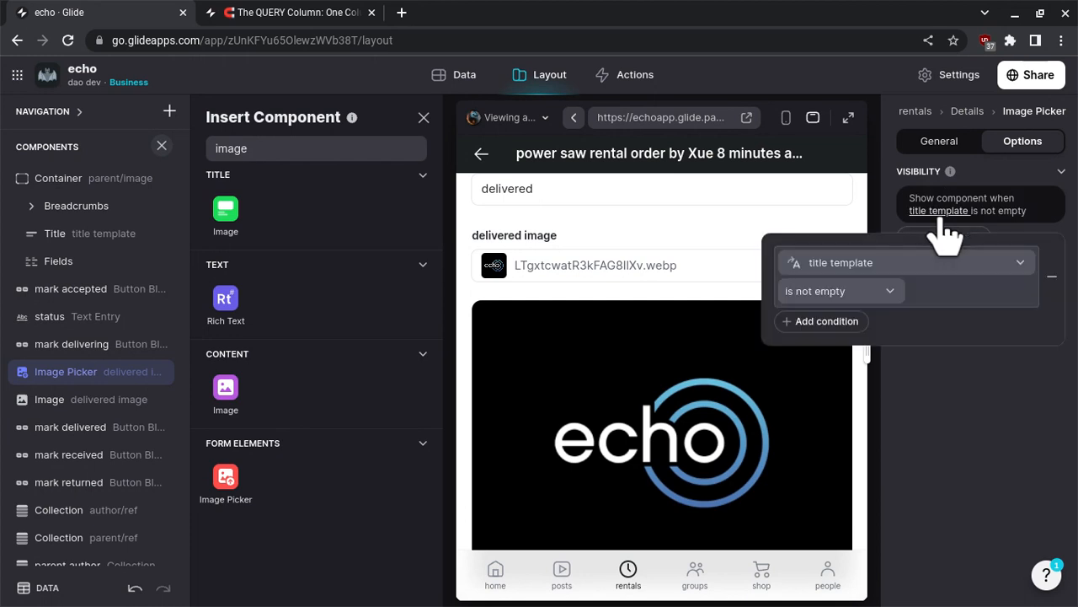
pyautogui.click(932, 276)
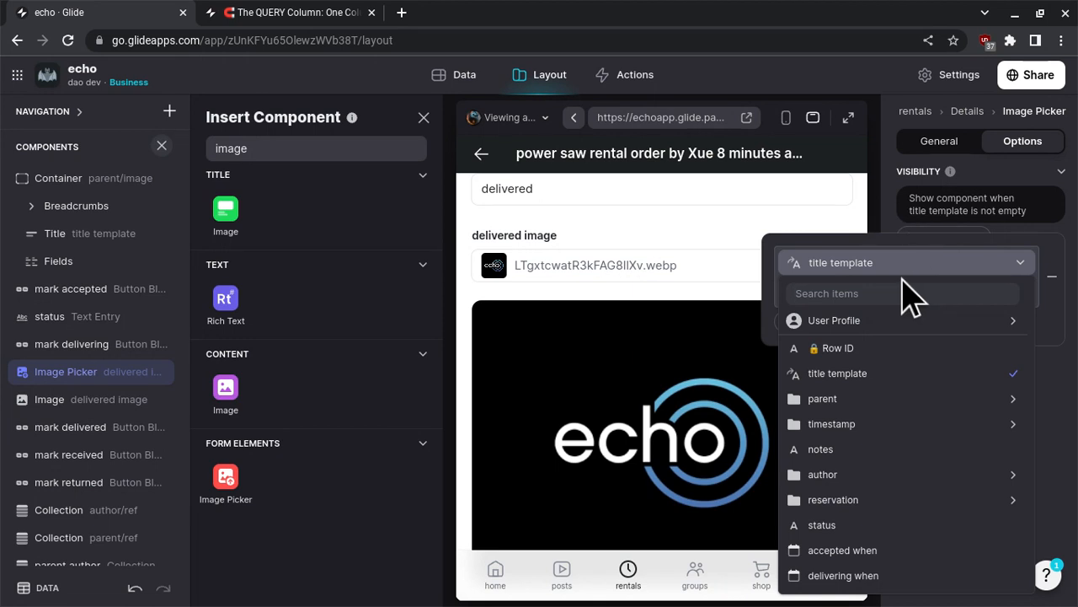
pyautogui.write('stat')
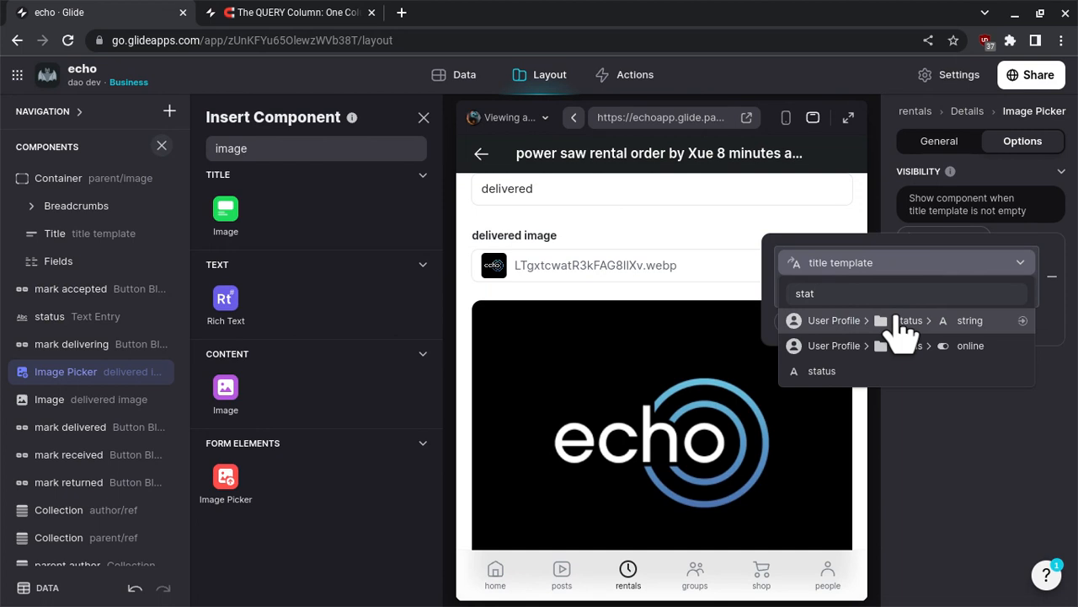
pyautogui.click(898, 321)
pyautogui.click(868, 263)
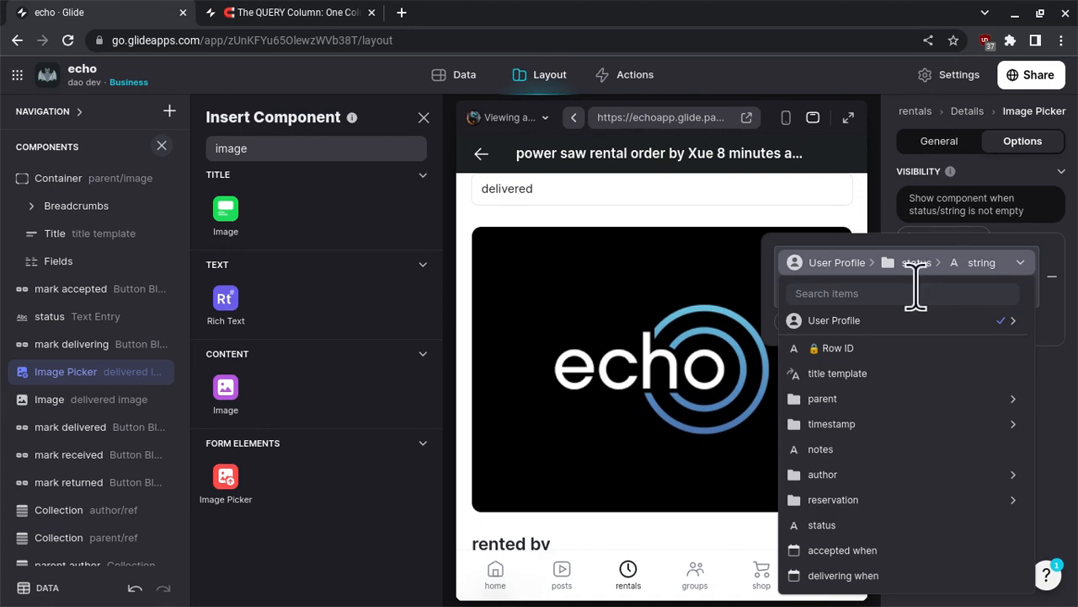
pyautogui.click(863, 529)
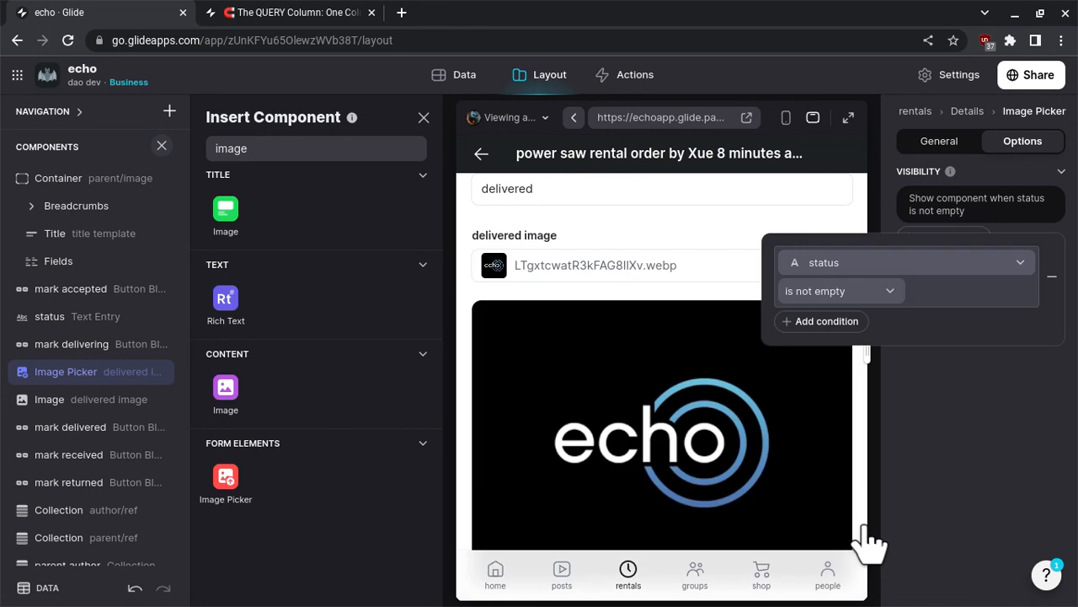
# - Set the Image Picker's visibility condition so that status is "delivering"
pyautogui.click(867, 293)
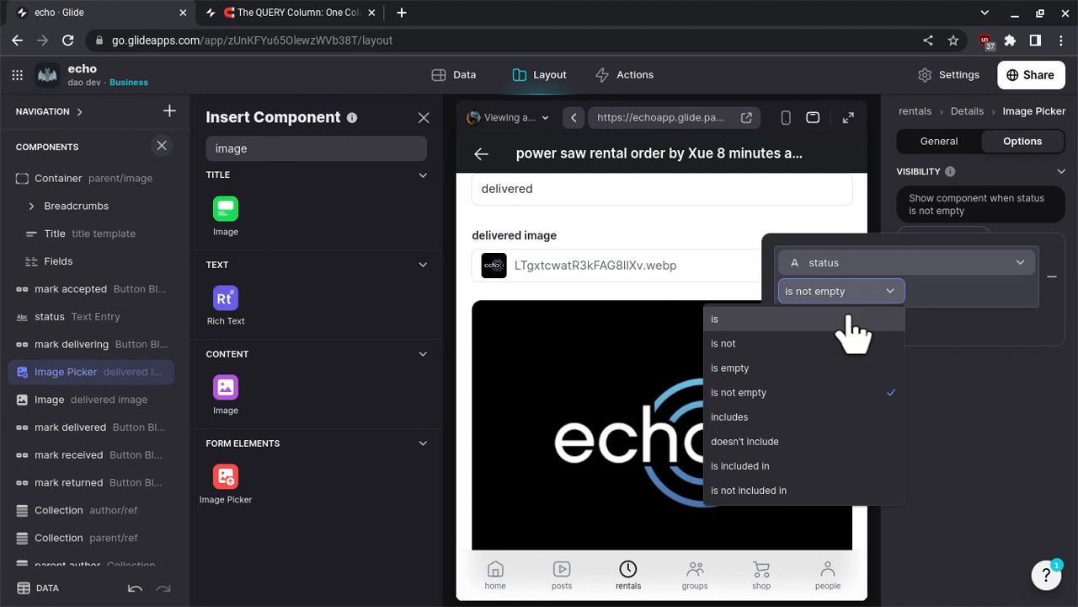
pyautogui.click(853, 326)
pyautogui.click(946, 291)
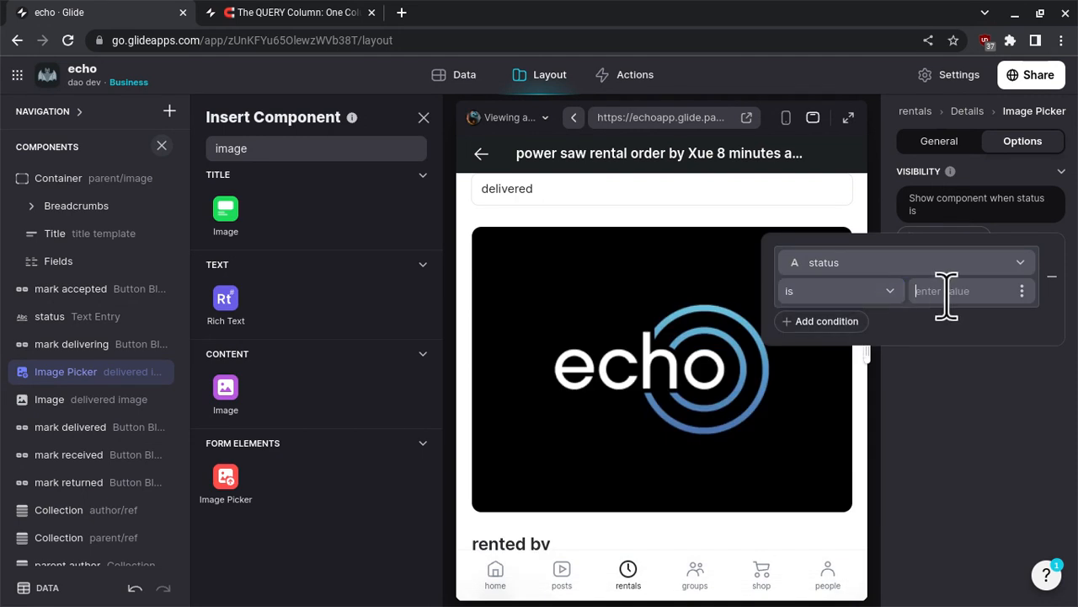
pyautogui.write('delivering')
pyautogui.click(961, 378)
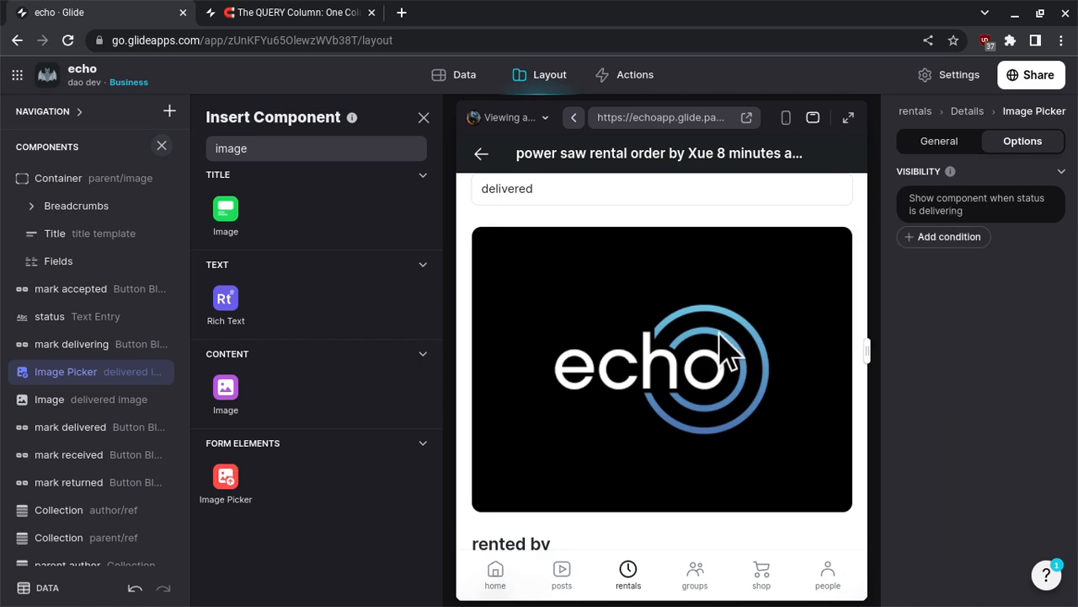
# - Change the order's status entry in the preview to "delivering"
pyautogui.scroll(1, 720, 345)
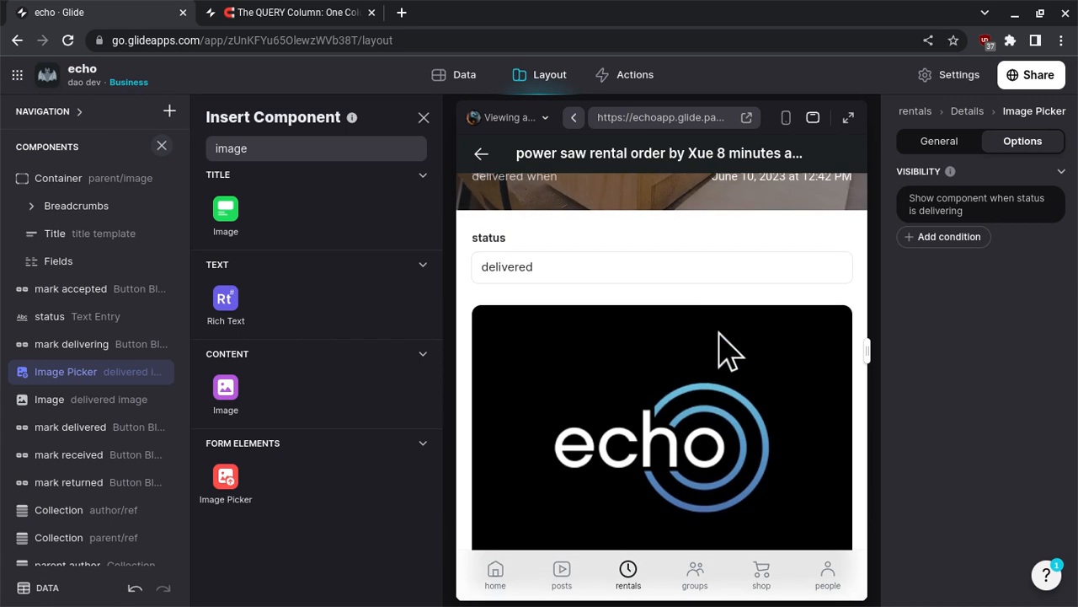
pyautogui.doubleClick(636, 264)
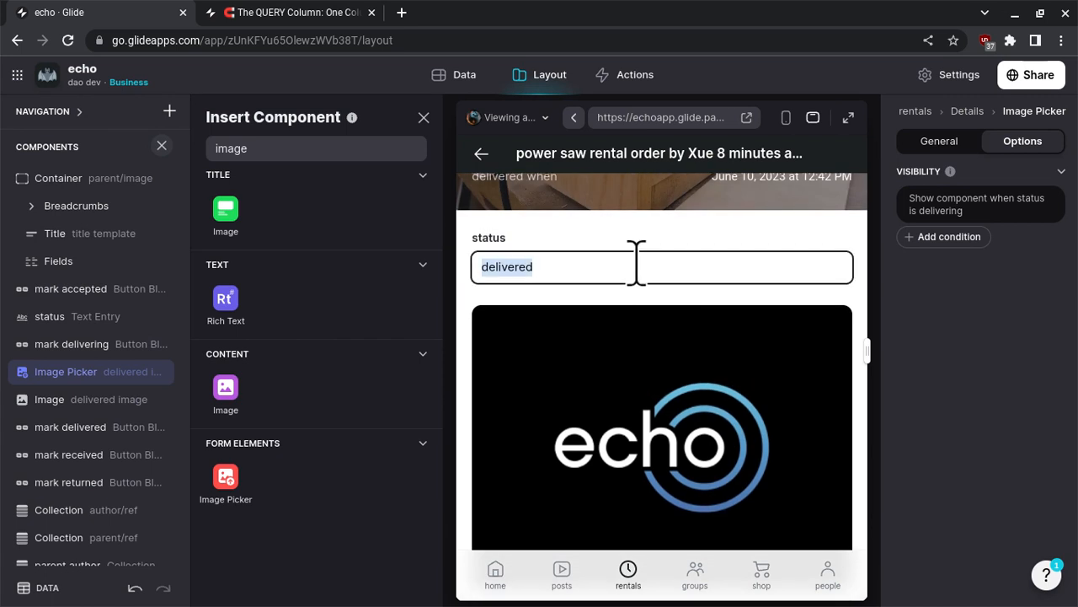
pyautogui.click(635, 264)
pyautogui.press('BackSpace')
pyautogui.press('BackSpace')
pyautogui.press('BackSpace')
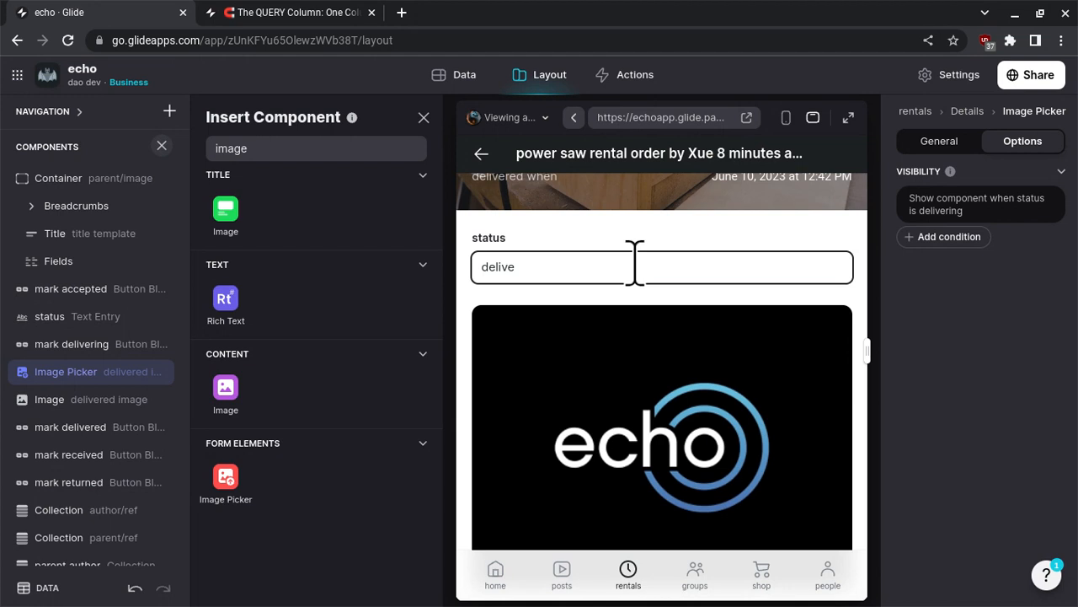
pyautogui.press('BackSpace')
pyautogui.write('erign')
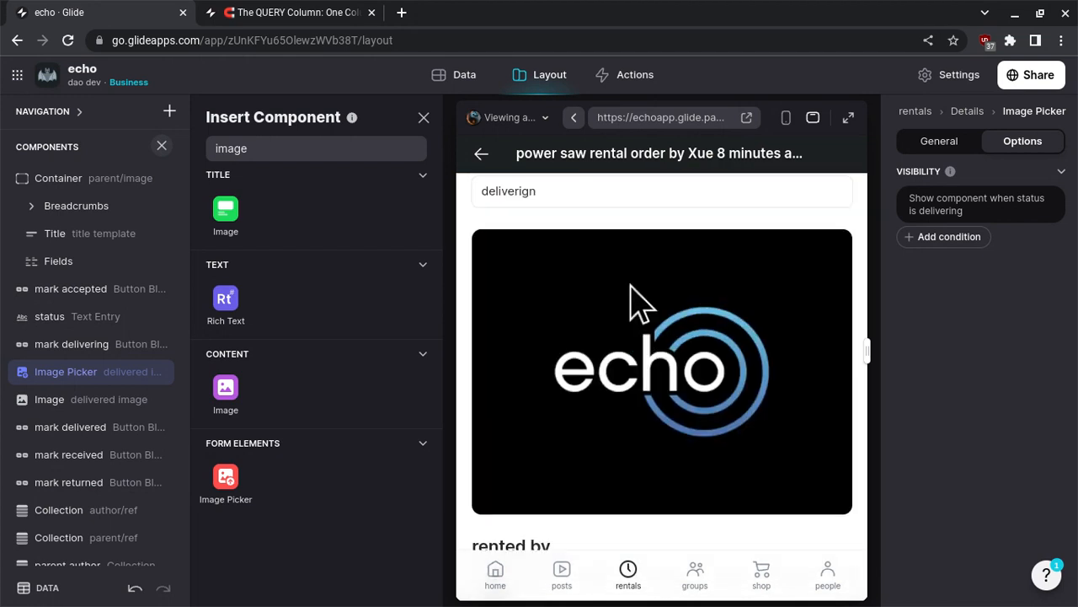
pyautogui.scroll(2, 638, 303)
pyautogui.click(637, 278)
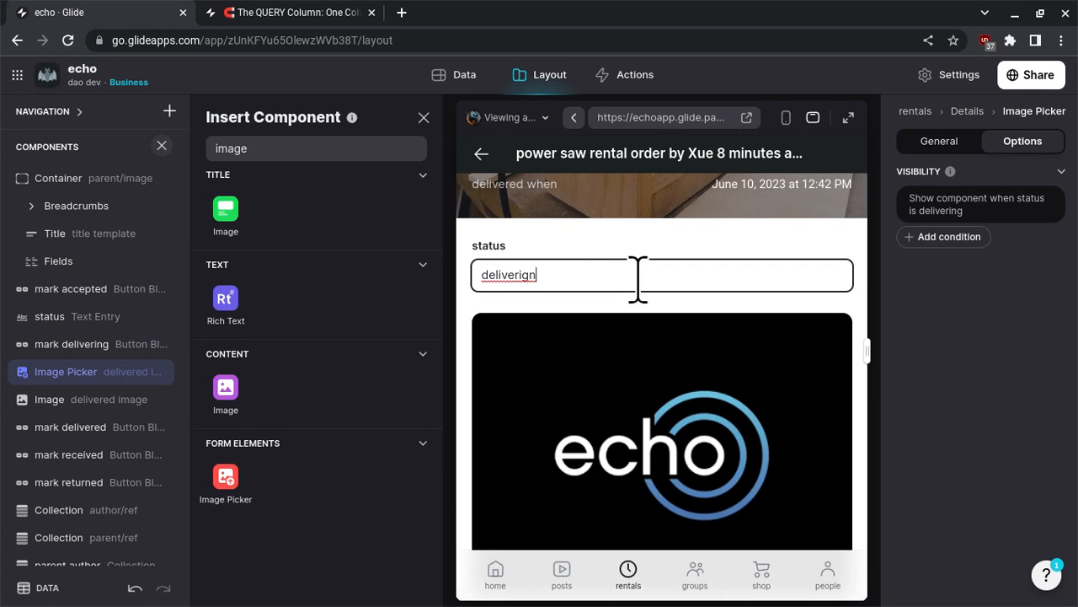
pyautogui.press('BackSpace')
pyautogui.press('BackSpace')
pyautogui.write('ng')
# - Check the delivered image picker in the preview and mark the order as delivered again
pyautogui.scroll(-4, 661, 324)
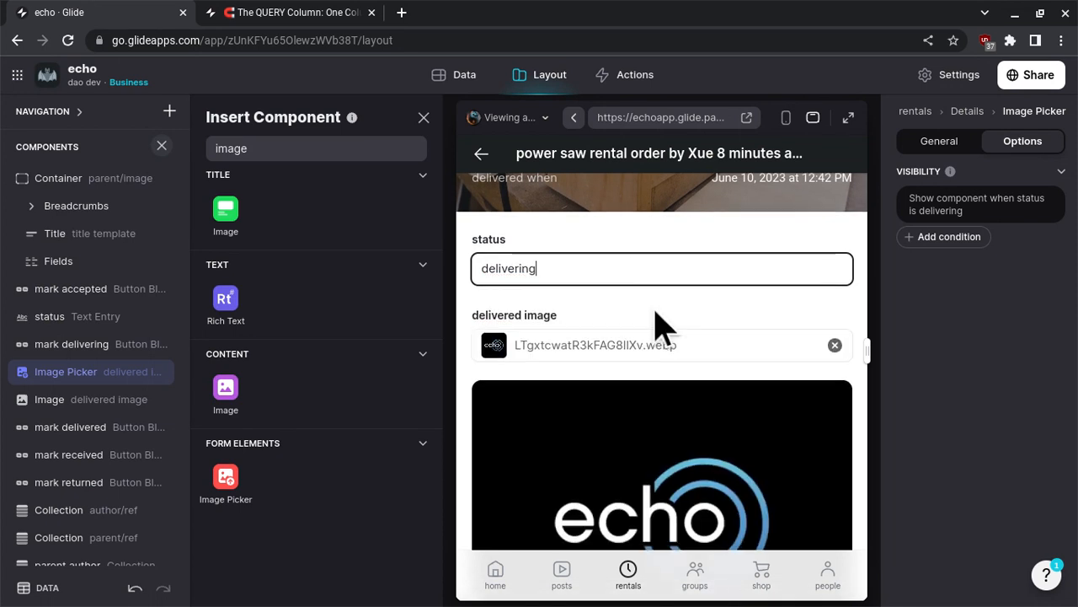
pyautogui.scroll(3, 654, 310)
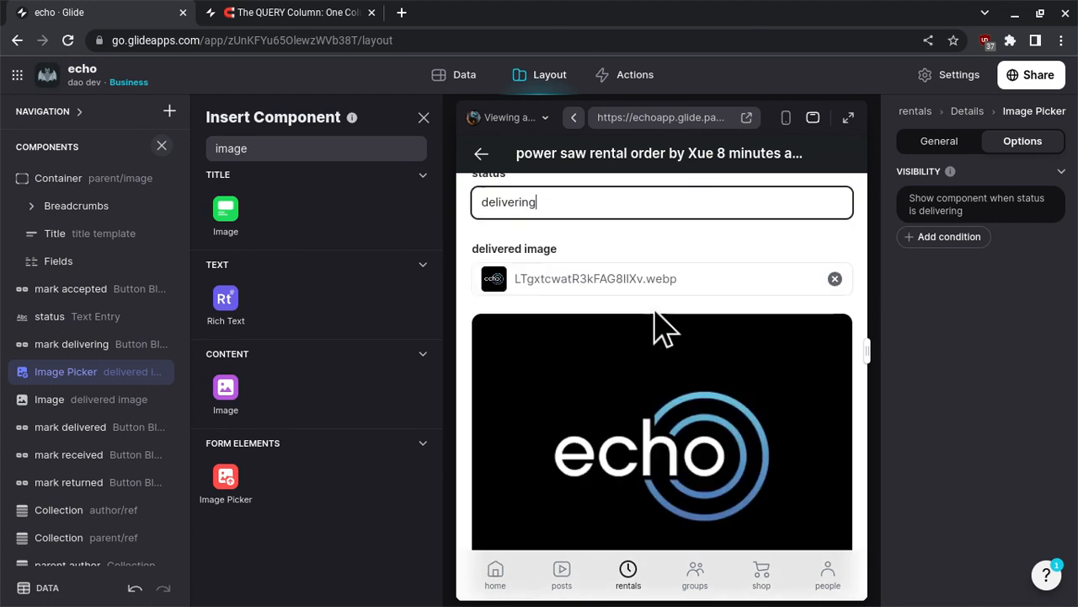
pyautogui.scroll(-3, 655, 310)
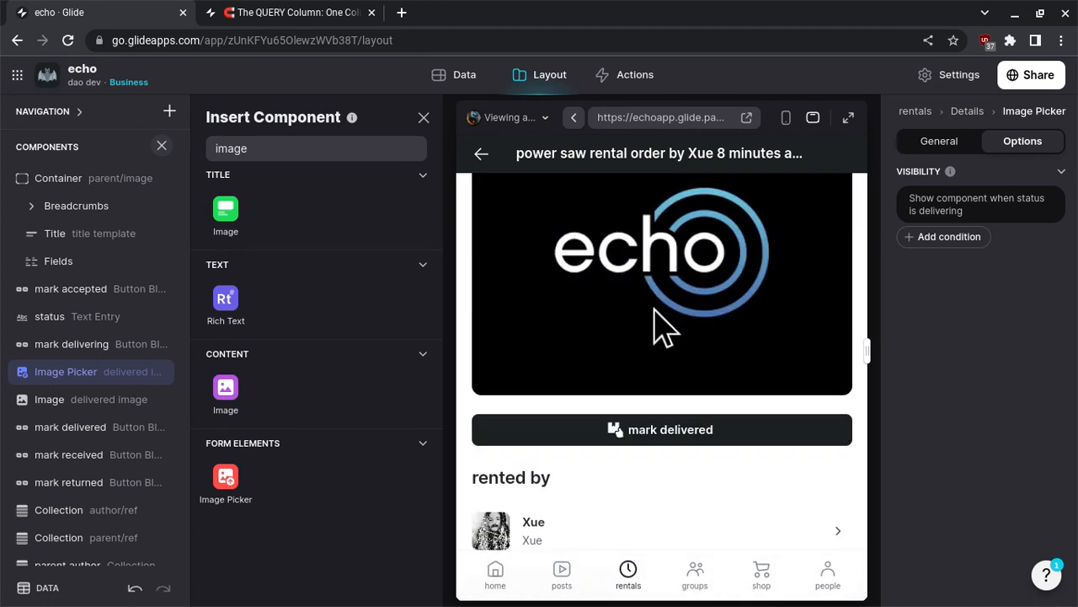
pyautogui.click(661, 421)
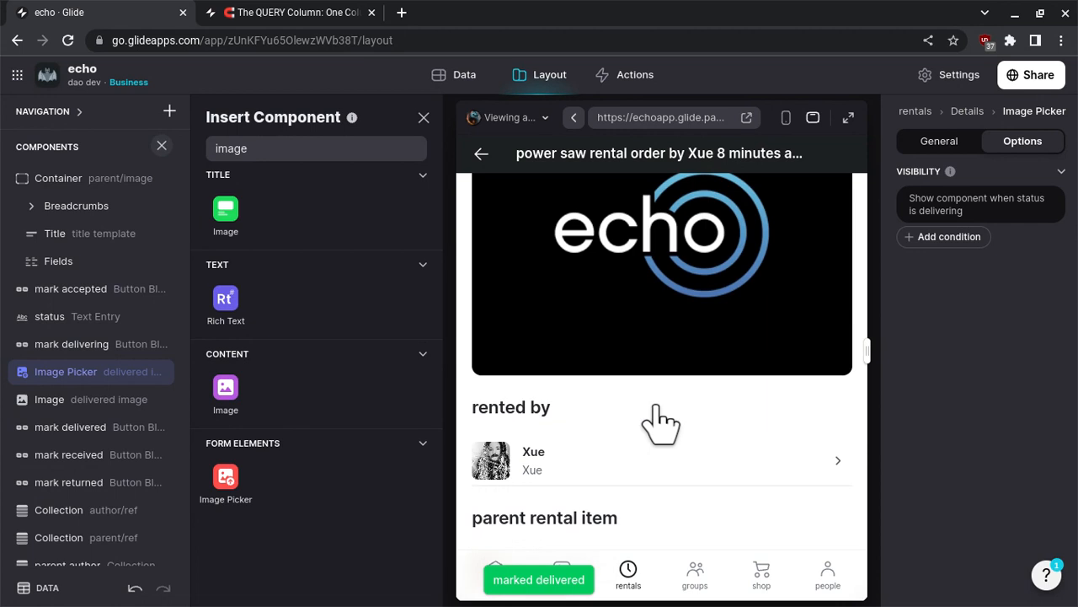
pyautogui.scroll(3, 661, 421)
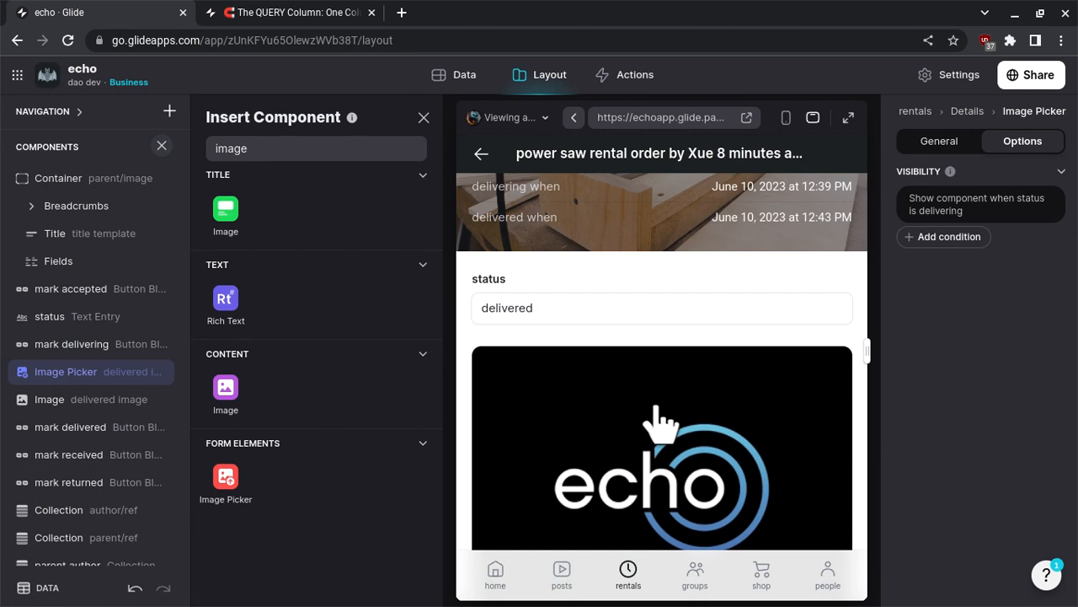
pyautogui.scroll(2, 655, 417)
pyautogui.scroll(-4, 570, 332)
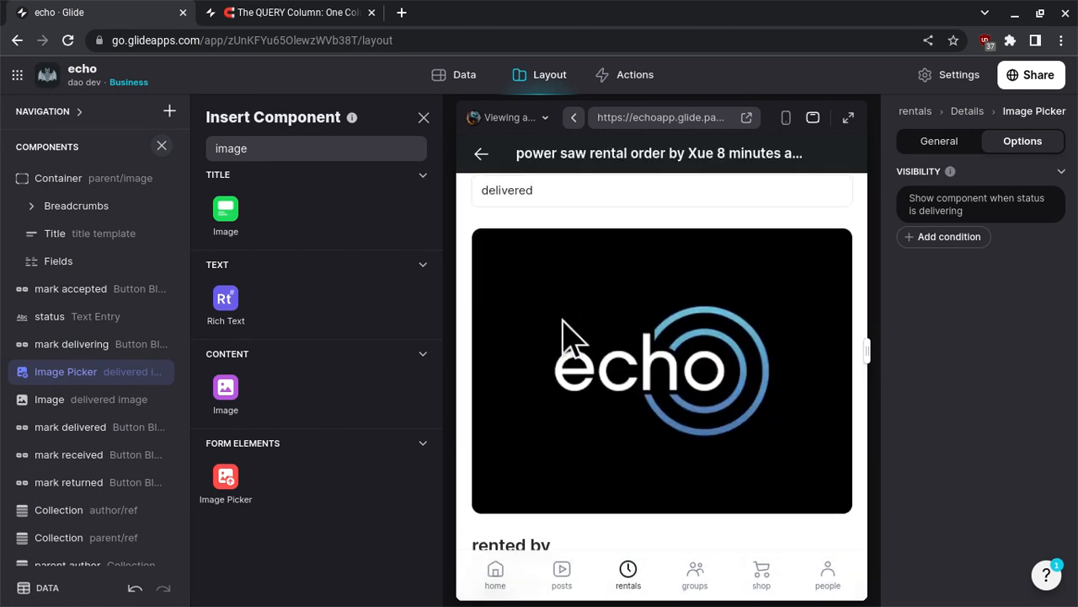
pyautogui.scroll(-3, 570, 332)
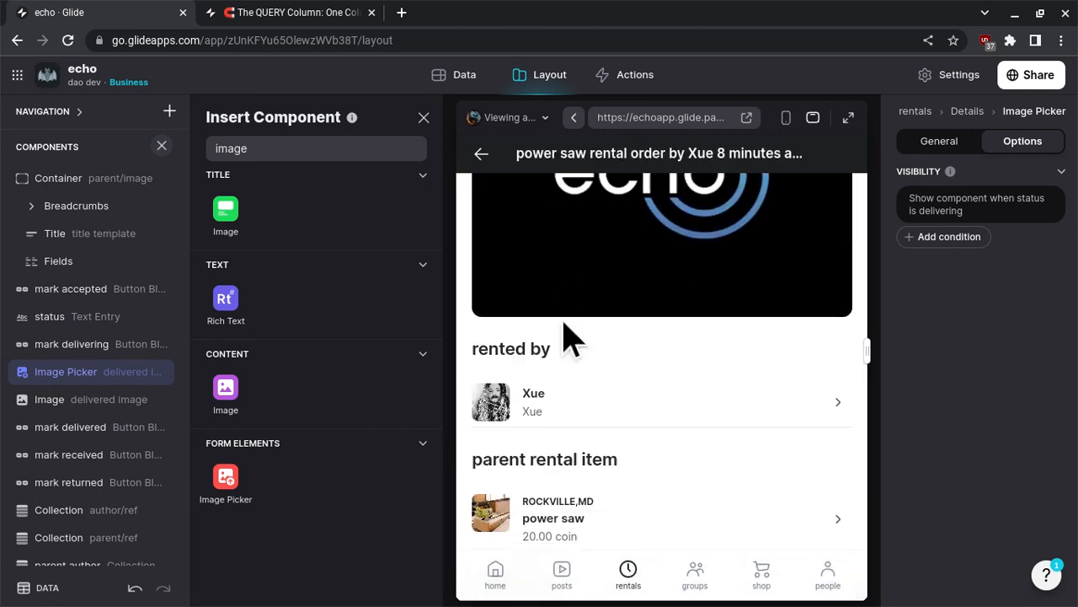
# - Duplicate the "mark delivered" action for rental orders
pyautogui.click(467, 77)
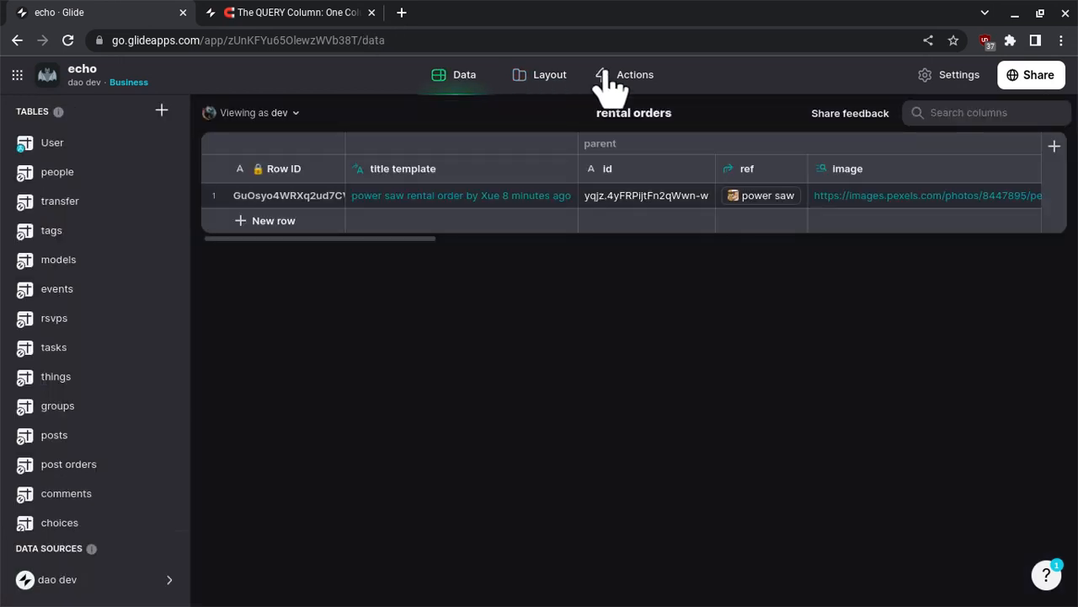
pyautogui.click(606, 76)
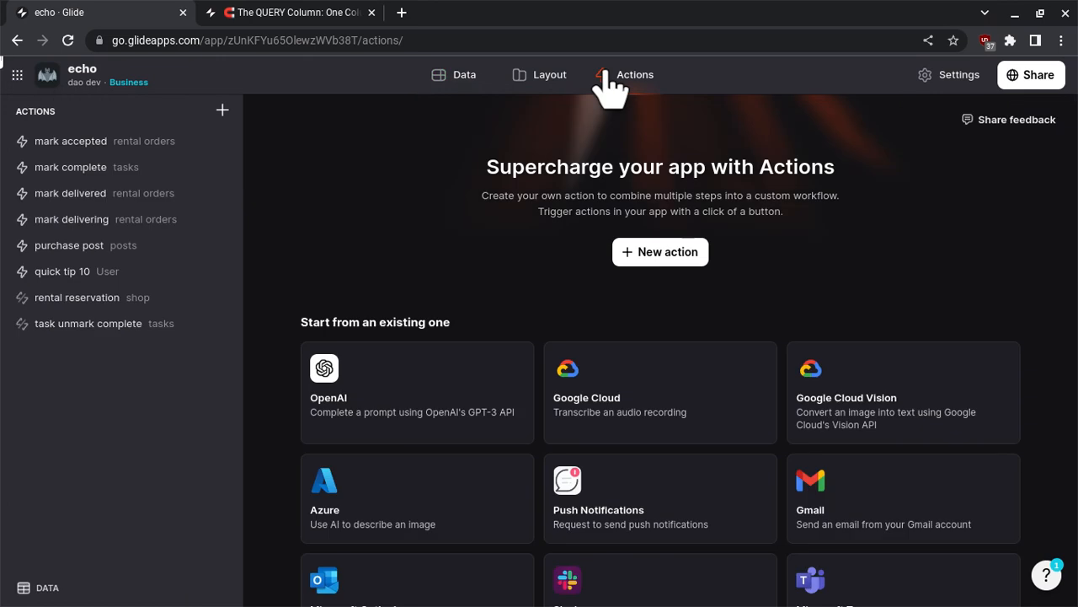
pyautogui.click(172, 195)
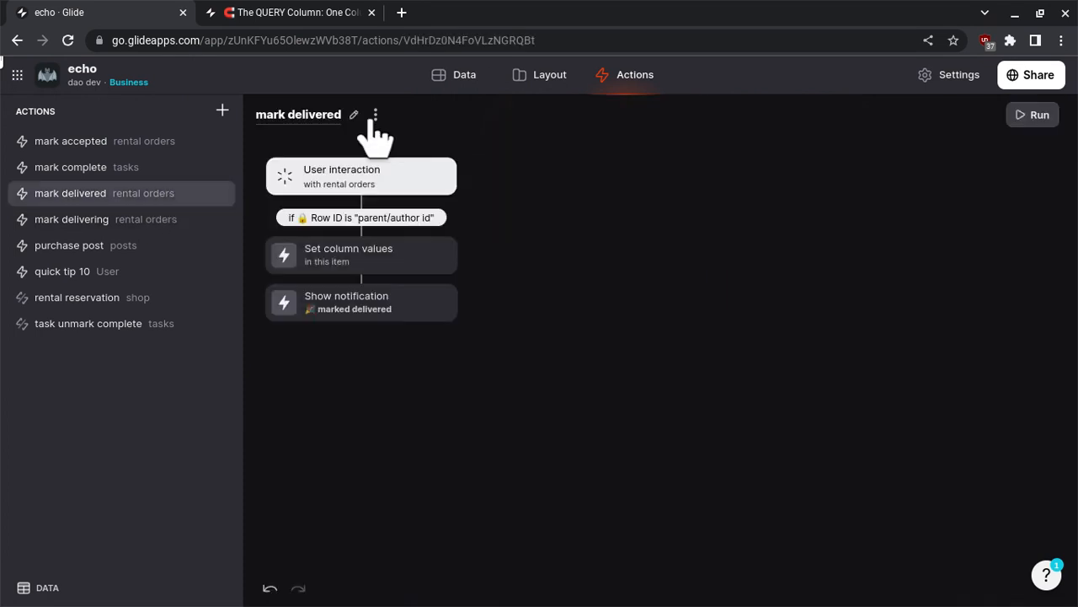
pyautogui.click(376, 115)
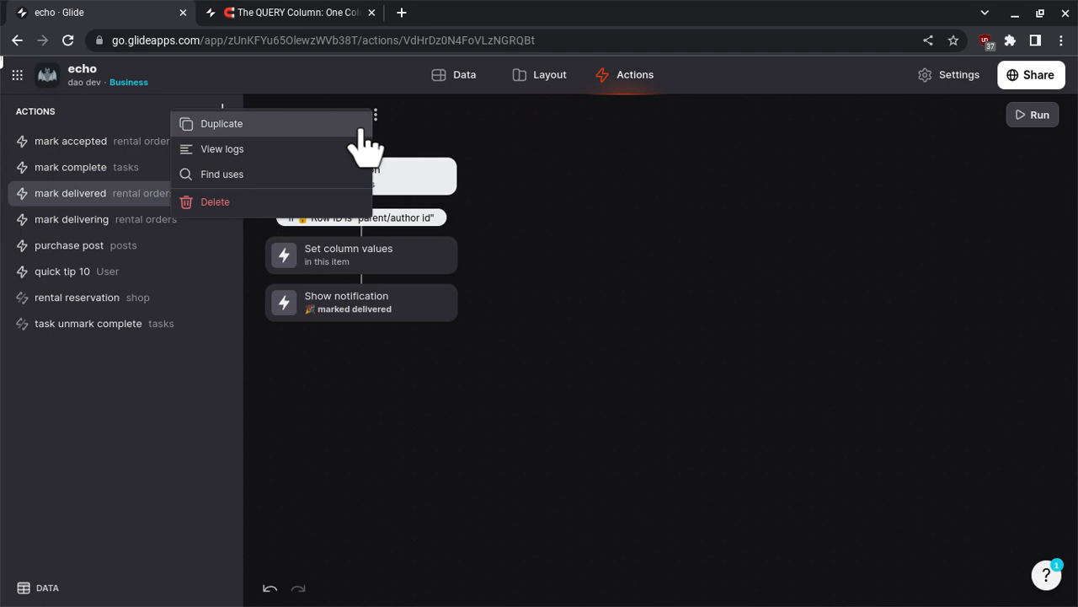
pyautogui.click(362, 131)
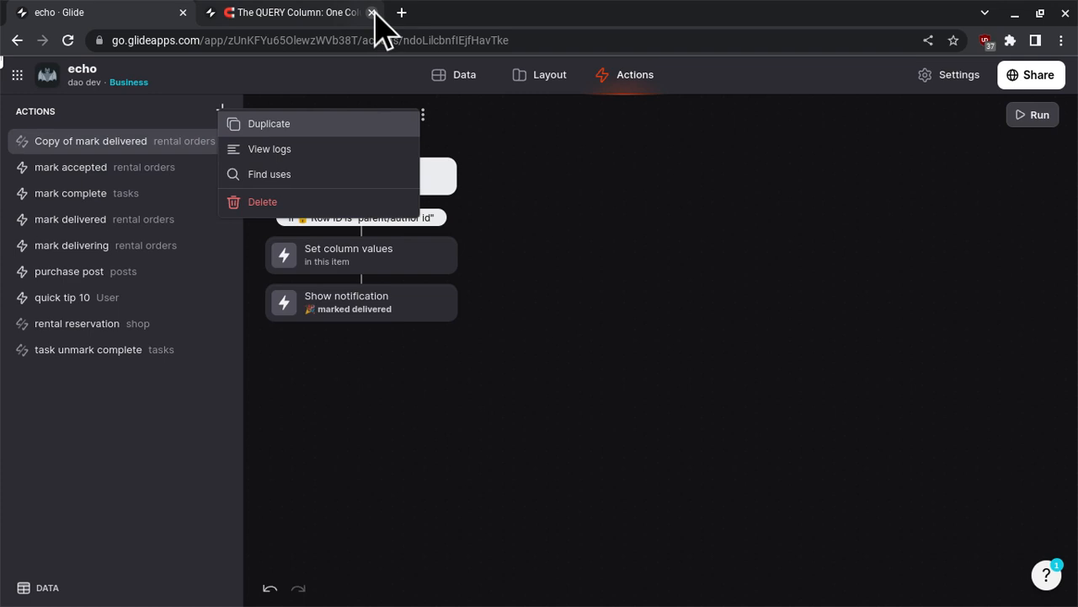
# - Close the QUERY Column browser tab and rename the duplicated action "mark rental order received"
pyautogui.click(371, 12)
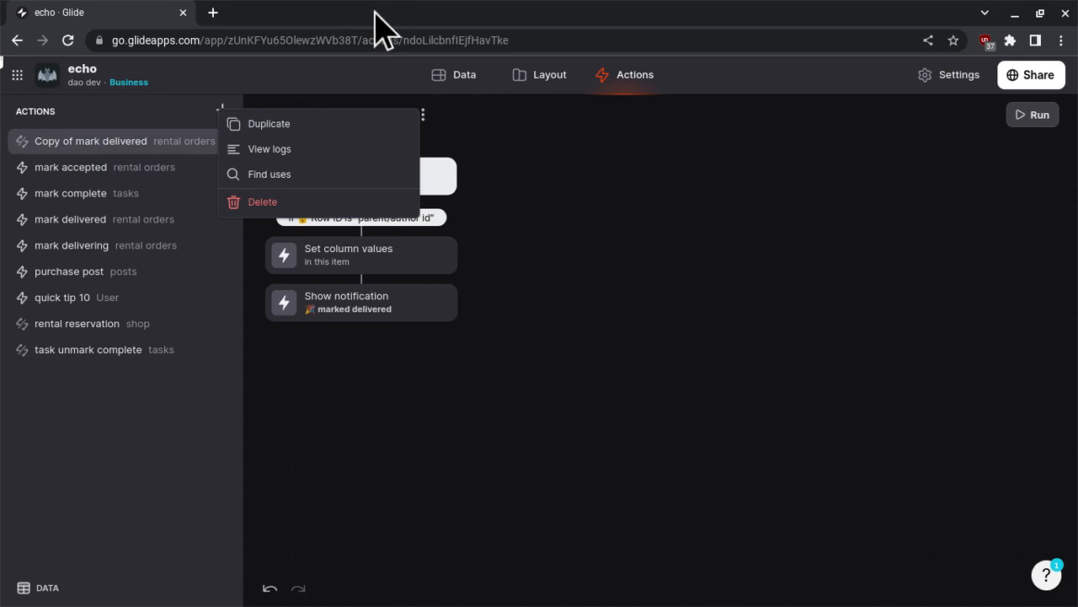
pyautogui.click(500, 173)
pyautogui.tripleClick(350, 114)
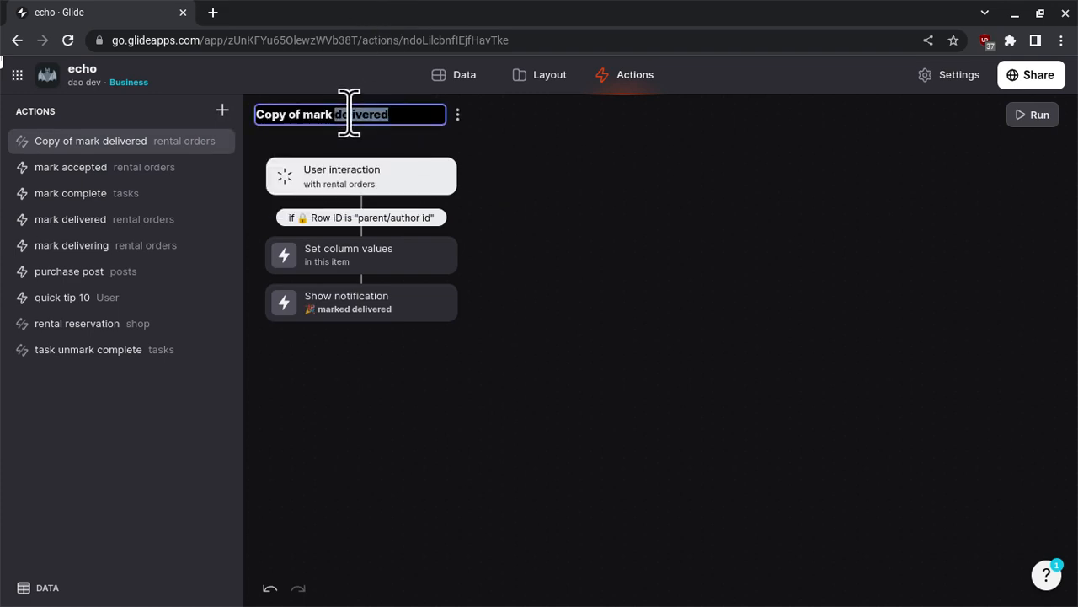
pyautogui.write('mark r')
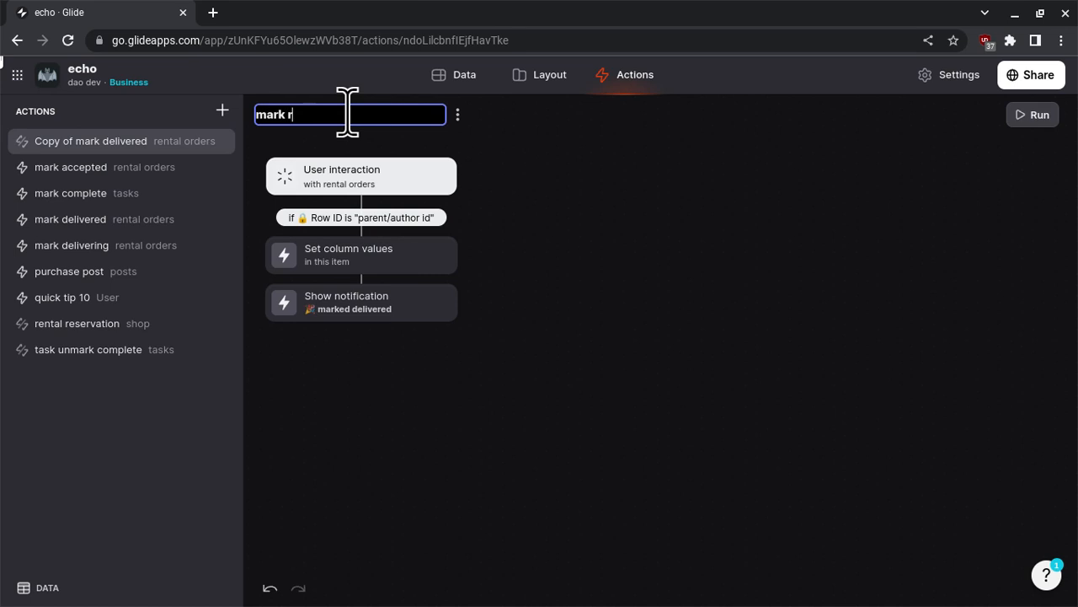
pyautogui.write('ental order received')
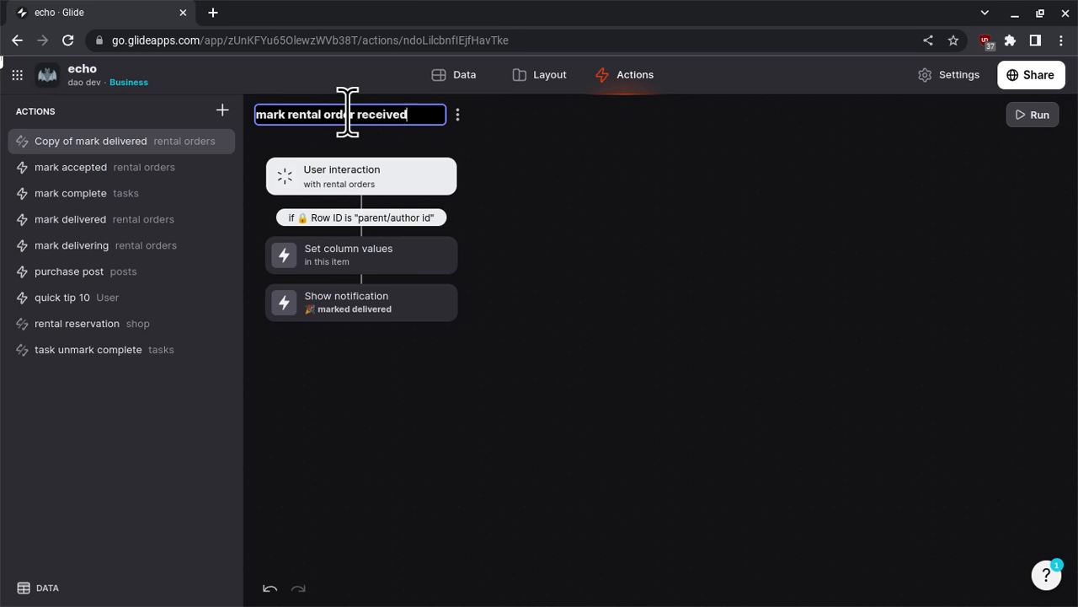
# - Change the action's condition so that the User Profile Row ID is compared with the rental order's author/id
pyautogui.click(396, 221)
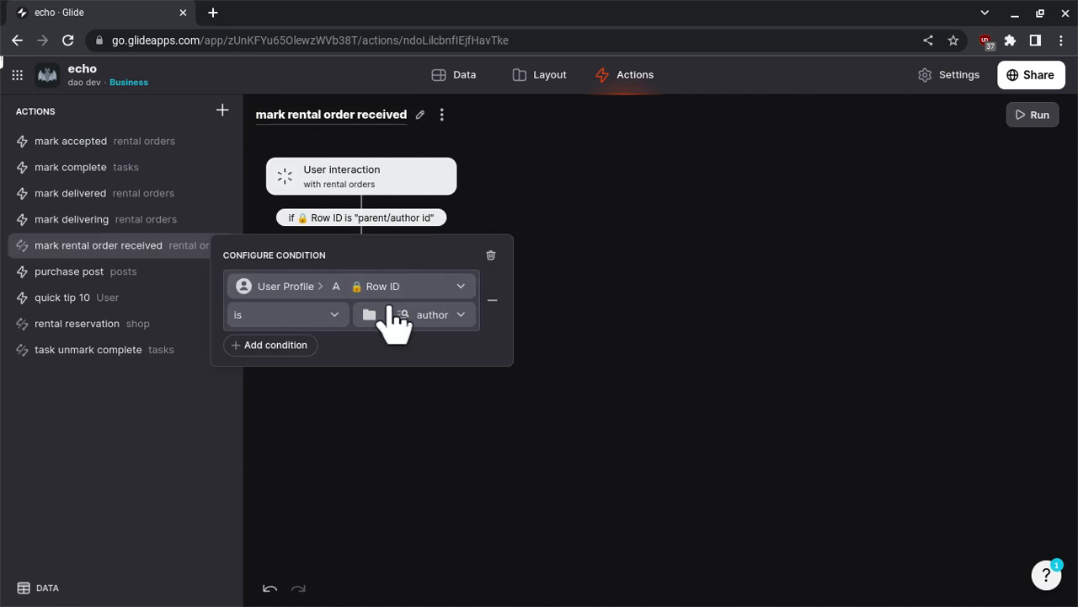
pyautogui.click(403, 325)
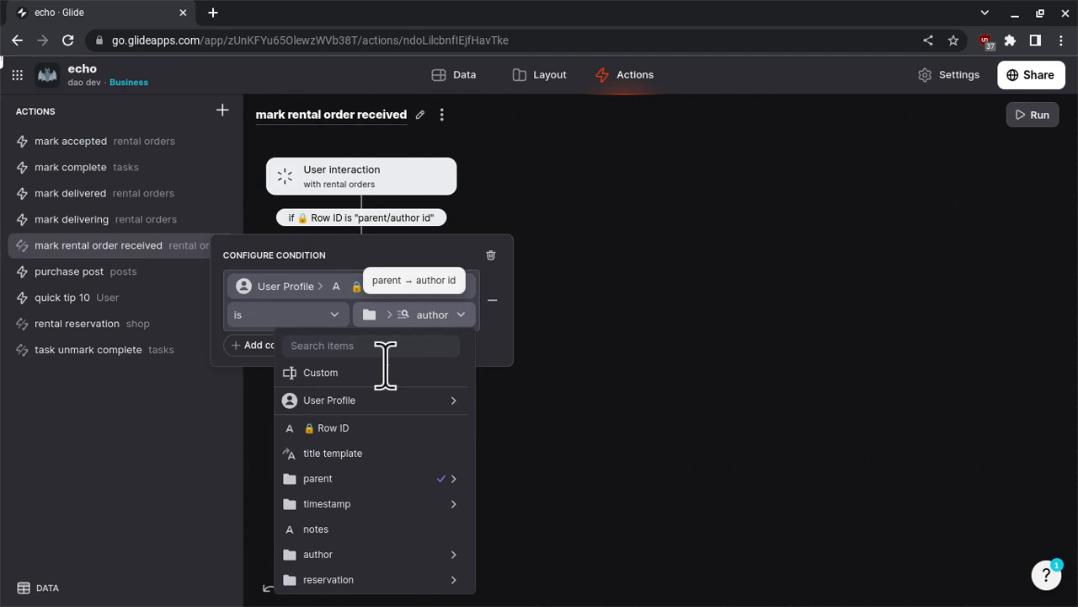
pyautogui.scroll(-3, 379, 455)
pyautogui.moveTo(403, 393)
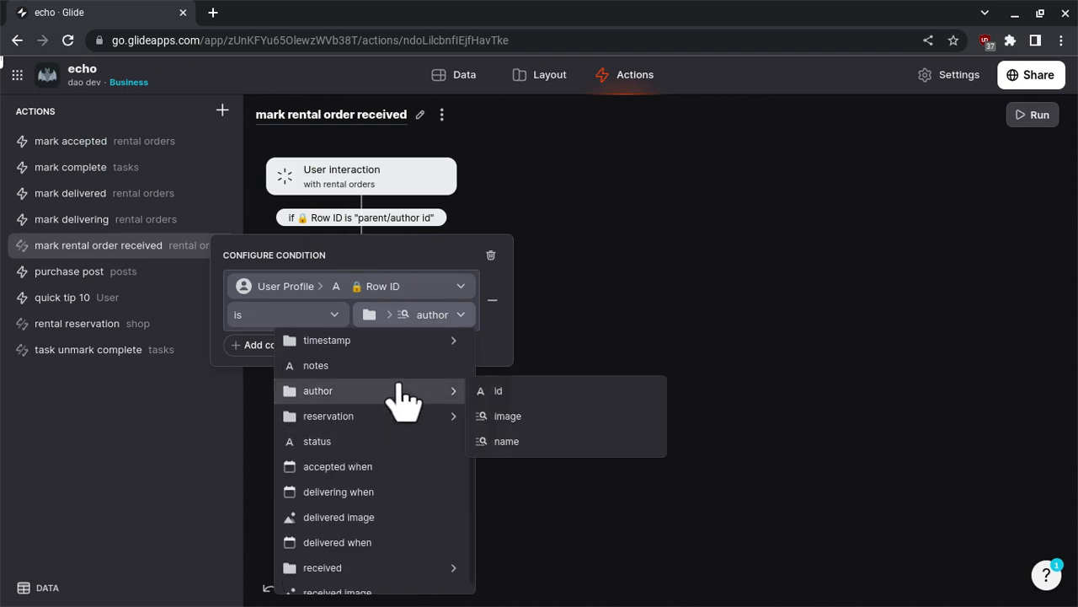
pyautogui.click(510, 392)
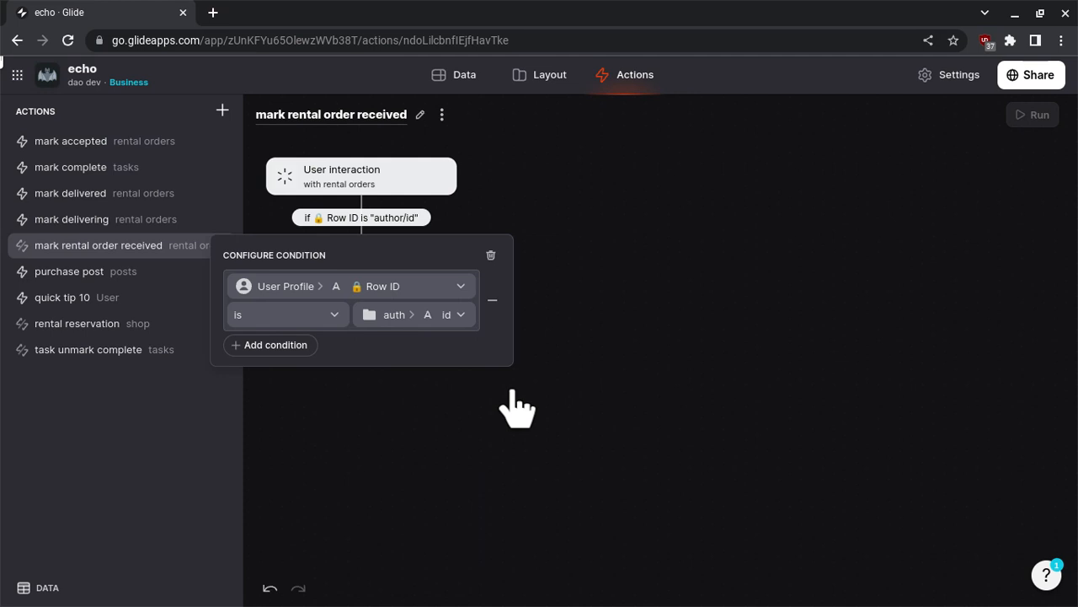
pyautogui.click(512, 393)
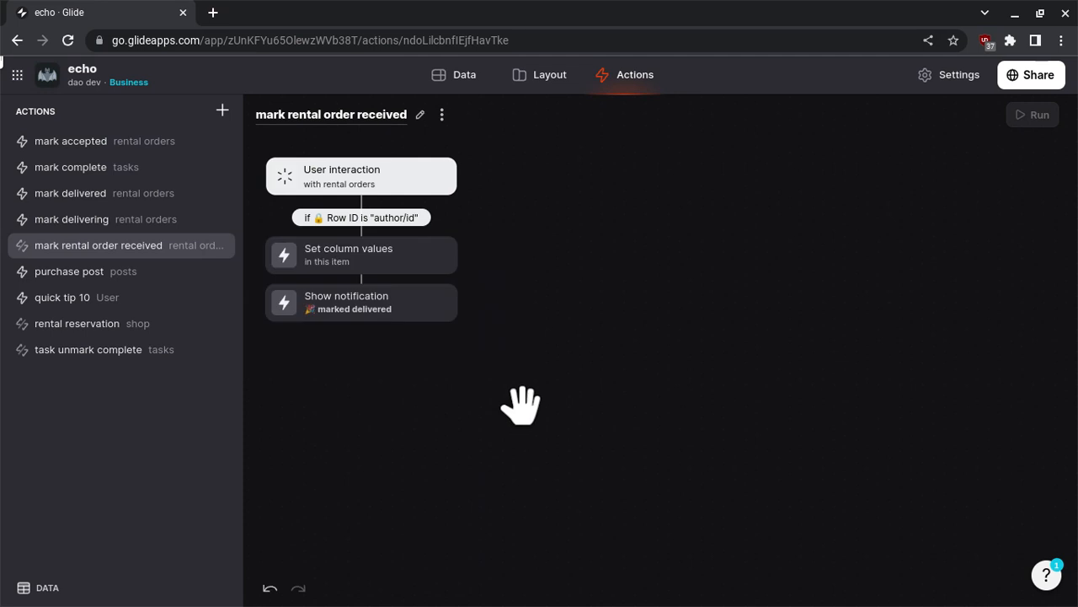
# - In the Set column values step, reset delivered when to an empty Custom value and set received/when to Current date/time
pyautogui.click(403, 268)
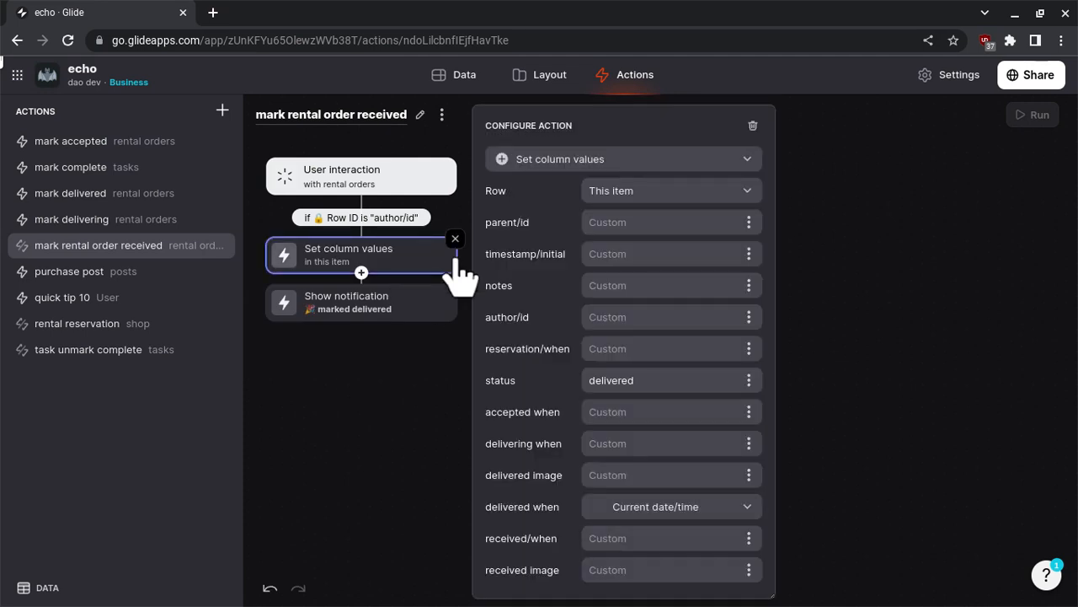
pyautogui.doubleClick(642, 369)
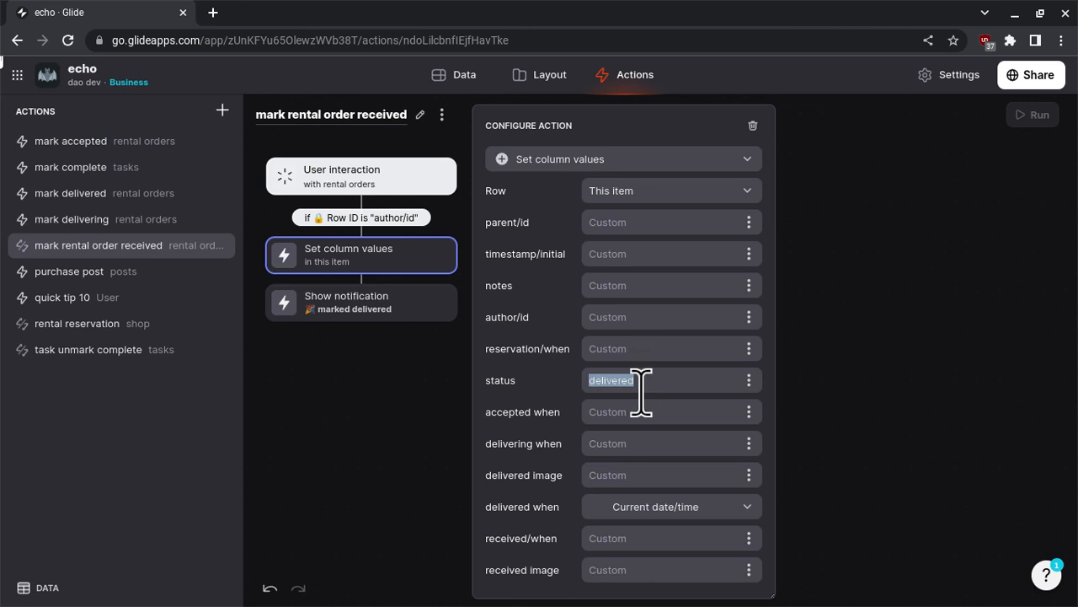
pyautogui.click(689, 503)
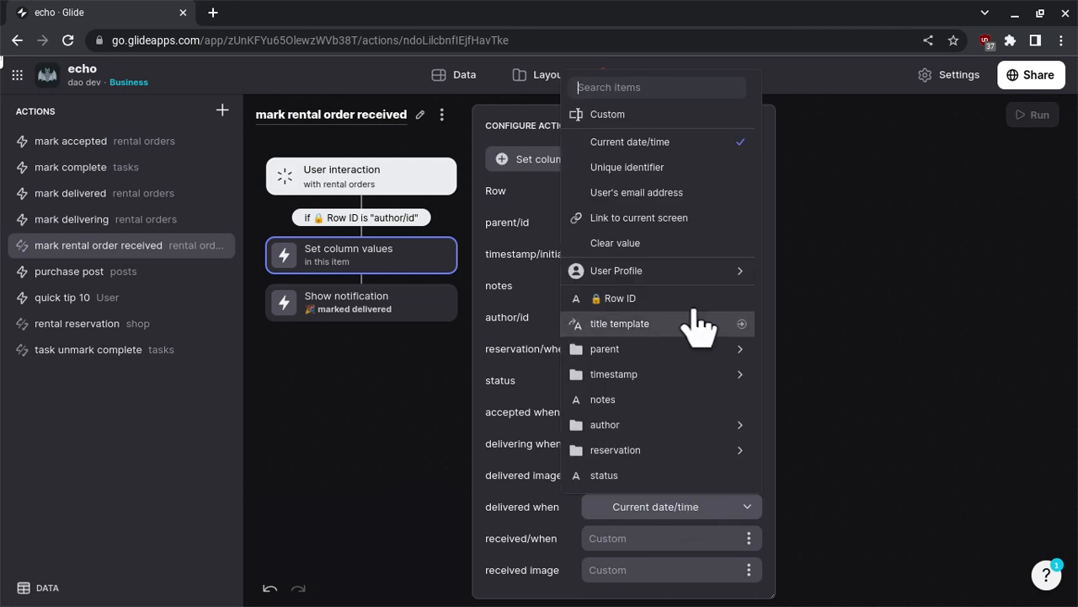
pyautogui.click(657, 118)
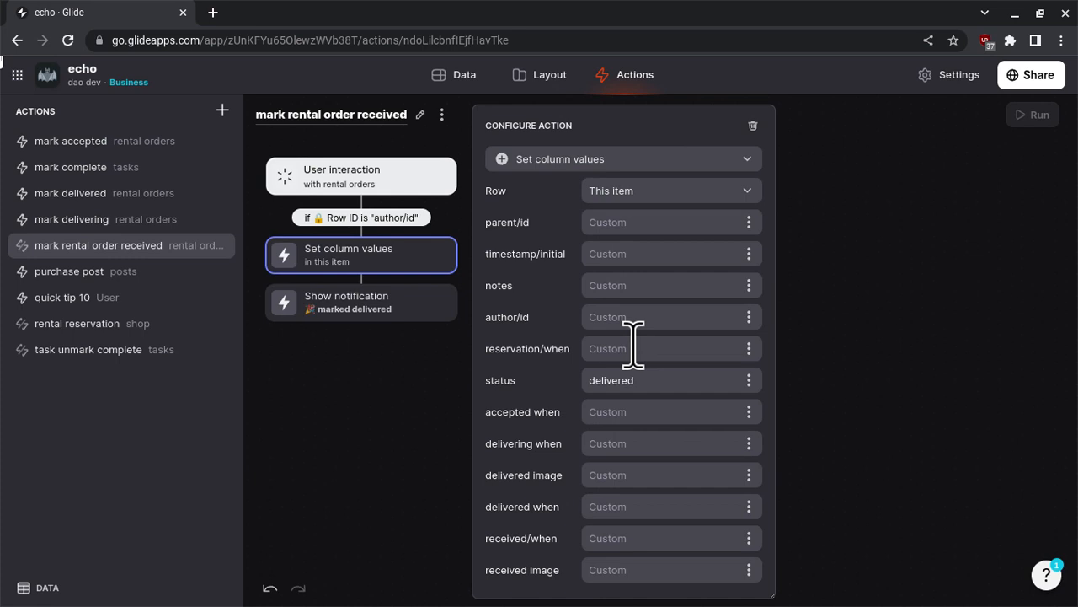
pyautogui.click(746, 536)
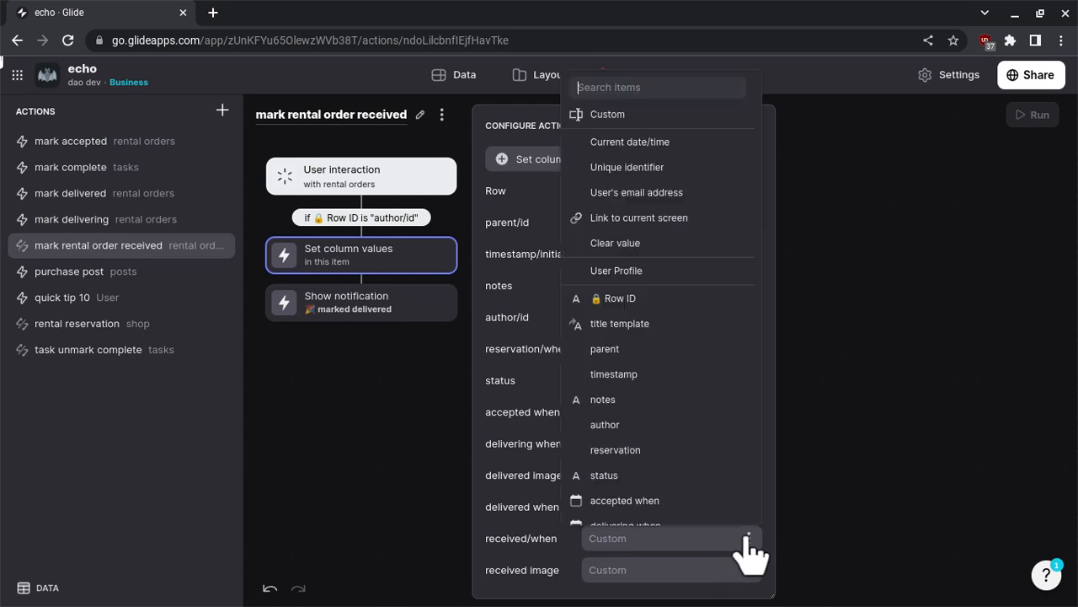
pyautogui.scroll(-1, 725, 505)
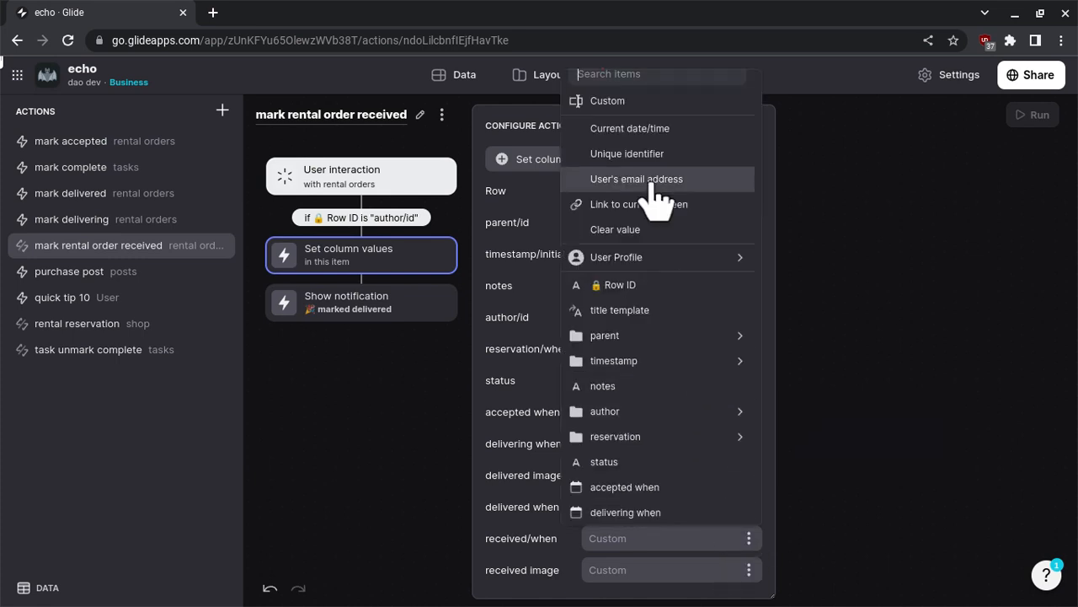
pyautogui.click(682, 131)
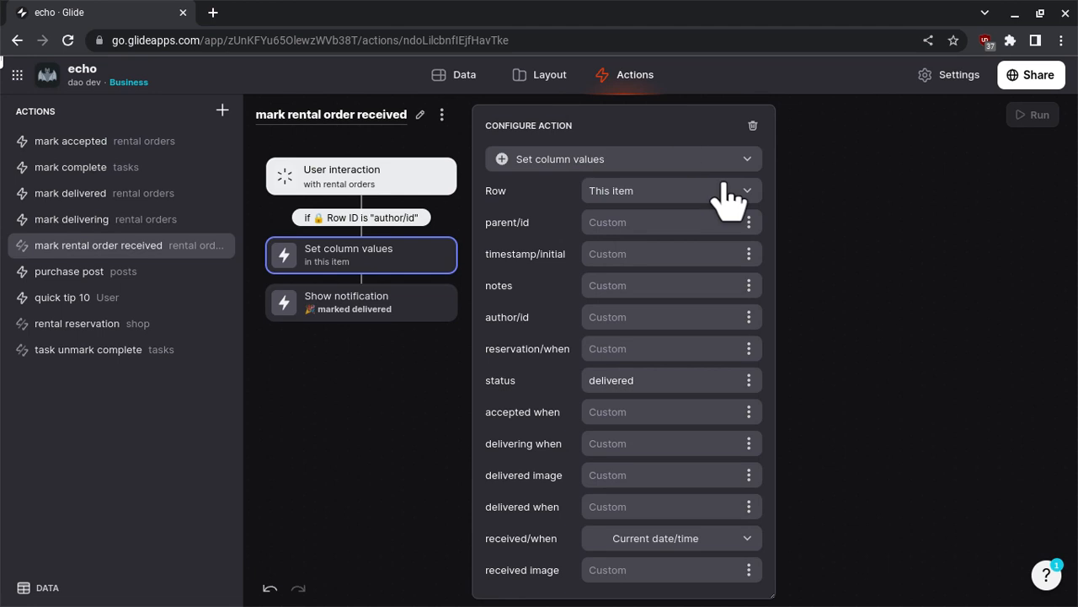
# - Set the action's notification message to "marked received"
pyautogui.click(341, 316)
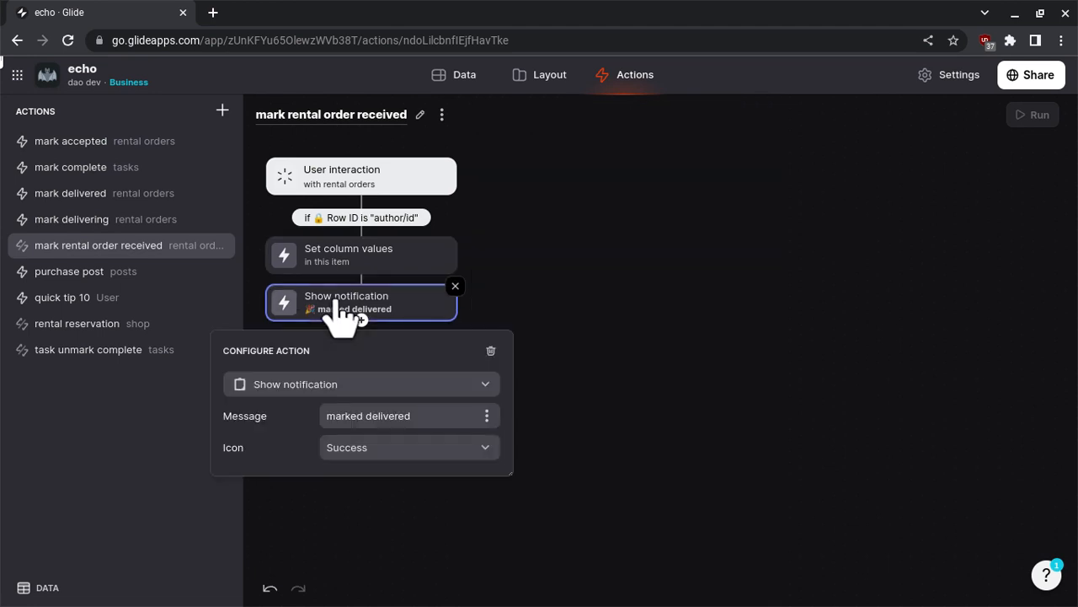
pyautogui.doubleClick(386, 418)
pyautogui.write('received')
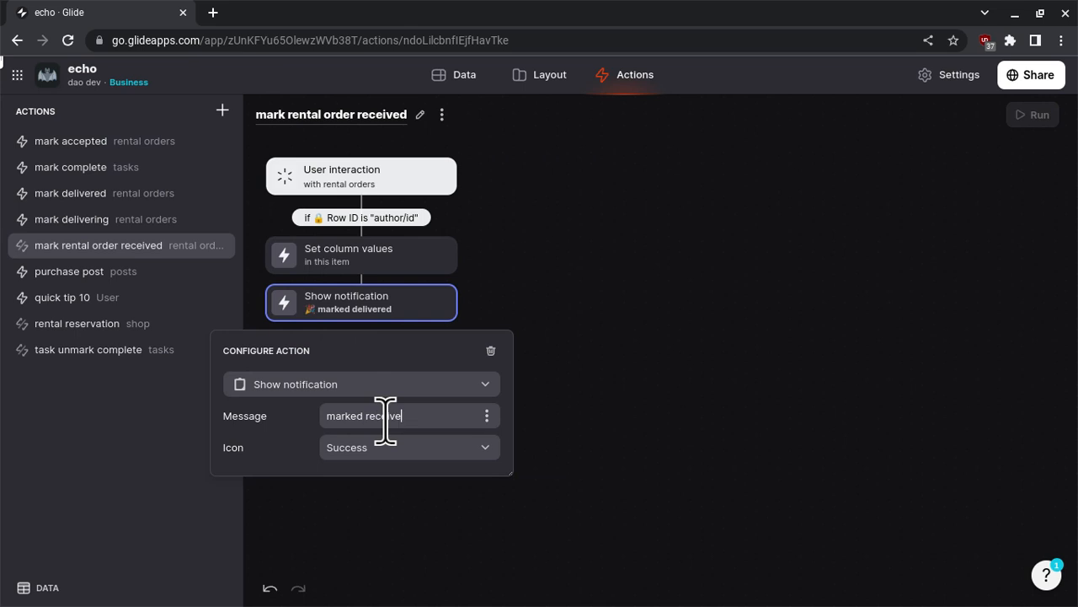
pyautogui.press('Tab')
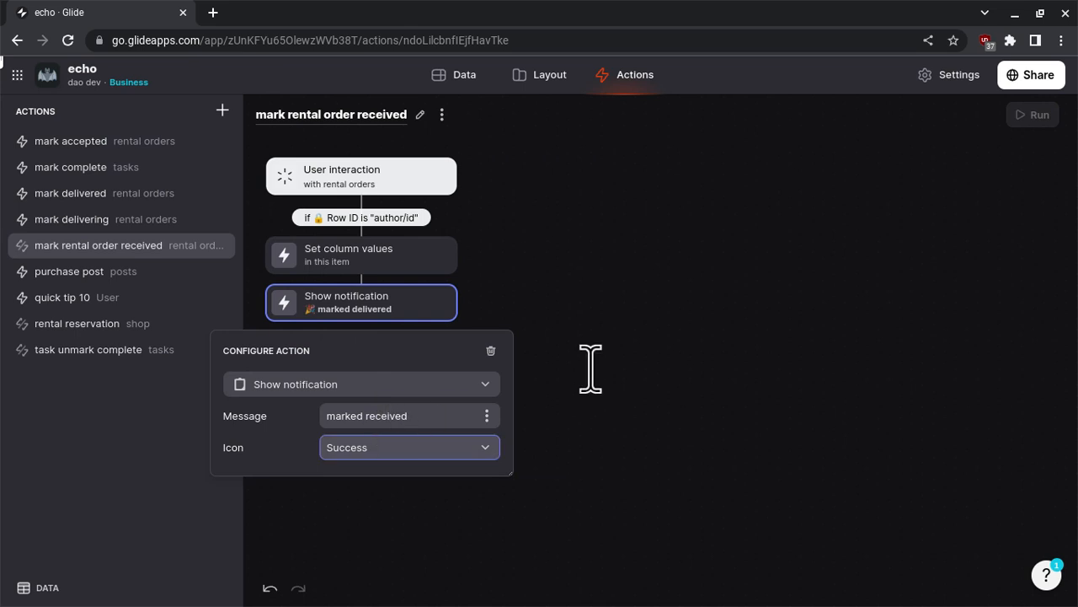
# - Assign the "mark rental order received" action to the mark received button on the rental order details layout
pyautogui.click(545, 74)
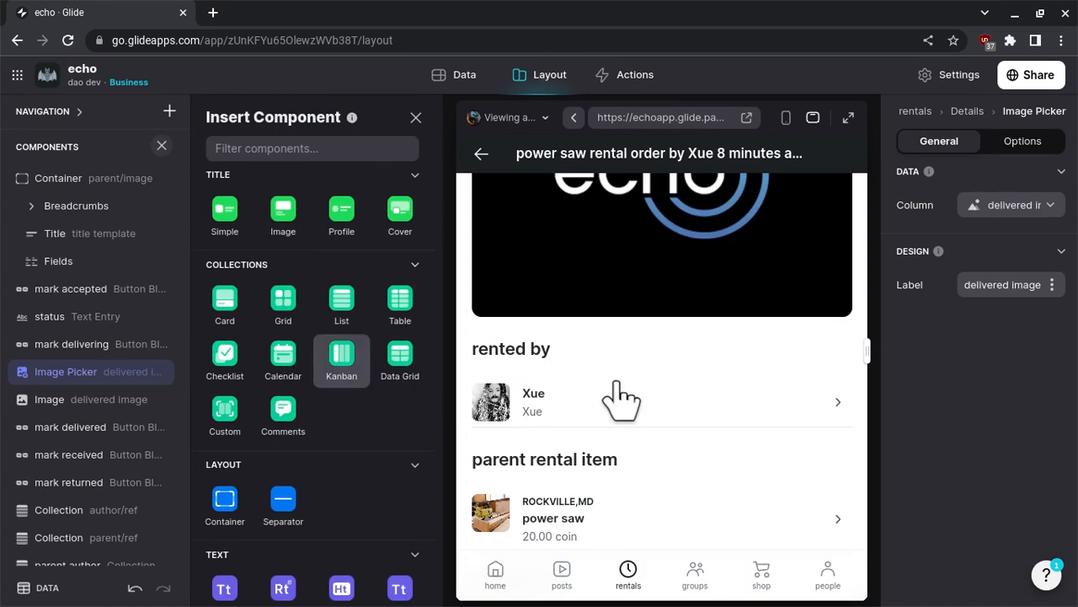
pyautogui.scroll(1, 621, 400)
pyautogui.scroll(-1, 621, 392)
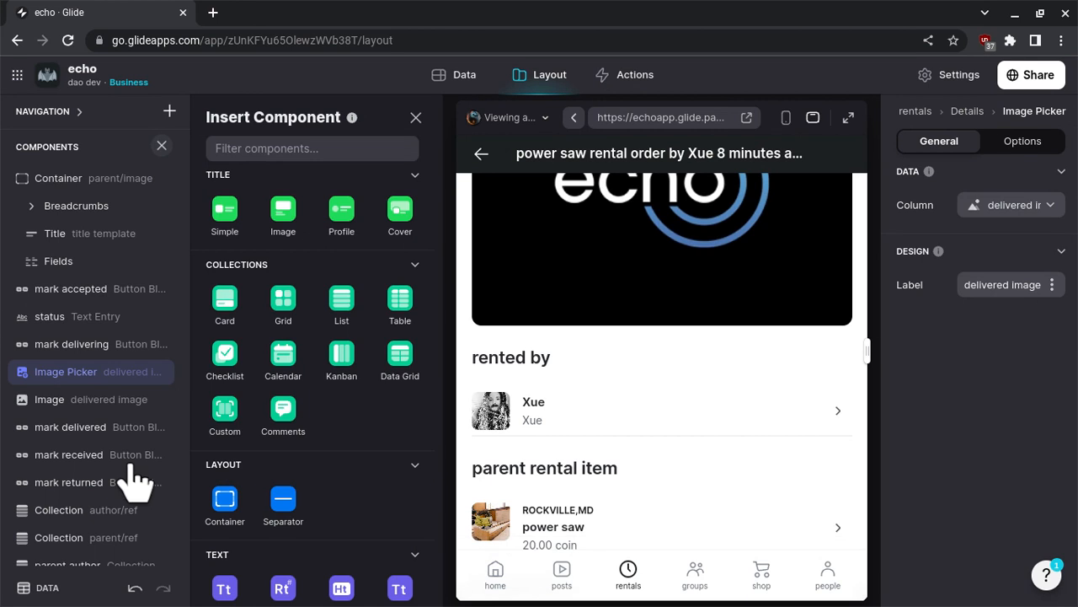
pyautogui.click(95, 459)
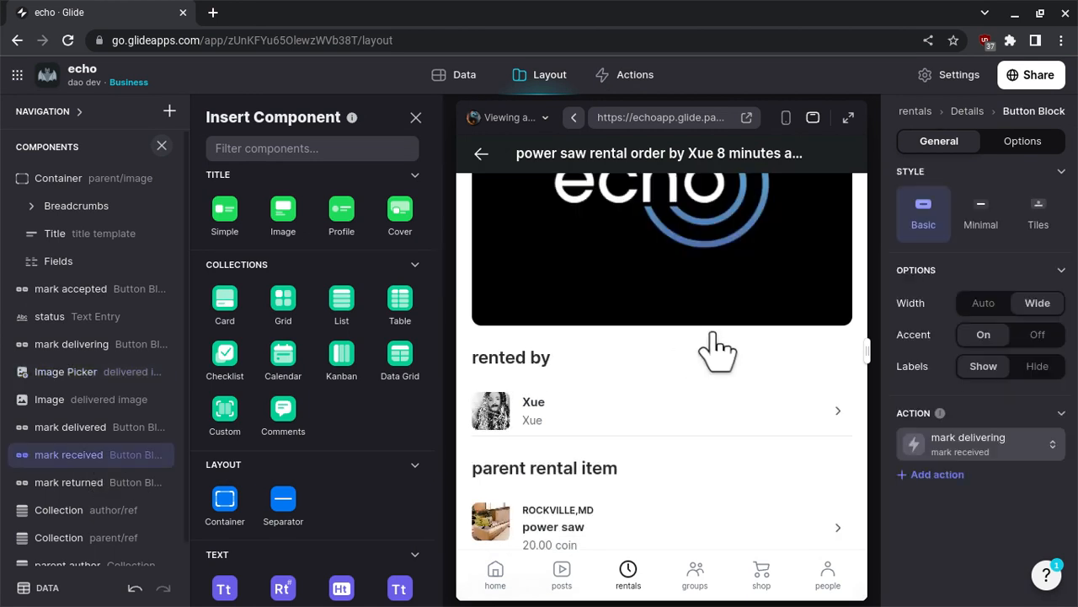
pyautogui.click(952, 442)
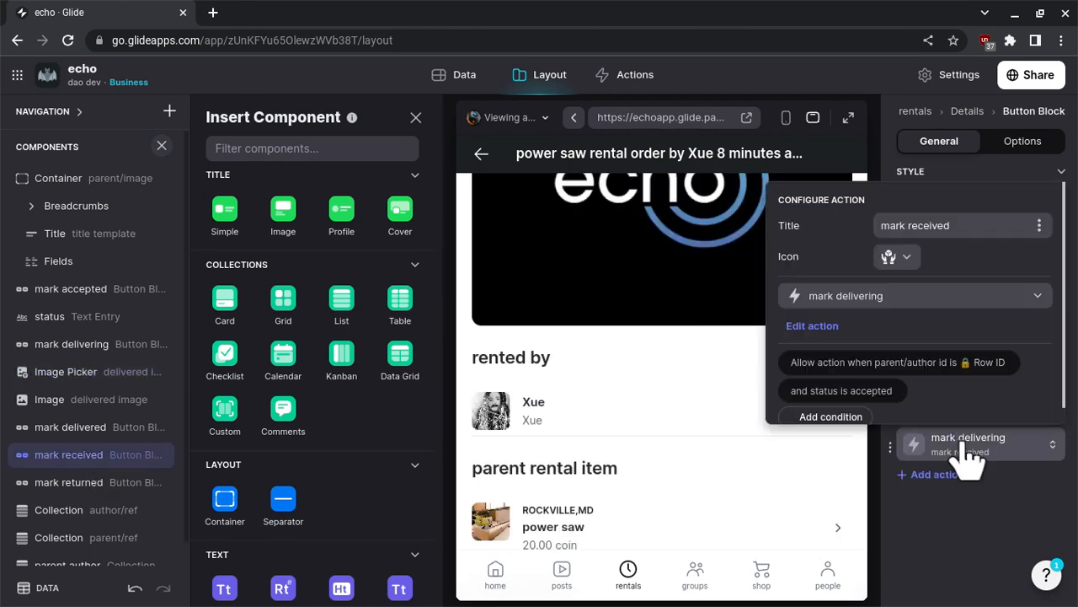
pyautogui.click(910, 301)
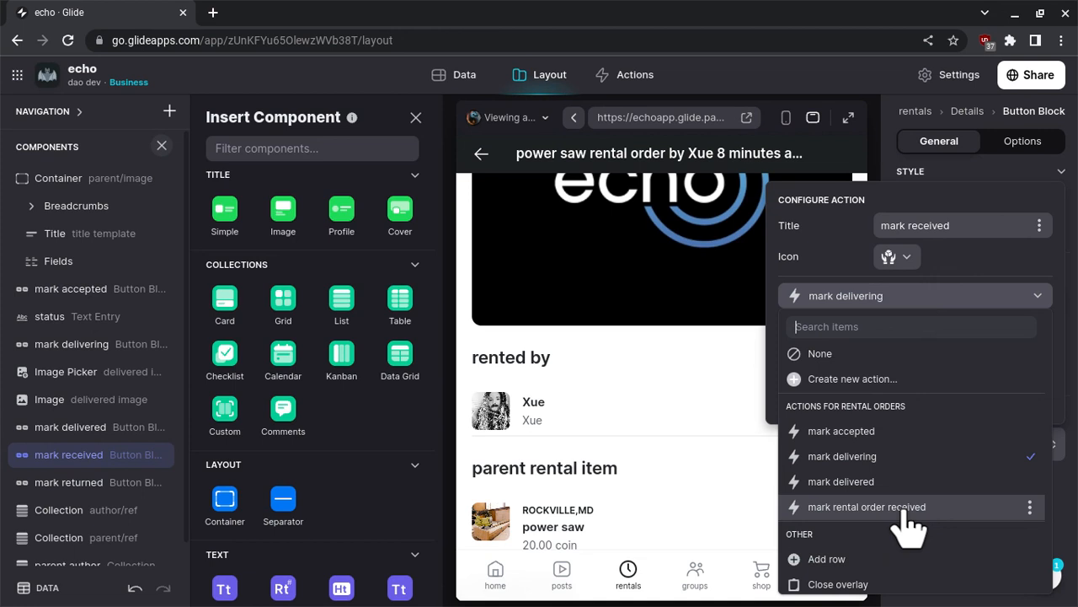
pyautogui.click(907, 508)
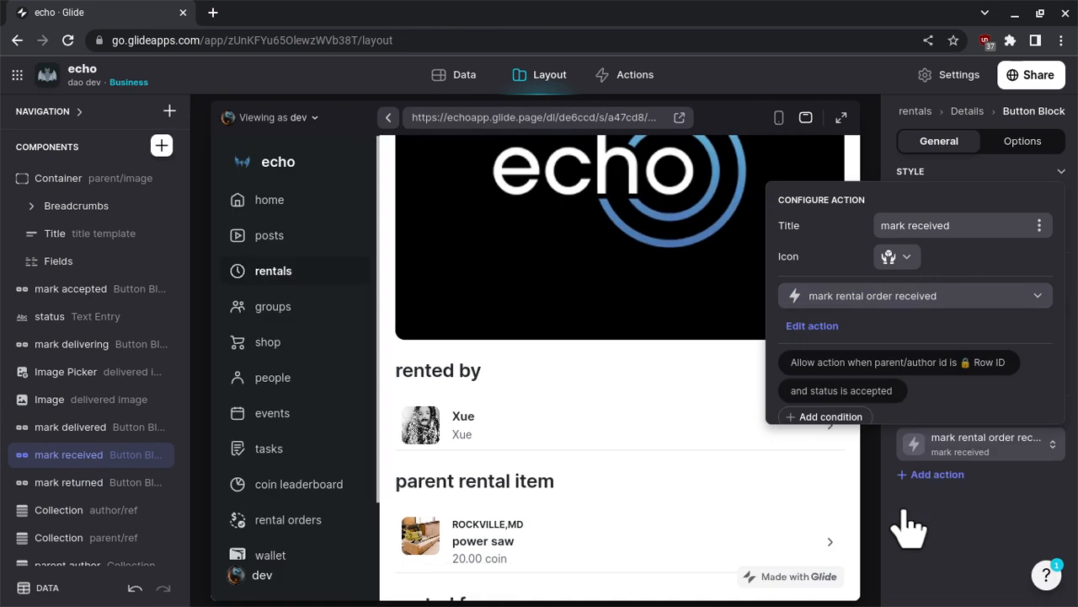
# - In the mark received button's action condition, replace parent/author id with author/id for the comparison against the User Profile Row ID
pyautogui.click(915, 369)
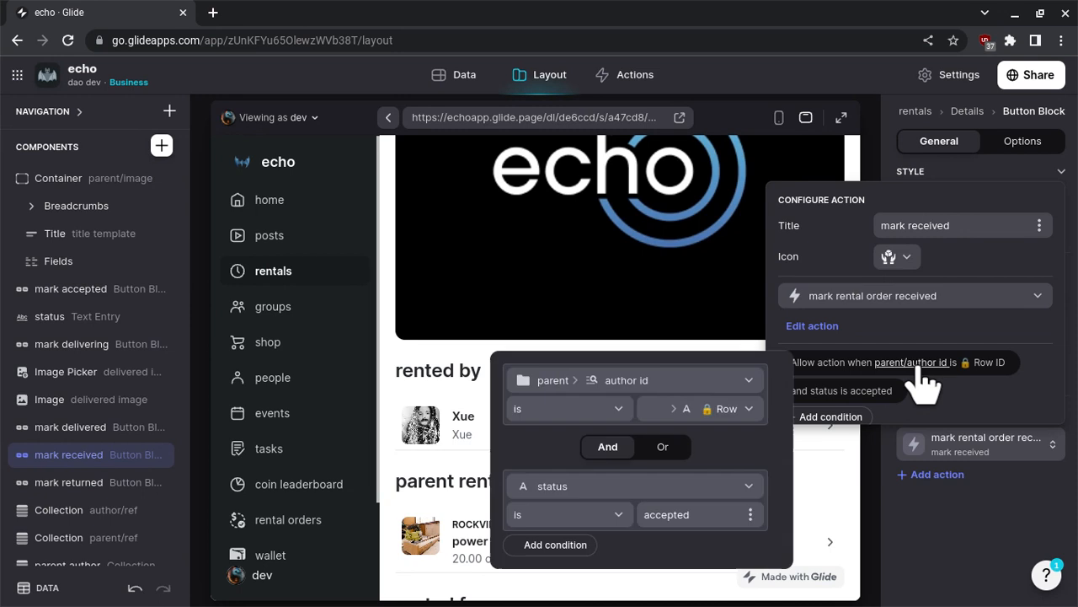
pyautogui.click(717, 408)
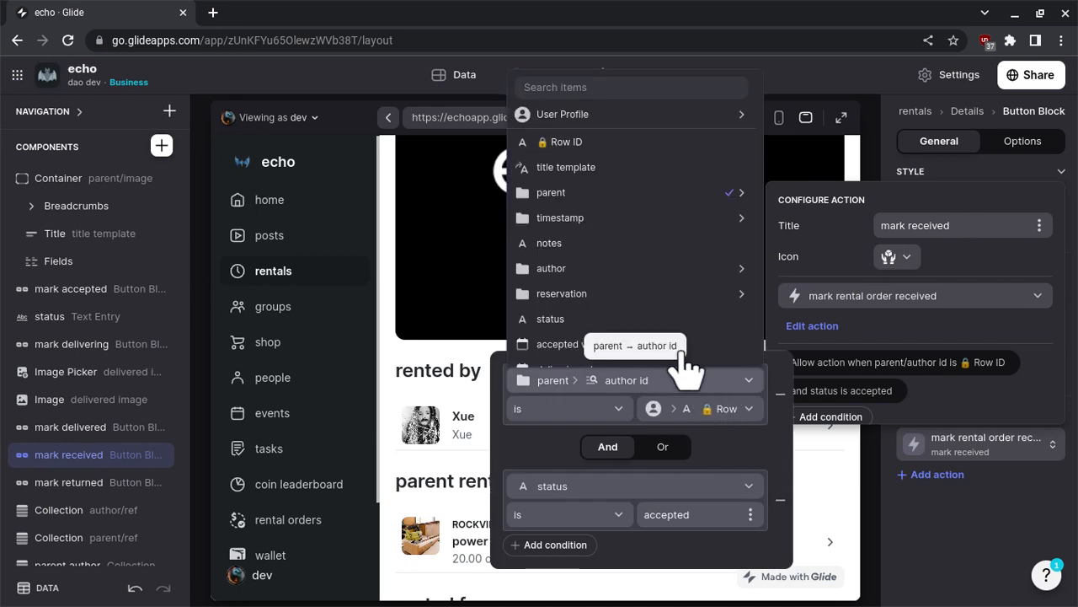
pyautogui.scroll(-1, 683, 311)
pyautogui.moveTo(679, 268)
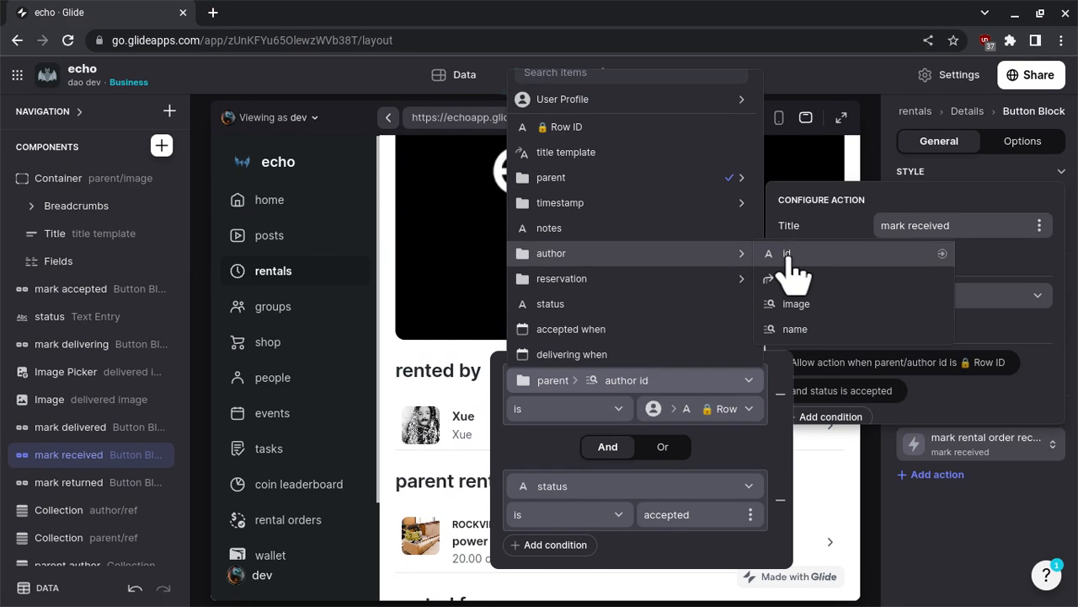
pyautogui.click(788, 255)
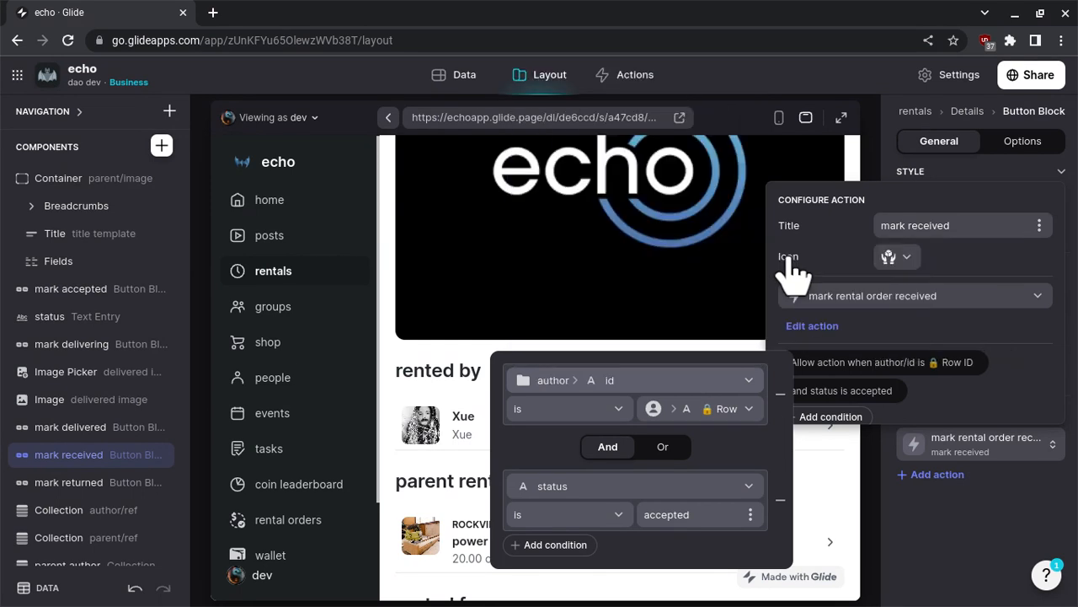
# - Set the mark received button's status condition to "delivered" and close the condition settings
pyautogui.doubleClick(697, 510)
pyautogui.write('delivered')
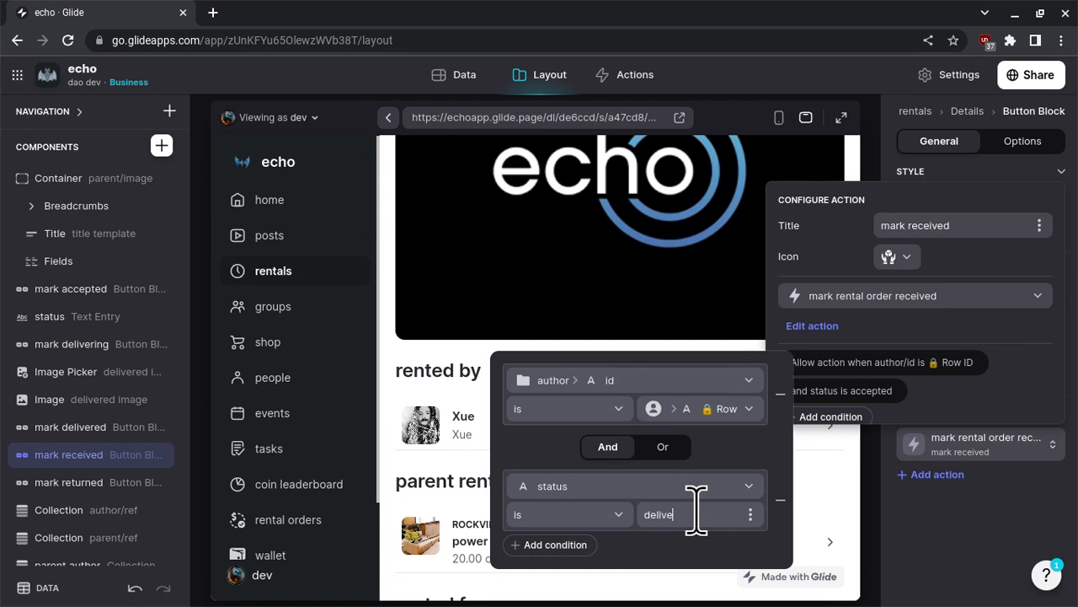
pyautogui.click(938, 512)
# - Preview the power saw rental order as the user who rented it and bring up its mark received button
pyautogui.scroll(-2, 679, 431)
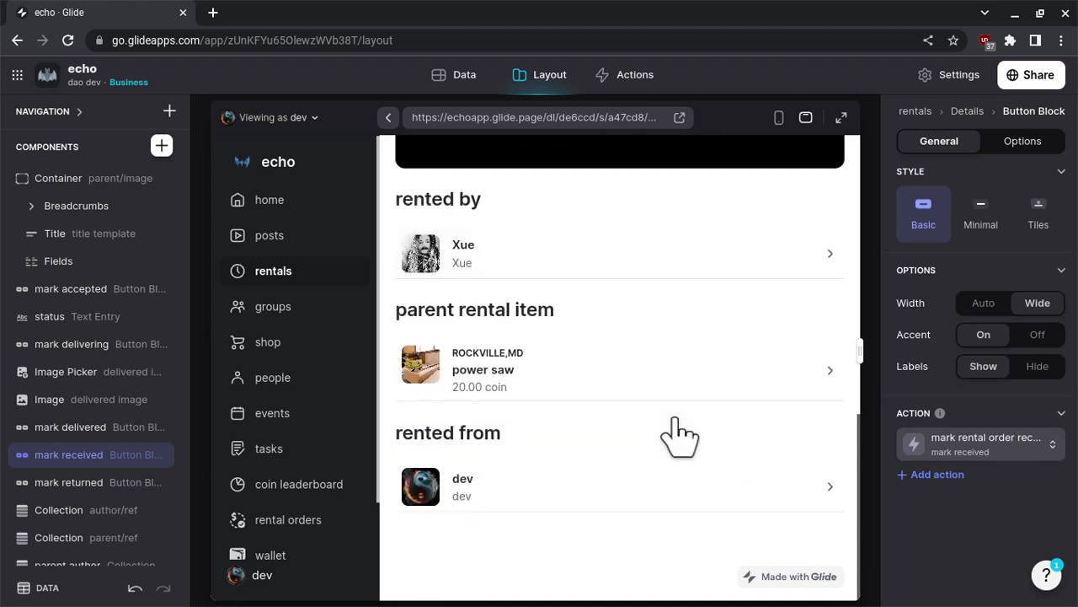
pyautogui.scroll(7, 679, 431)
pyautogui.scroll(-5, 679, 431)
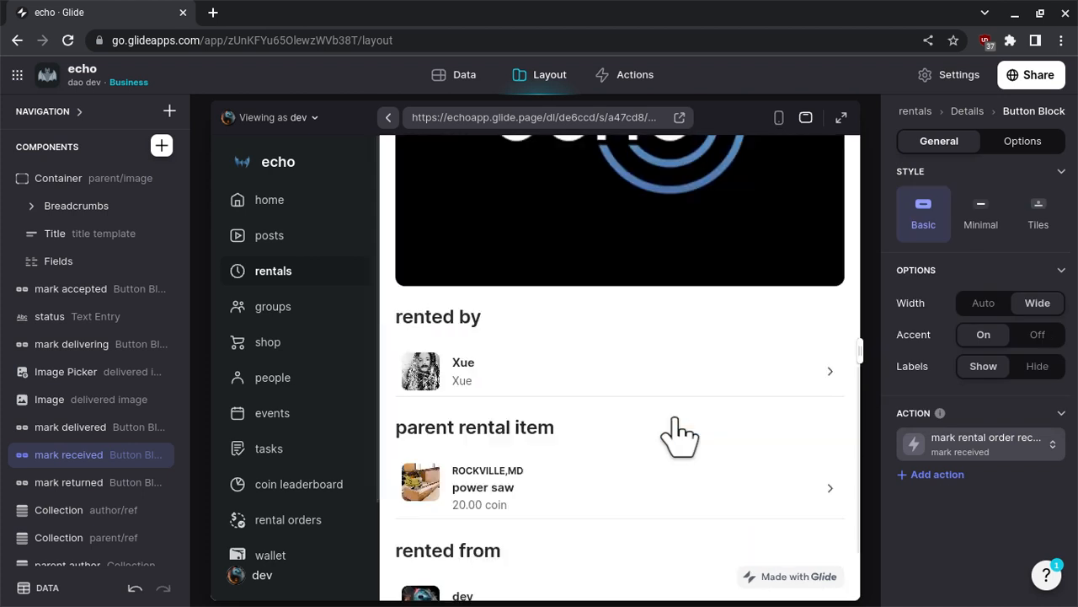
pyautogui.scroll(5, 679, 431)
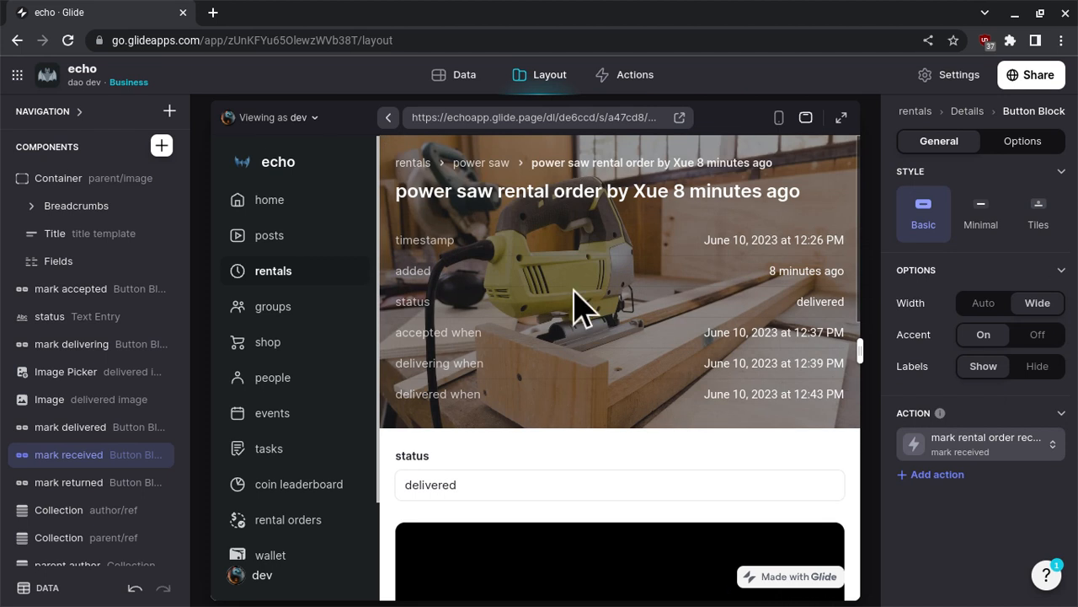
pyautogui.click(279, 120)
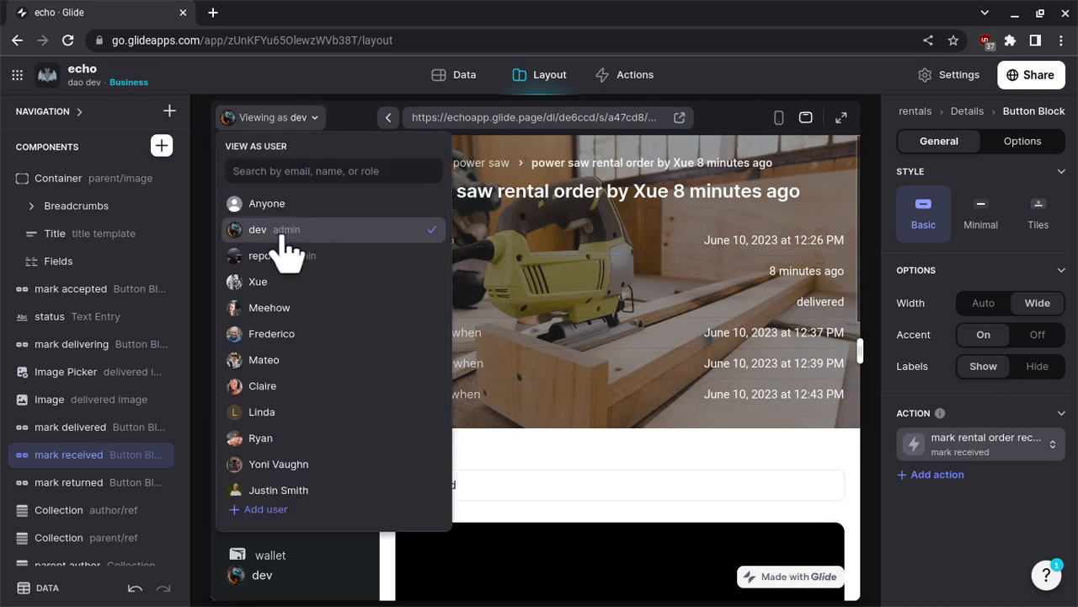
pyautogui.click(270, 282)
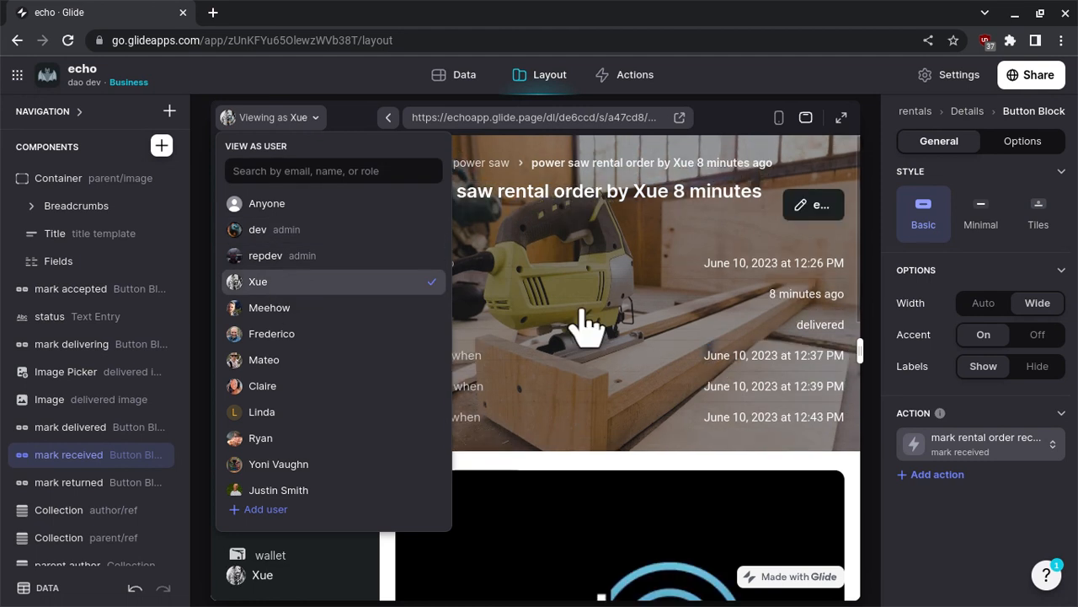
pyautogui.click(588, 321)
pyautogui.scroll(-3, 583, 321)
pyautogui.scroll(-4, 588, 322)
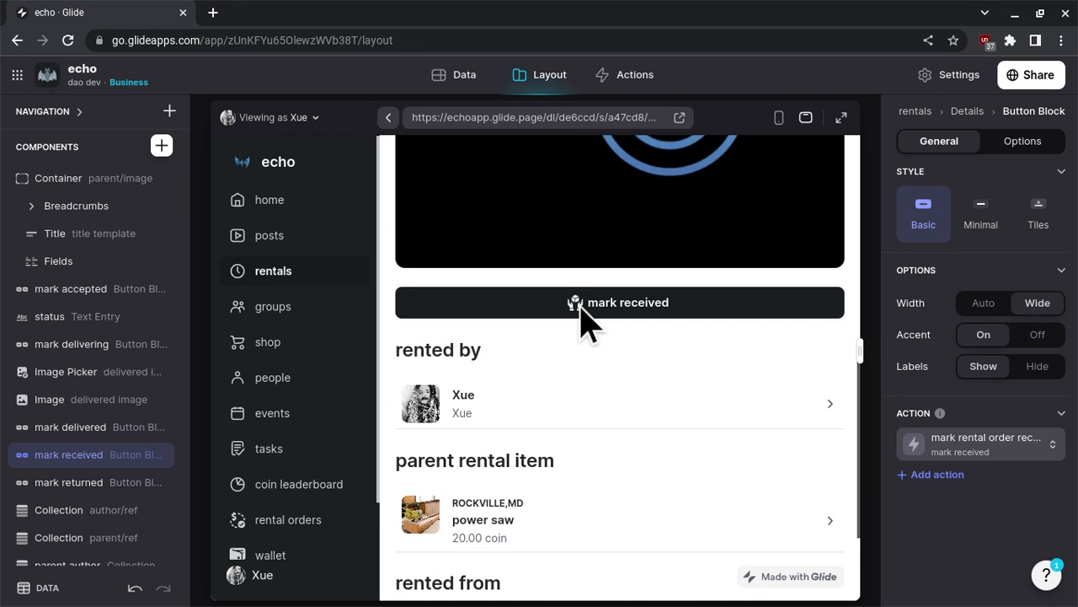
# - Test the mark received button on the delivered power saw rental order and check the order's status
pyautogui.click(583, 321)
pyautogui.scroll(6, 586, 325)
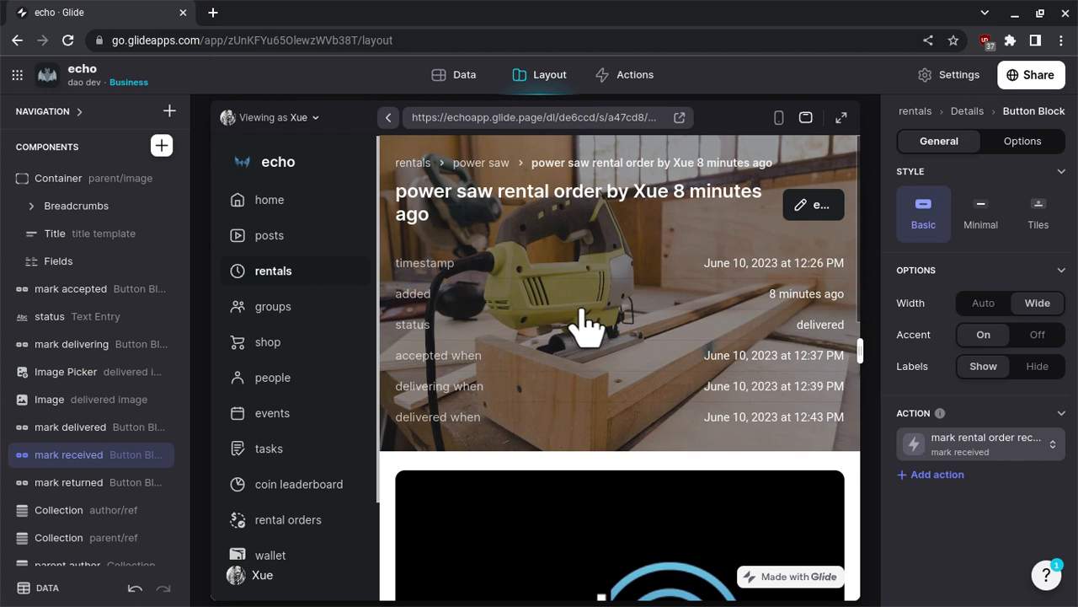
pyautogui.scroll(-5, 586, 325)
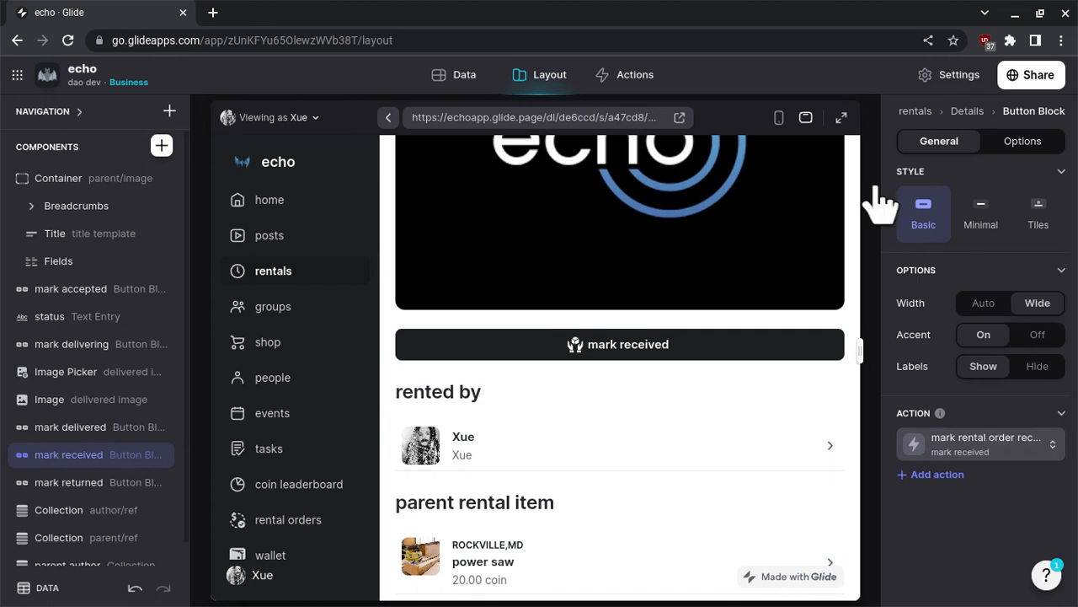
pyautogui.click(667, 344)
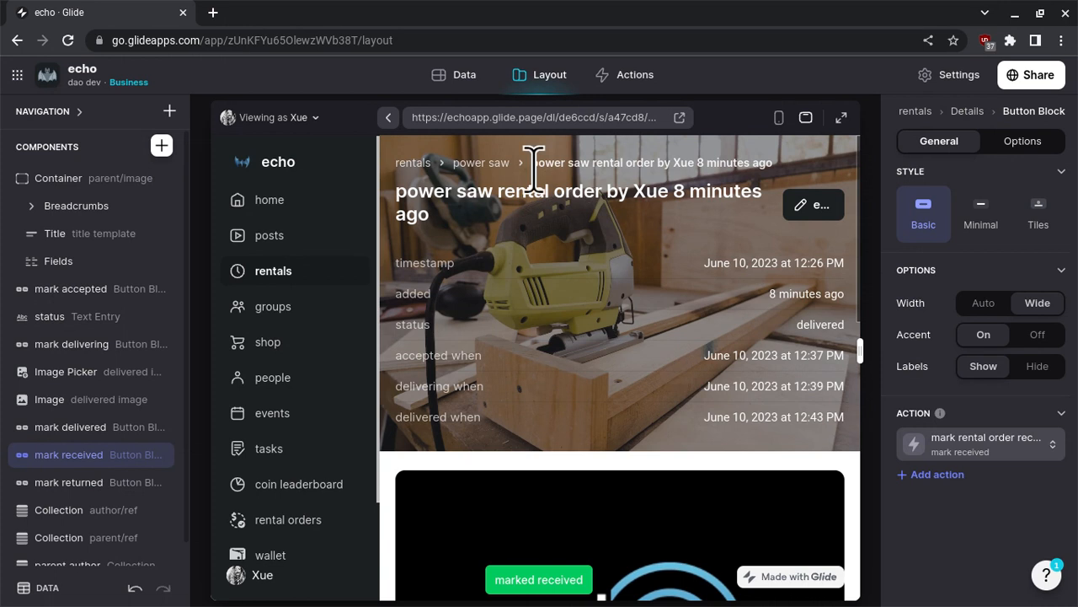
# - In the mark rental order received action's Set column values step, set status to "received"
pyautogui.click(632, 85)
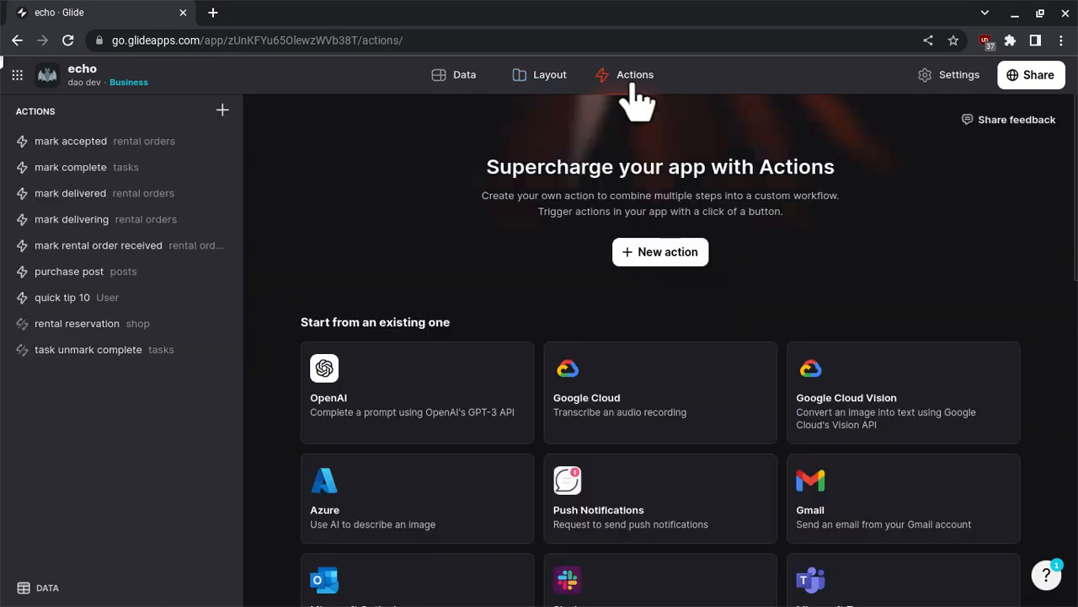
pyautogui.click(150, 247)
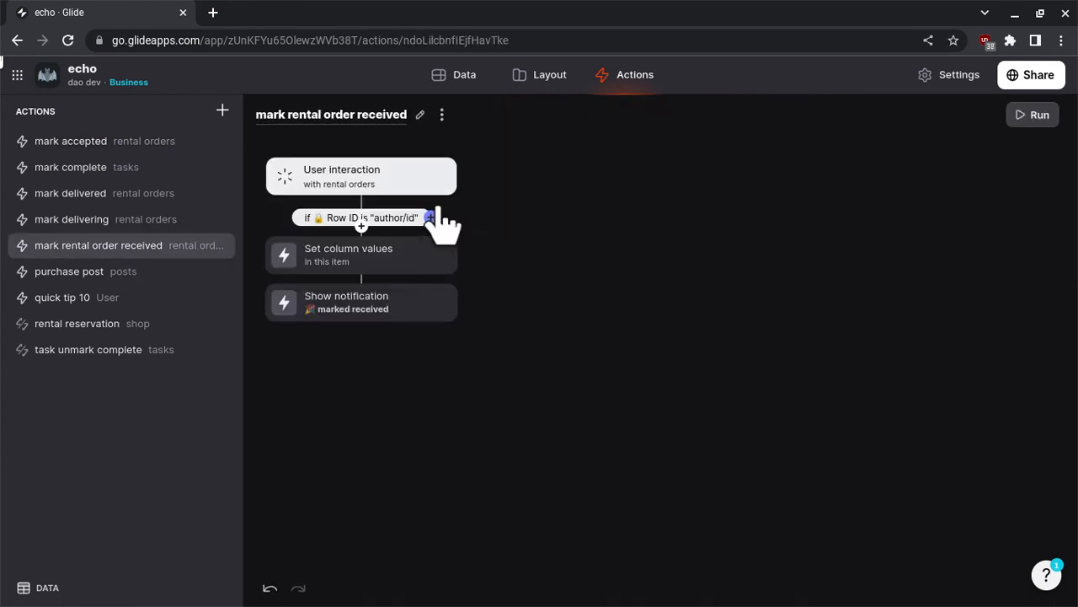
pyautogui.click(402, 258)
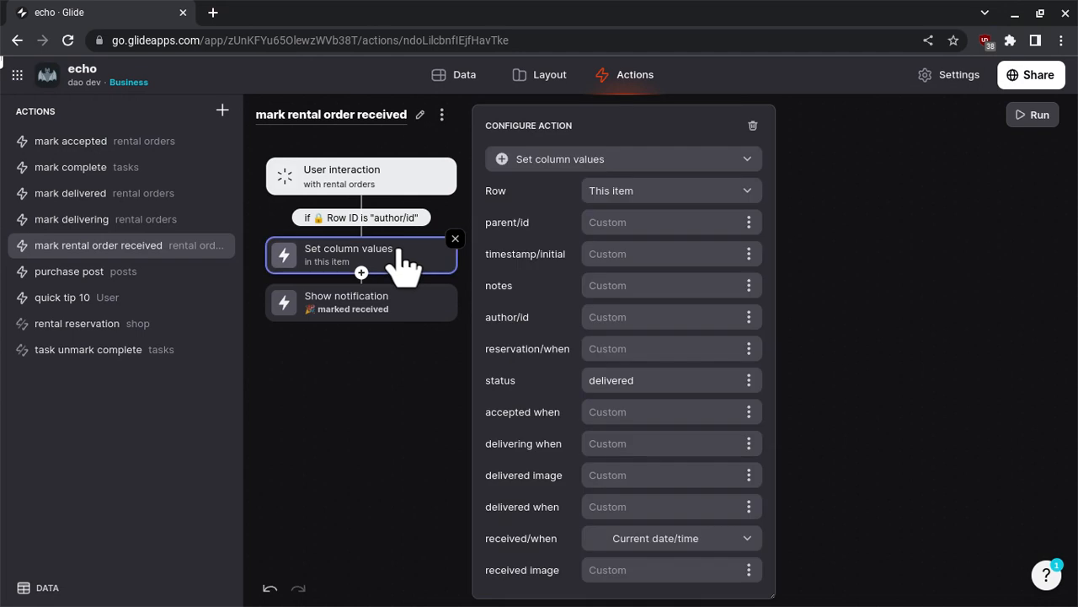
pyautogui.doubleClick(674, 380)
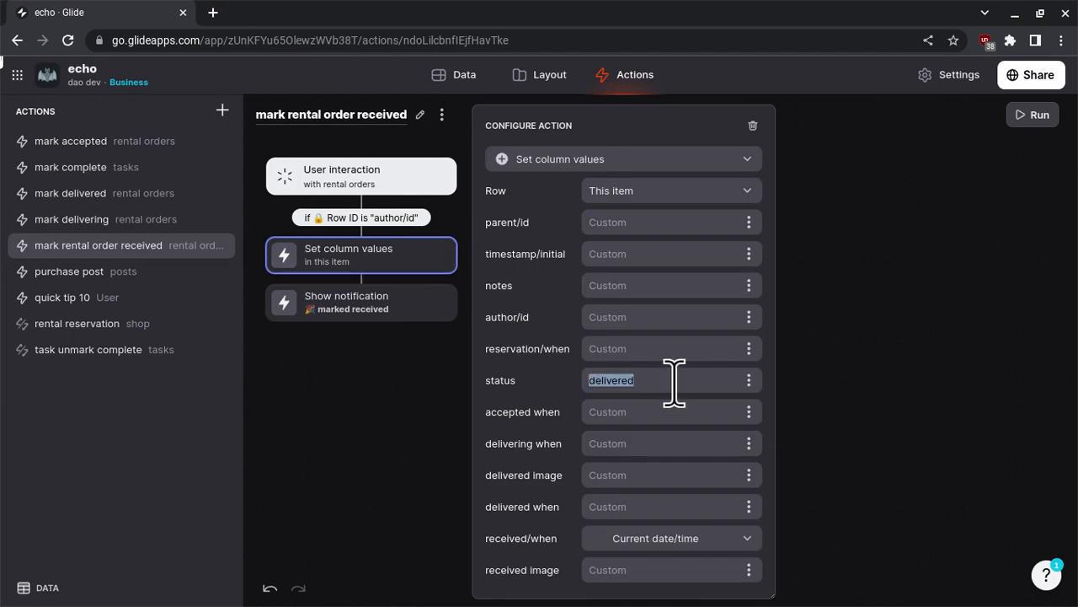
pyautogui.write('receive')
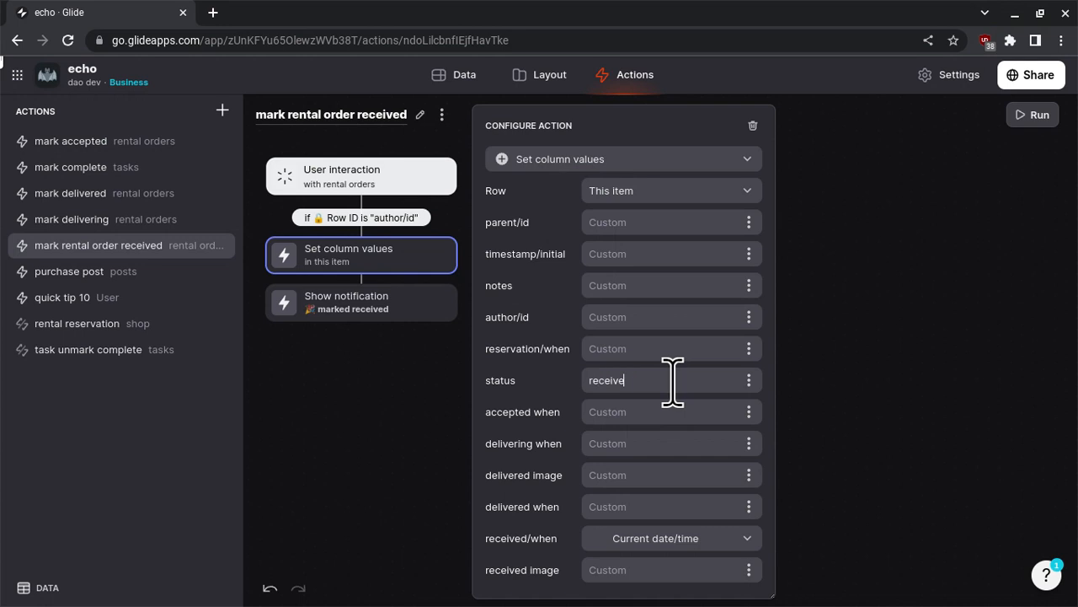
pyautogui.click(836, 396)
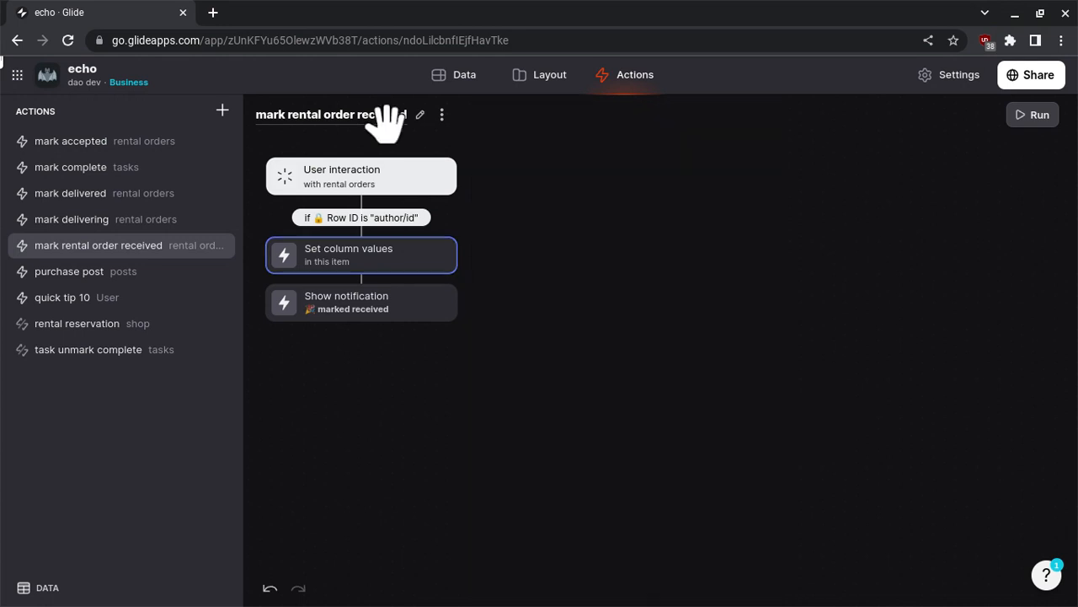
# - Return to the layout preview, mark the power saw rental order received again, and review its status and date fields
pyautogui.click(524, 85)
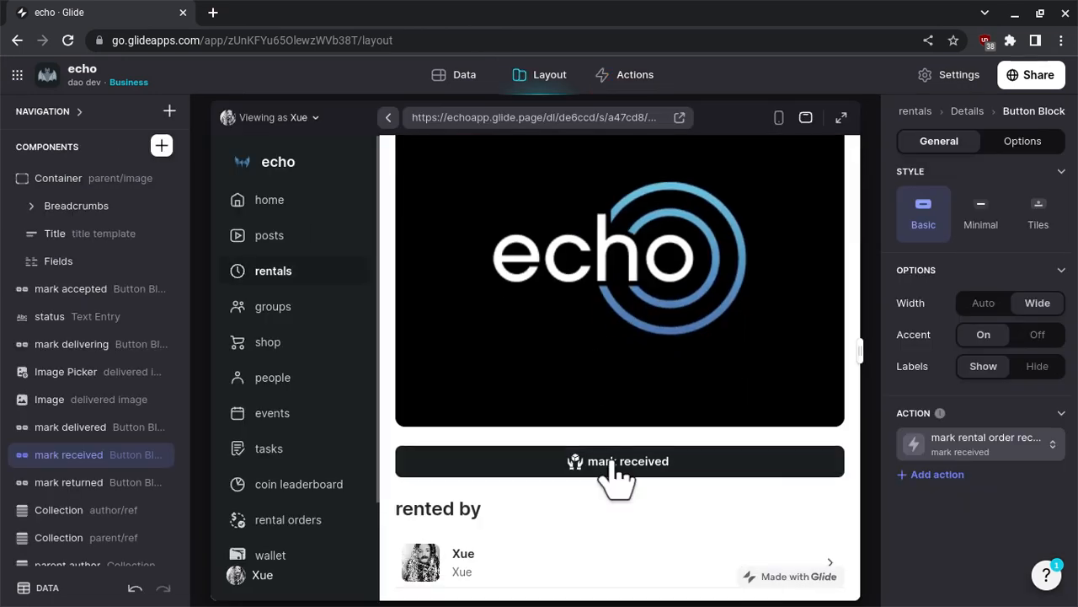
pyautogui.click(613, 460)
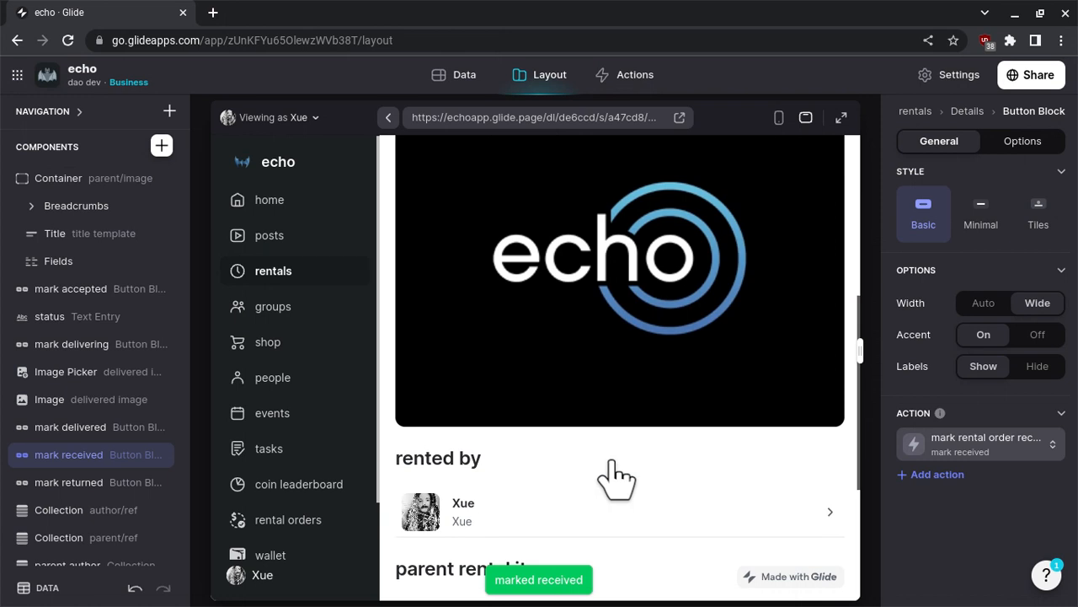
pyautogui.scroll(5, 613, 462)
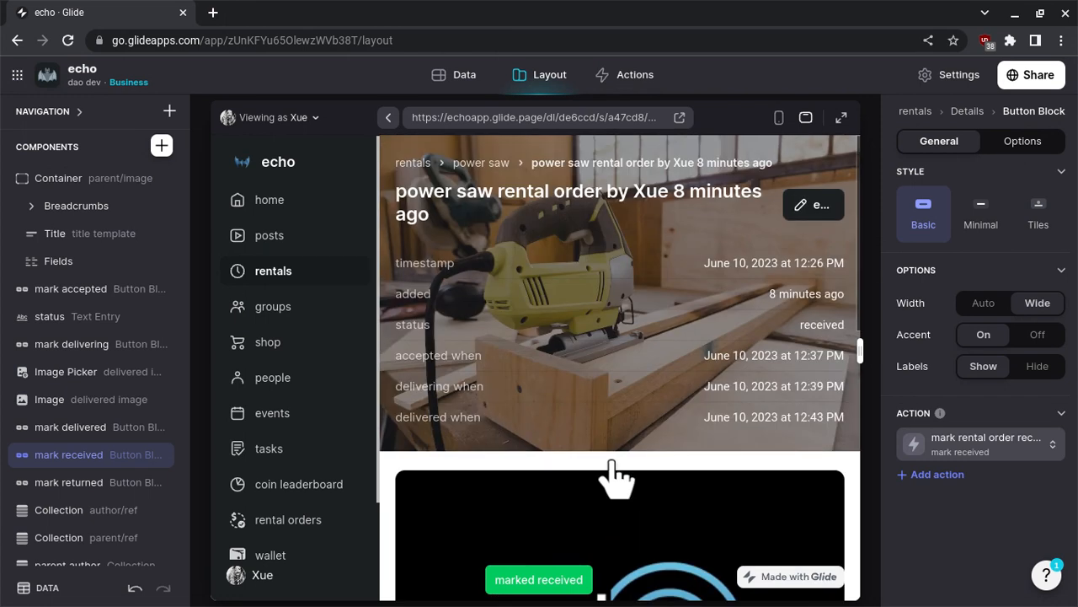
pyautogui.scroll(-5, 561, 360)
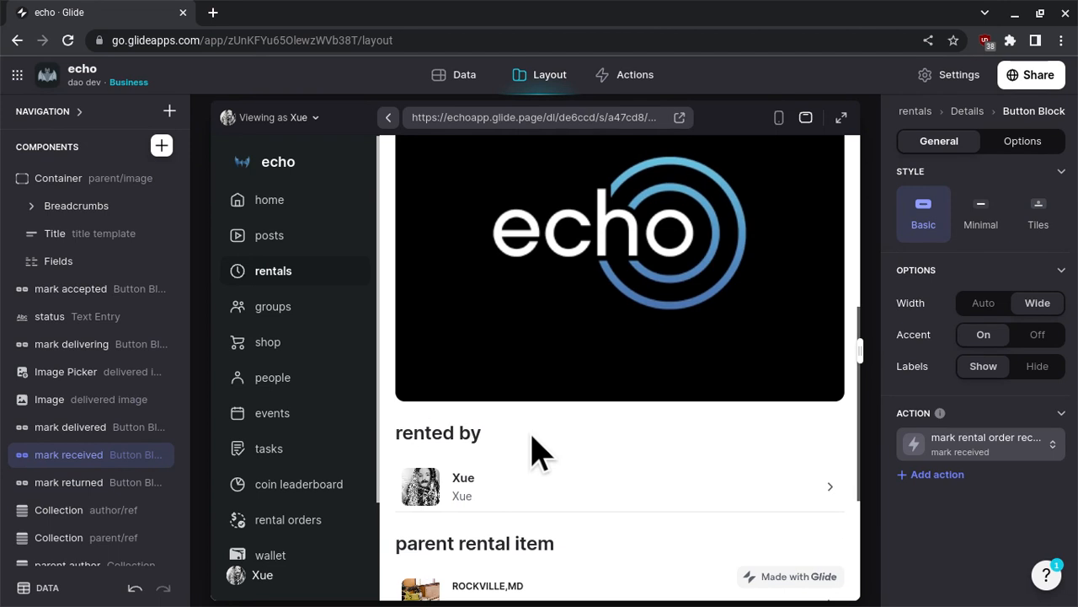
pyautogui.scroll(-3, 590, 369)
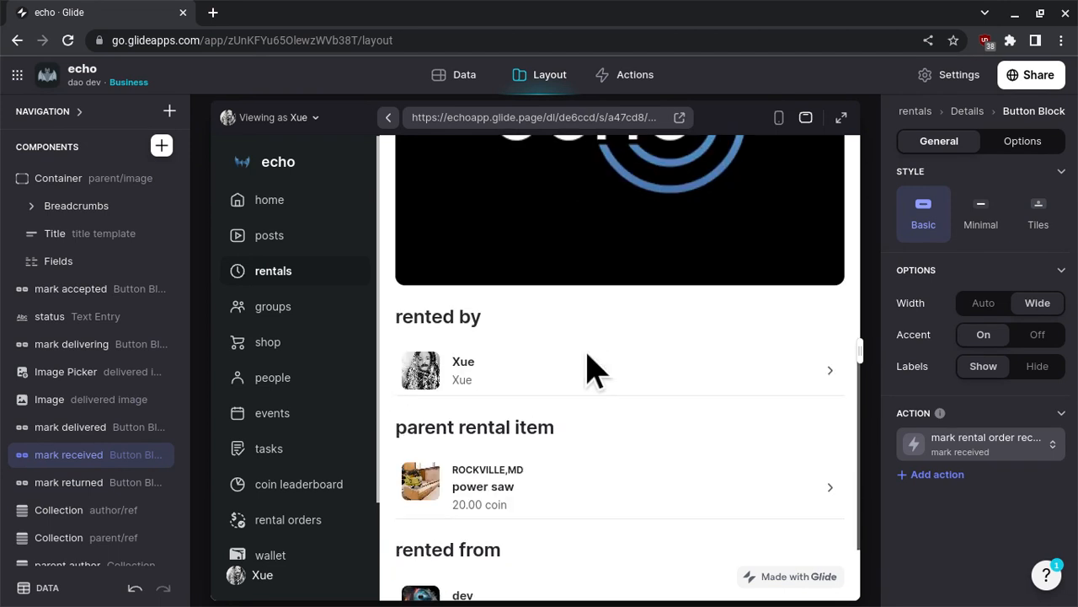
pyautogui.scroll(10, 590, 369)
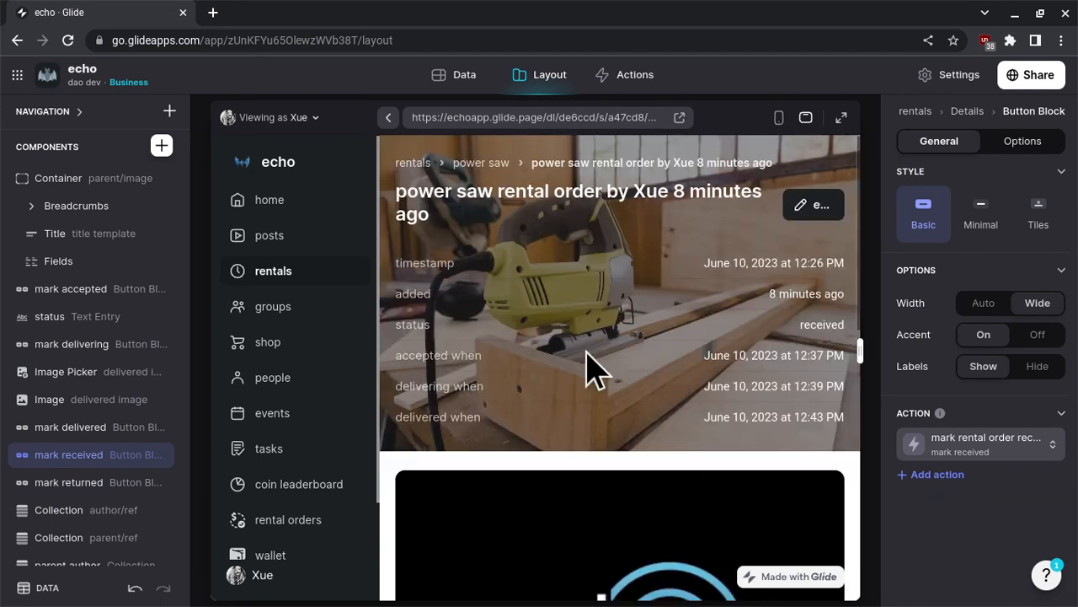
pyautogui.scroll(-5, 590, 368)
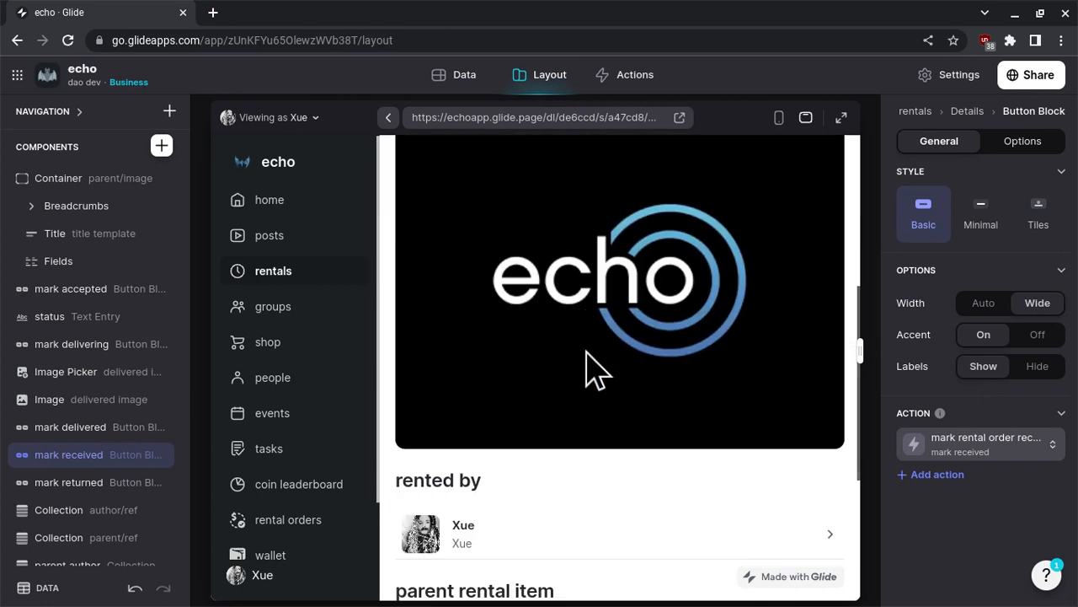
pyautogui.scroll(3, 595, 368)
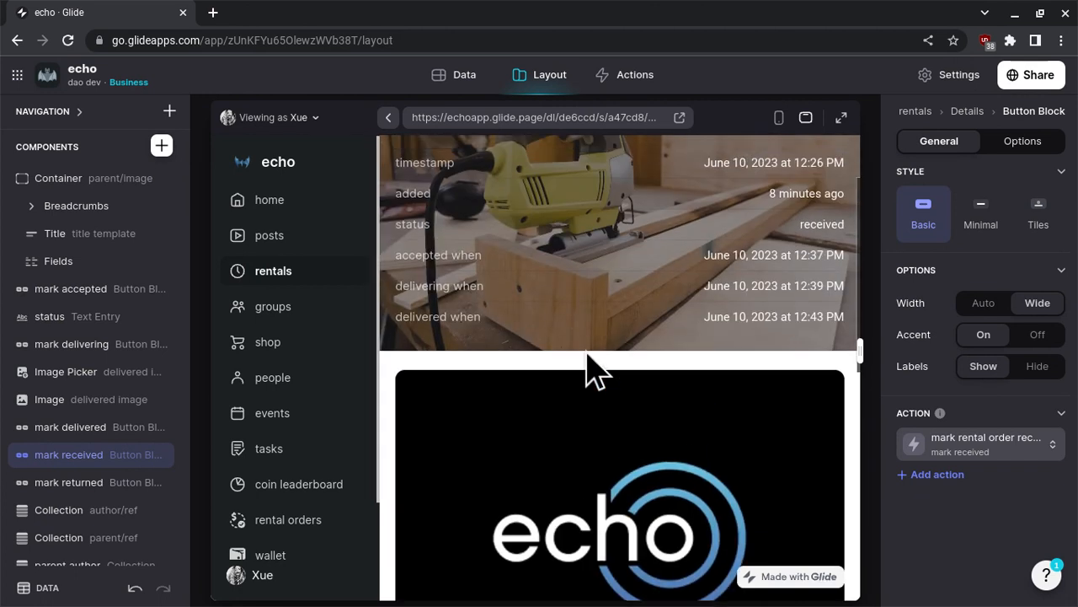